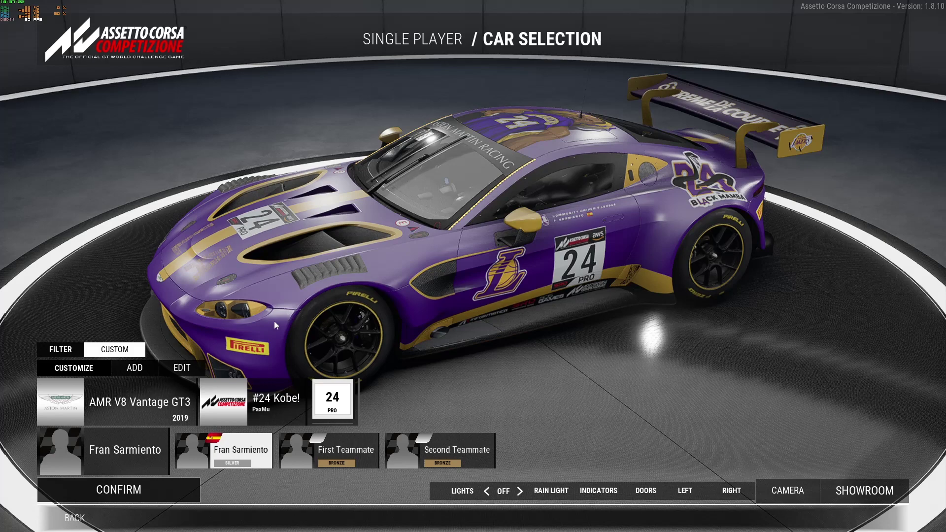
- Add a custom AMR V8 Vantage GT3 (2019) with car number 1 and the team name "#1 CDL boi"
{"action": "left_click", "coordinate": [144, 366]}
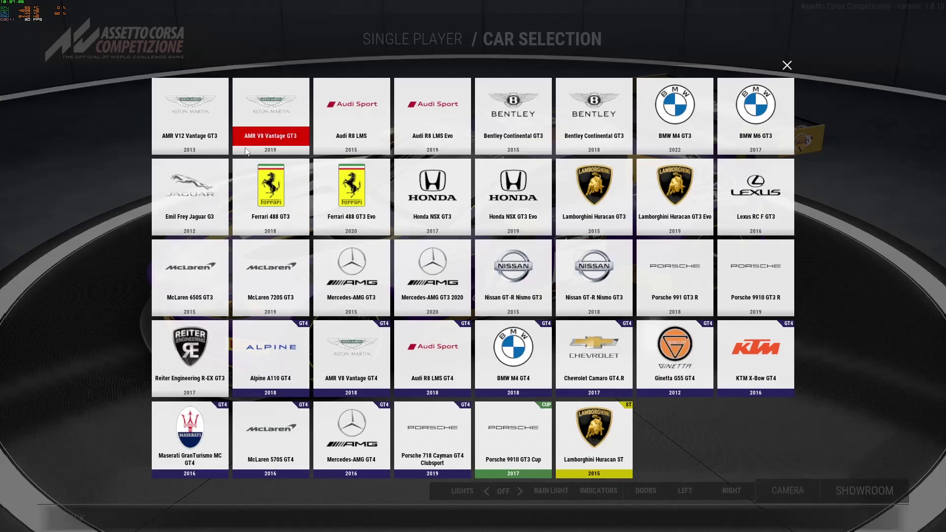
{"action": "left_click", "coordinate": [258, 122]}
{"action": "left_click", "coordinate": [286, 366]}
{"action": "type", "text": "1"}
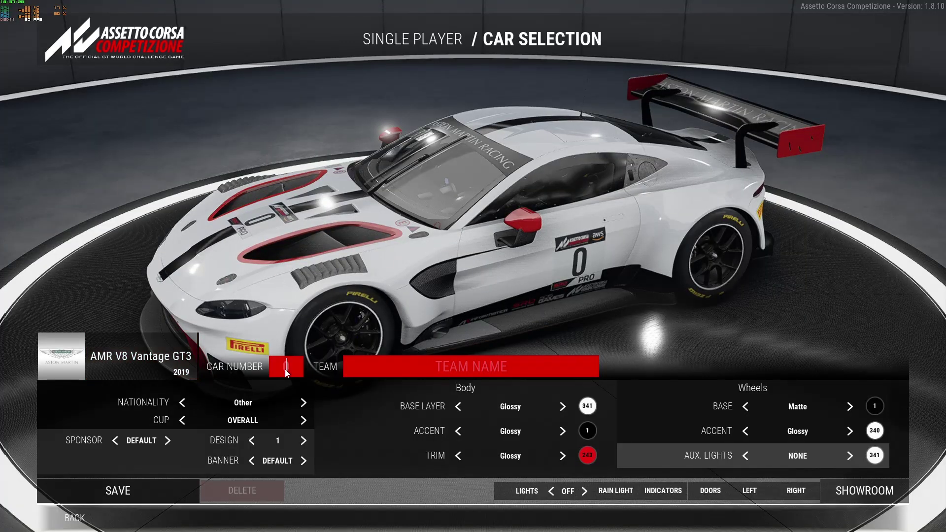
{"action": "left_click", "coordinate": [395, 359]}
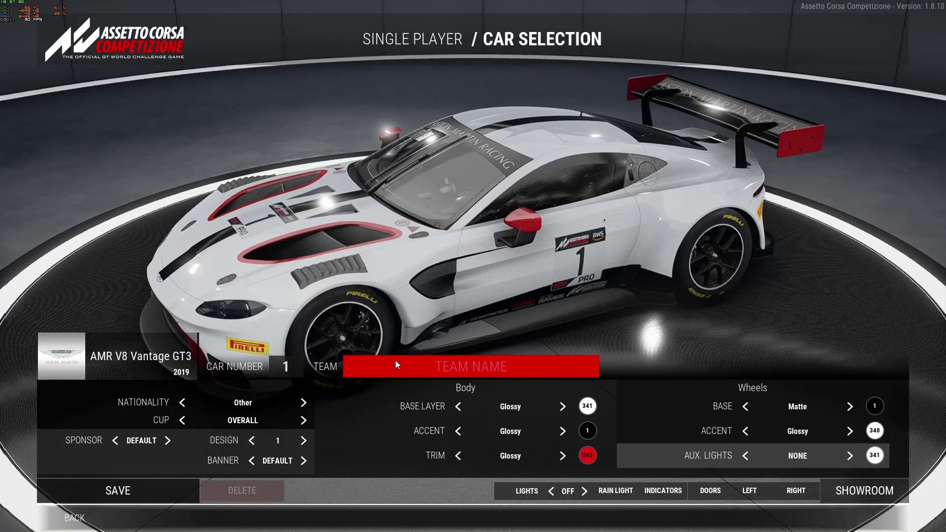
{"action": "type", "text": "#1 CDL boi"}
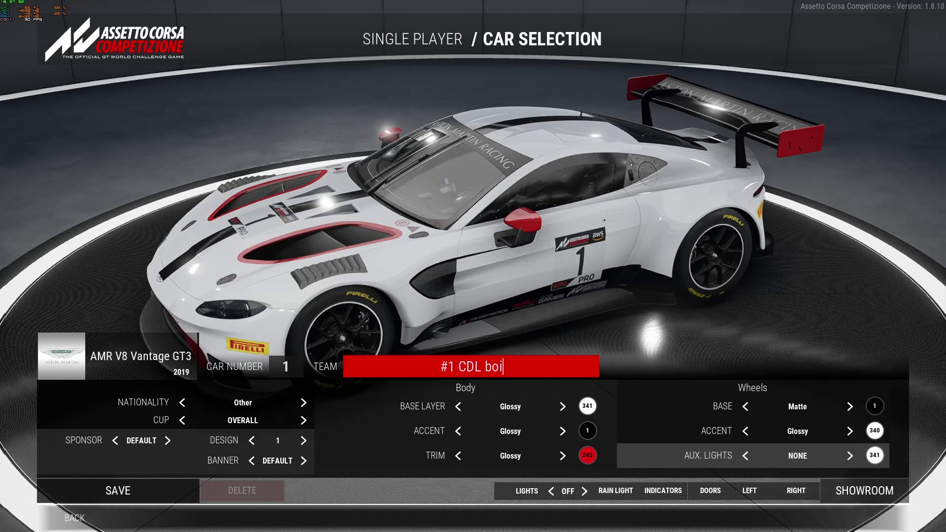
- Go through the available livery designs for the new car and choose design 5
{"action": "left_click_drag", "start_coordinate": [317, 388], "coordinate": [504, 254]}
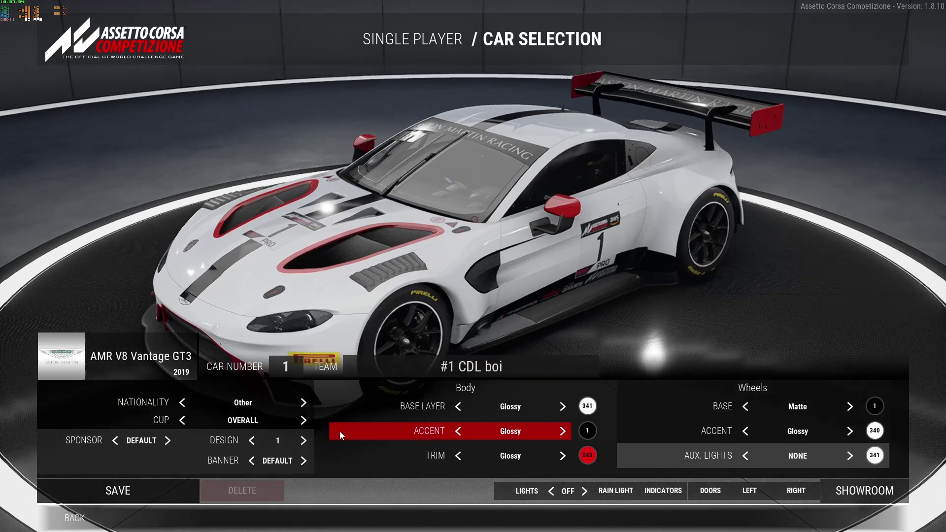
{"action": "left_click_drag", "start_coordinate": [402, 296], "coordinate": [383, 289]}
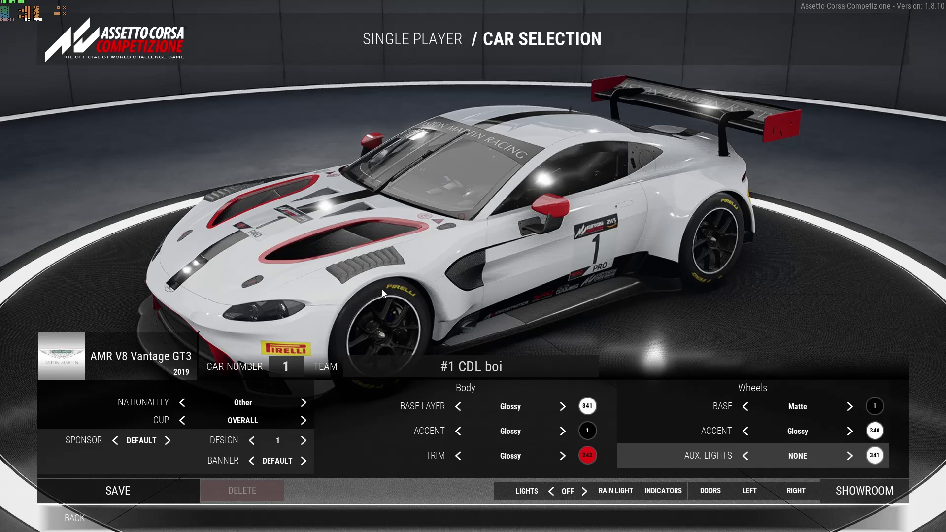
{"action": "left_click_drag", "start_coordinate": [382, 289], "coordinate": [412, 262]}
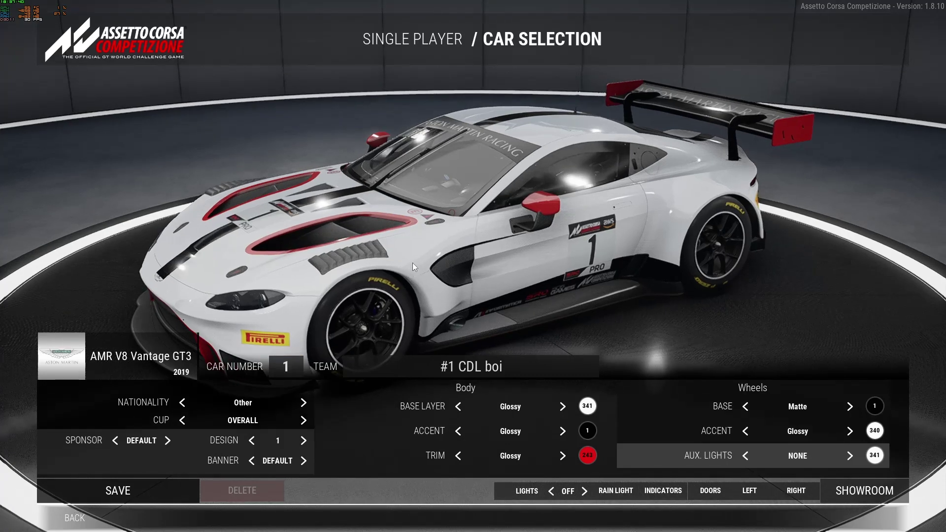
{"action": "left_click", "coordinate": [304, 441]}
{"action": "left_click", "coordinate": [303, 440]}
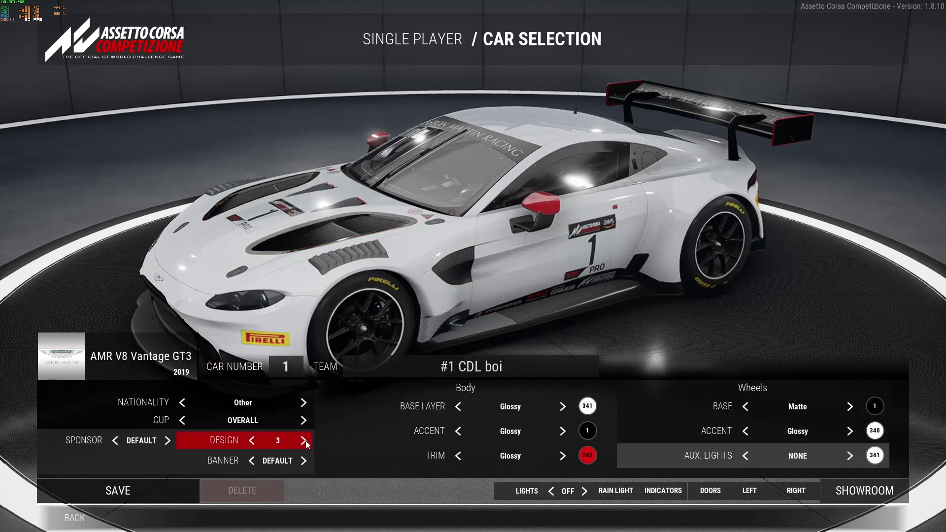
{"action": "left_click", "coordinate": [303, 441]}
{"action": "left_click", "coordinate": [304, 441]}
{"action": "left_click", "coordinate": [304, 441]}
{"action": "left_click", "coordinate": [304, 441]}
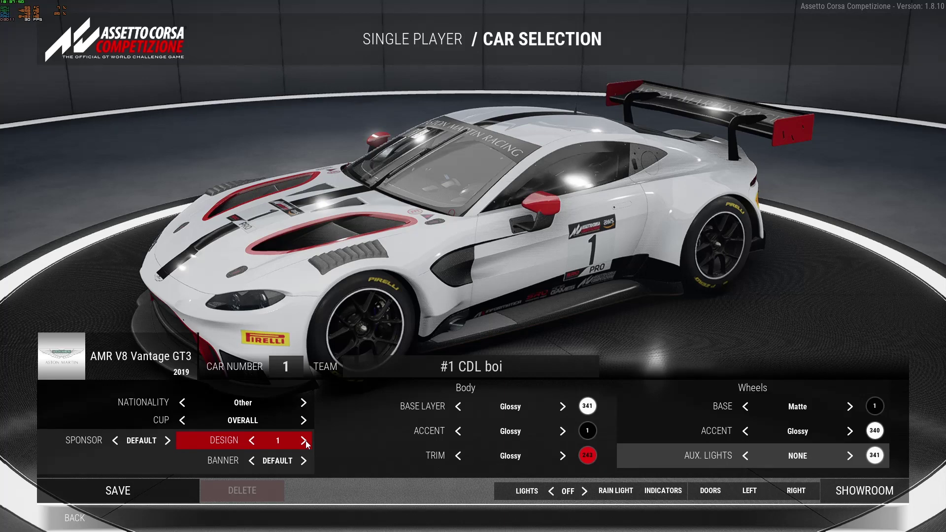
{"action": "left_click", "coordinate": [304, 441]}
{"action": "left_click", "coordinate": [304, 441]}
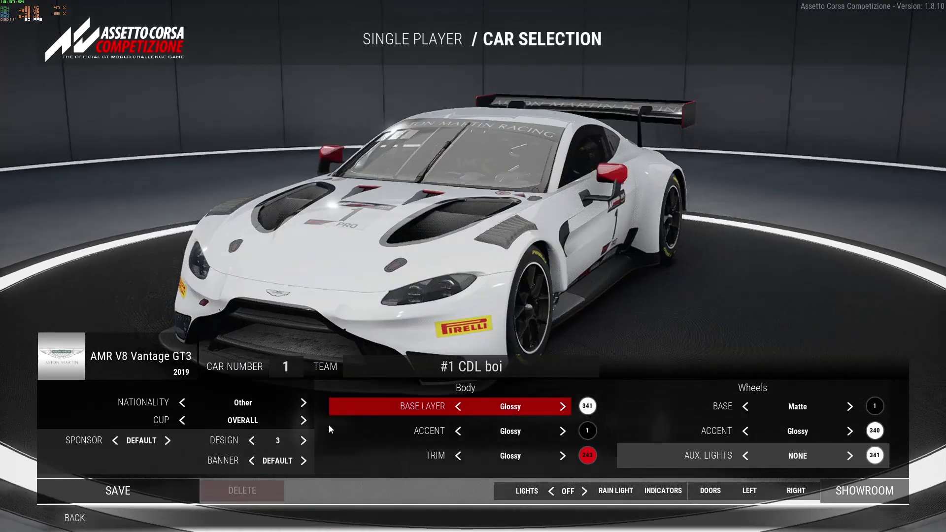
{"action": "left_click", "coordinate": [304, 440]}
{"action": "left_click", "coordinate": [305, 442]}
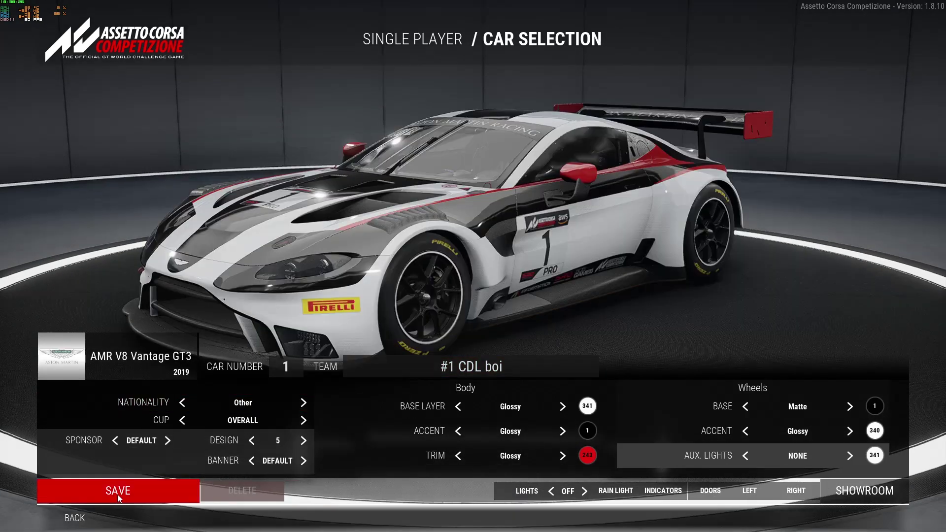
- Save the custom car and confirm it as the single player car
{"action": "left_click", "coordinate": [120, 495]}
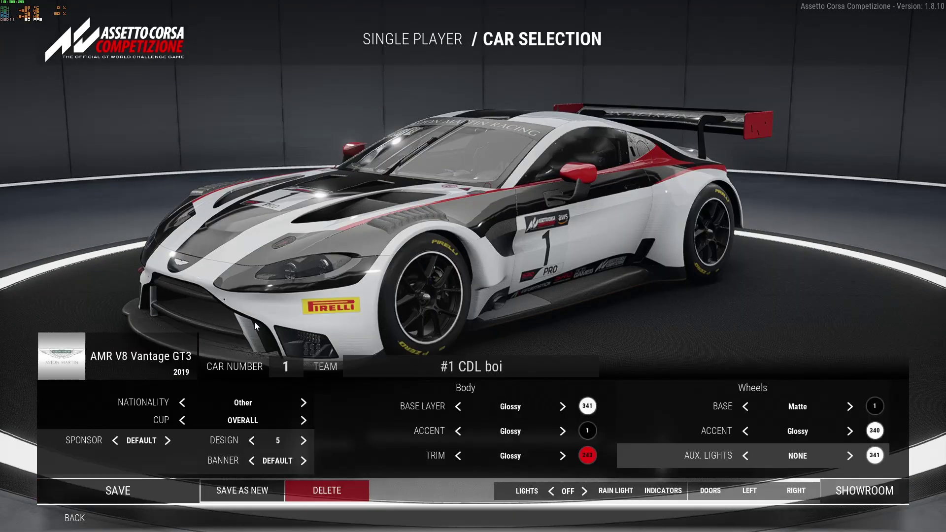
{"action": "left_click", "coordinate": [73, 520]}
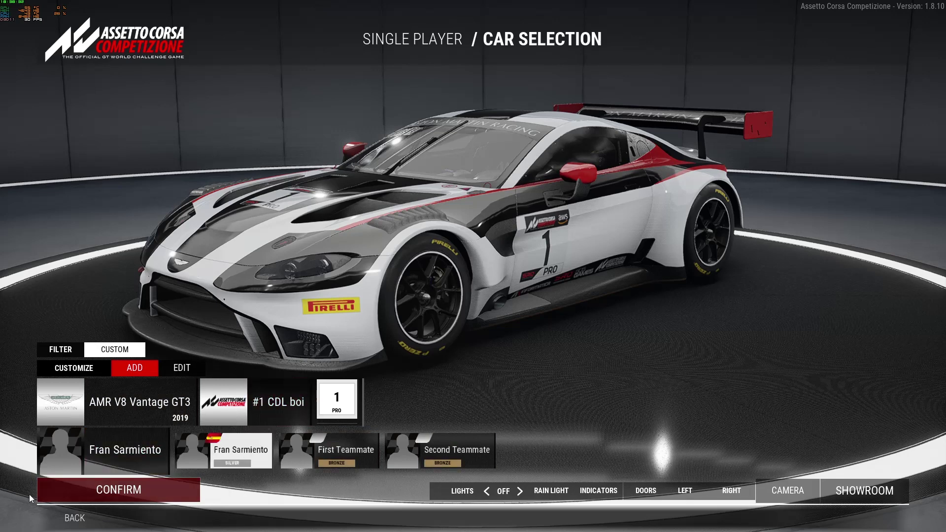
{"action": "left_click", "coordinate": [118, 490]}
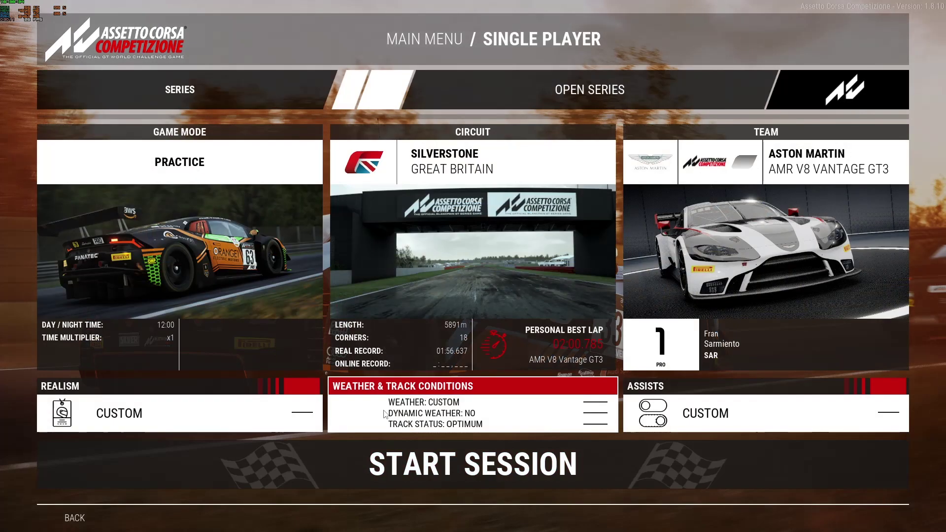
- Switch to File Explorer and open the Cars folder inside the Assetto Corsa Competizione Customs folder
{"action": "key", "text": "alt+Tab"}
{"action": "key", "text": "alt+Tab"}
{"action": "key", "text": "alt+Tab"}
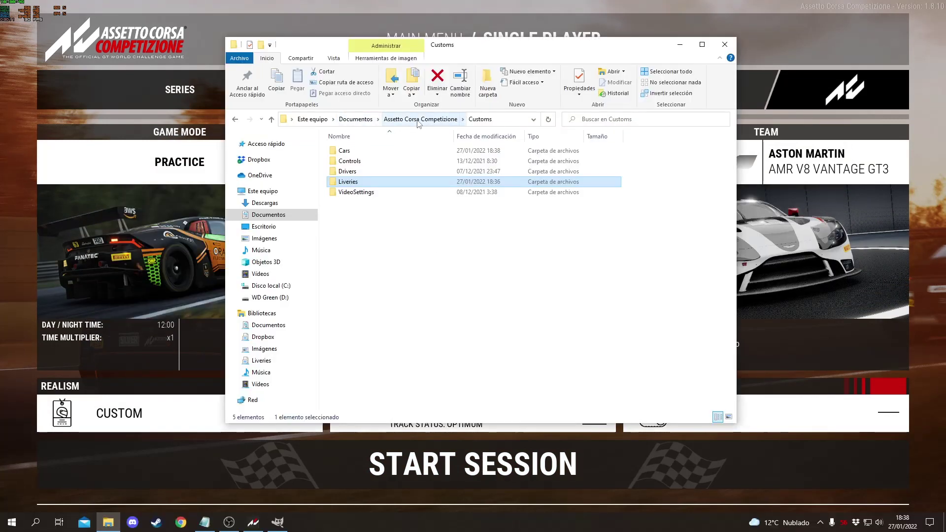
{"action": "left_click", "coordinate": [480, 120]}
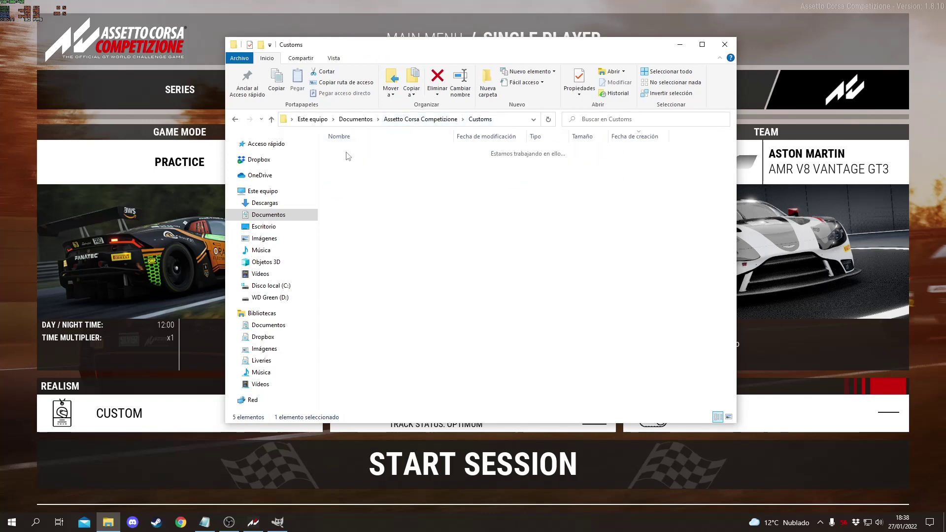
{"action": "double_click", "coordinate": [347, 153]}
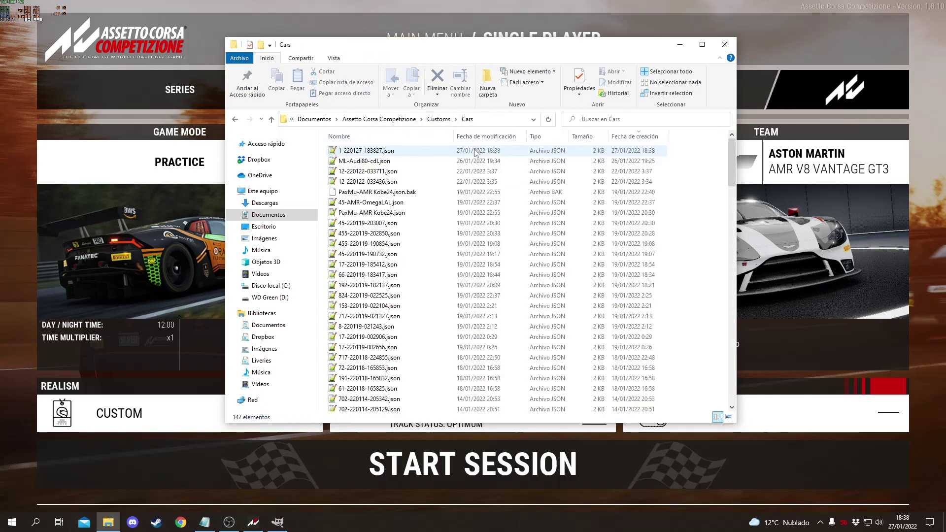
- View the contents of 1-220127-183827.json in Notepad++ and in Bloc de notas, without making Bloc de notas the default for .json files
{"action": "double_click", "coordinate": [364, 148]}
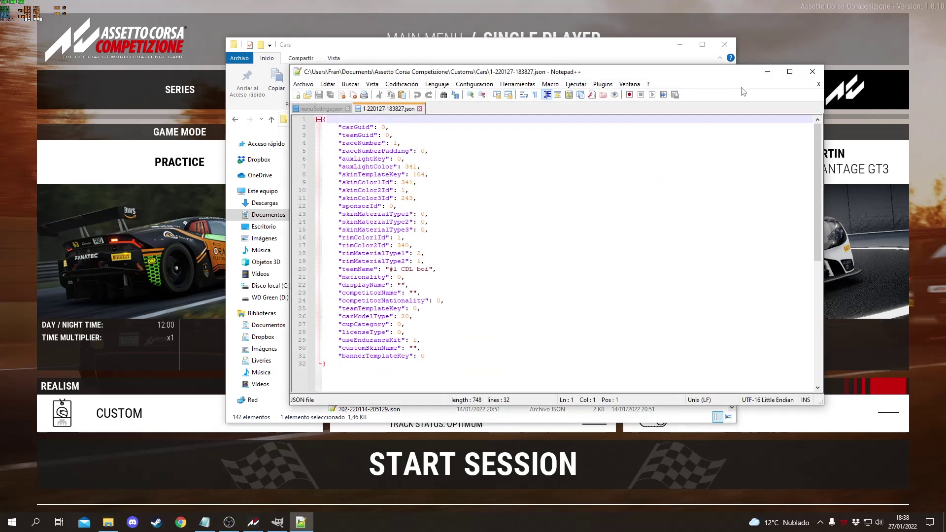
{"action": "left_click", "coordinate": [813, 72]}
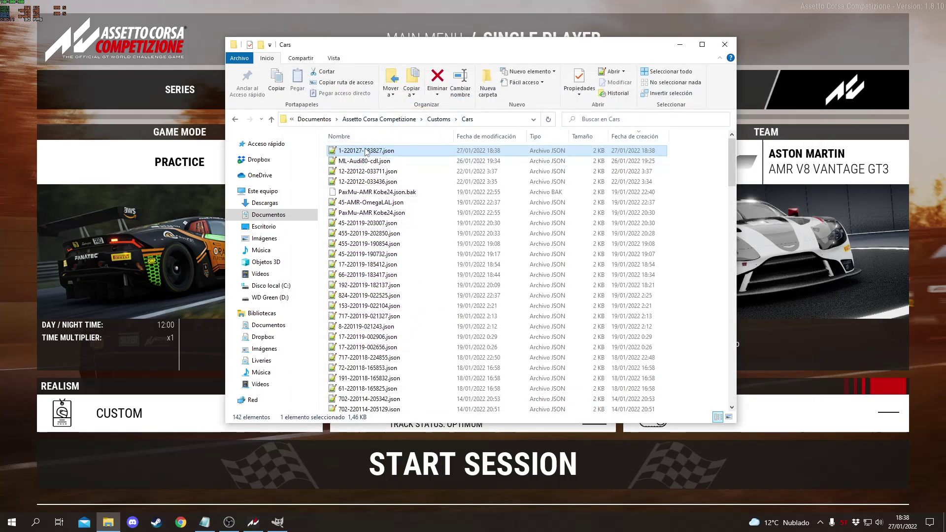
{"action": "right_click", "coordinate": [365, 152]}
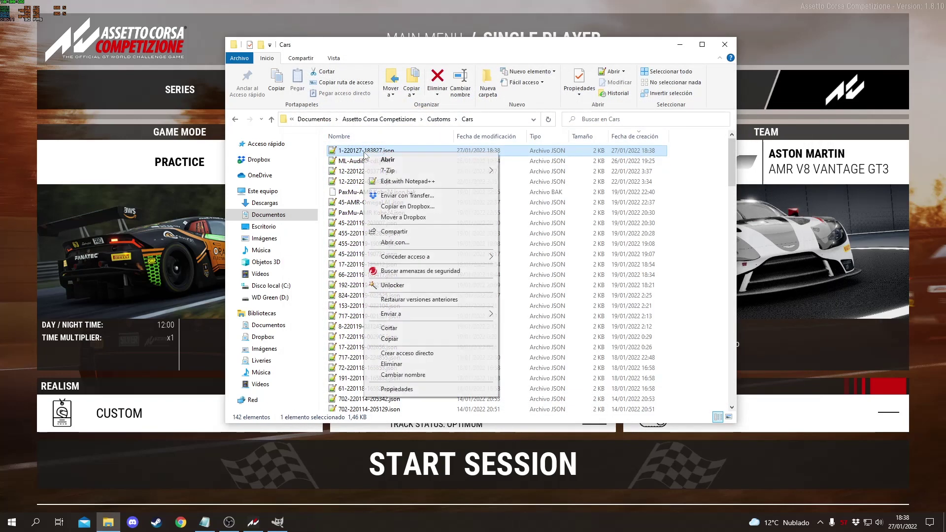
{"action": "left_click", "coordinate": [402, 243]}
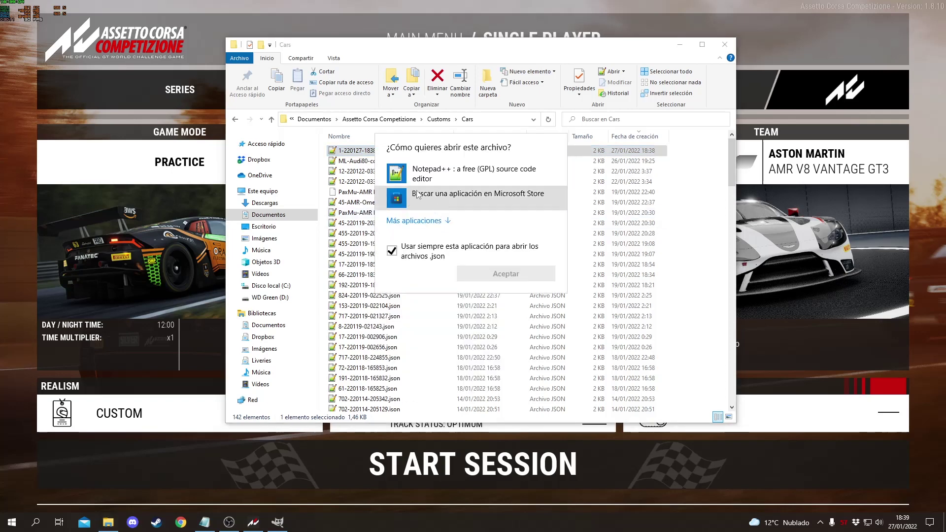
{"action": "left_click", "coordinate": [424, 221]}
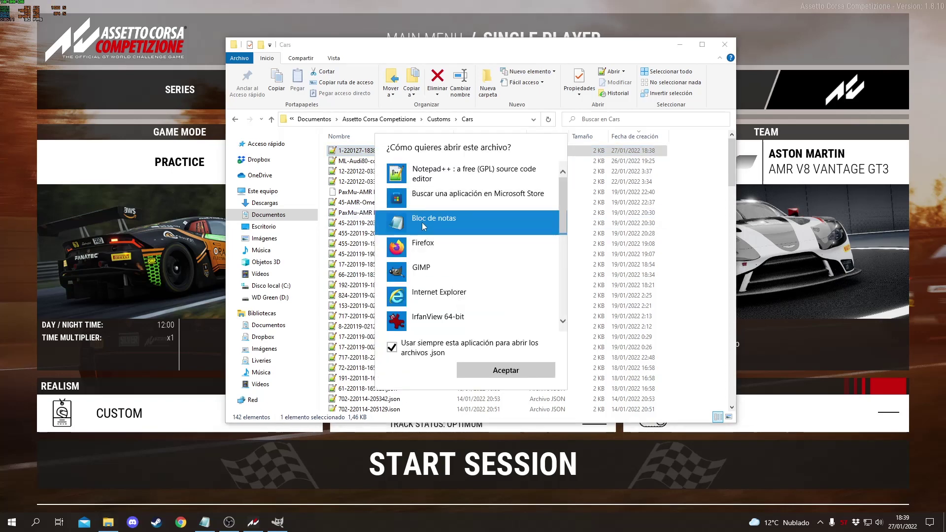
{"action": "left_click", "coordinate": [391, 347]}
{"action": "left_click", "coordinate": [476, 370]}
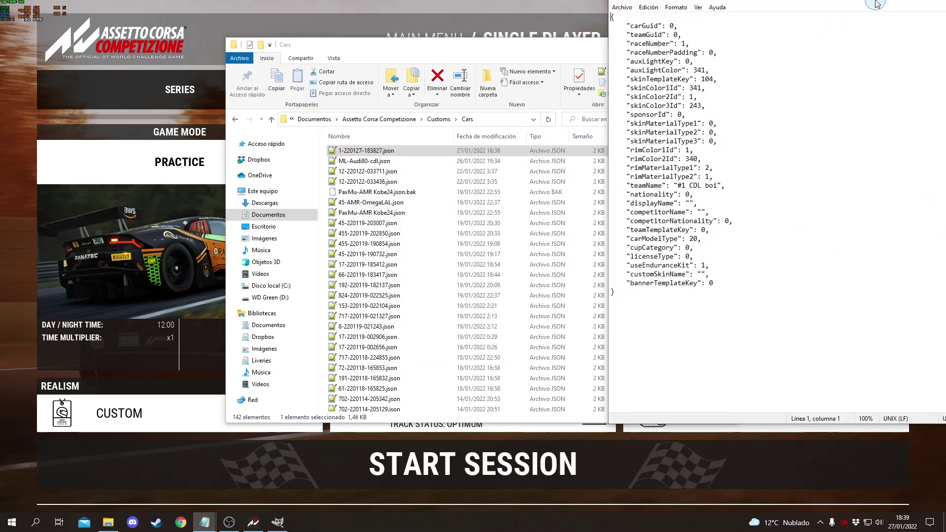
{"action": "left_click_drag", "start_coordinate": [873, 6], "coordinate": [492, 43]}
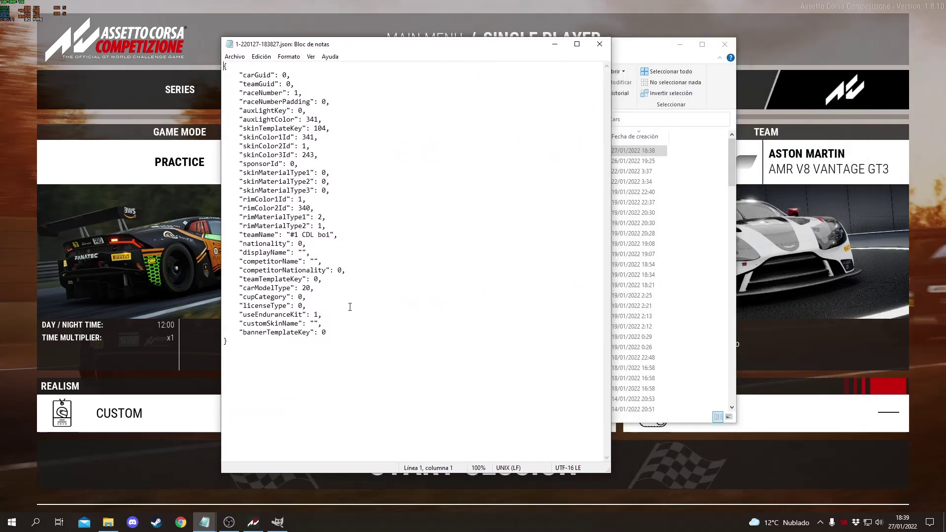
{"action": "left_click", "coordinate": [599, 45]}
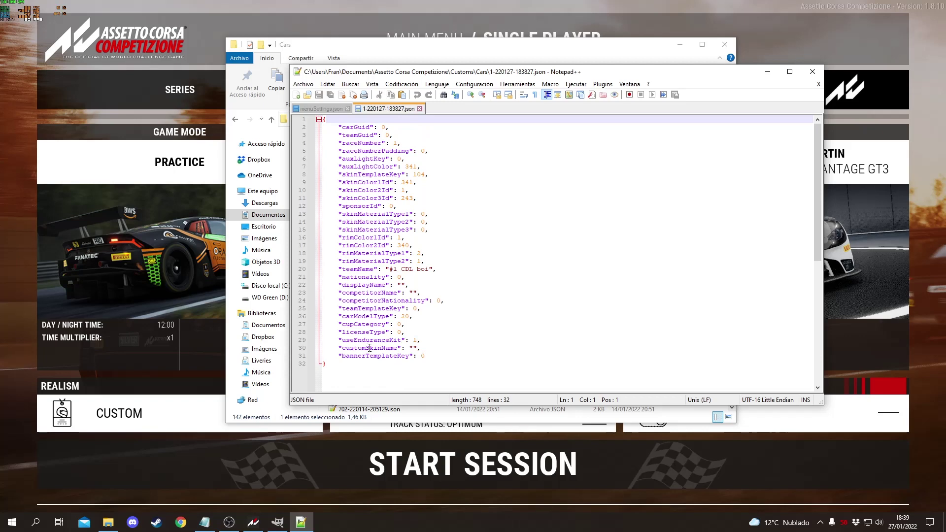
- Set customSkinName to "CDL boi" in 1-220127-183827.json in Notepad++, and save and close the file
{"action": "left_click", "coordinate": [414, 349]}
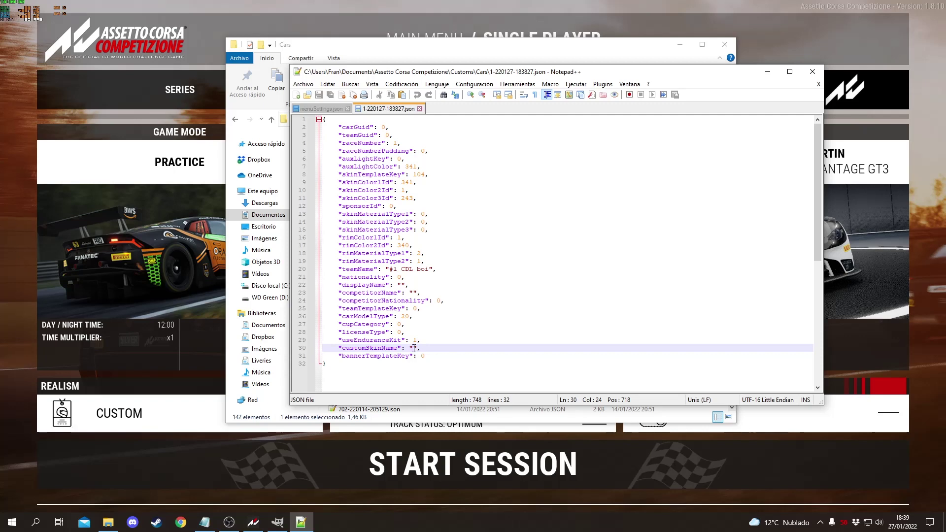
{"action": "type", "text": "CDL boi"}
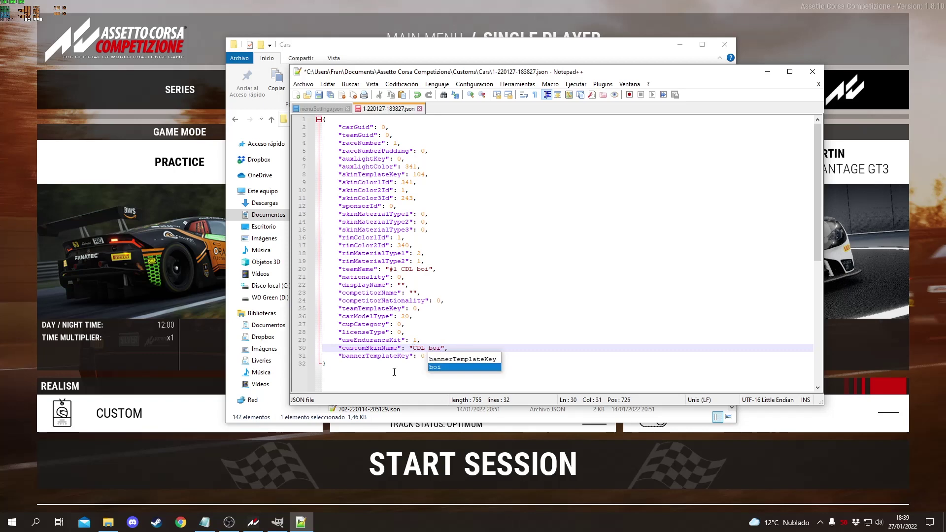
{"action": "left_click", "coordinate": [395, 372]}
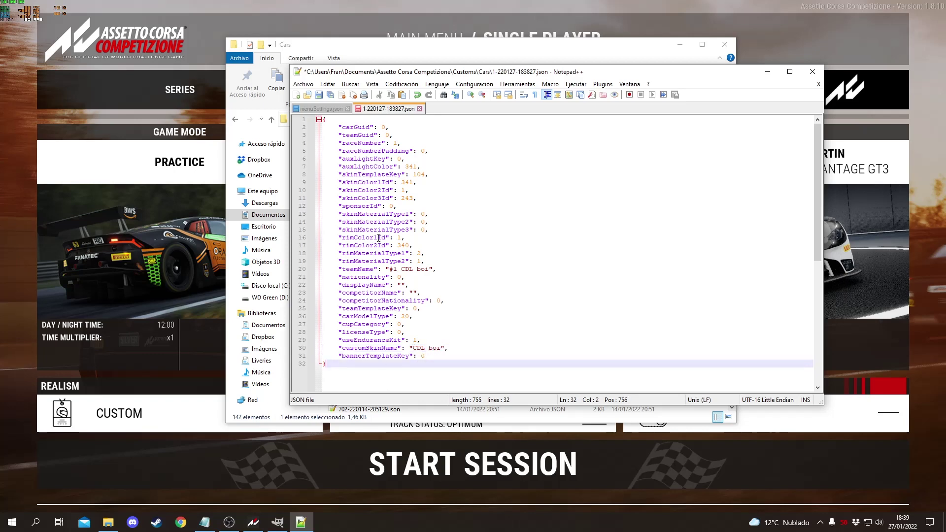
{"action": "left_click", "coordinate": [319, 94]}
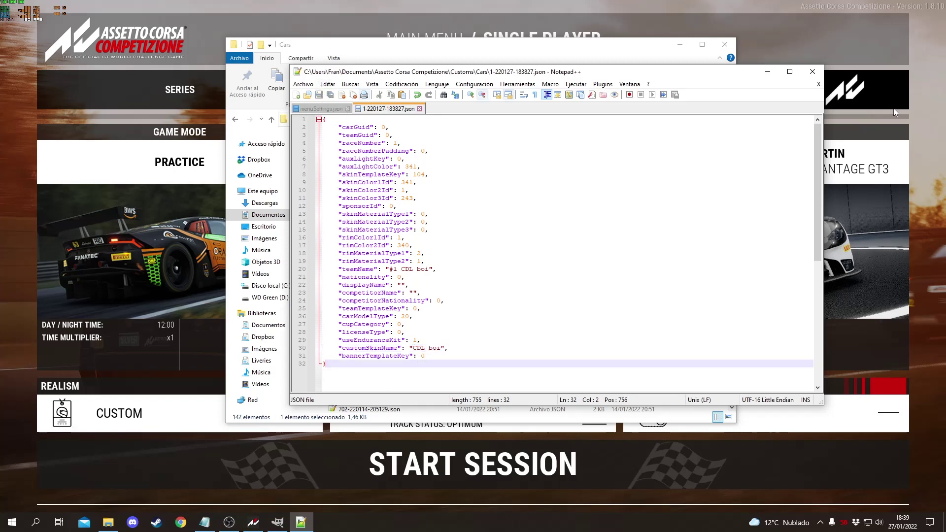
{"action": "left_click", "coordinate": [813, 71]}
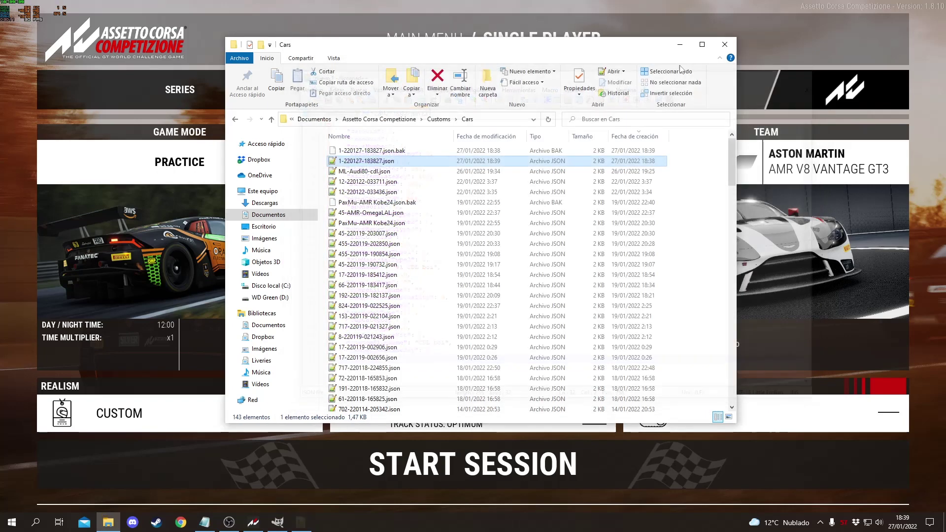
- Delete the backup file 1-220127-183827.json.bak and reopen the Cars folder from Customs
{"action": "right_click", "coordinate": [356, 151]}
{"action": "left_click", "coordinate": [383, 348]}
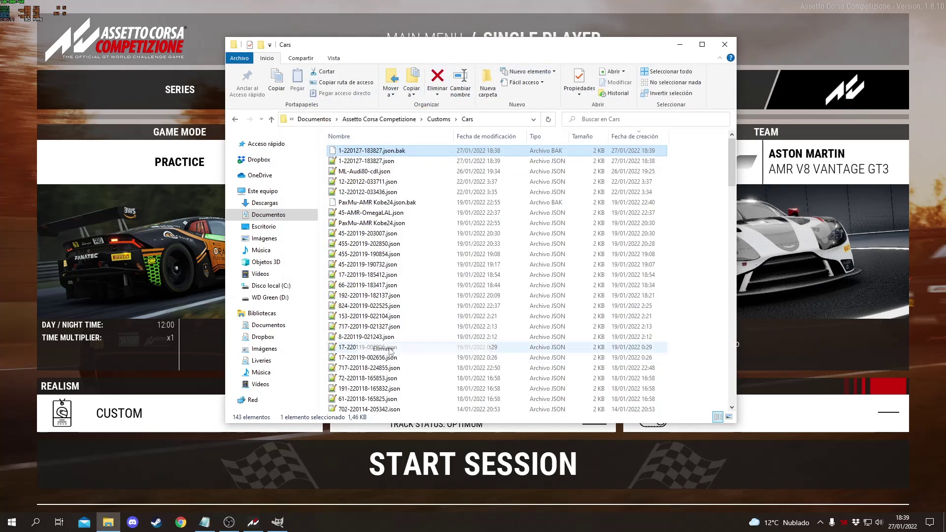
{"action": "left_click", "coordinate": [235, 119]}
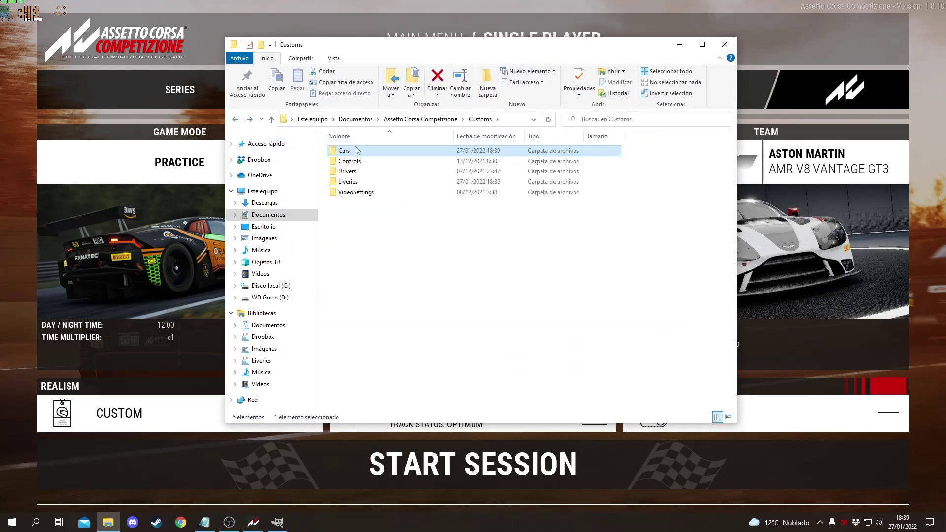
{"action": "double_click", "coordinate": [345, 152]}
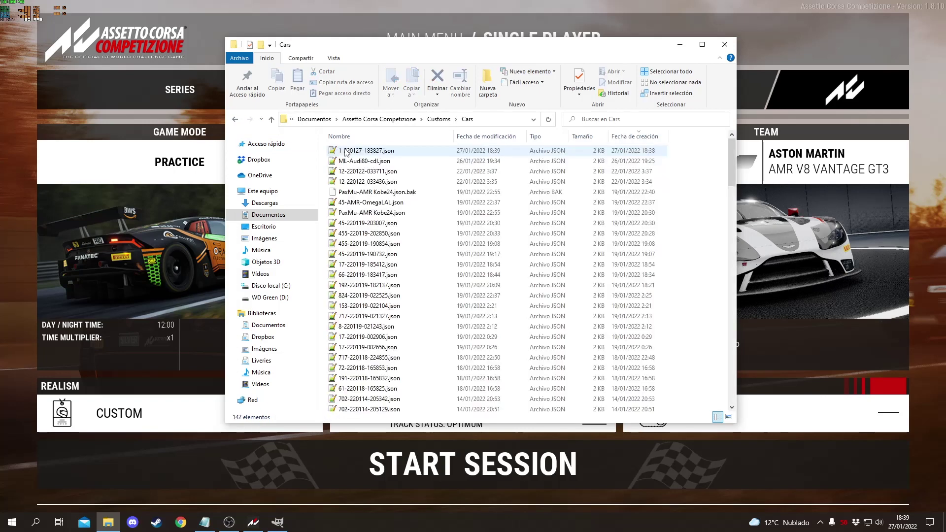
- Rename 1-220127-183827.json in the Cars folder as CDL boi.json
{"action": "right_click", "coordinate": [345, 151]}
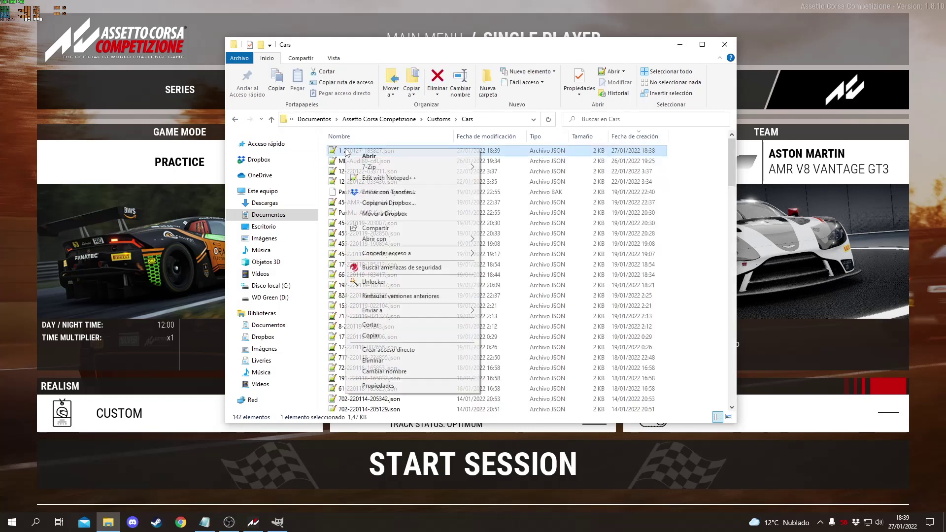
{"action": "left_click", "coordinate": [379, 371]}
{"action": "type", "text": "CDL boi"}
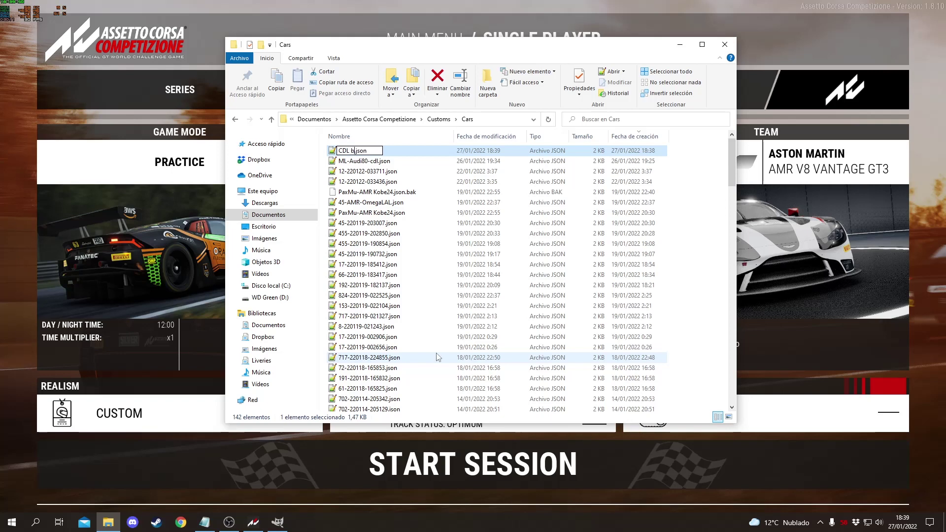
{"action": "left_click", "coordinate": [413, 234]}
{"action": "scroll", "coordinate": [380, 262], "scroll_direction": "down", "scroll_amount": 2}
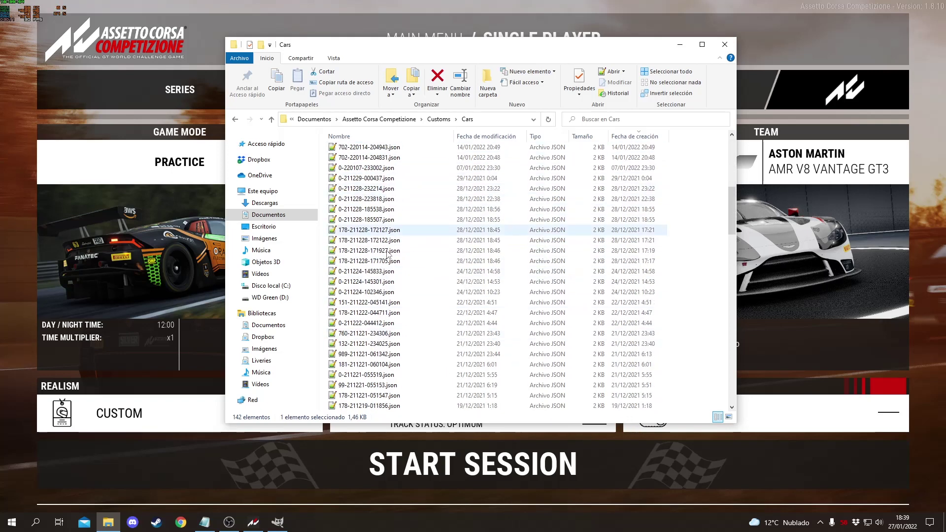
{"action": "scroll", "coordinate": [394, 306], "scroll_direction": "up", "scroll_amount": 2}
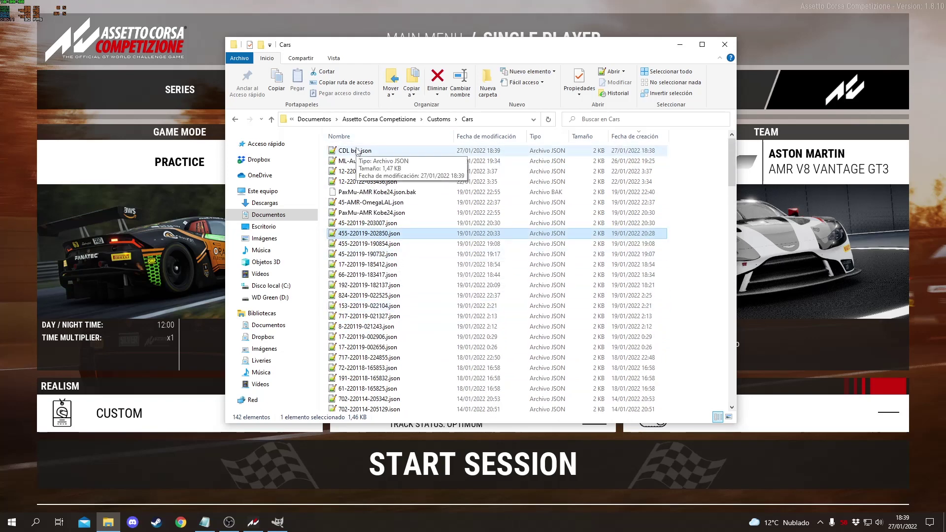
- Return to the Customs folder and open its Liveries folder
{"action": "left_click", "coordinate": [435, 120]}
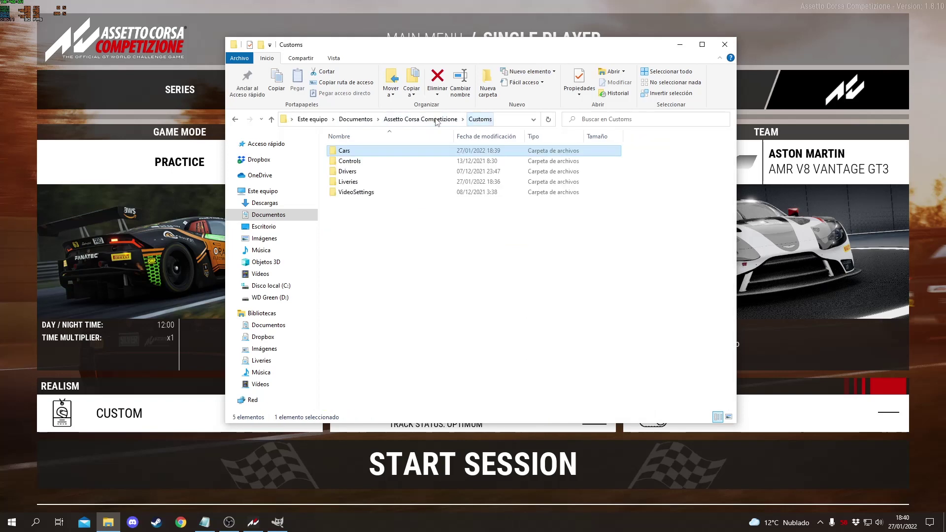
{"action": "left_click", "coordinate": [360, 183]}
{"action": "double_click", "coordinate": [361, 182]}
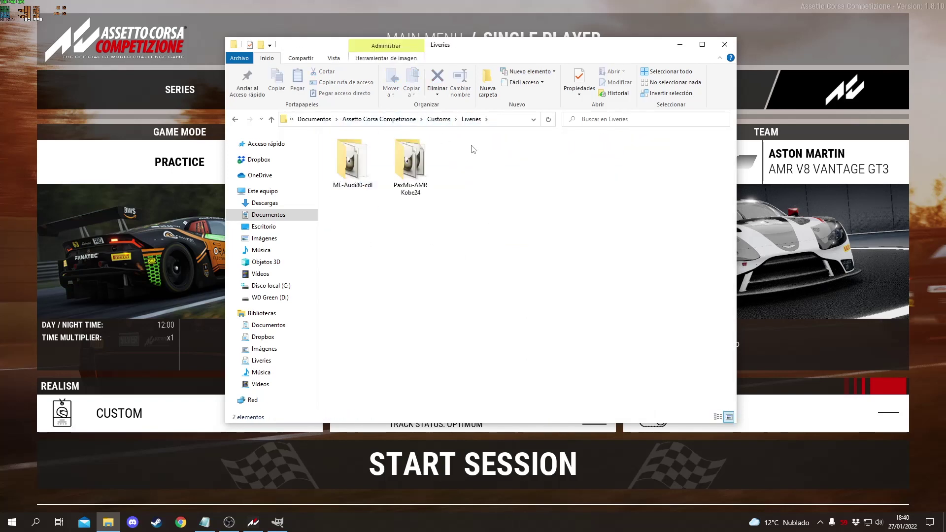
- Switch to Assetto Corsa Competizione, filter the team's cars to Custom, and confirm the AMR V8 Vantage GT3 entry #1 CDL boi
{"action": "left_click", "coordinate": [2, 300]}
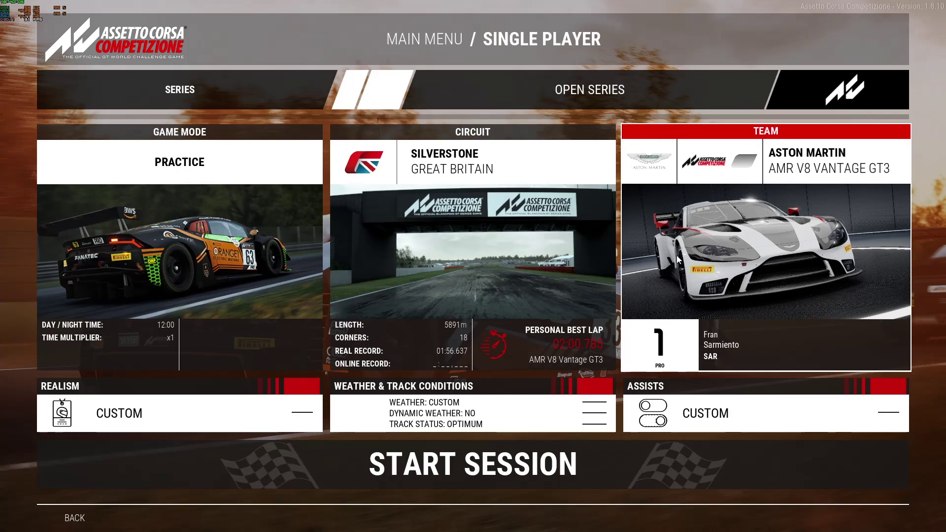
{"action": "key", "text": "alt+Tab"}
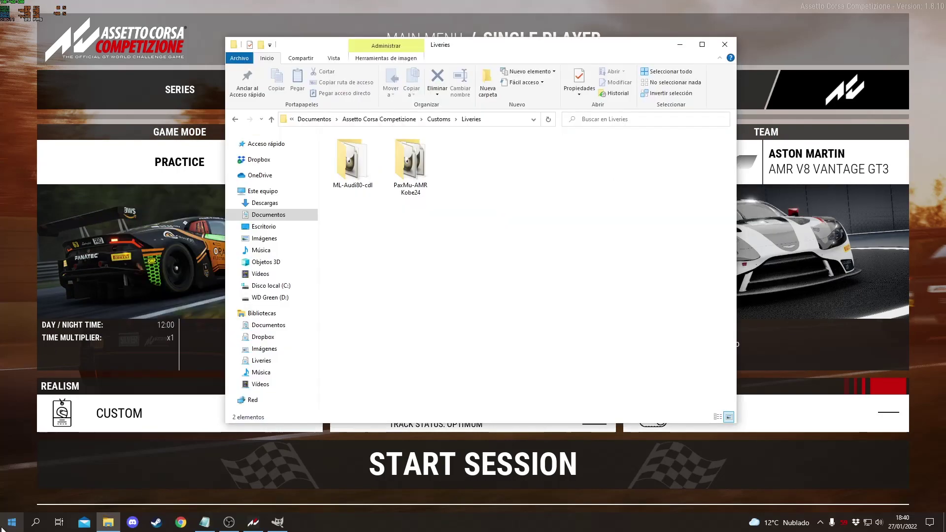
{"action": "key", "text": "alt+Tab"}
{"action": "left_click", "coordinate": [794, 232]}
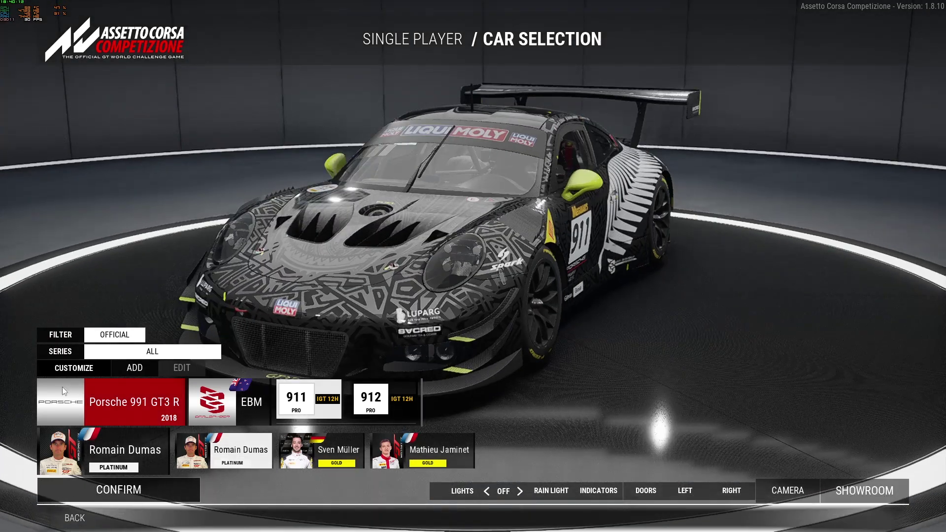
{"action": "left_click", "coordinate": [63, 336]}
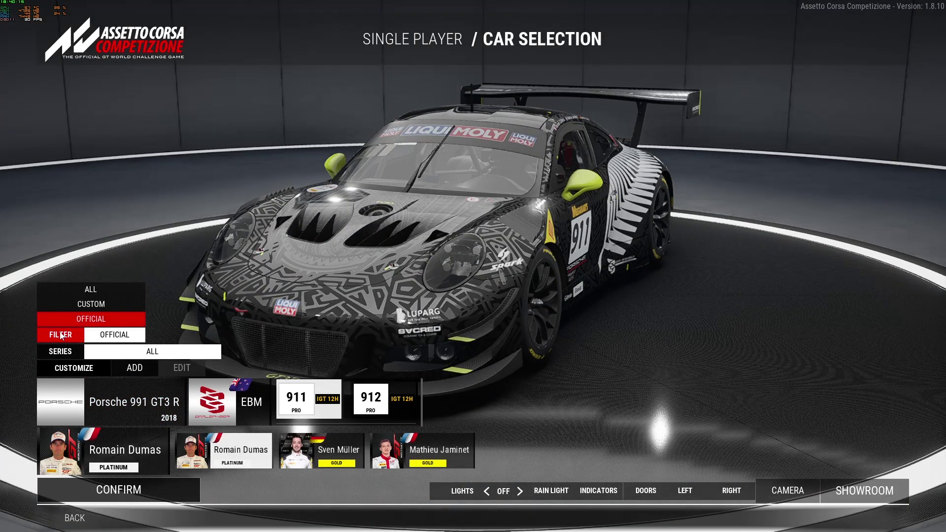
{"action": "left_click", "coordinate": [69, 308]}
{"action": "left_click", "coordinate": [123, 402]}
{"action": "left_click", "coordinate": [143, 114]}
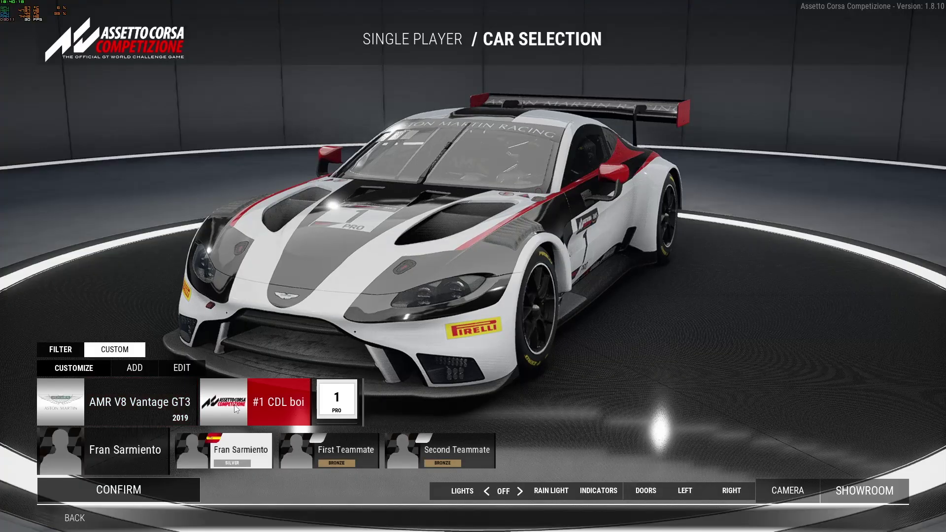
{"action": "left_click", "coordinate": [160, 493]}
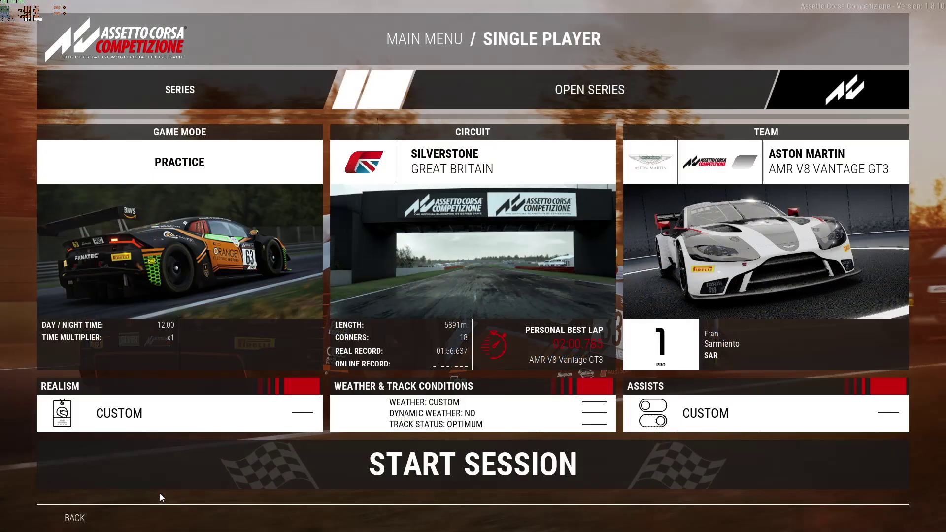
- Switch to File Explorer and check the CDL boi folder's details in Liveries
{"action": "key", "text": "alt+Tab"}
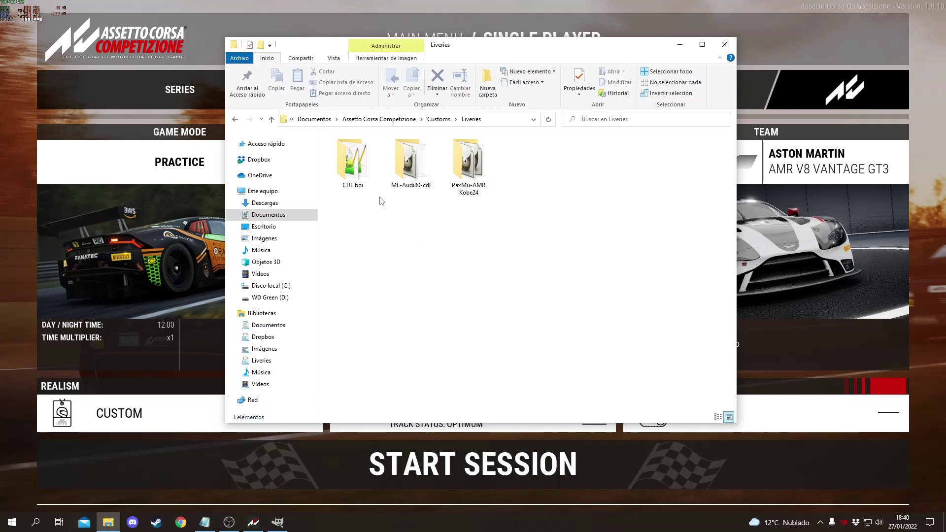
{"action": "left_click", "coordinate": [357, 158]}
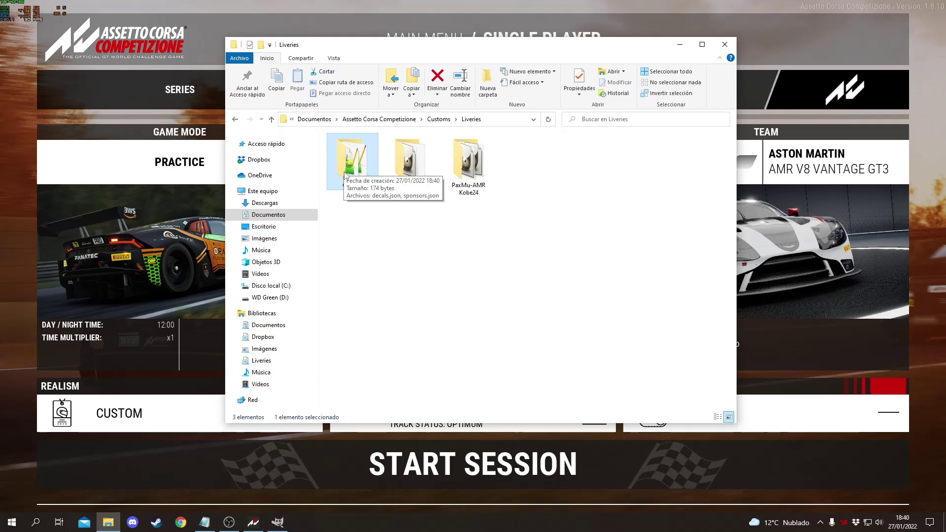
{"action": "left_click", "coordinate": [451, 293]}
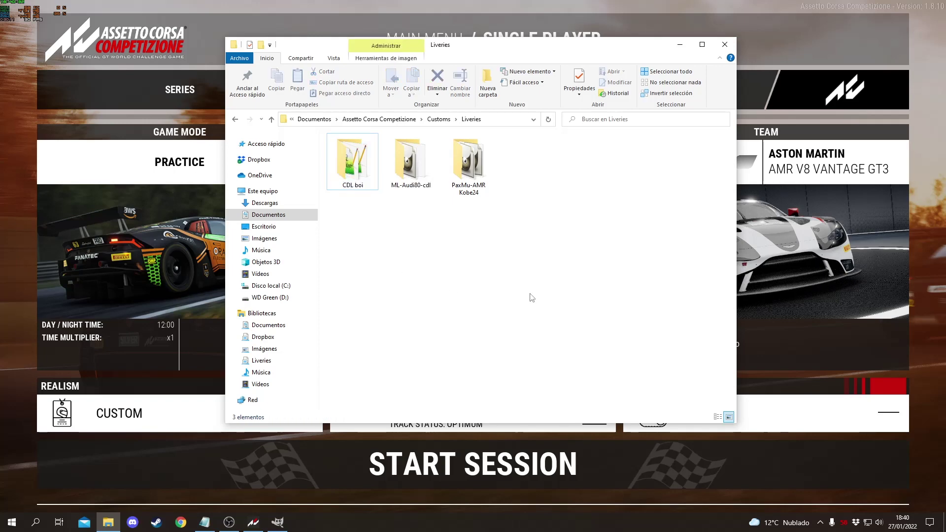
- Switch to GIMP and open EXT_Skin.psd from the CDL assets folder, converting it to the built-in sRGB color profile
{"action": "key", "text": "alt+Tab"}
{"action": "key", "text": "alt+Tab"}
{"action": "key", "text": "alt+Tab"}
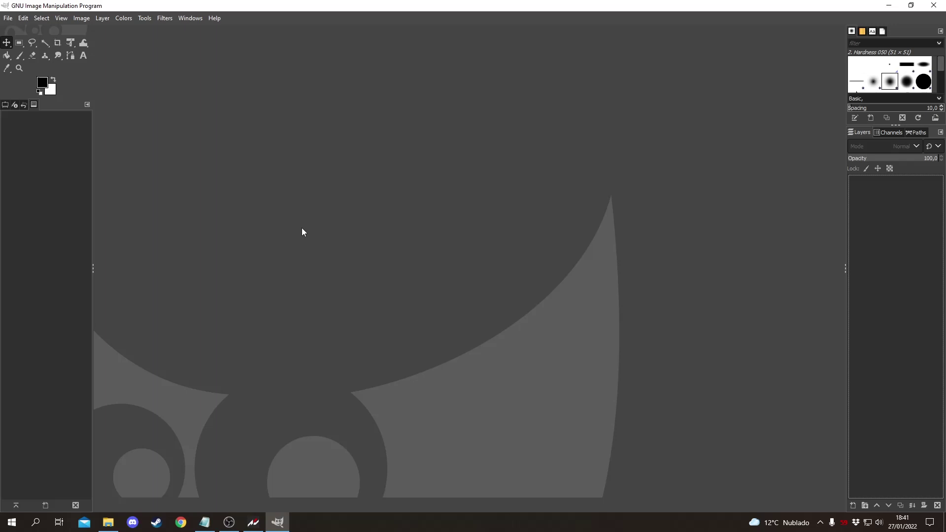
{"action": "left_click", "coordinate": [8, 18]}
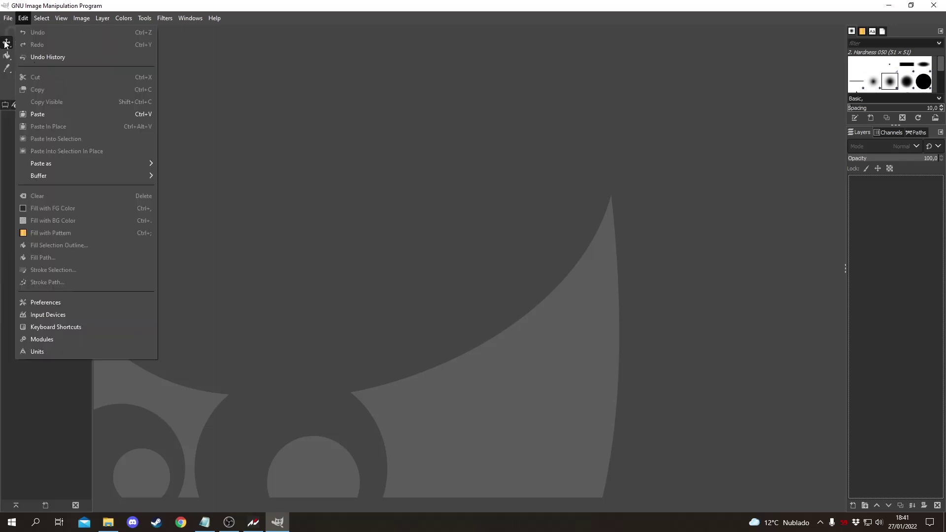
{"action": "left_click", "coordinate": [19, 57]}
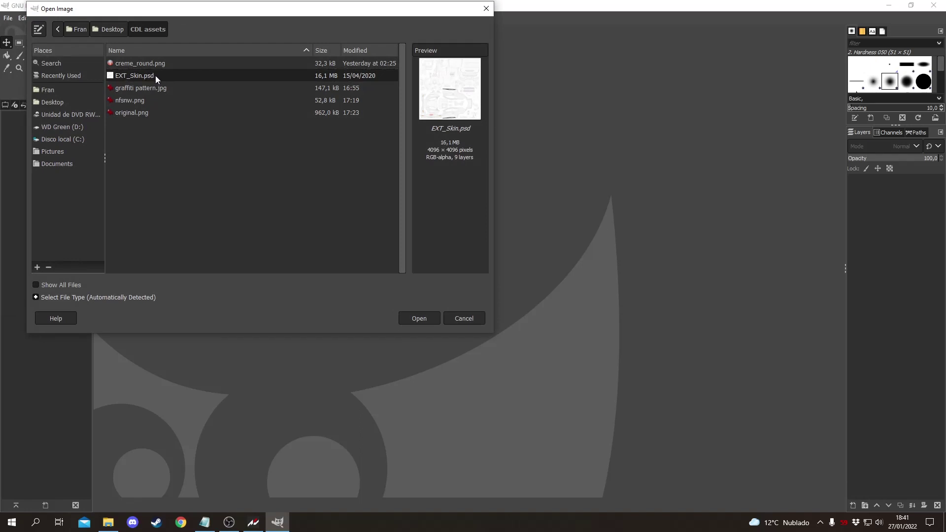
{"action": "left_click", "coordinate": [426, 318]}
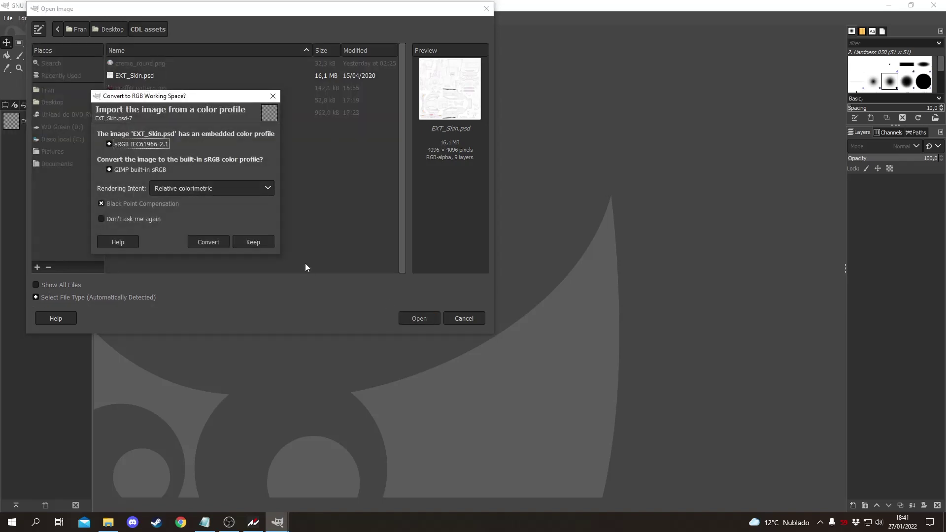
{"action": "left_click", "coordinate": [221, 241]}
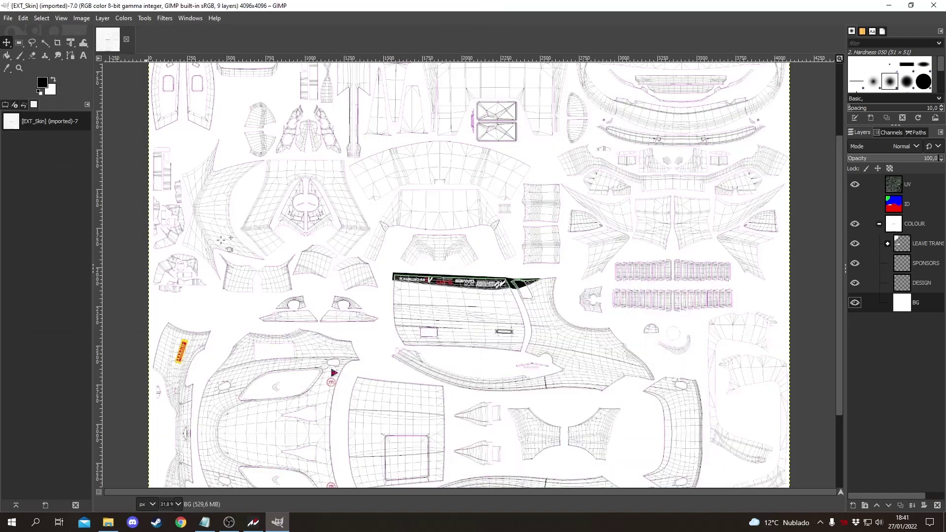
- Hide the BG layer in the COLOUR group of the EXT_Skin template
{"action": "left_click", "coordinate": [856, 306]}
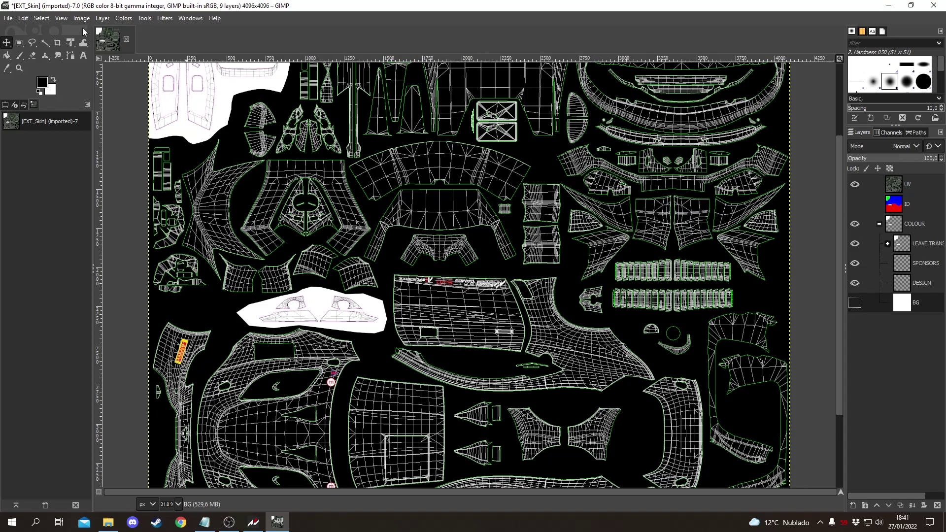
{"action": "left_click", "coordinate": [99, 58]}
{"action": "mouse_move", "coordinate": [155, 108]}
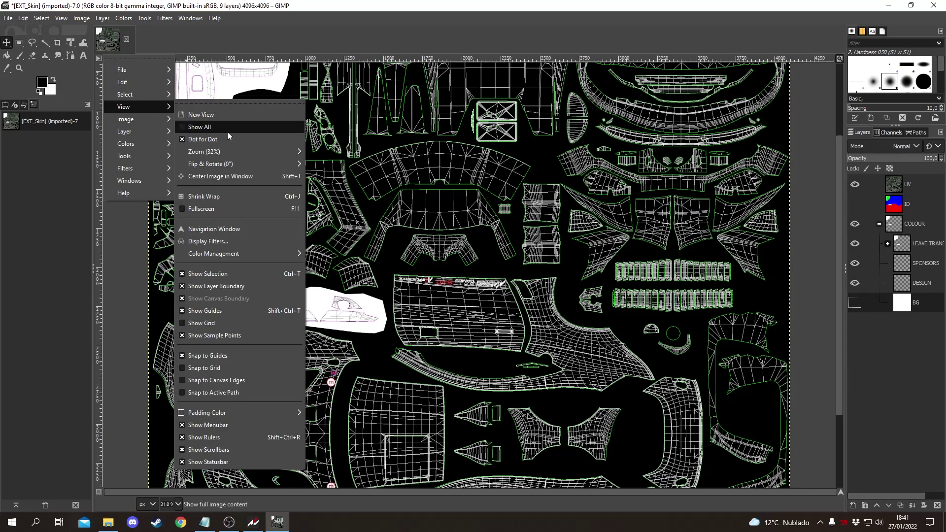
{"action": "mouse_move", "coordinate": [257, 154]}
{"action": "left_click", "coordinate": [362, 197]}
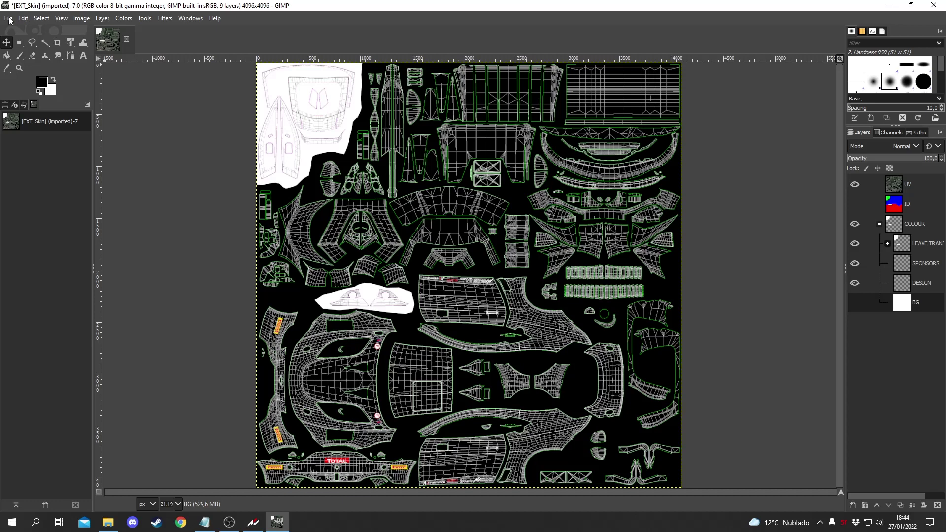
- Open the logo image nfsnw.png from the CDL assets folder as a separate image
{"action": "left_click", "coordinate": [9, 19]}
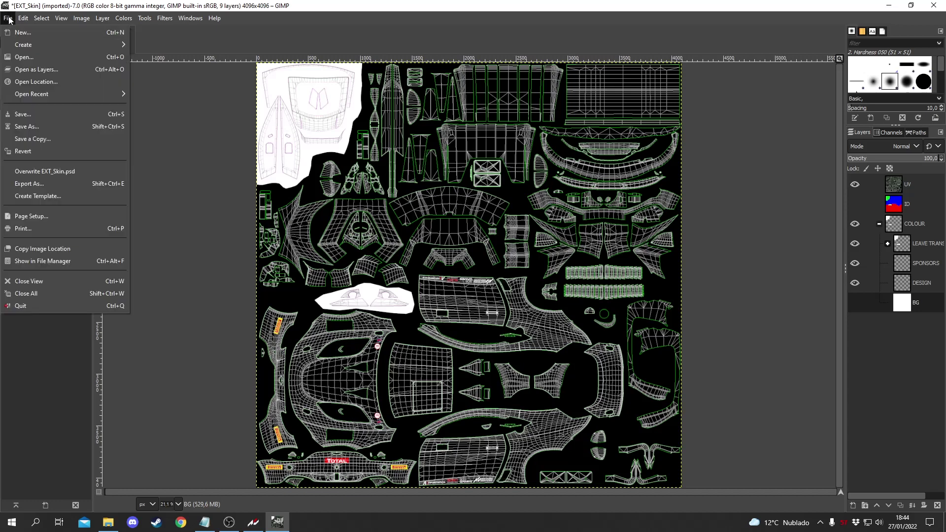
{"action": "left_click", "coordinate": [36, 57]}
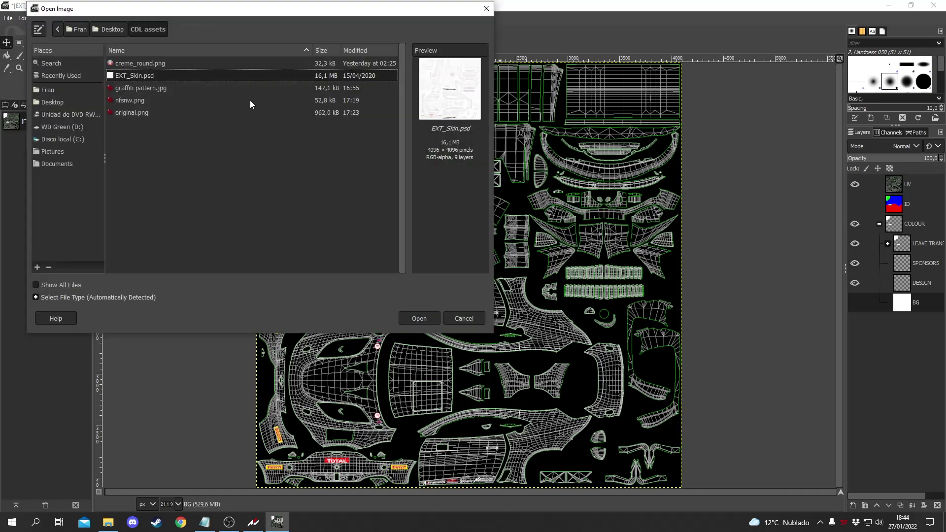
{"action": "left_click", "coordinate": [130, 101]}
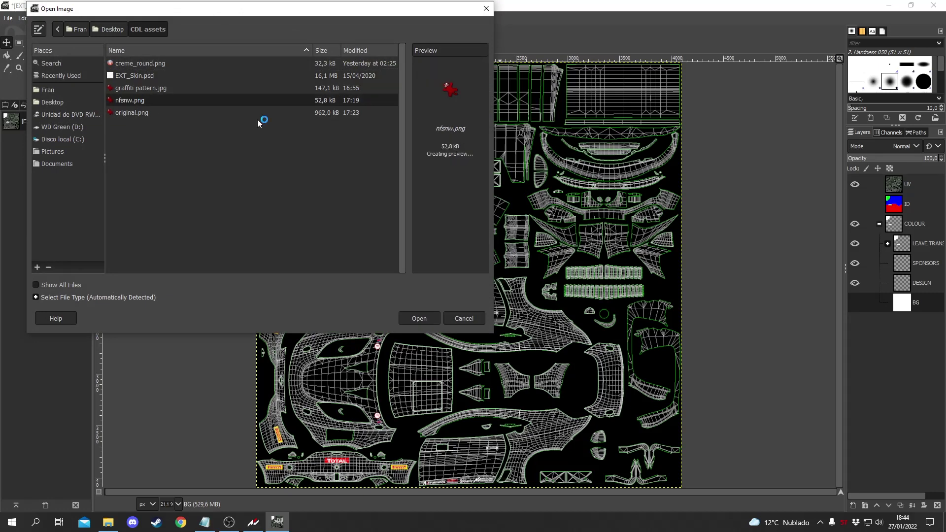
{"action": "left_click", "coordinate": [414, 320]}
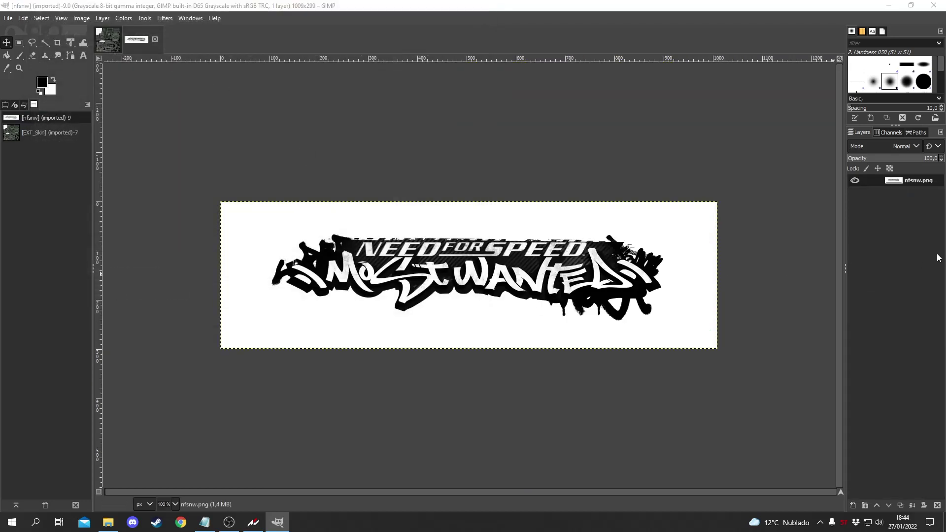
- Select the white background around the logo with Fuzzy Select and create a new layer from visible
{"action": "left_click", "coordinate": [44, 45]}
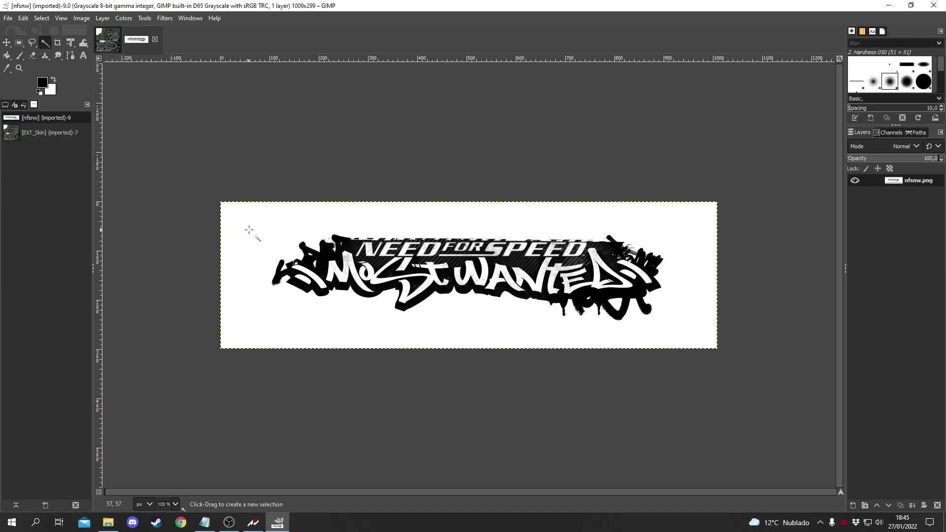
{"action": "left_click", "coordinate": [249, 230]}
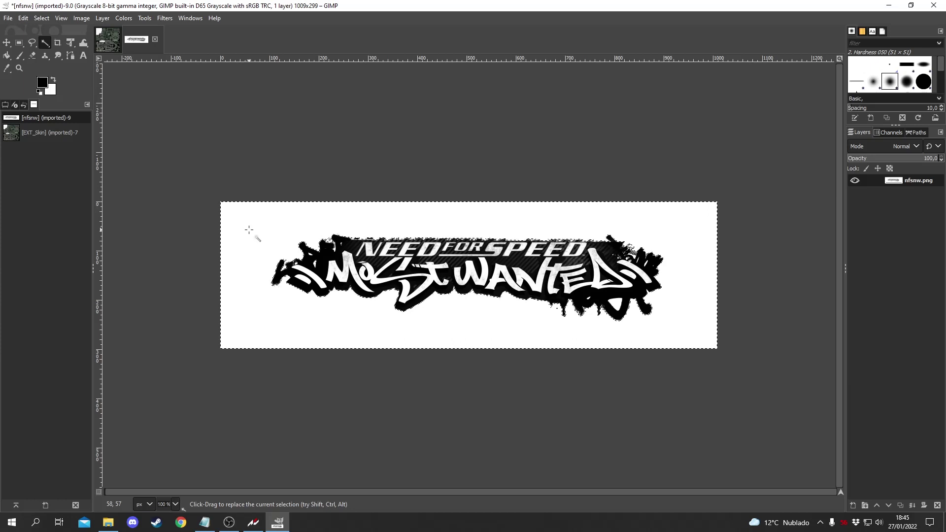
{"action": "right_click", "coordinate": [914, 180]}
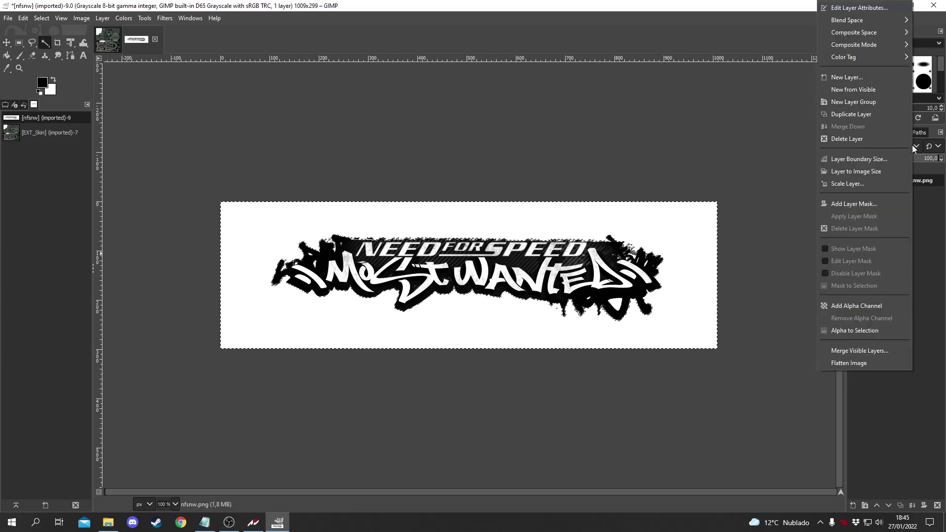
{"action": "left_click", "coordinate": [852, 92]}
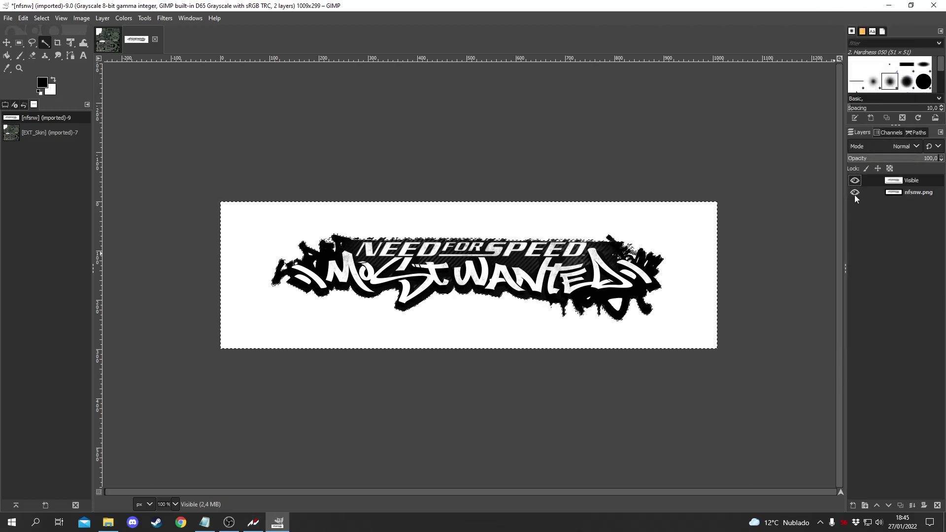
- Hide the nfsnw.png layer and delete the selected white background from the Visible layer
{"action": "left_click", "coordinate": [855, 180]}
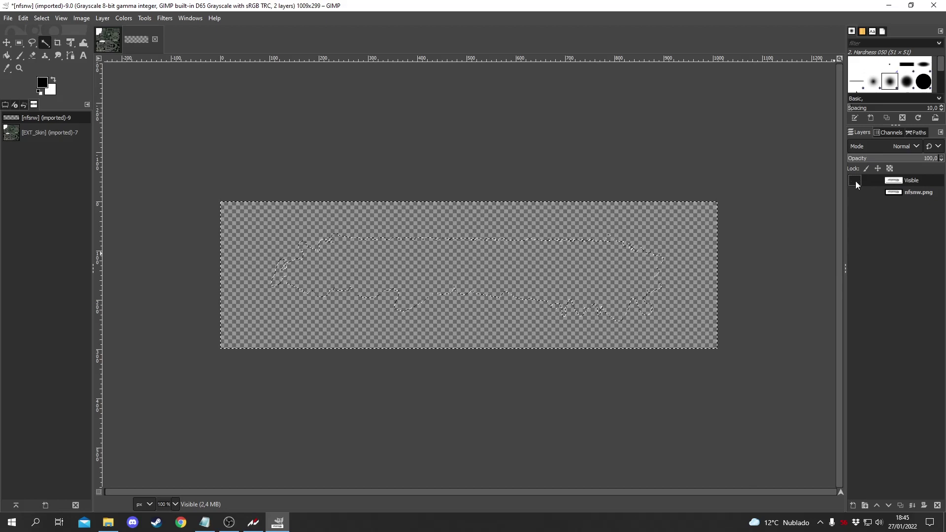
{"action": "left_click", "coordinate": [855, 181]}
{"action": "left_click", "coordinate": [673, 213]}
{"action": "key", "text": "Delete"}
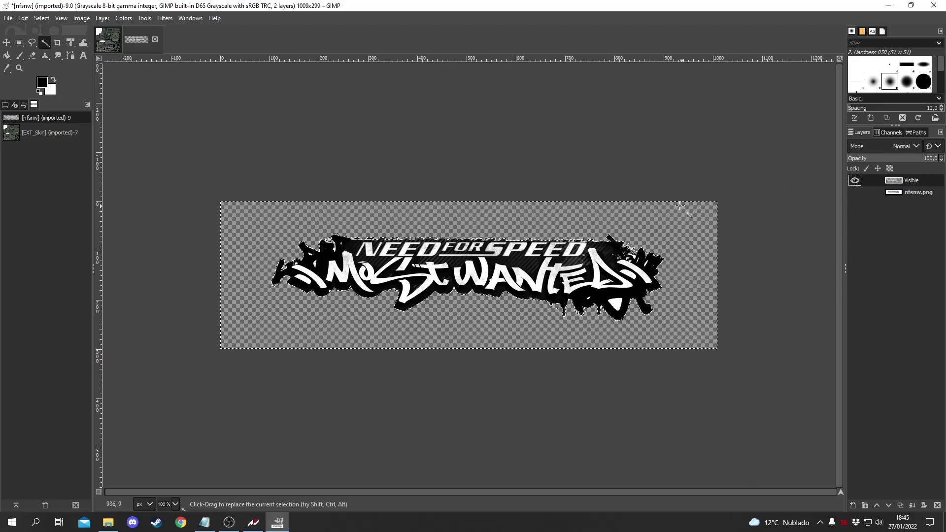
- Show the nfsnw.png layer again and delete the Visible layer
{"action": "left_click", "coordinate": [855, 193]}
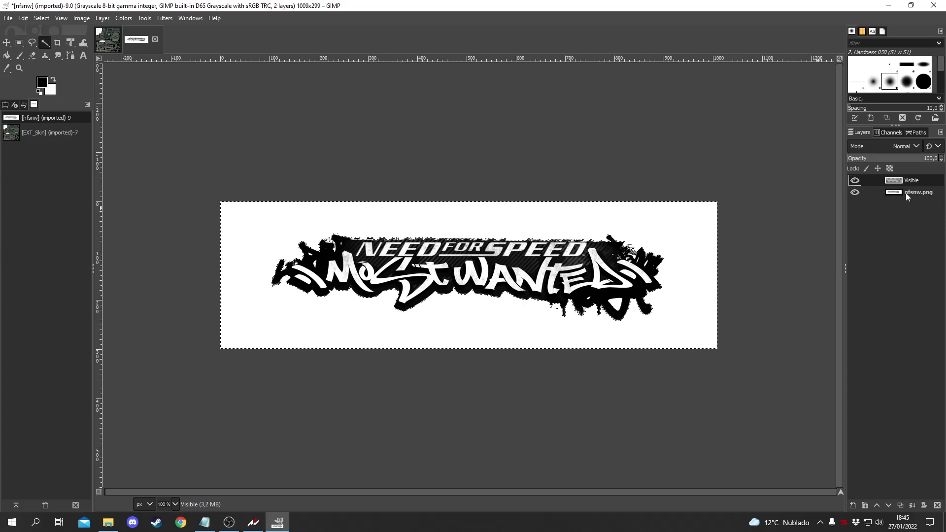
{"action": "right_click", "coordinate": [876, 192]}
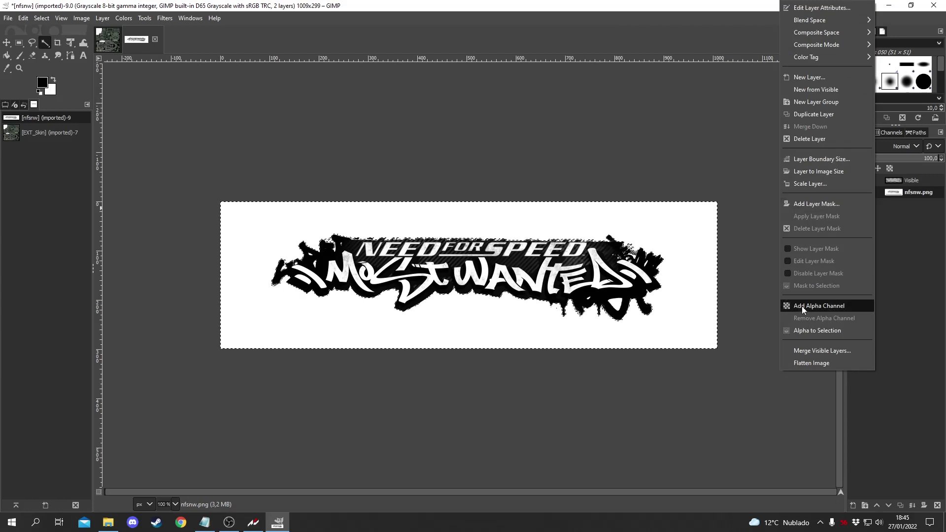
{"action": "left_click", "coordinate": [902, 234]}
{"action": "right_click", "coordinate": [892, 180]}
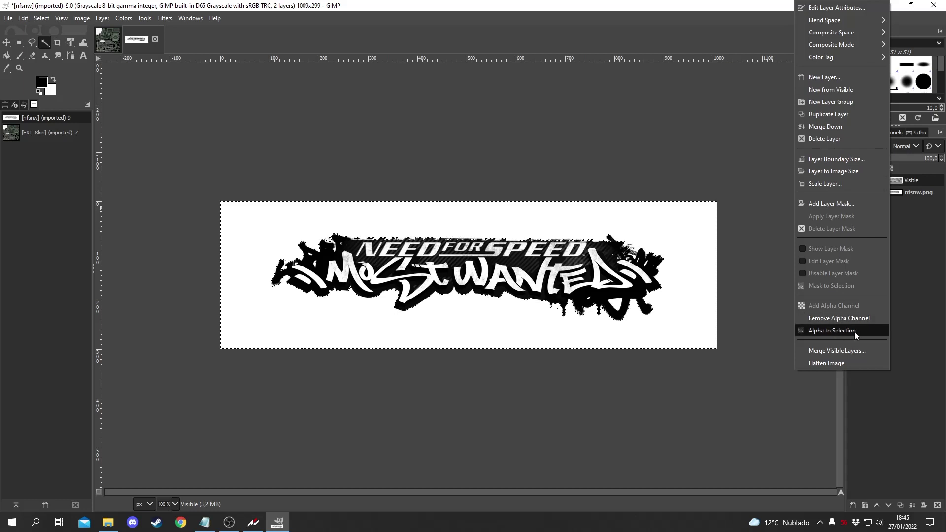
{"action": "left_click", "coordinate": [832, 139]}
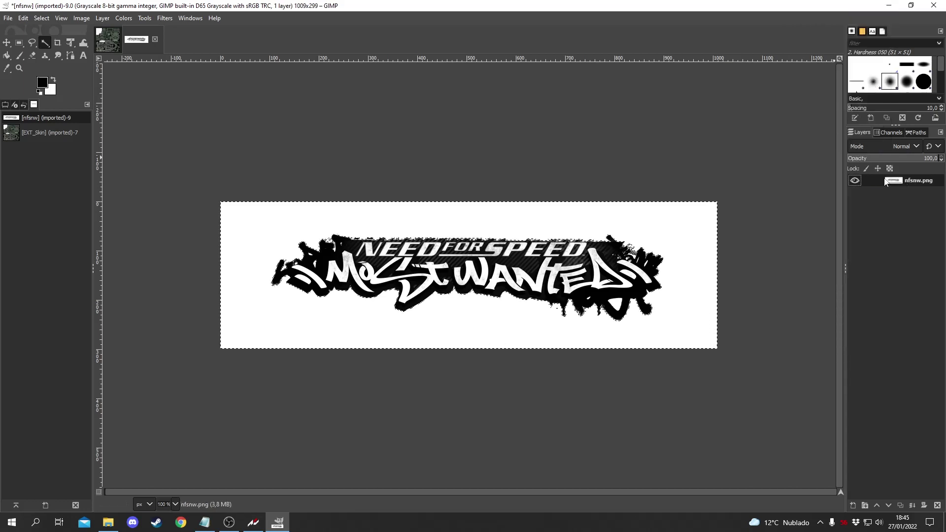
- Add an alpha channel to the nfsnw.png layer and delete its white background around the logo
{"action": "right_click", "coordinate": [897, 210]}
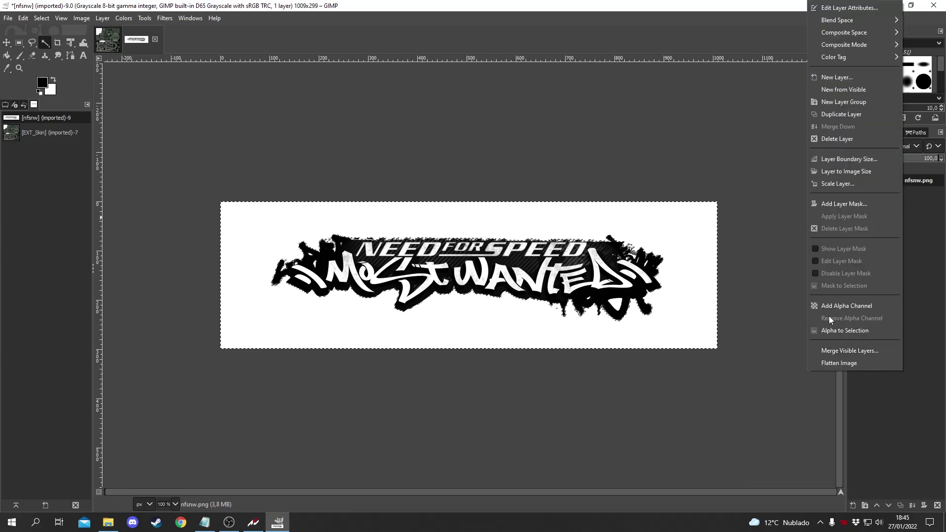
{"action": "left_click", "coordinate": [838, 306]}
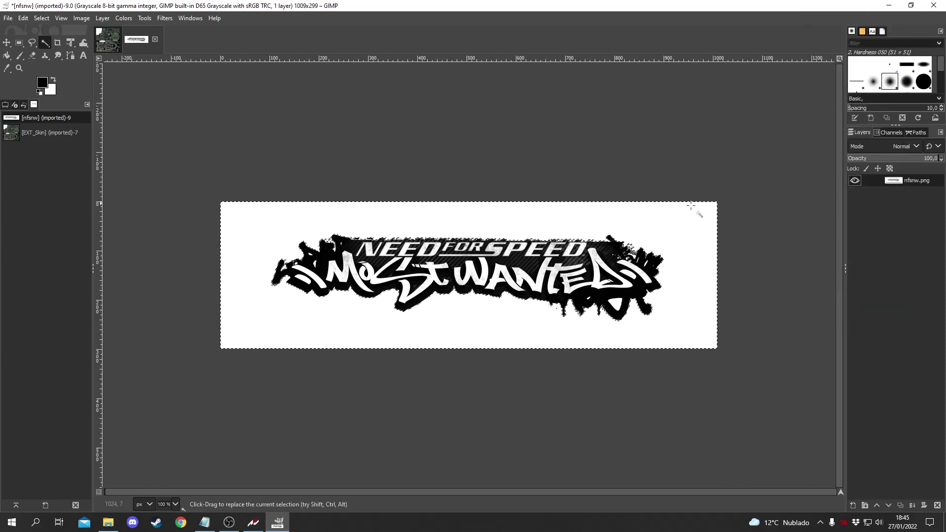
{"action": "left_click", "coordinate": [643, 213]}
{"action": "key", "text": "Delete"}
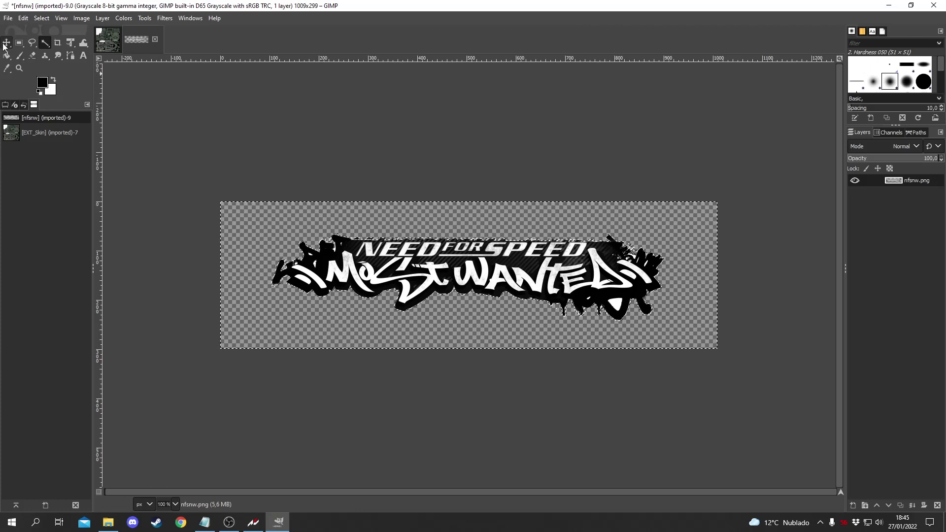
{"action": "right_click", "coordinate": [906, 183]}
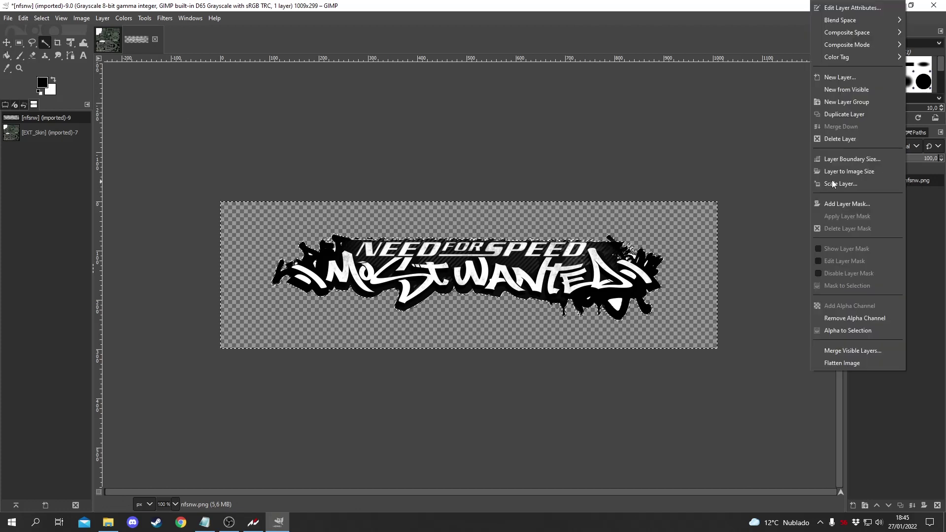
{"action": "left_click", "coordinate": [272, 8]}
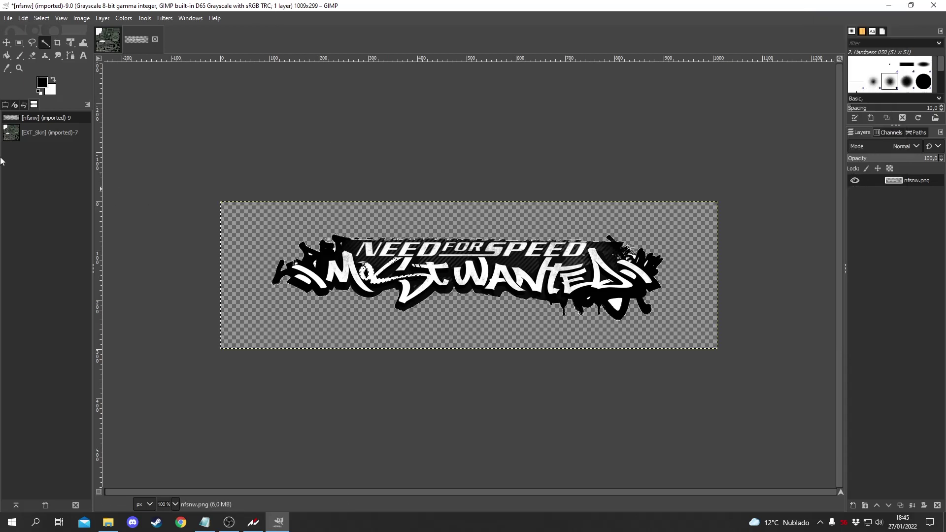
{"action": "left_click", "coordinate": [7, 43]}
{"action": "key", "text": "u"}
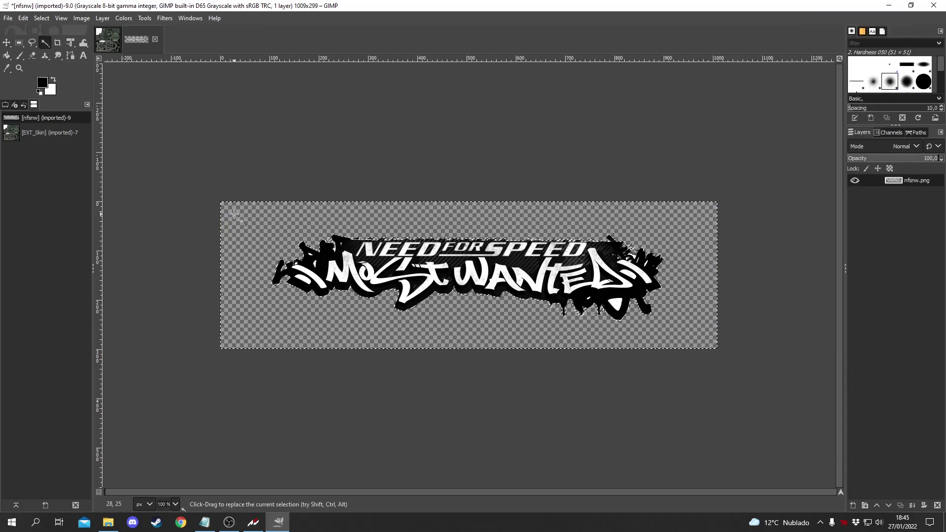
{"action": "left_click", "coordinate": [103, 19]}
{"action": "mouse_move", "coordinate": [92, 20]}
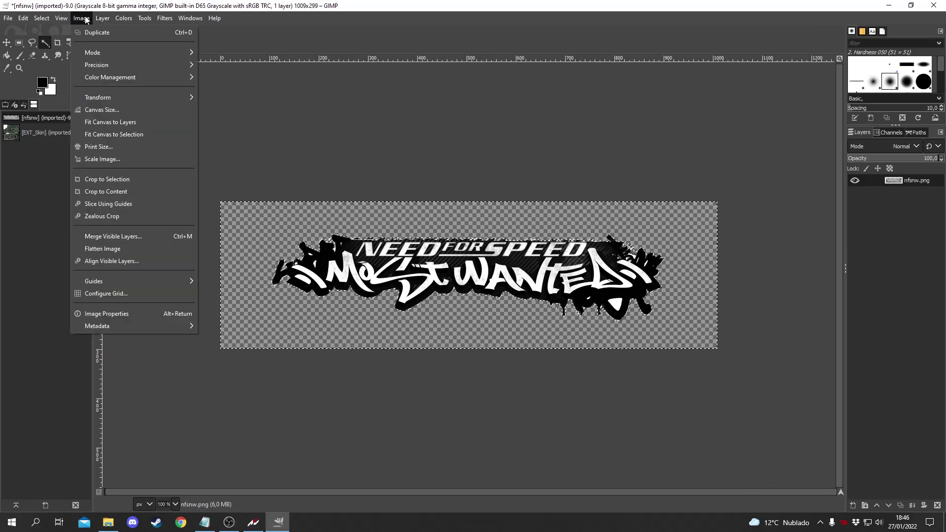
{"action": "mouse_move", "coordinate": [124, 19]}
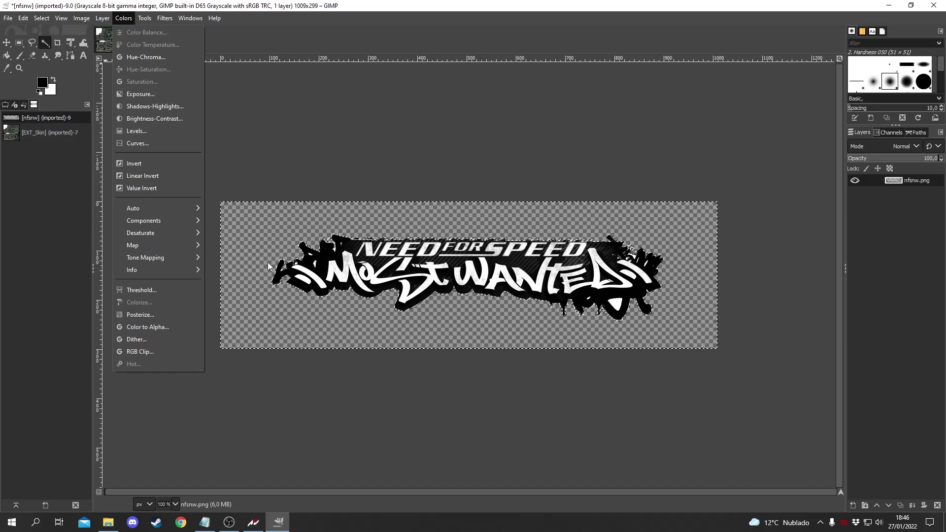
{"action": "left_click", "coordinate": [55, 20]}
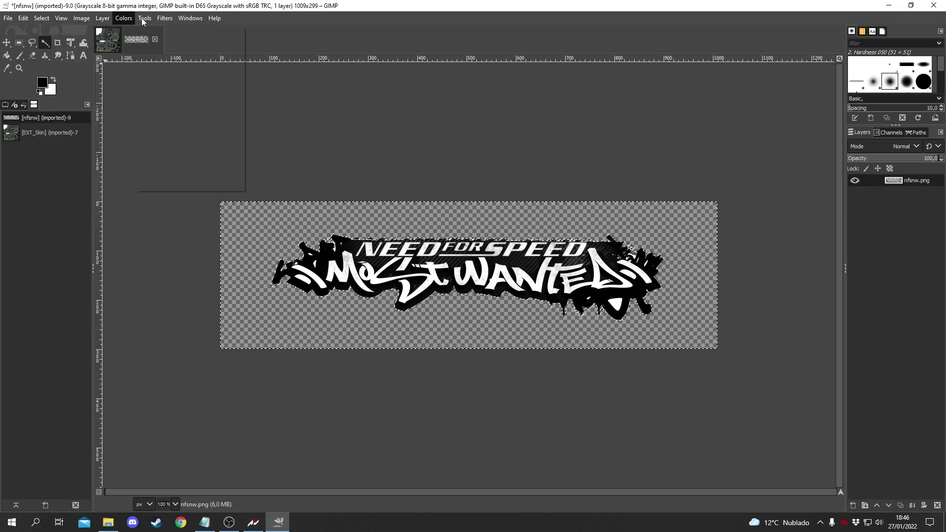
{"action": "left_click", "coordinate": [157, 17]}
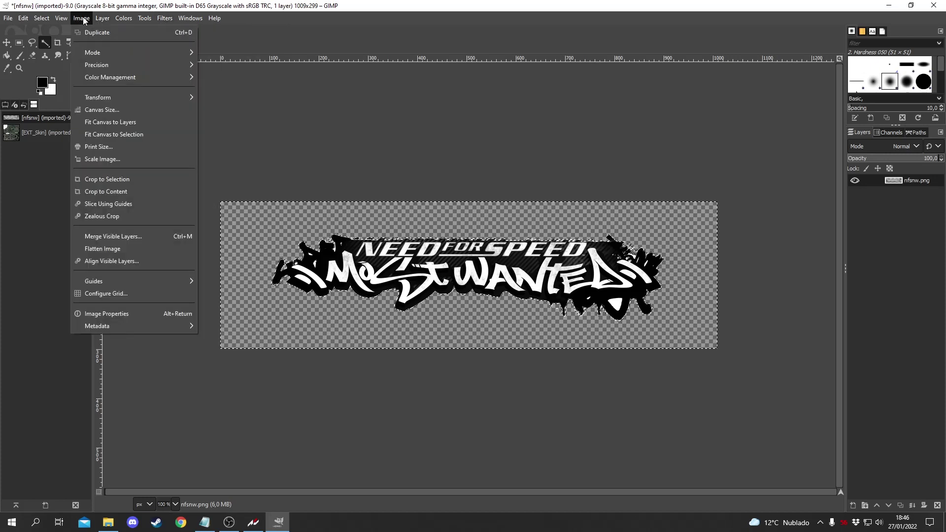
- Invert the selection so it covers the logo artwork and copy the logo
{"action": "mouse_move", "coordinate": [47, 17]}
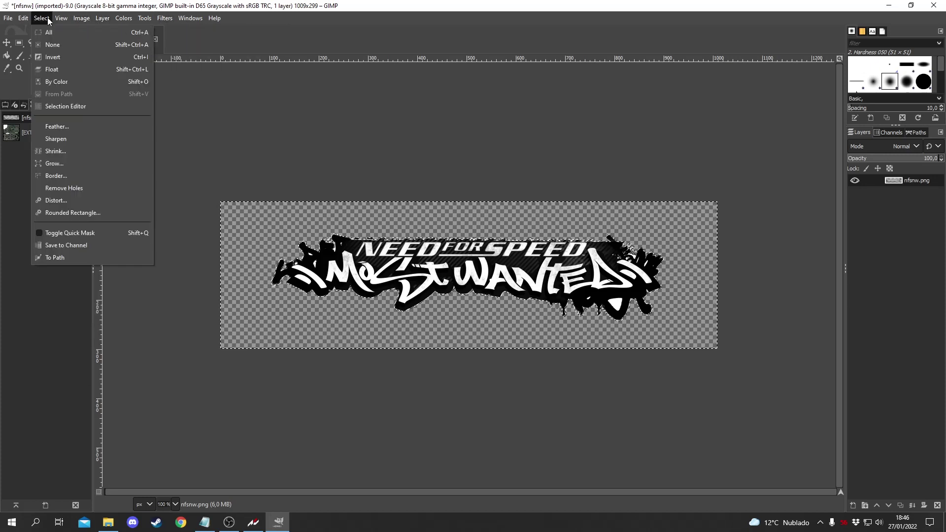
{"action": "left_click", "coordinate": [63, 61]}
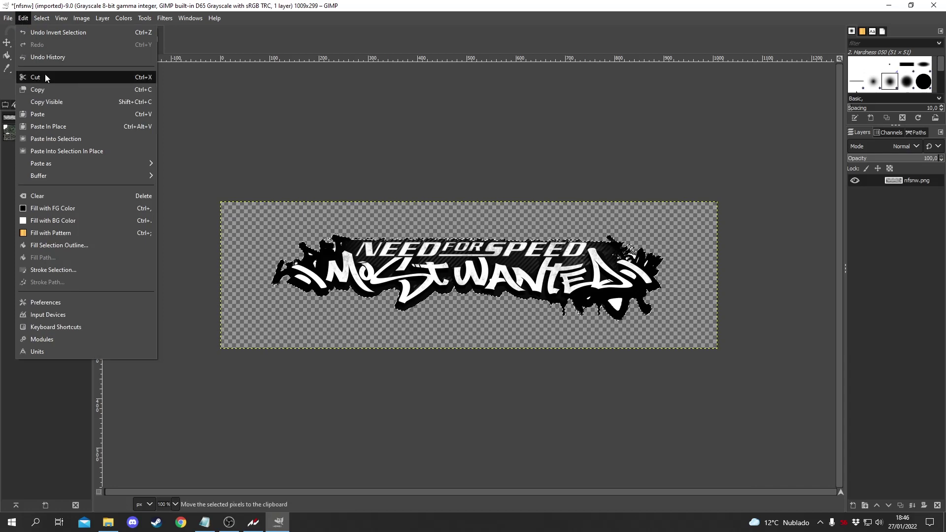
{"action": "left_click", "coordinate": [52, 90]}
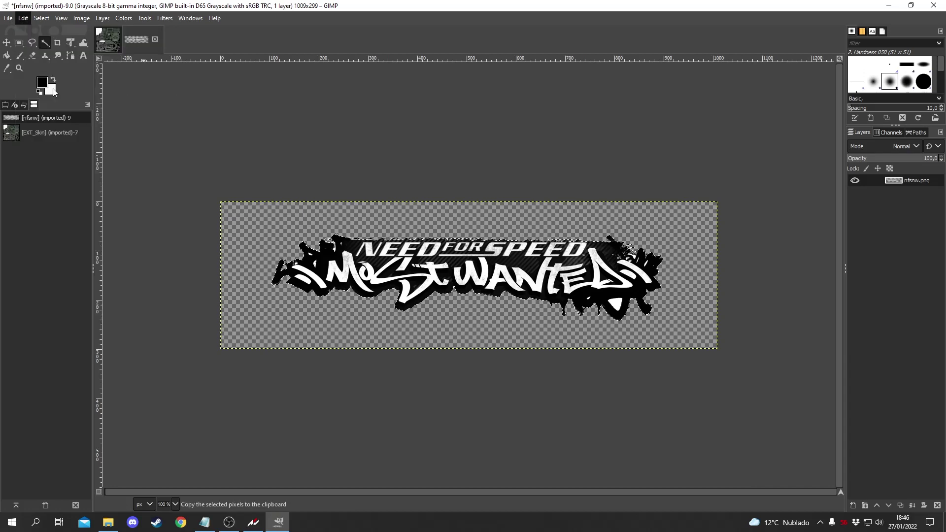
- Paste the copied logo into the EXT_Skin template image
{"action": "left_click", "coordinate": [108, 40]}
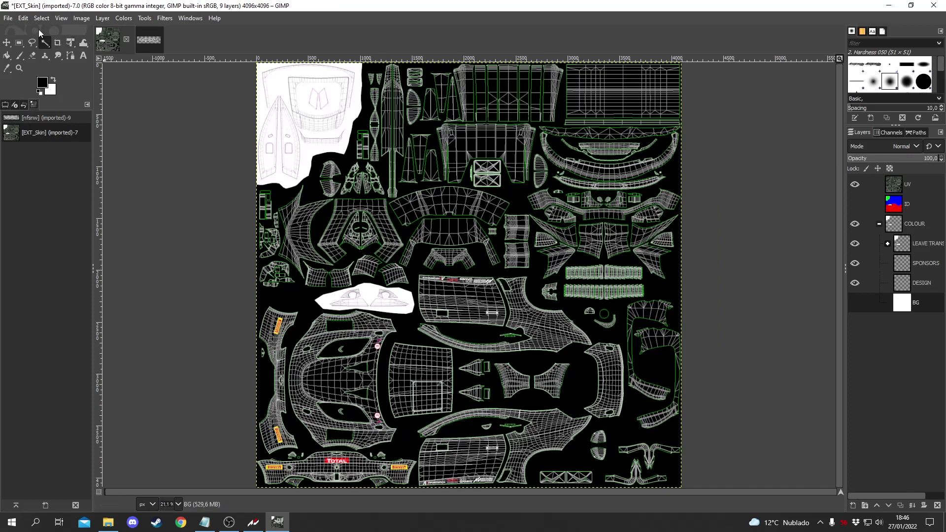
{"action": "left_click", "coordinate": [24, 18]}
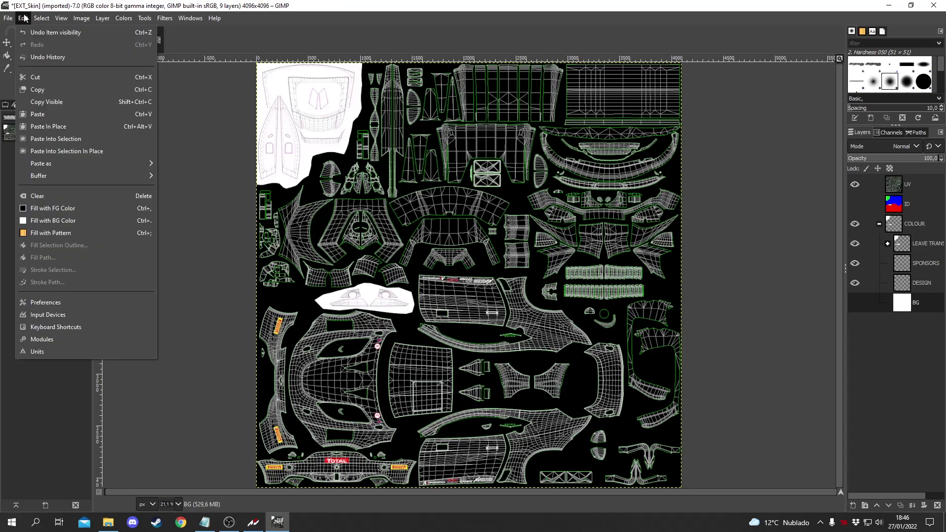
{"action": "left_click", "coordinate": [63, 114]}
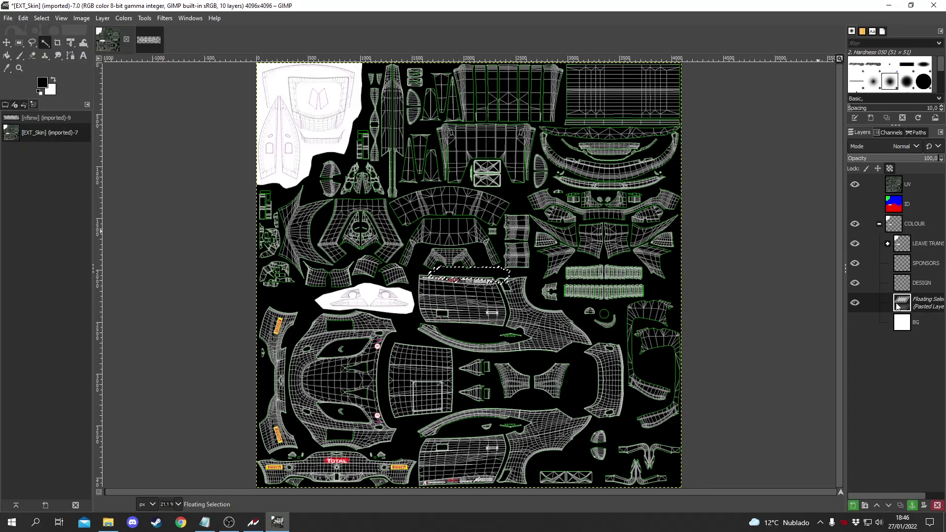
- Turn the floating logo selection into a new layer and place it at the top of the stack, above UV
{"action": "left_click_drag", "start_coordinate": [912, 301], "coordinate": [910, 178]}
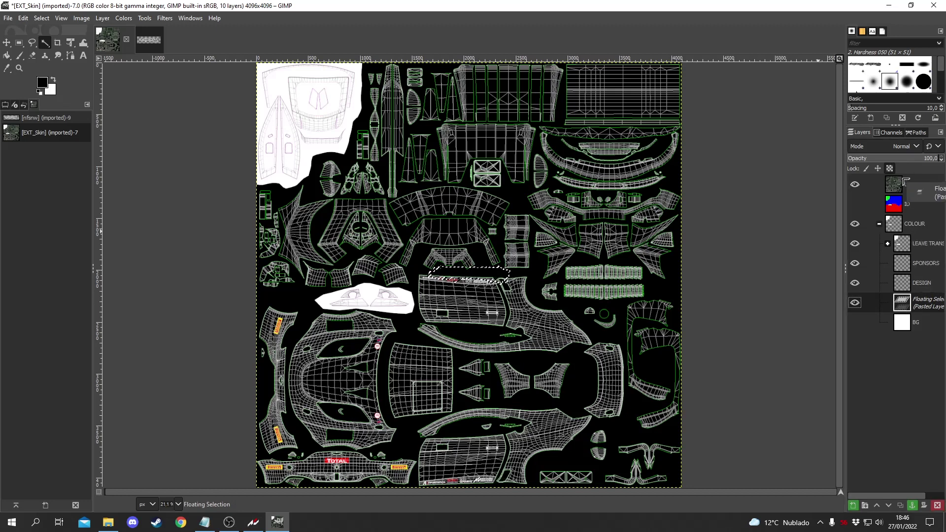
{"action": "left_click_drag", "start_coordinate": [898, 305], "coordinate": [910, 161]}
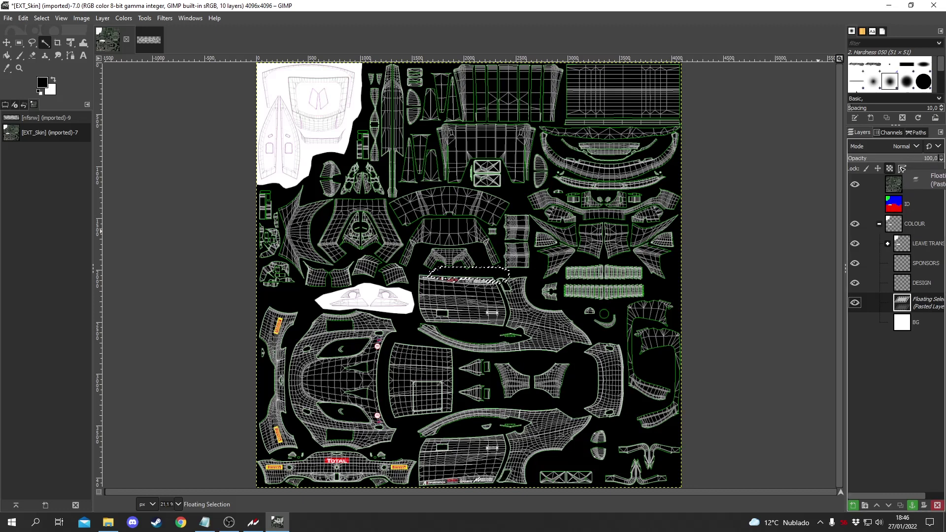
{"action": "right_click", "coordinate": [937, 307]}
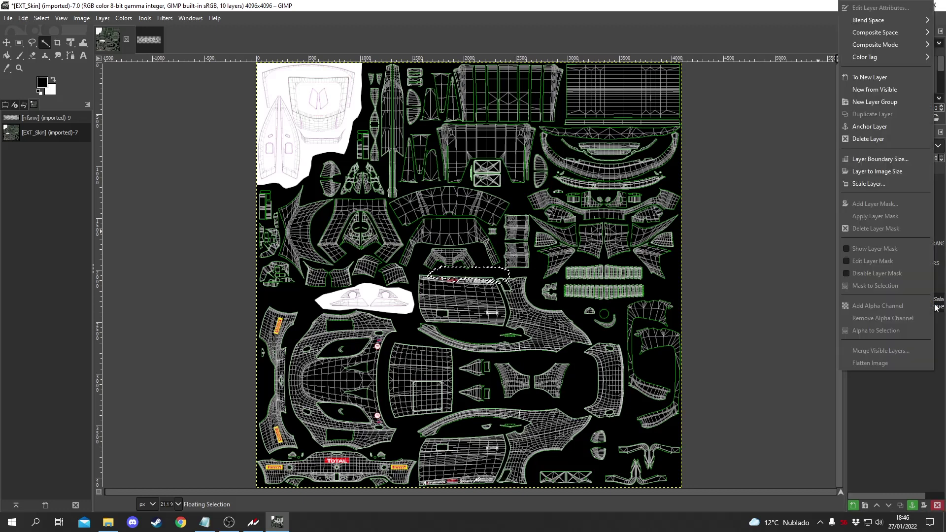
{"action": "left_click", "coordinate": [875, 82]}
{"action": "left_click_drag", "start_coordinate": [929, 301], "coordinate": [902, 184]}
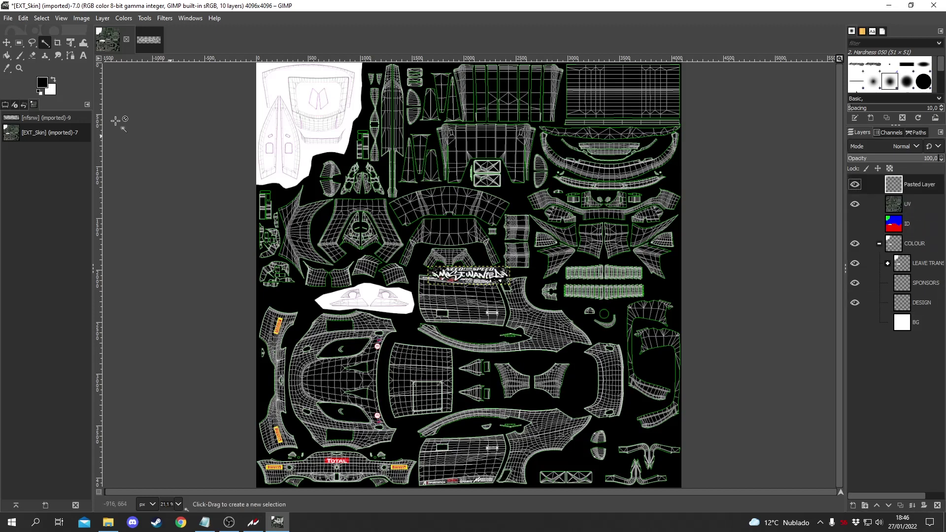
- Move the pasted logo down onto the lower door panel of the template, above the Assetto Corsa sponsor strip
{"action": "left_click", "coordinate": [7, 42]}
{"action": "left_click_drag", "start_coordinate": [484, 290], "coordinate": [558, 441]}
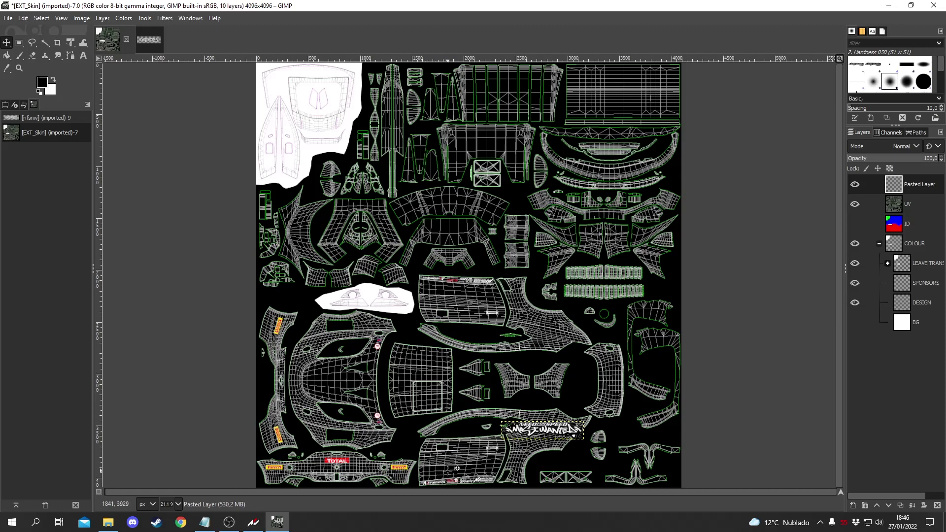
{"action": "left_click_drag", "start_coordinate": [485, 449], "coordinate": [421, 476]}
{"action": "left_click", "coordinate": [176, 504]}
{"action": "left_click", "coordinate": [171, 446]}
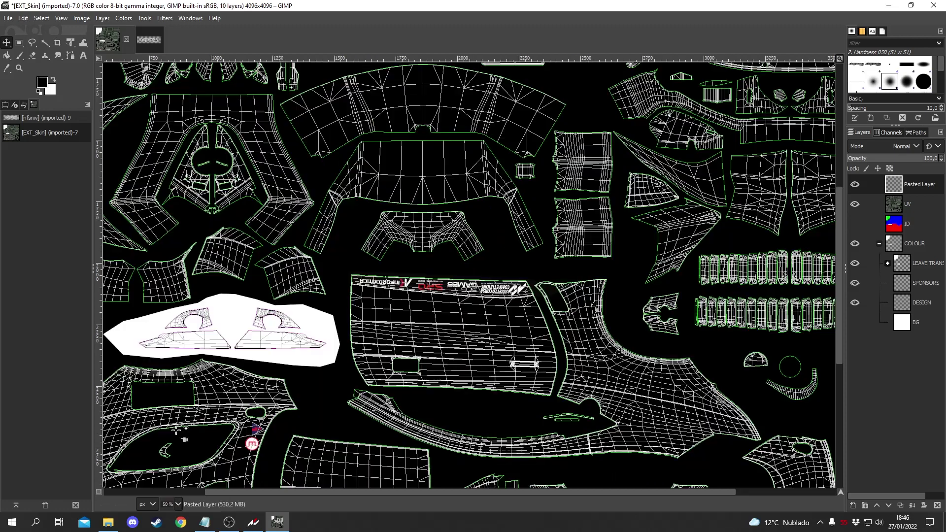
{"action": "scroll", "coordinate": [492, 416], "scroll_direction": "down", "scroll_amount": 5}
{"action": "left_click_drag", "start_coordinate": [494, 426], "coordinate": [507, 444]}
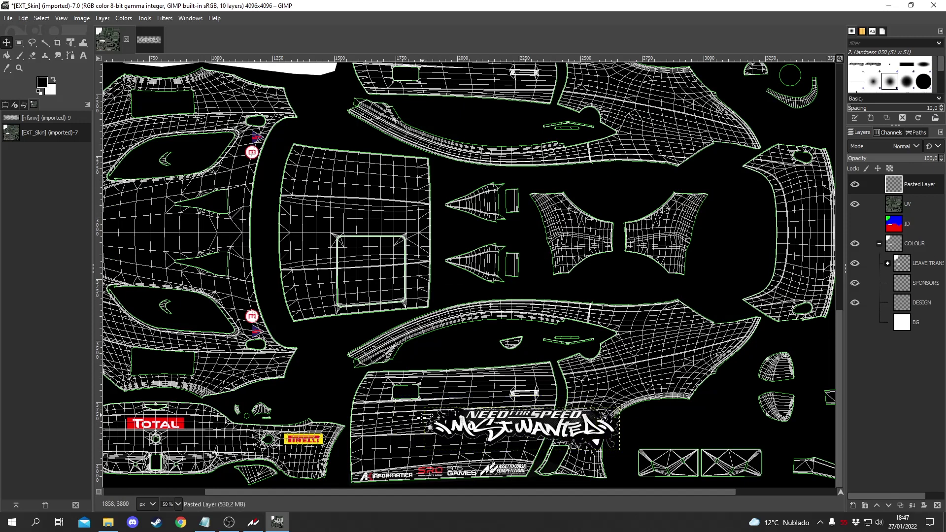
{"action": "left_click_drag", "start_coordinate": [448, 421], "coordinate": [451, 423]}
- Scale the pasted logo layer to a height of 120 px, keeping its proportions and Cubic interpolation
{"action": "right_click", "coordinate": [916, 184]}
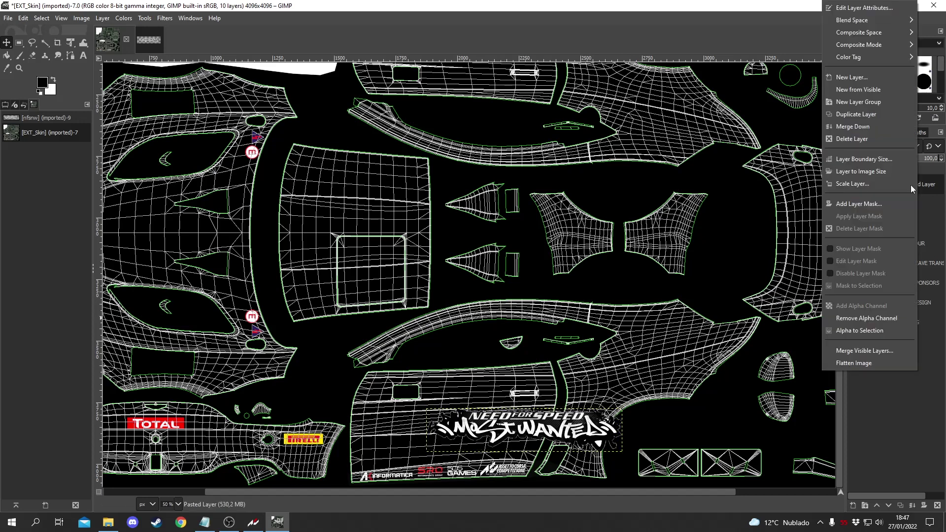
{"action": "left_click", "coordinate": [845, 185]}
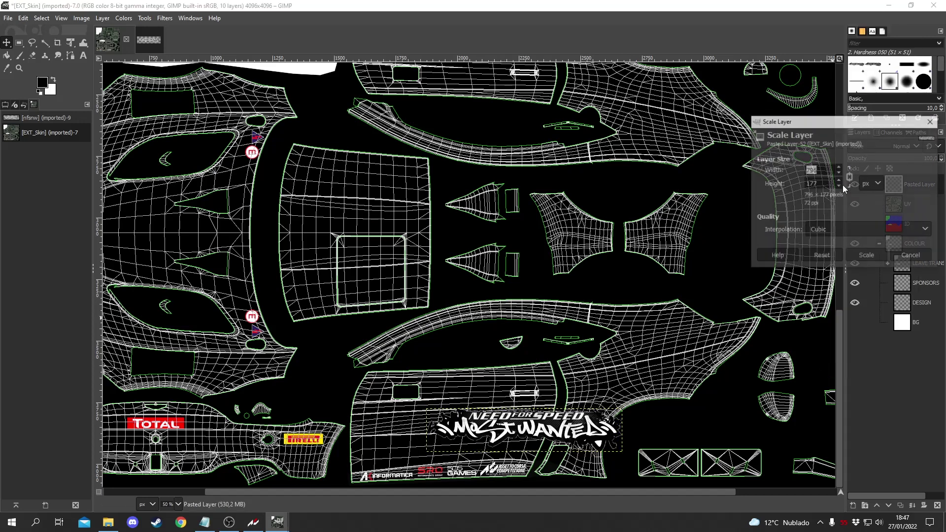
{"action": "left_click", "coordinate": [820, 170]}
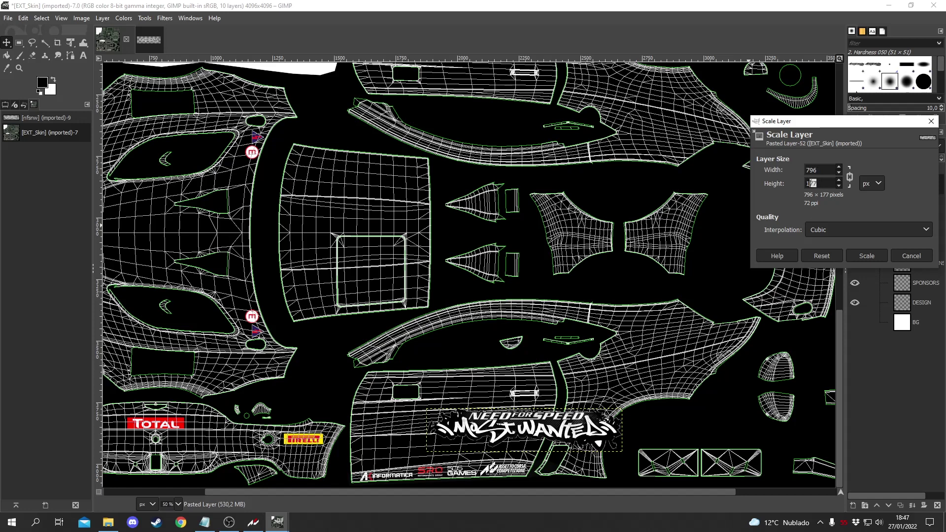
{"action": "type", "text": "20"}
{"action": "left_click", "coordinate": [860, 256]}
- Reposition the scaled logo within the lower door panel, below the door handle, undoing any accidental shift of another layer
{"action": "left_click_drag", "start_coordinate": [513, 431], "coordinate": [489, 420]}
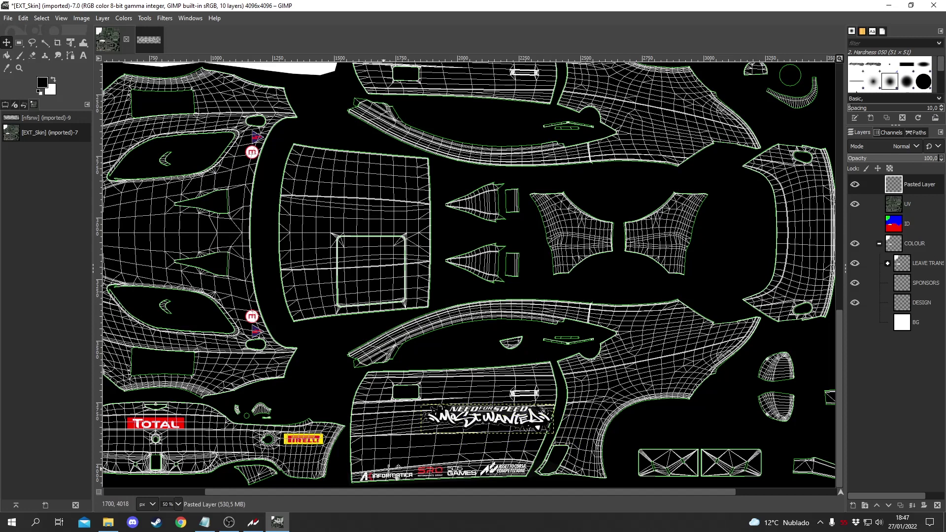
{"action": "left_click_drag", "start_coordinate": [523, 431], "coordinate": [521, 430]}
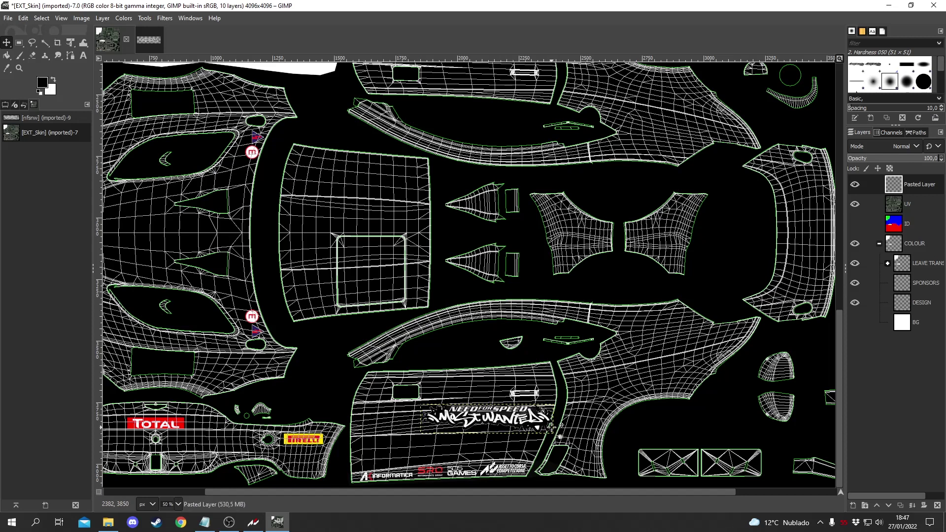
{"action": "left_click_drag", "start_coordinate": [571, 410], "coordinate": [586, 402]}
{"action": "key", "text": "ctrl+z"}
{"action": "mouse_move", "coordinate": [486, 429]}
{"action": "left_mouse_down"}
{"action": "mouse_move", "coordinate": [494, 426]}
{"action": "mouse_move", "coordinate": [485, 429]}
{"action": "left_mouse_up"}
- Hide the UV layer and the COLOUR group so that only the pasted logo layer is displayed
{"action": "left_click", "coordinate": [856, 205]}
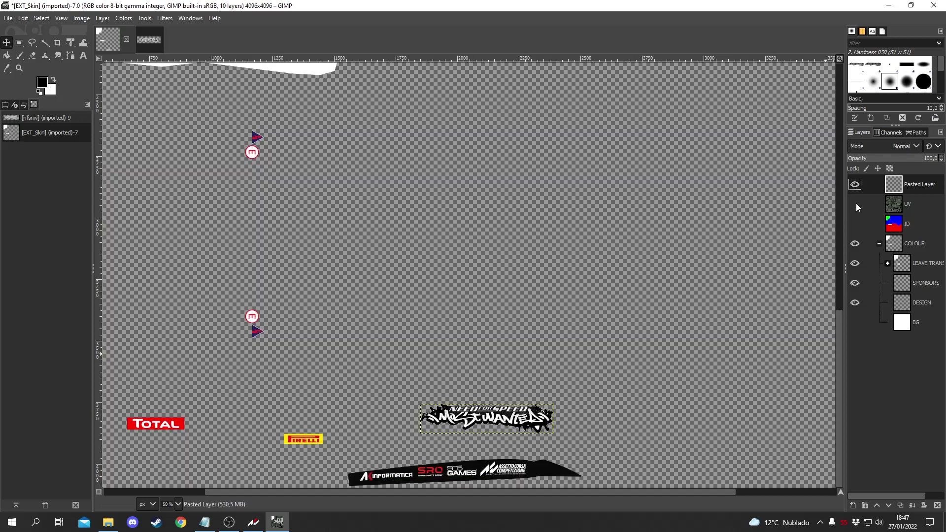
{"action": "left_click", "coordinate": [857, 245]}
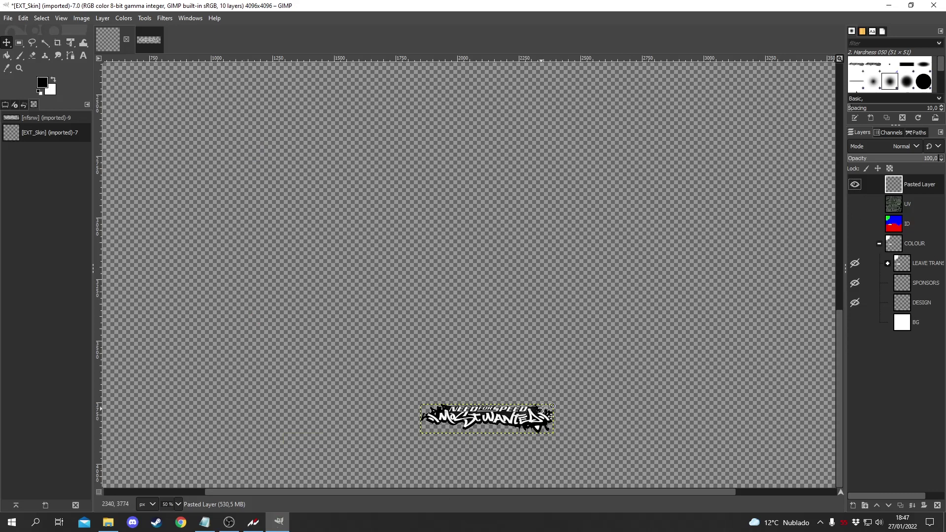
- Export the image as decals.png into the Documents folder Assetto Corsa Competizione > Customs > Liveries > CDL boi
{"action": "left_click", "coordinate": [8, 19]}
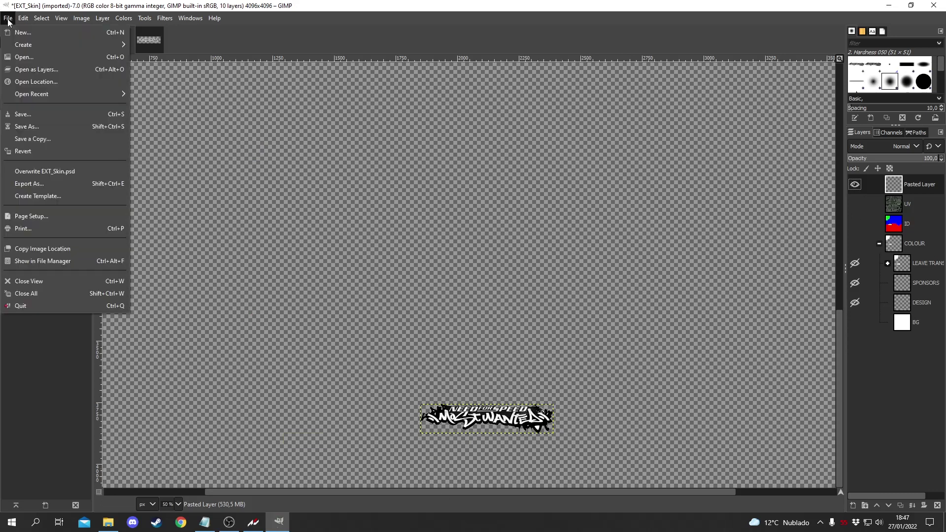
{"action": "left_click", "coordinate": [61, 185]}
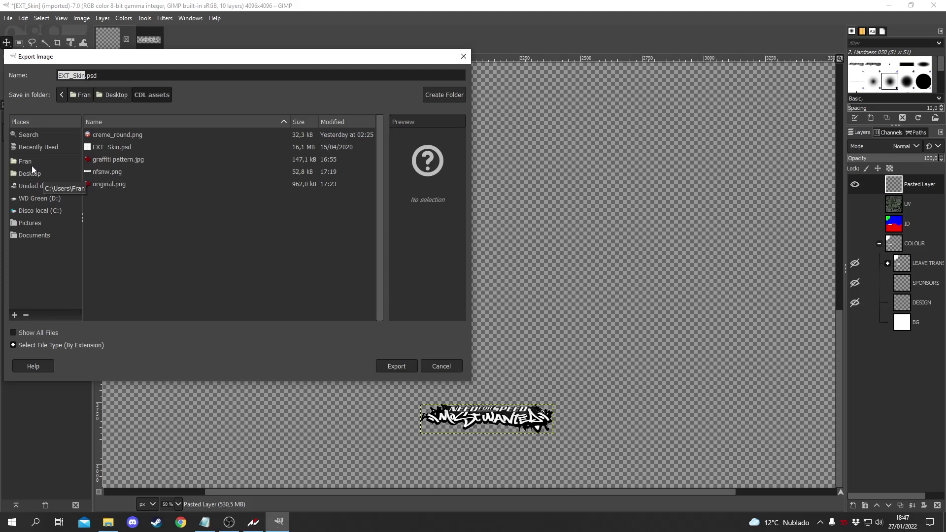
{"action": "left_click", "coordinate": [35, 236]}
{"action": "double_click", "coordinate": [134, 159]}
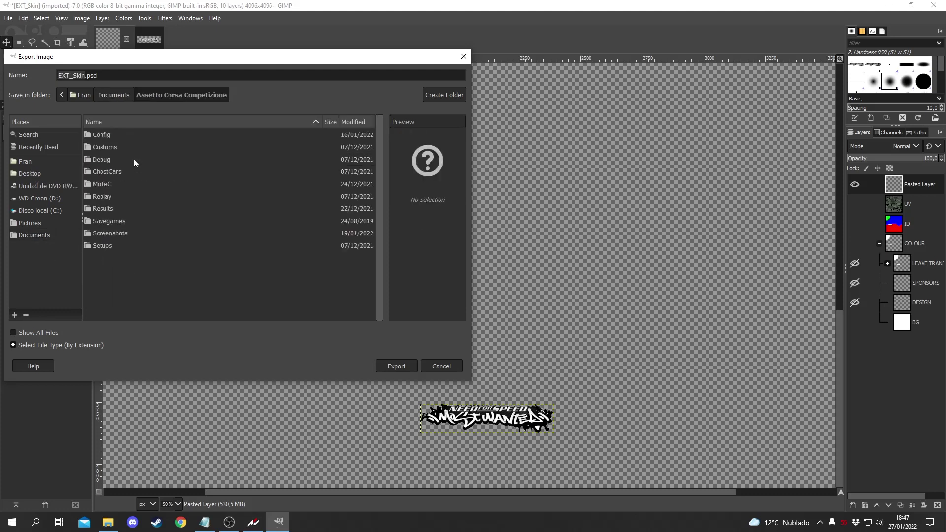
{"action": "double_click", "coordinate": [103, 146]}
{"action": "double_click", "coordinate": [109, 174]}
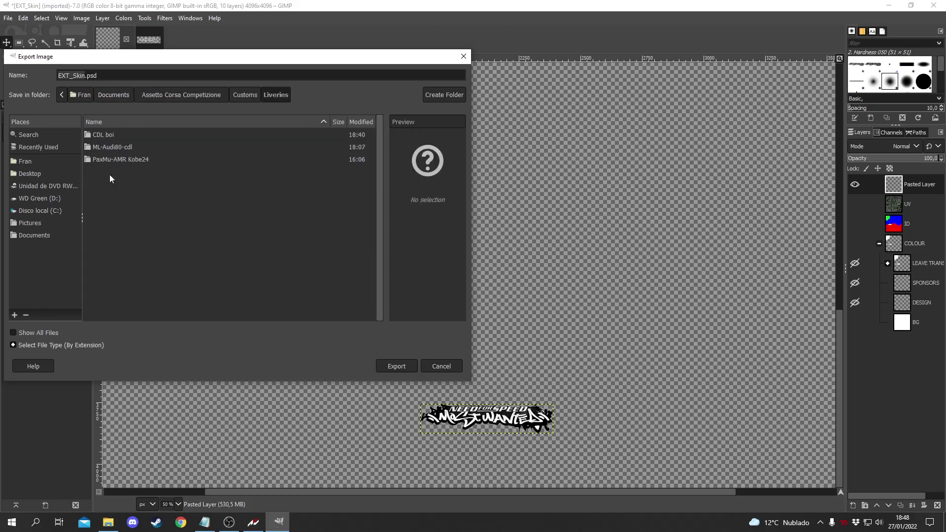
{"action": "double_click", "coordinate": [106, 134]}
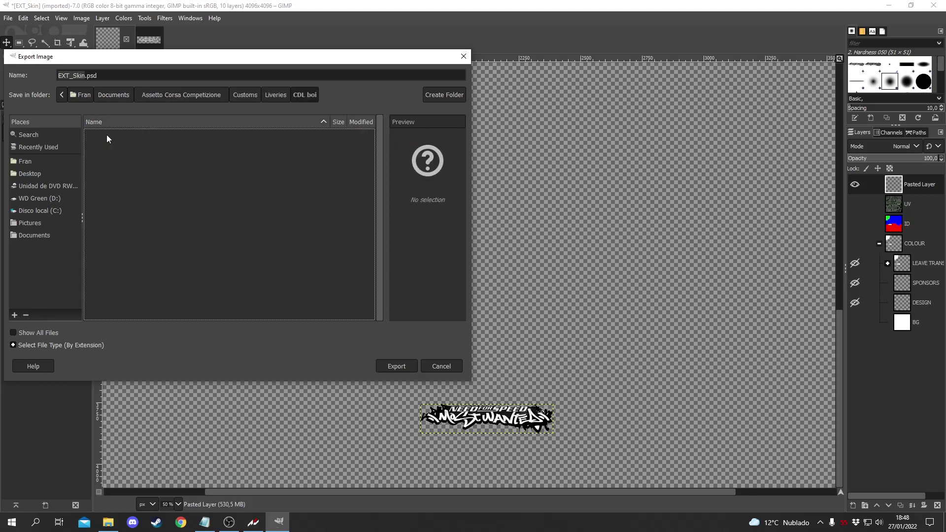
{"action": "triple_click", "coordinate": [103, 75]}
{"action": "type", "text": "deca"}
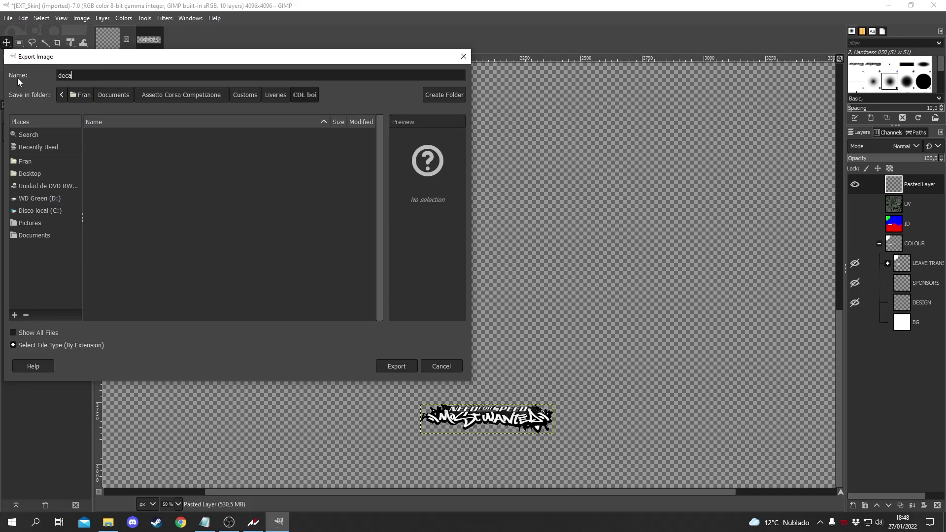
{"action": "type", "text": "ls.png"}
{"action": "left_click", "coordinate": [389, 367]}
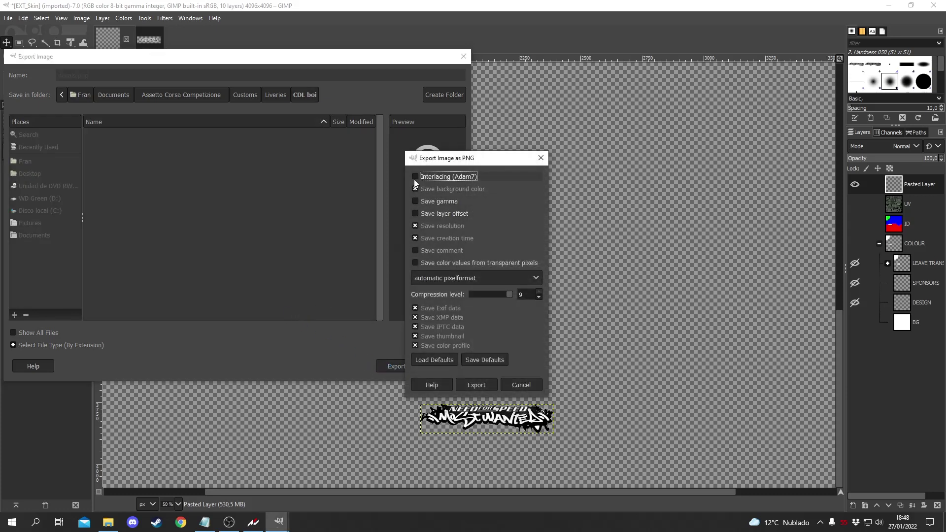
- Enable interlacing, gamma and layer offset saving for the PNG, set the compression level to 1, and complete the export
{"action": "left_click", "coordinate": [415, 214]}
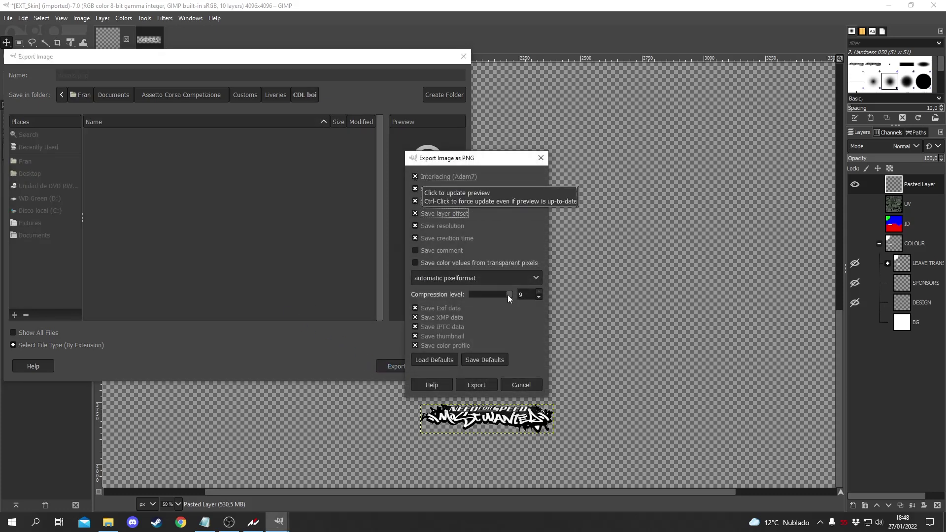
{"action": "left_click_drag", "start_coordinate": [508, 295], "coordinate": [454, 296]}
{"action": "left_click", "coordinate": [539, 294]}
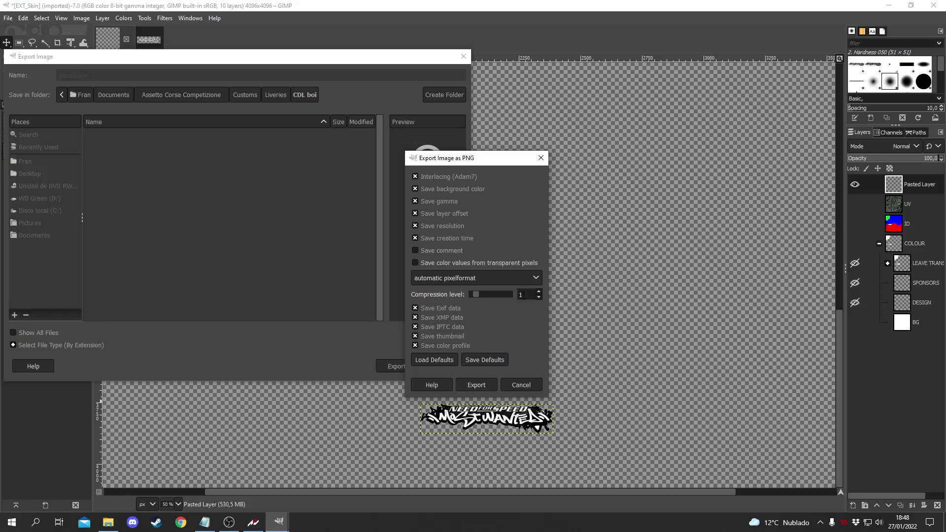
{"action": "left_click", "coordinate": [477, 387]}
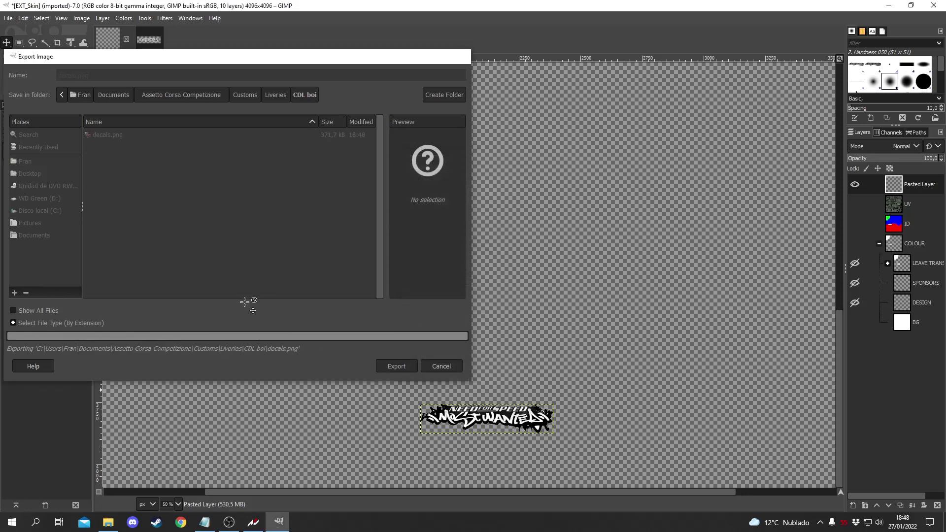
- Switch to Assetto Corsa Competizione and reload the livery by selecting #24 Kobe! and then #1 CDL boi, viewing the car's side
{"action": "left_click", "coordinate": [252, 524]}
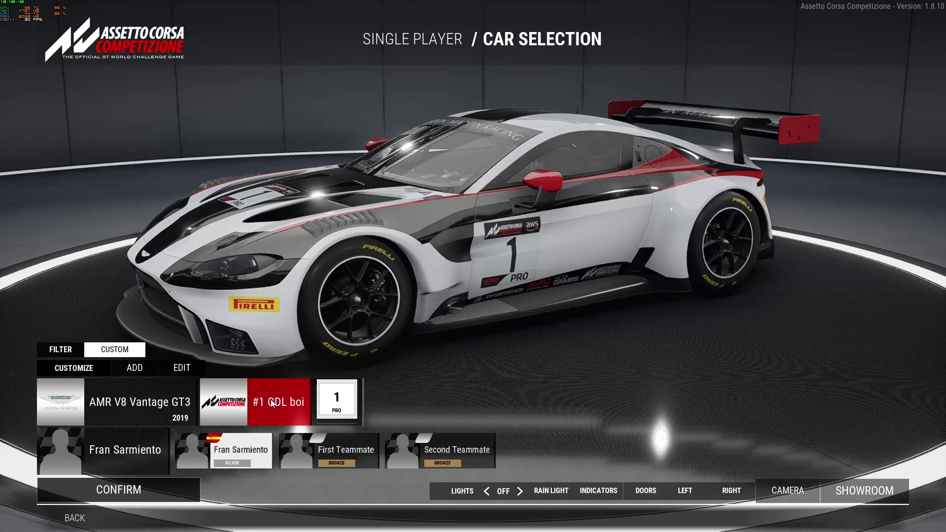
{"action": "left_click_drag", "start_coordinate": [389, 212], "coordinate": [473, 258]}
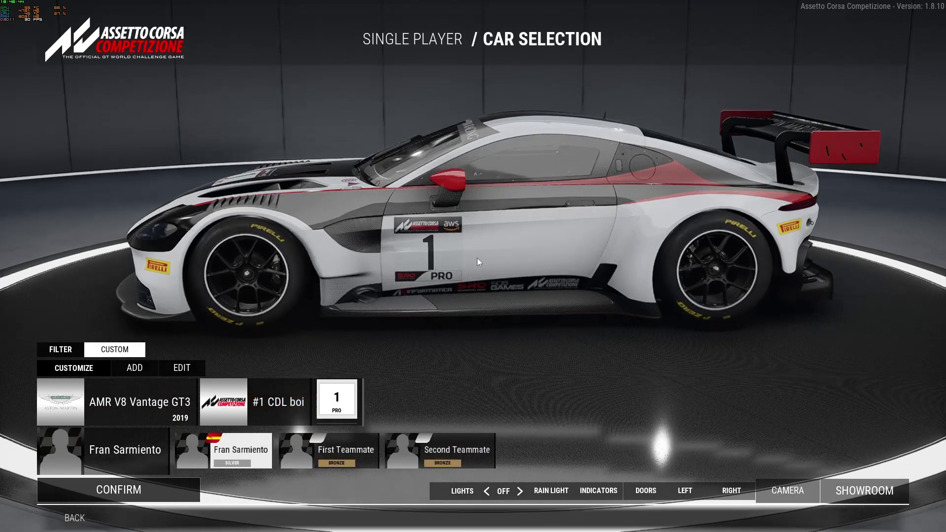
{"action": "left_click", "coordinate": [271, 402]}
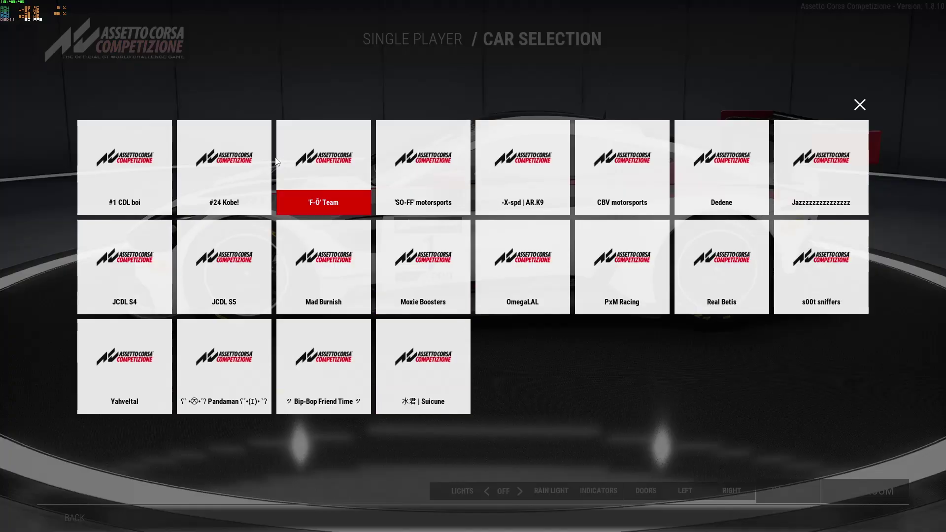
{"action": "left_click", "coordinate": [247, 156]}
{"action": "left_click", "coordinate": [261, 402]}
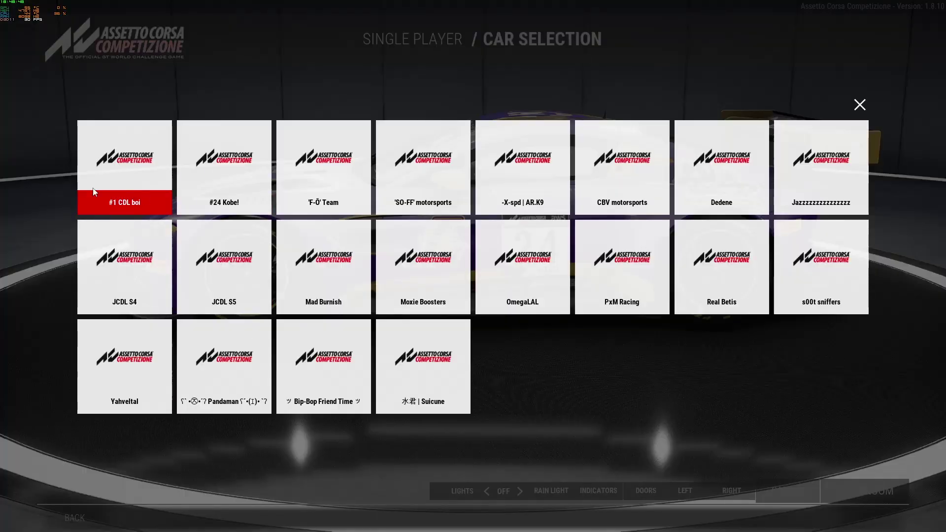
{"action": "left_click", "coordinate": [119, 185]}
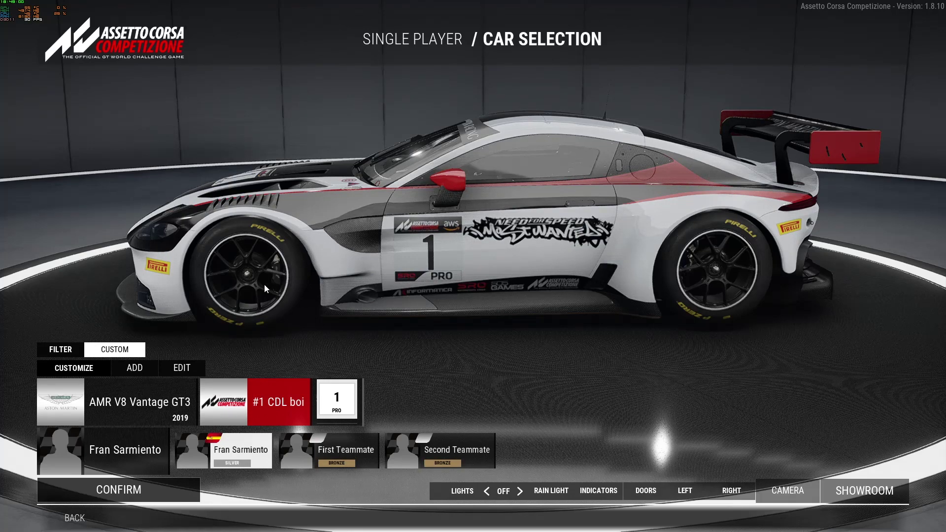
{"action": "left_click_drag", "start_coordinate": [334, 291], "coordinate": [309, 268]}
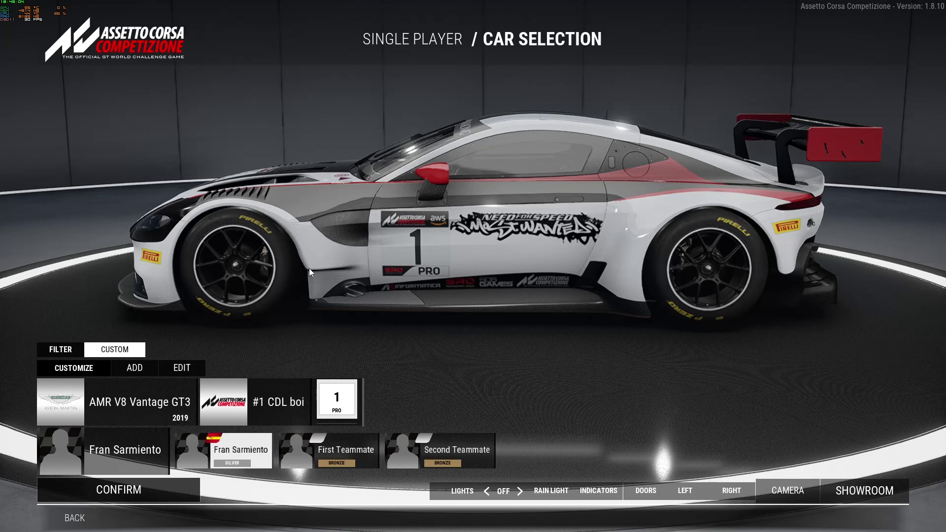
{"action": "left_click_drag", "start_coordinate": [307, 268], "coordinate": [380, 226]}
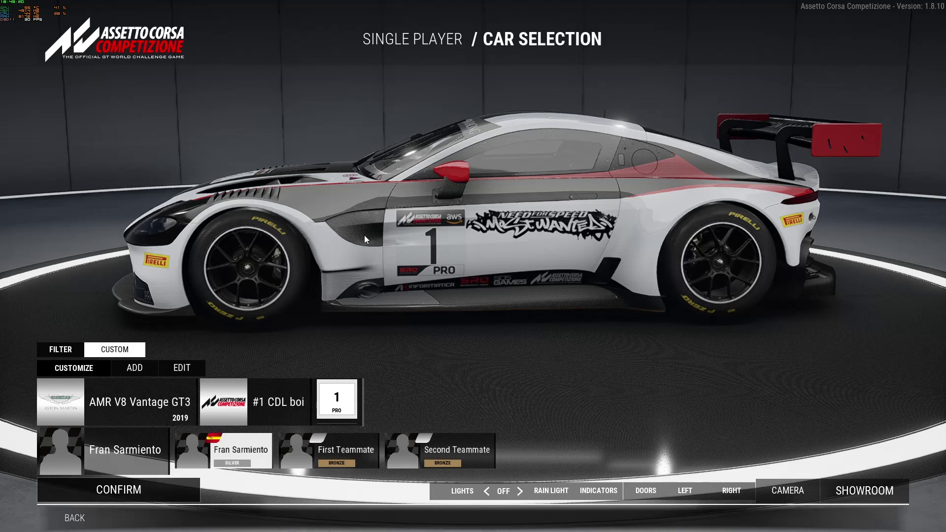
- Switch to the CDL boi livery folder in File Explorer and select the decals_0.dds file
{"action": "key", "text": "alt+Tab"}
{"action": "key", "text": "alt+Tab"}
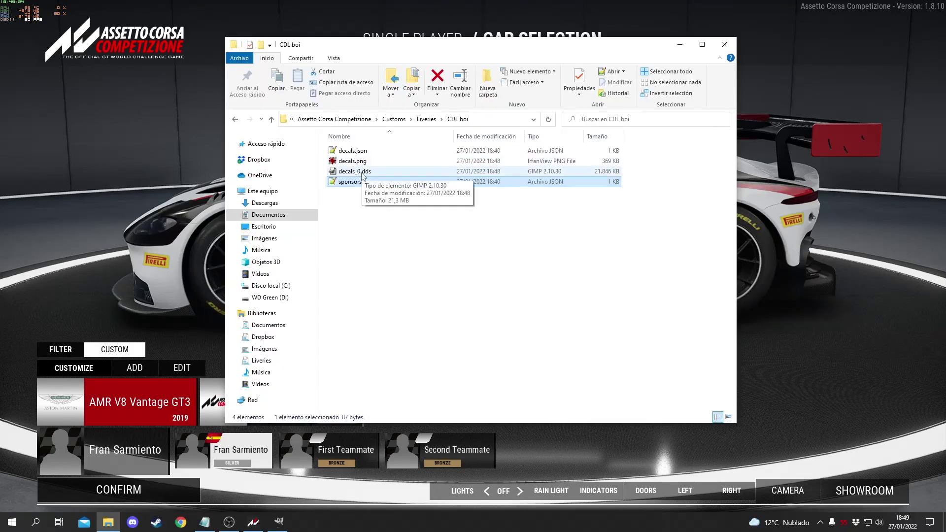
{"action": "left_click", "coordinate": [347, 173]}
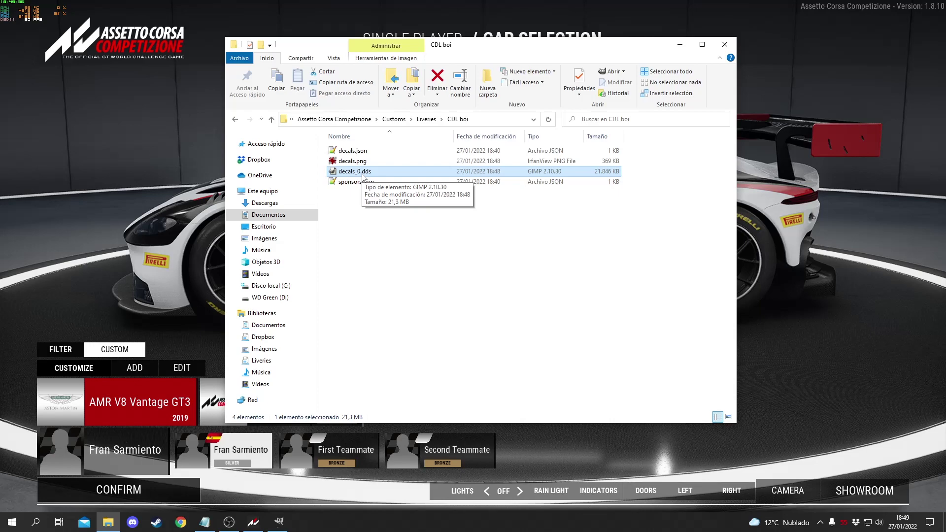
{"action": "left_click_drag", "start_coordinate": [321, 43], "coordinate": [440, 62]}
- Return to the game's car selection and rotate the car to inspect the door logo's size and position
{"action": "left_click", "coordinate": [202, 232]}
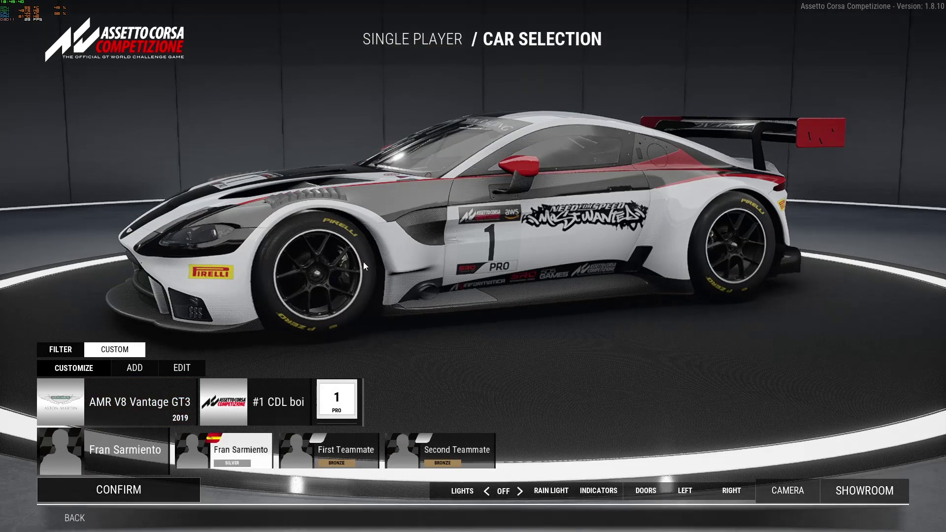
{"action": "left_click_drag", "start_coordinate": [363, 262], "coordinate": [451, 292]}
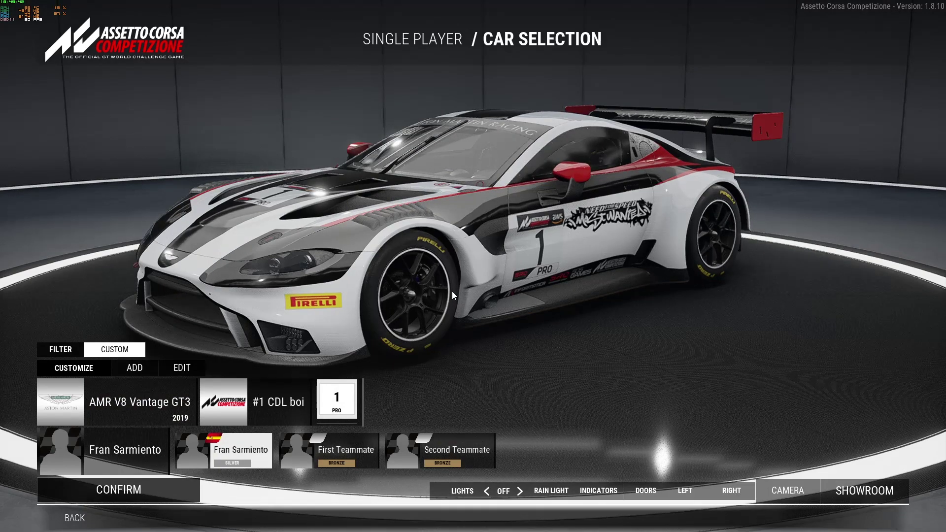
{"action": "key", "text": "alt+Tab"}
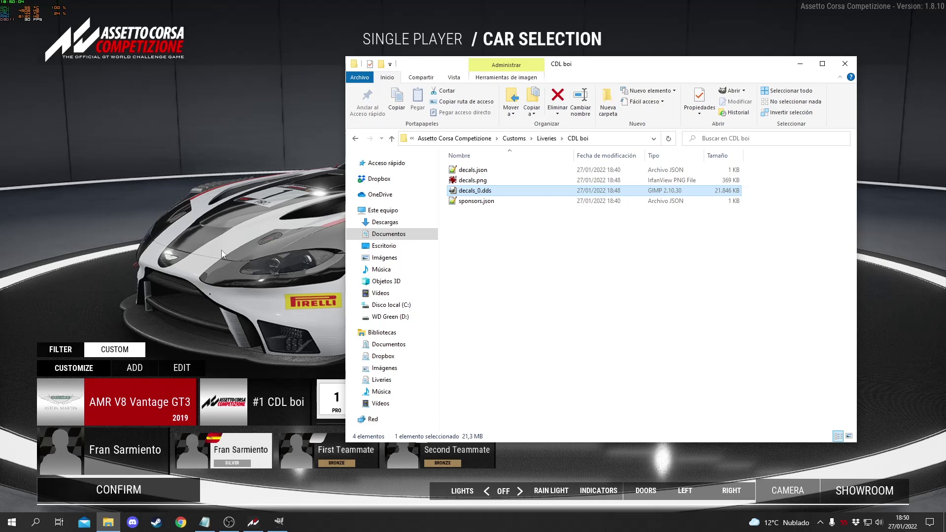
{"action": "left_click", "coordinate": [230, 223]}
{"action": "left_click_drag", "start_coordinate": [227, 224], "coordinate": [587, 265]}
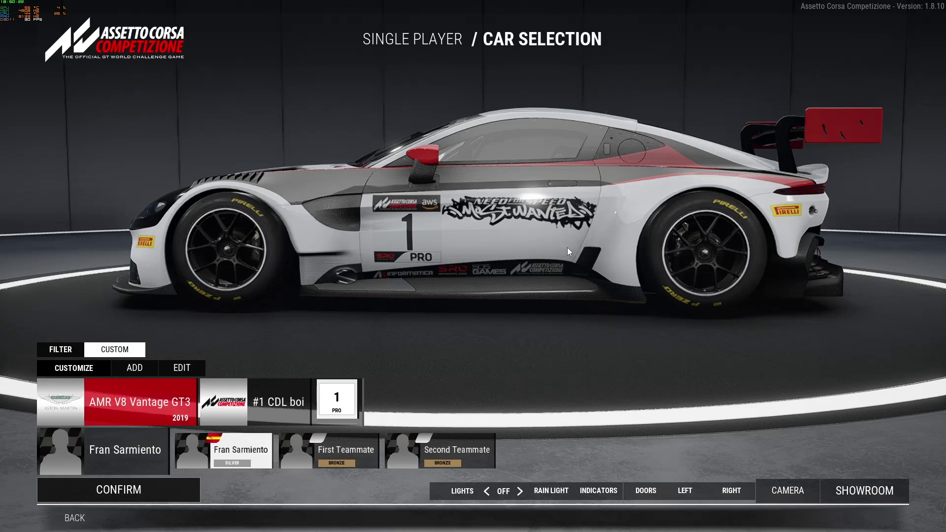
- Switch back to GIMP with the UV layer shown, and undo the logo moves, the COLOUR group hiding and the 120 px scaling
{"action": "key", "text": "alt+Tab"}
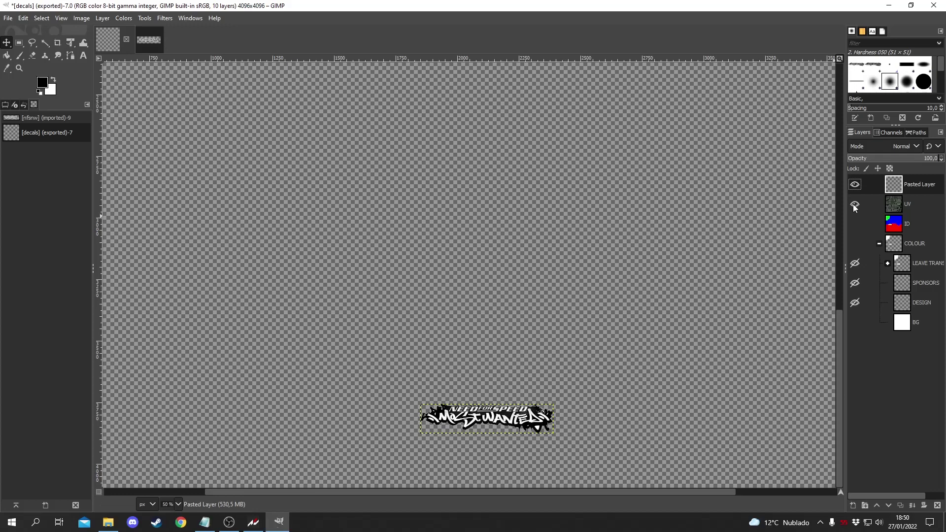
{"action": "left_click", "coordinate": [855, 204]}
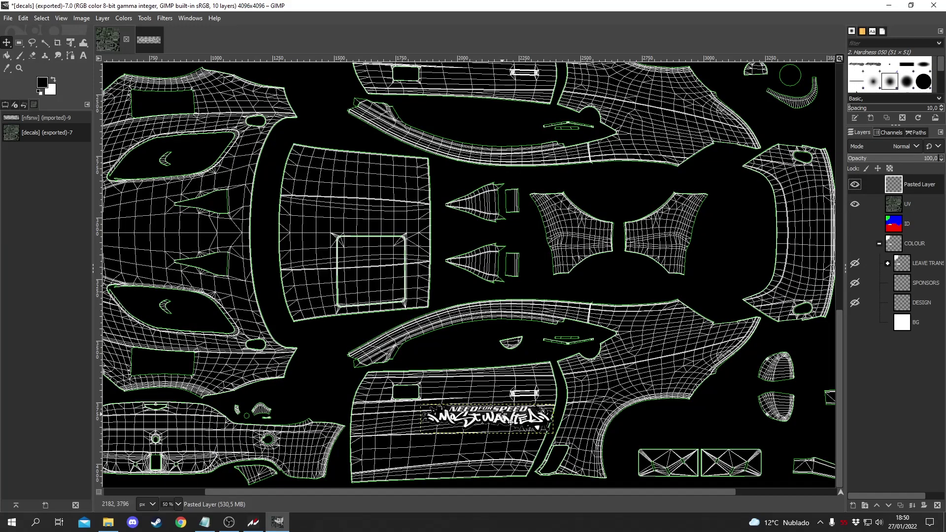
{"action": "left_click_drag", "start_coordinate": [504, 423], "coordinate": [513, 430]}
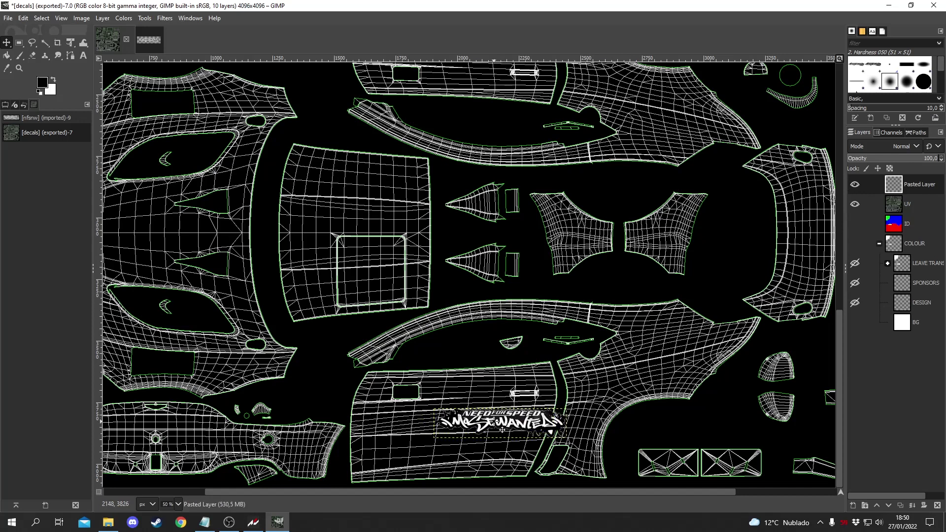
{"action": "key", "text": "ctrl+z"}
{"action": "key", "text": "ctrl+z"}
{"action": "key", "text": "ctrl+z"}
{"action": "key", "text": "ctrl+z"}
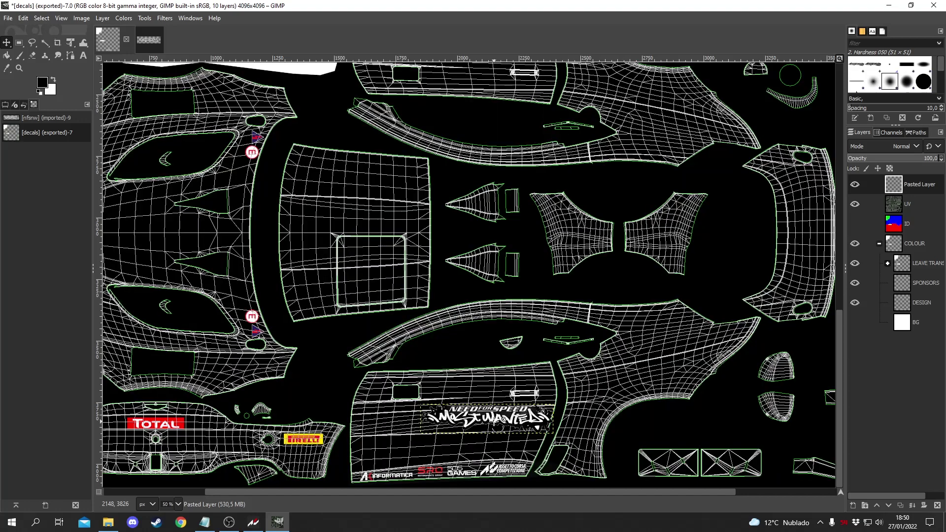
{"action": "key", "text": "ctrl+z"}
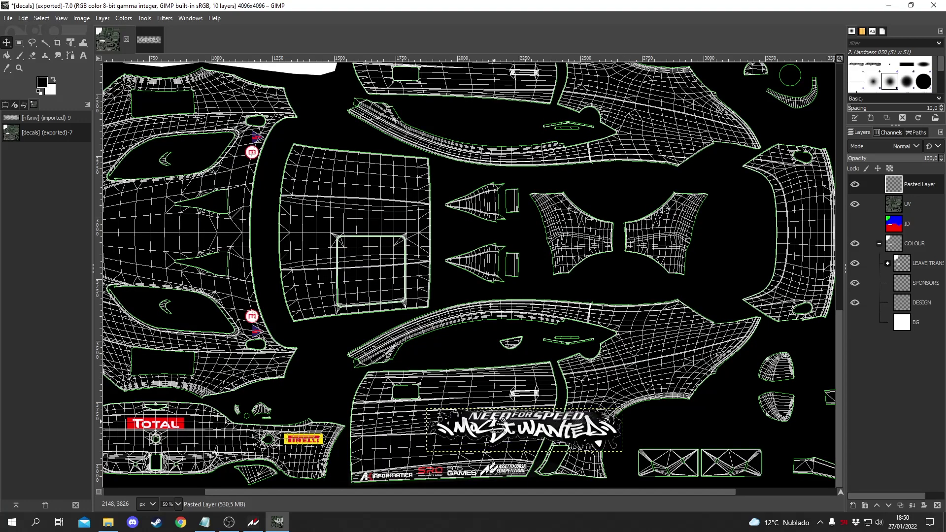
- Scale down the pasted logo layer proportionally with Cubic interpolation and move it across the lower door panel's rear edge
{"action": "left_click_drag", "start_coordinate": [509, 431], "coordinate": [497, 422]}
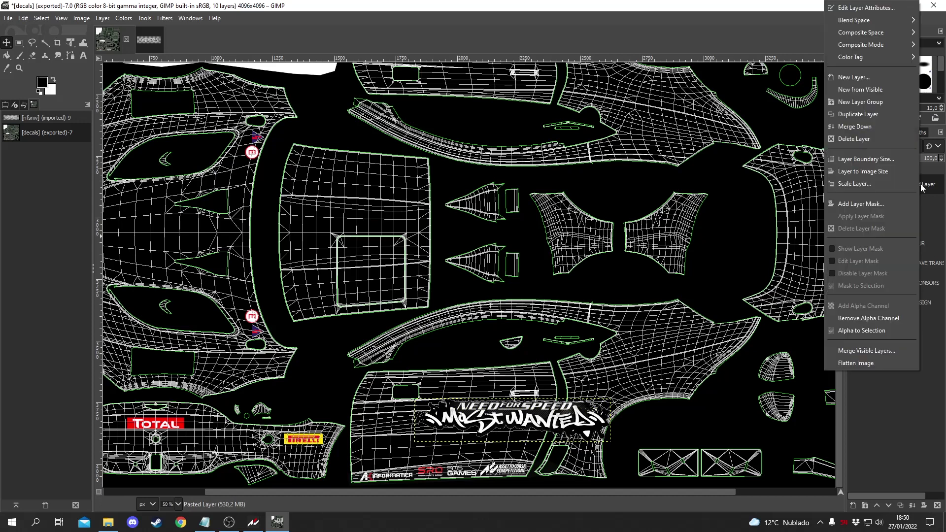
{"action": "right_click", "coordinate": [909, 184]}
{"action": "left_click", "coordinate": [868, 185]}
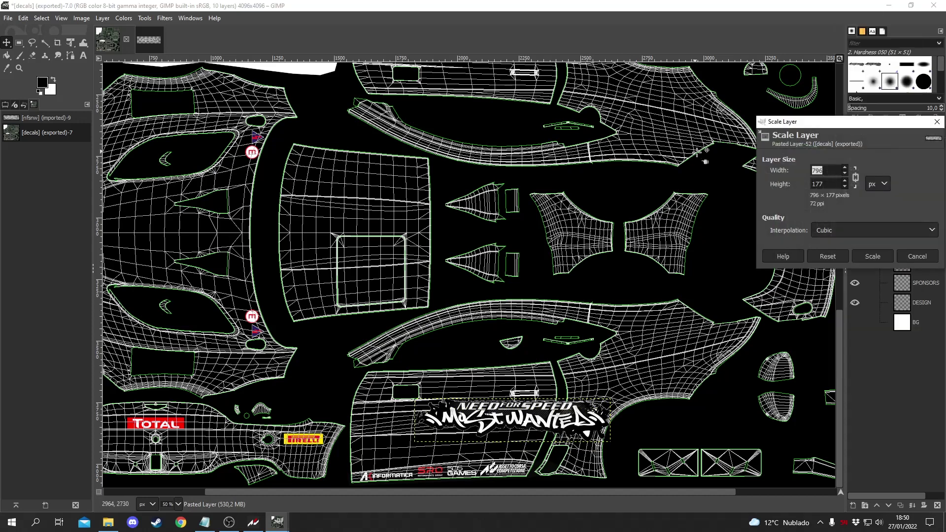
{"action": "key", "text": "Tab"}
{"action": "left_click", "coordinate": [873, 256]}
{"action": "left_click_drag", "start_coordinate": [513, 424], "coordinate": [528, 432]}
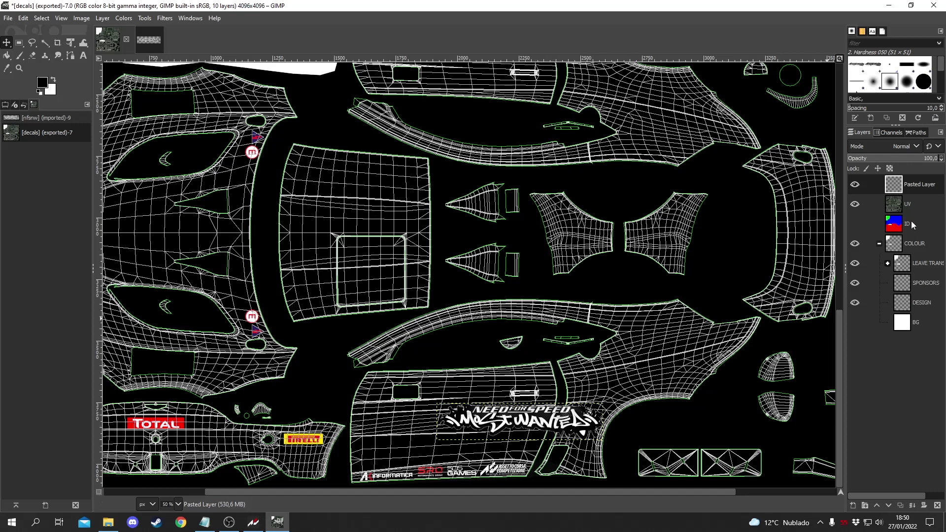
- Duplicate the pasted logo layer
{"action": "right_click", "coordinate": [919, 187]}
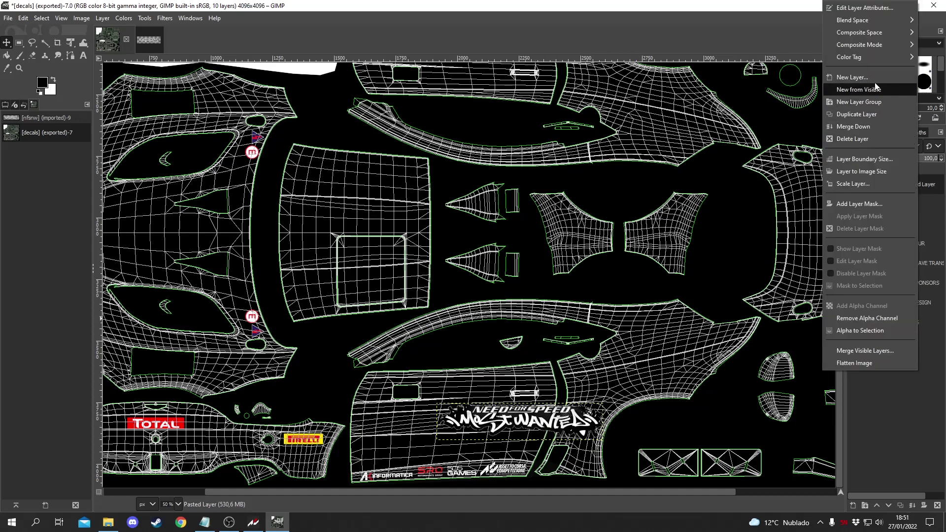
{"action": "left_click", "coordinate": [871, 115]}
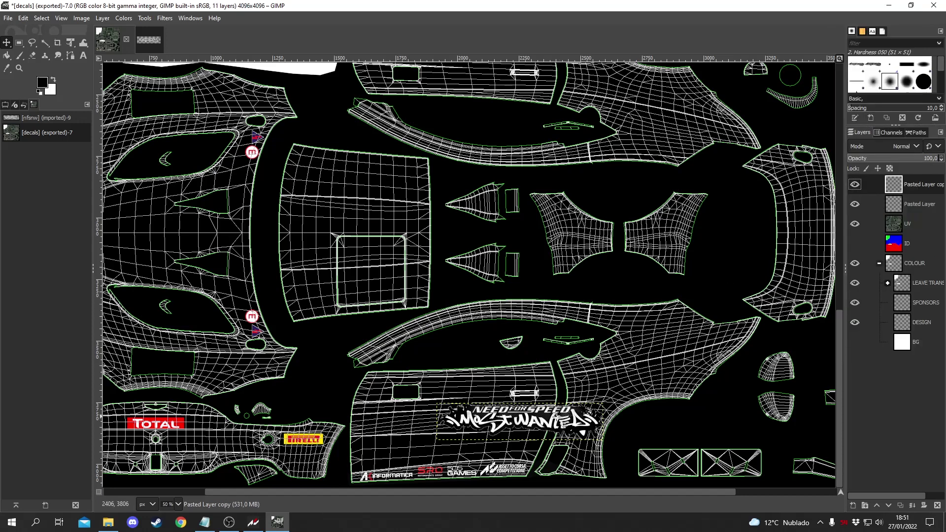
- Move the duplicated logo up over the side window area and nudge the original logo slightly lower across the door's rear edge
{"action": "left_click", "coordinate": [552, 428]}
{"action": "left_click_drag", "start_coordinate": [552, 428], "coordinate": [574, 367]}
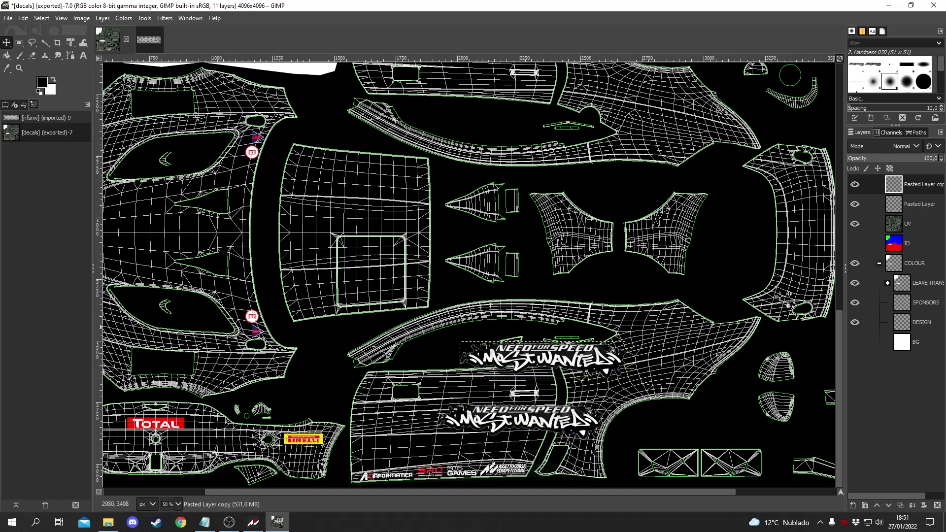
{"action": "left_click", "coordinate": [856, 185]}
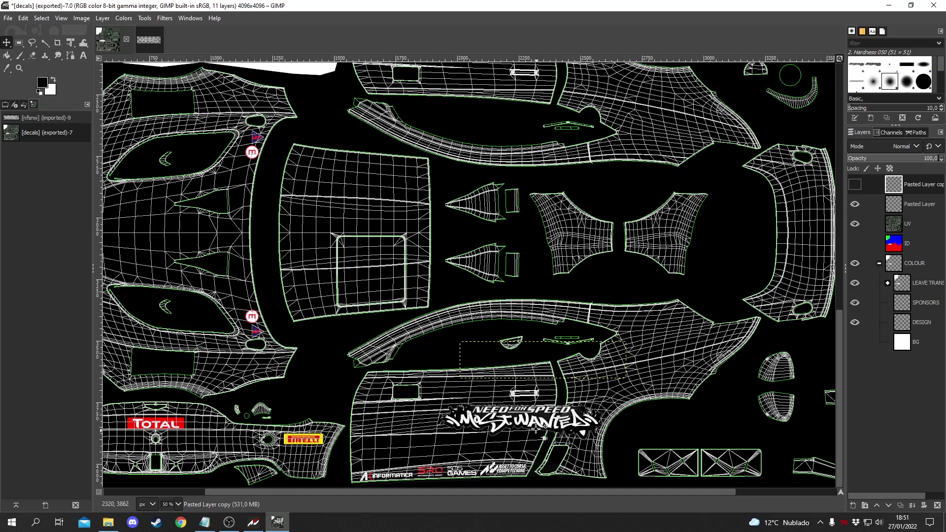
{"action": "left_click_drag", "start_coordinate": [536, 429], "coordinate": [535, 432]}
{"action": "key", "text": "Page_Up"}
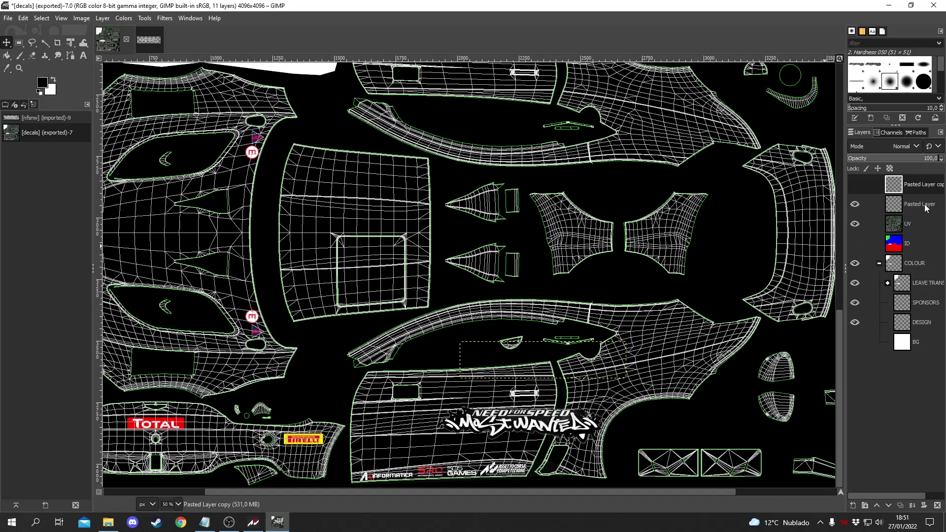
{"action": "left_click", "coordinate": [855, 184]}
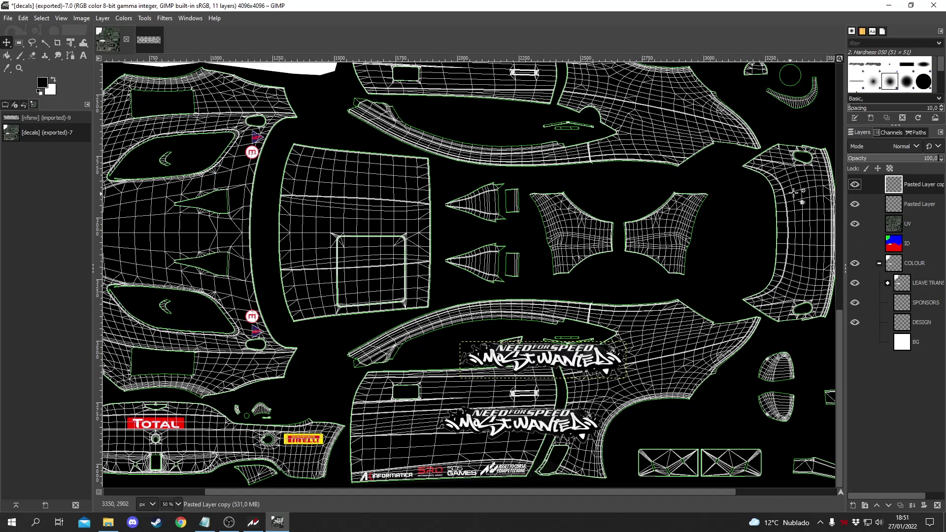
- Select the original Pasted Layer and set up the Eraser with hardness 100 and size 113
{"action": "left_click", "coordinate": [918, 203]}
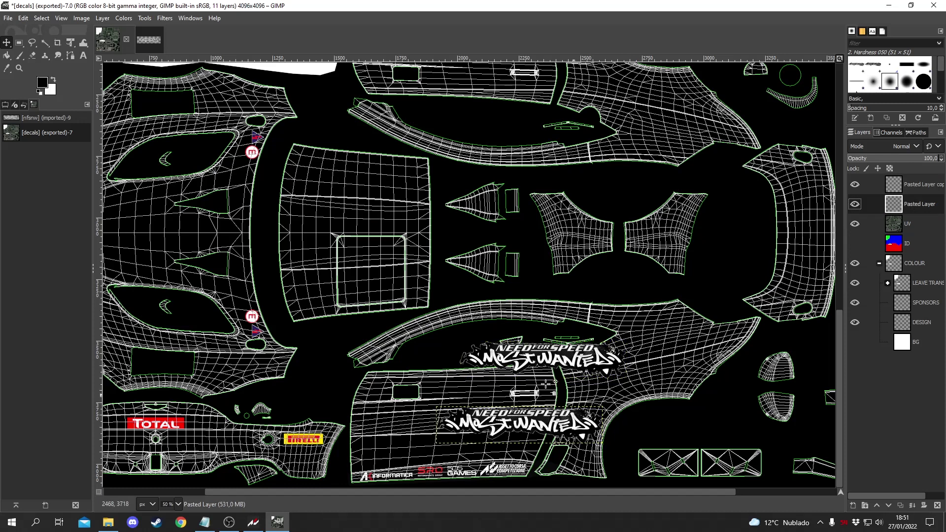
{"action": "left_click", "coordinate": [32, 56]}
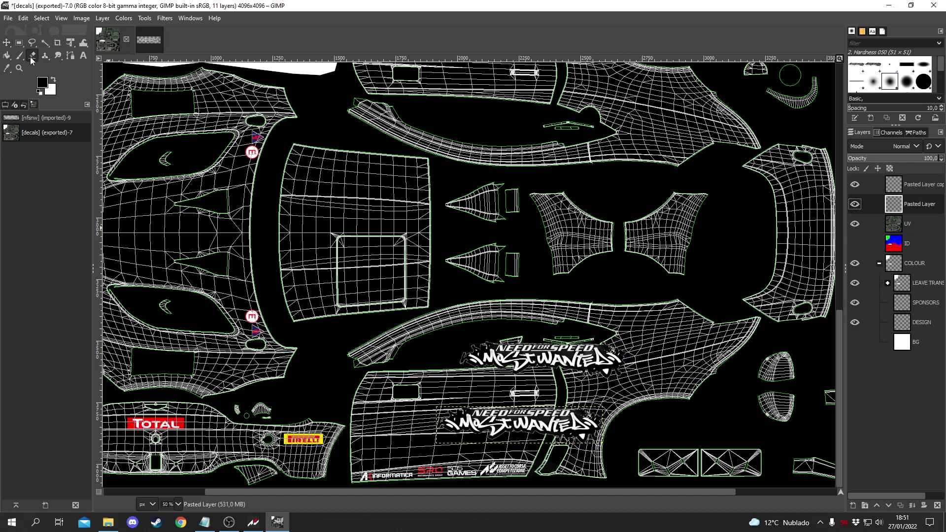
{"action": "left_click", "coordinate": [5, 106]}
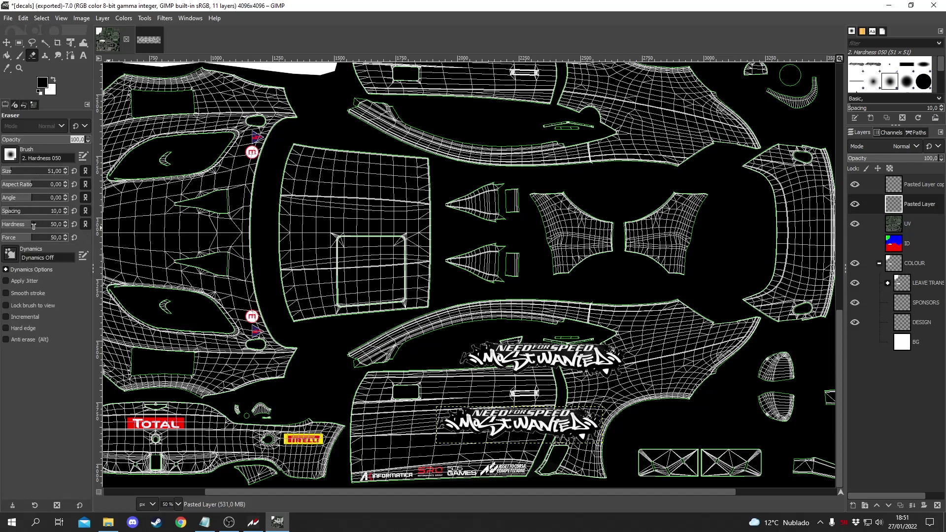
{"action": "left_click_drag", "start_coordinate": [34, 226], "coordinate": [74, 225]}
{"action": "left_click_drag", "start_coordinate": [66, 170], "coordinate": [36, 171]}
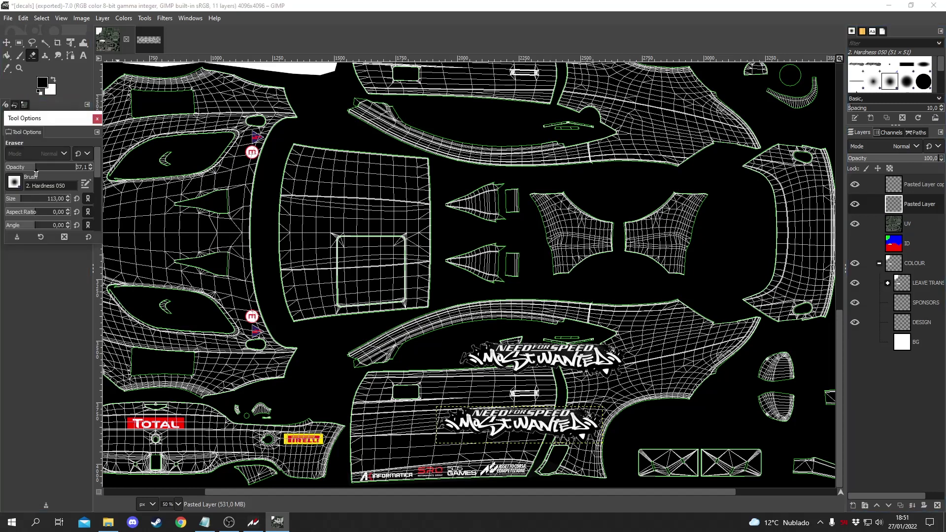
- Close the detached Tool Options window and add Tool Options back to the dock below the toolbox
{"action": "left_click_drag", "start_coordinate": [73, 120], "coordinate": [79, 154]}
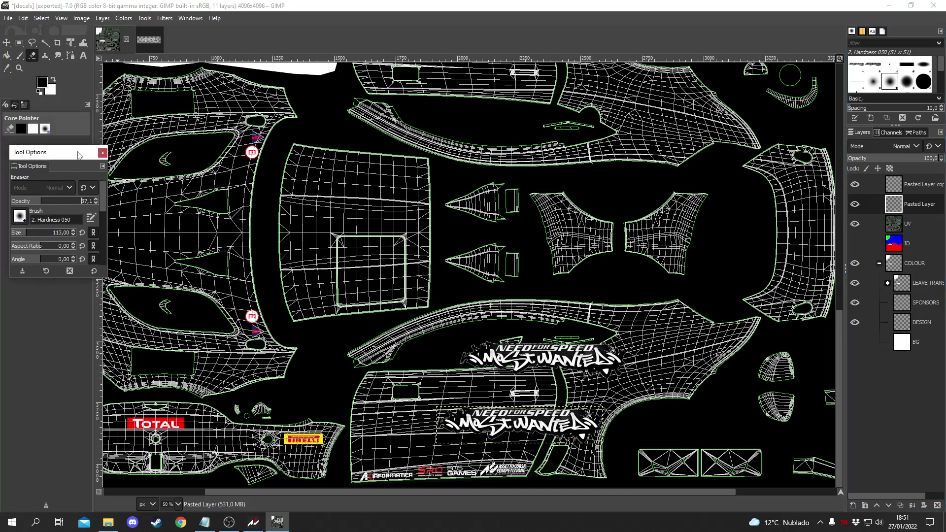
{"action": "left_click", "coordinate": [102, 166]}
{"action": "left_click", "coordinate": [102, 156]}
{"action": "left_click", "coordinate": [102, 154]}
{"action": "left_click", "coordinate": [87, 104]}
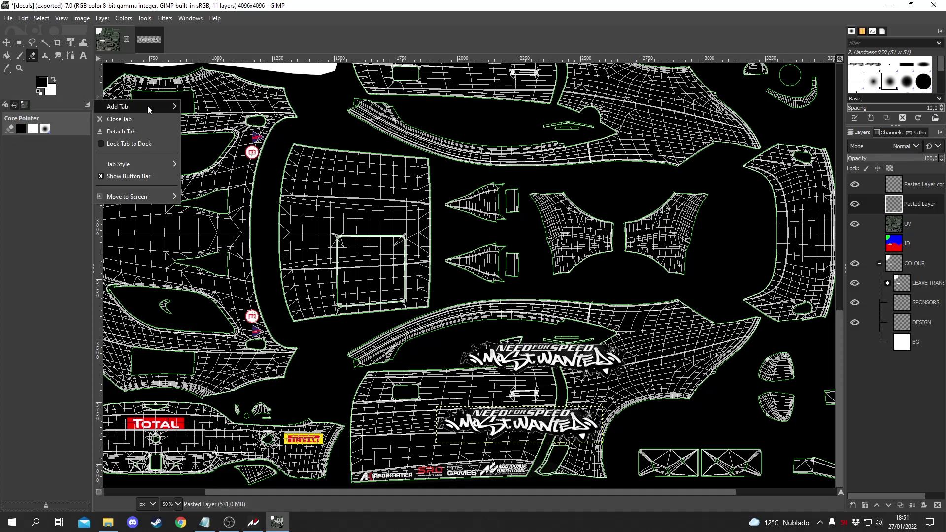
{"action": "mouse_move", "coordinate": [148, 107]}
{"action": "left_click", "coordinate": [195, 106]}
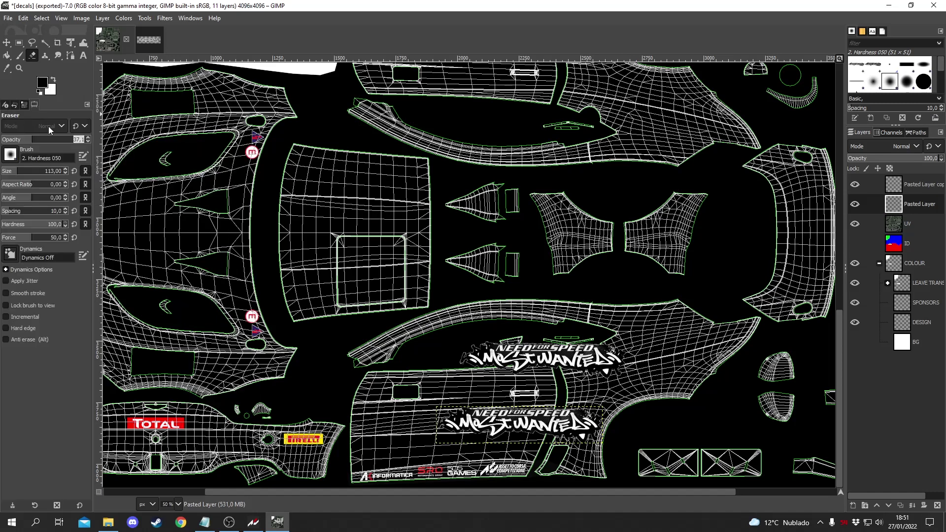
- Set the Eraser size to 492 and try erasing the original logo's end beyond the door's rear edge
{"action": "left_click_drag", "start_coordinate": [33, 172], "coordinate": [41, 172]}
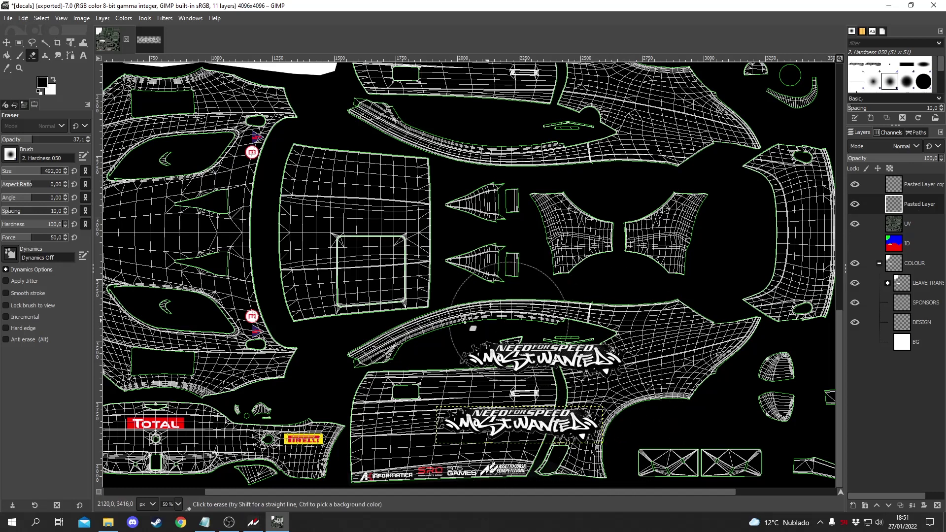
{"action": "left_click", "coordinate": [921, 190]}
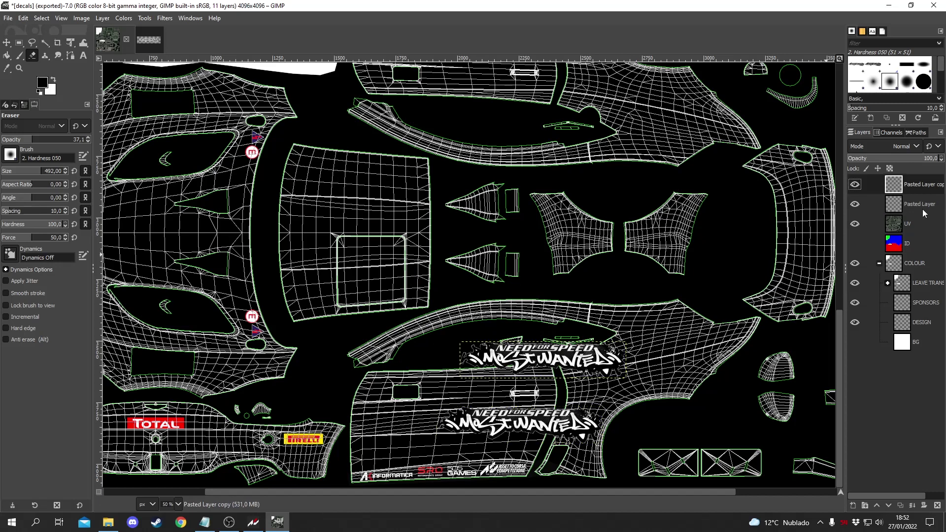
{"action": "left_click", "coordinate": [922, 207]}
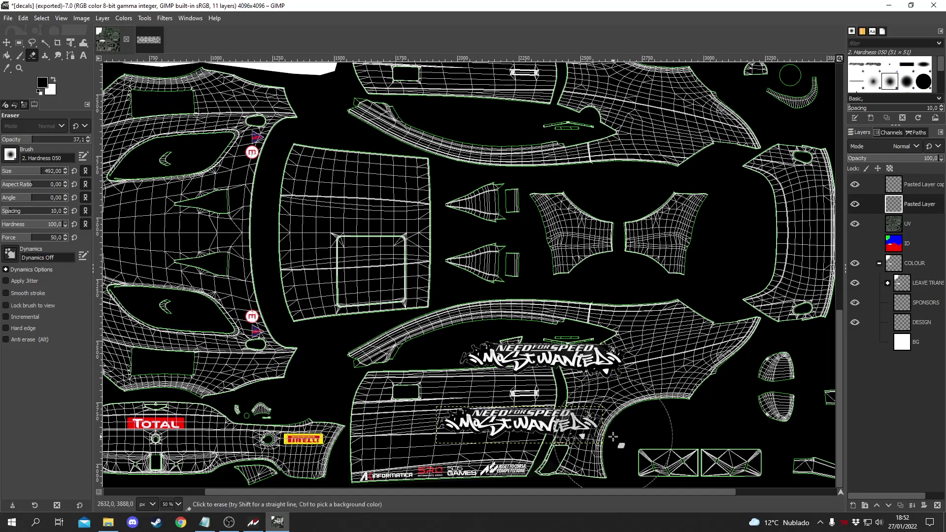
{"action": "left_click_drag", "start_coordinate": [613, 437], "coordinate": [616, 437]}
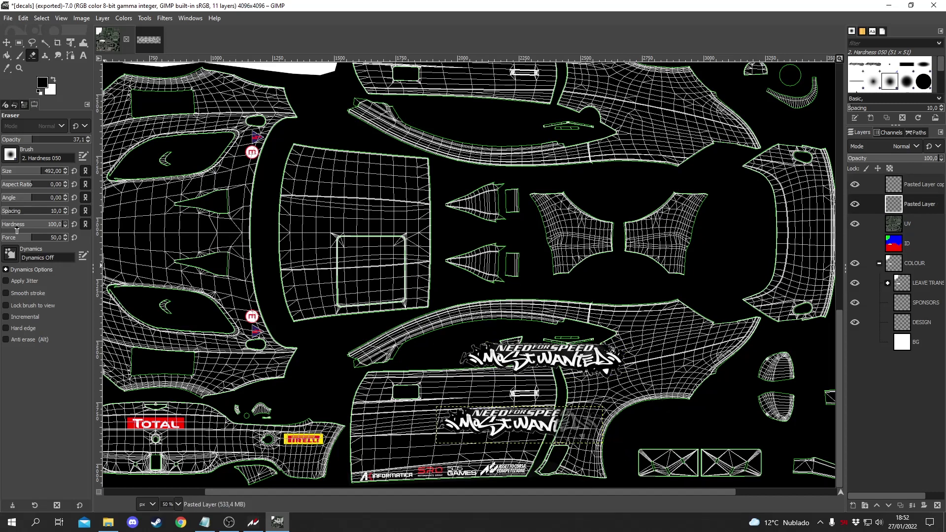
- Set the Eraser force to 100 and choose the 2. Hardness 100 brush
{"action": "left_click_drag", "start_coordinate": [32, 240], "coordinate": [65, 239]}
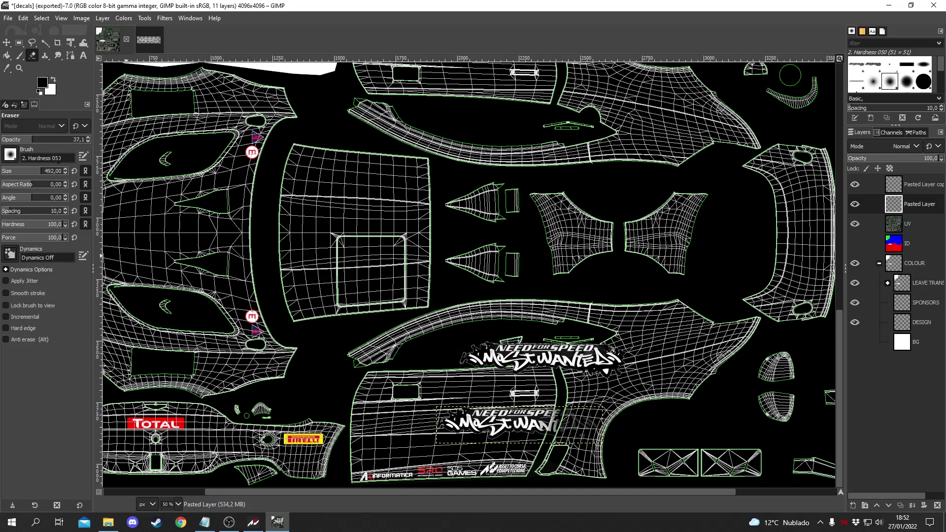
{"action": "left_click", "coordinate": [7, 159]}
{"action": "left_click", "coordinate": [50, 185]}
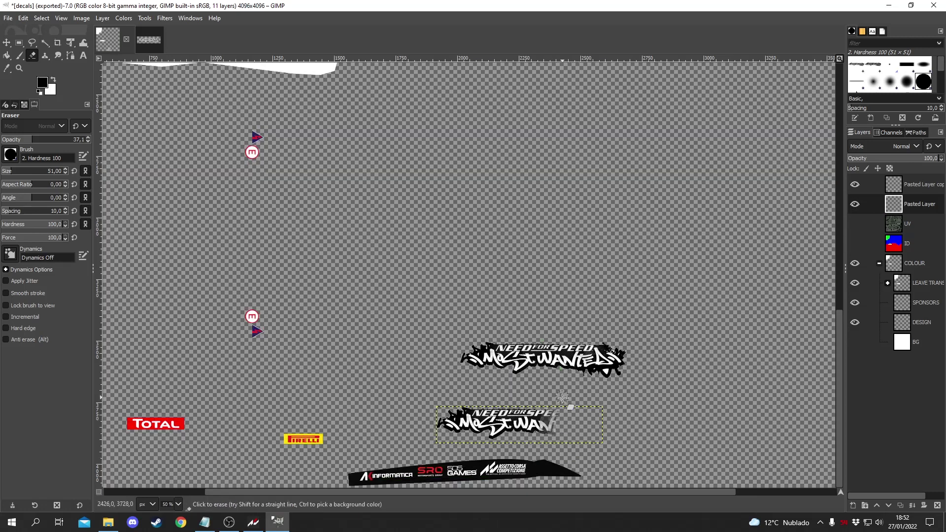
- Undo the erasing on the original logo and the related layer visibility changes, with the Pasted Layer copy shown
{"action": "key", "text": "alt"}
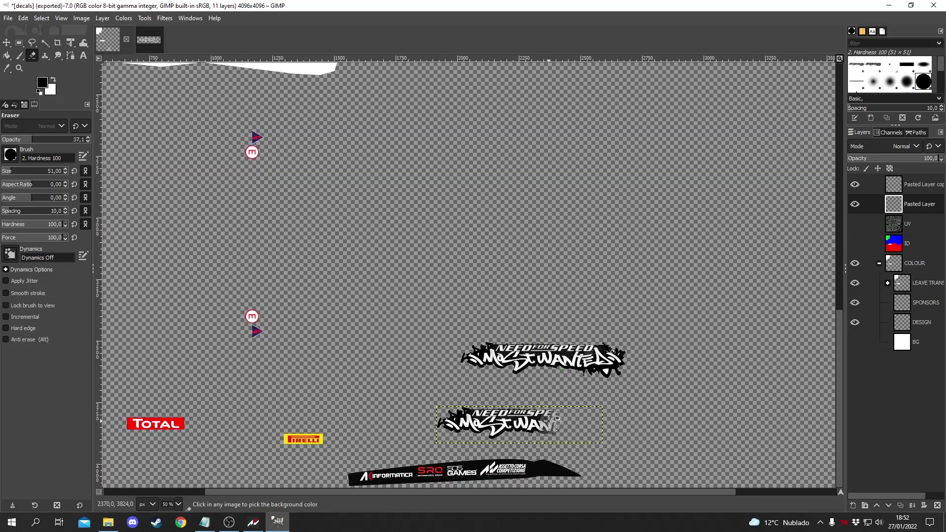
{"action": "key", "text": "ctrl+z"}
{"action": "key", "text": "ctrl+z"}
{"action": "key", "text": "ctrl+z"}
{"action": "key", "text": "ctrl+z"}
{"action": "key", "text": "ctrl+z"}
{"action": "key", "text": "ctrl+z"}
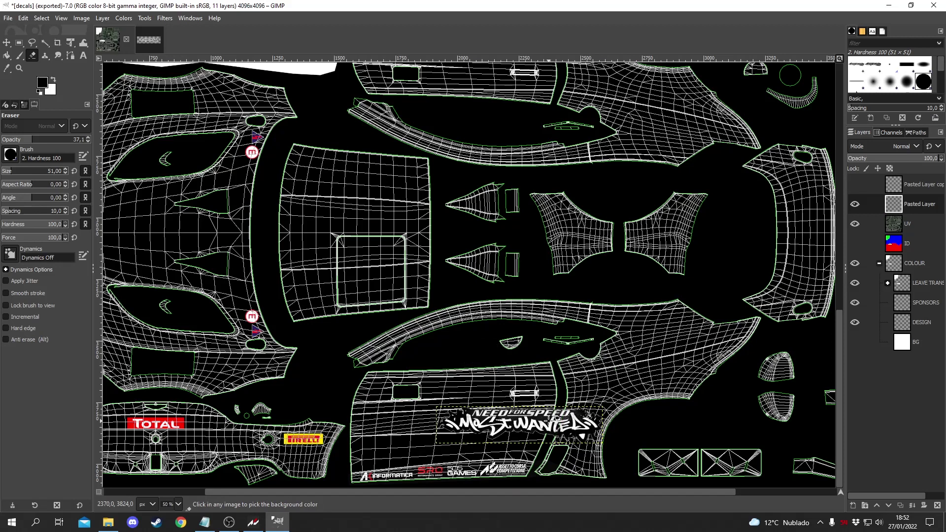
{"action": "left_click", "coordinate": [865, 186]}
{"action": "left_click", "coordinate": [855, 185]}
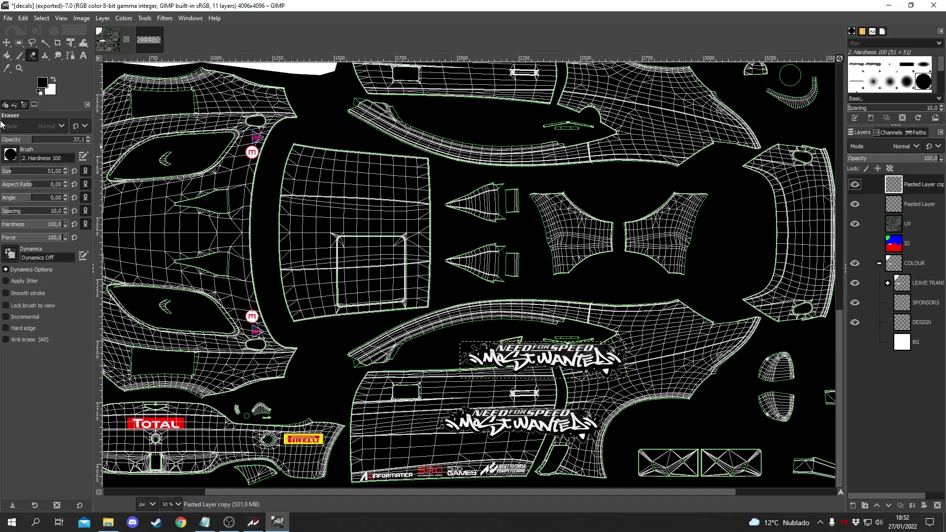
- Set the Eraser opacity to 100 and erase the part of the original logo that extends past the door's rear edge
{"action": "left_click", "coordinate": [9, 154]}
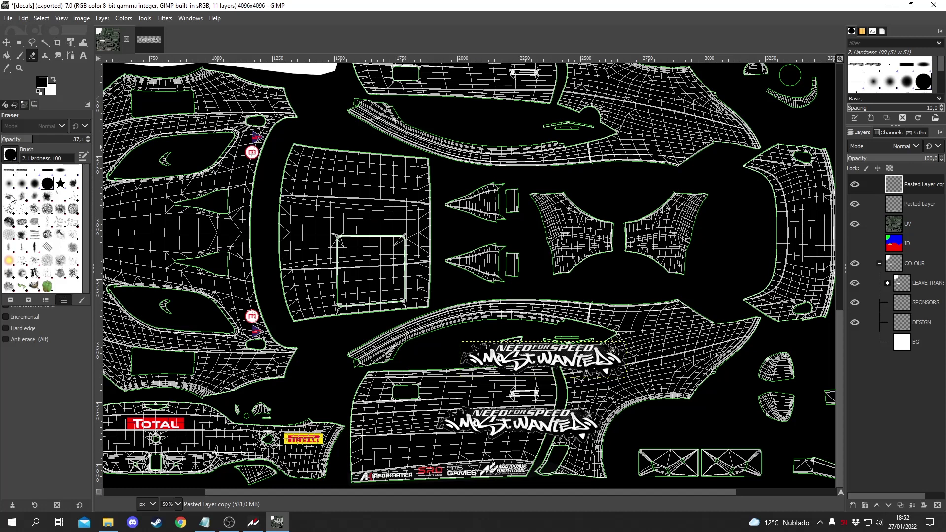
{"action": "left_click", "coordinate": [40, 321]}
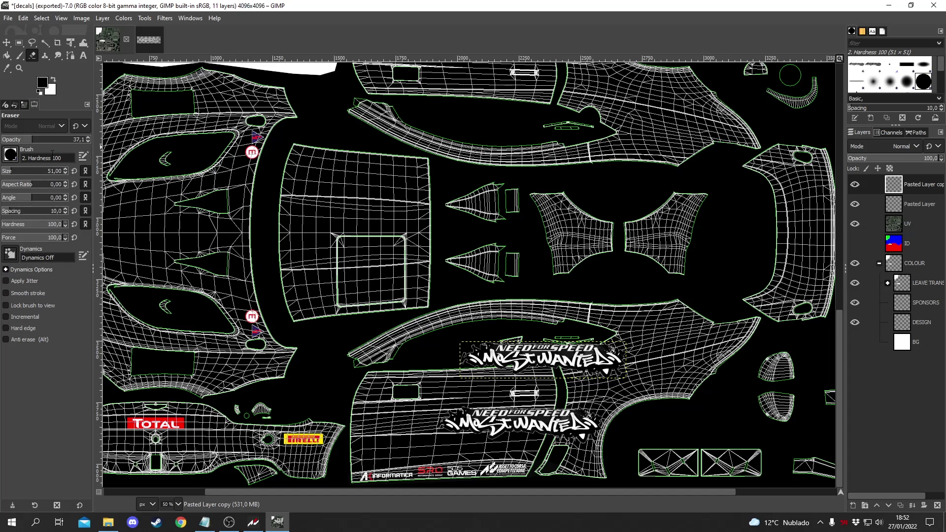
{"action": "left_click_drag", "start_coordinate": [33, 143], "coordinate": [90, 140]}
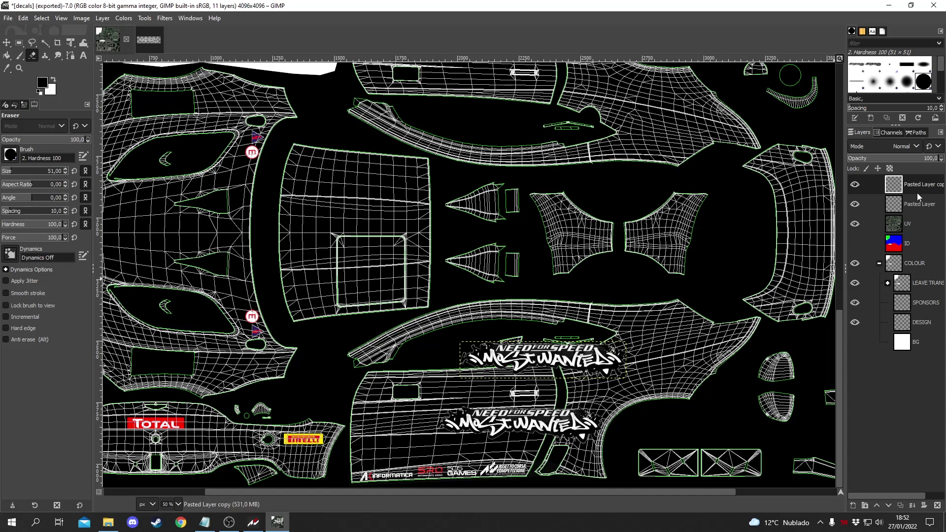
{"action": "left_click", "coordinate": [902, 210]}
{"action": "mouse_move", "coordinate": [586, 402]}
{"action": "left_mouse_down"}
{"action": "mouse_move", "coordinate": [578, 446]}
{"action": "mouse_move", "coordinate": [589, 401]}
{"action": "mouse_move", "coordinate": [607, 448]}
{"action": "left_mouse_up"}
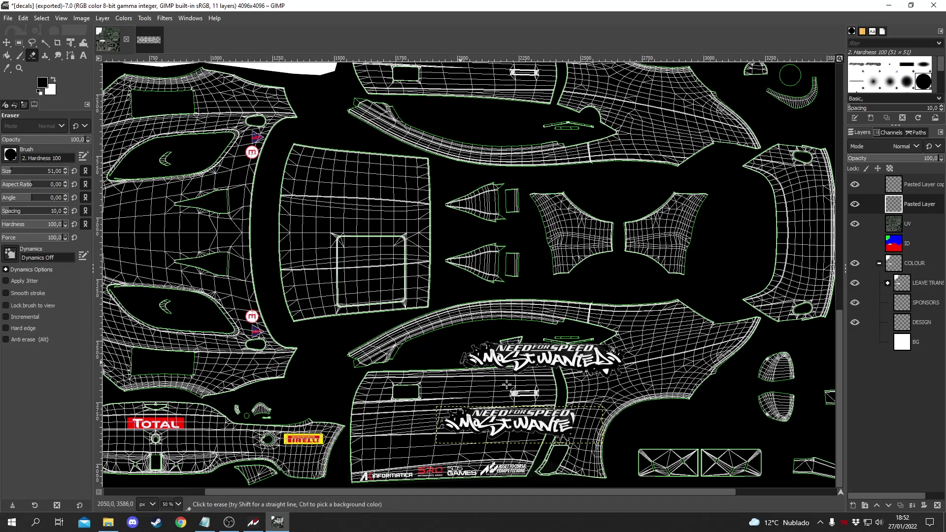
{"action": "mouse_move", "coordinate": [571, 417]}
{"action": "left_mouse_down"}
{"action": "mouse_move", "coordinate": [574, 438]}
{"action": "mouse_move", "coordinate": [562, 438]}
{"action": "mouse_move", "coordinate": [567, 407]}
{"action": "mouse_move", "coordinate": [557, 448]}
{"action": "mouse_move", "coordinate": [569, 420]}
{"action": "mouse_move", "coordinate": [583, 438]}
{"action": "left_mouse_up"}
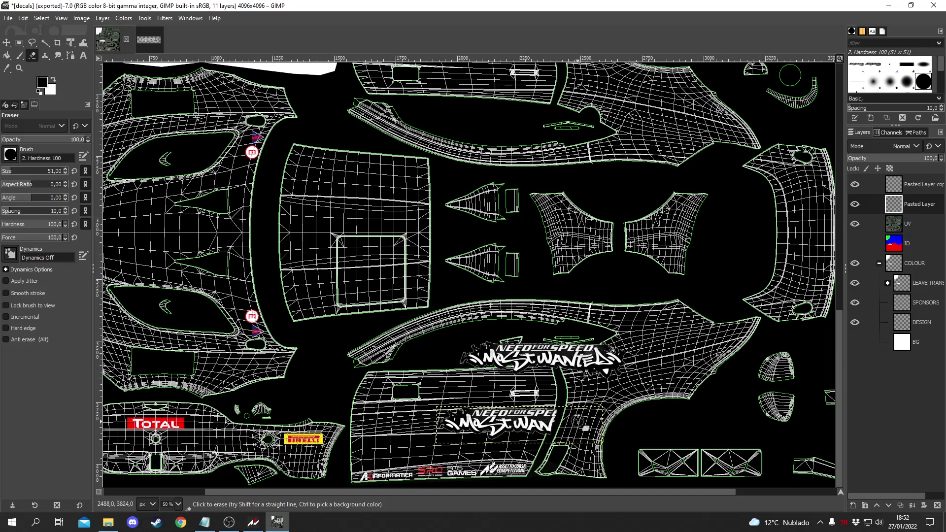
- Move the Pasted Layer copy down over the door and rear fender, and erase its portion in front of the fender edge
{"action": "left_click", "coordinate": [926, 183]}
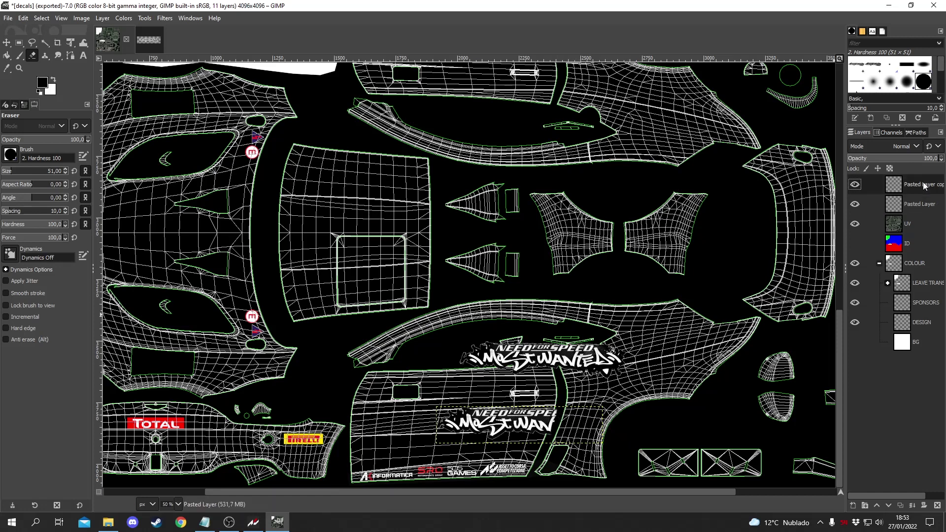
{"action": "left_click", "coordinate": [6, 43]}
{"action": "left_click_drag", "start_coordinate": [547, 369], "coordinate": [589, 397]}
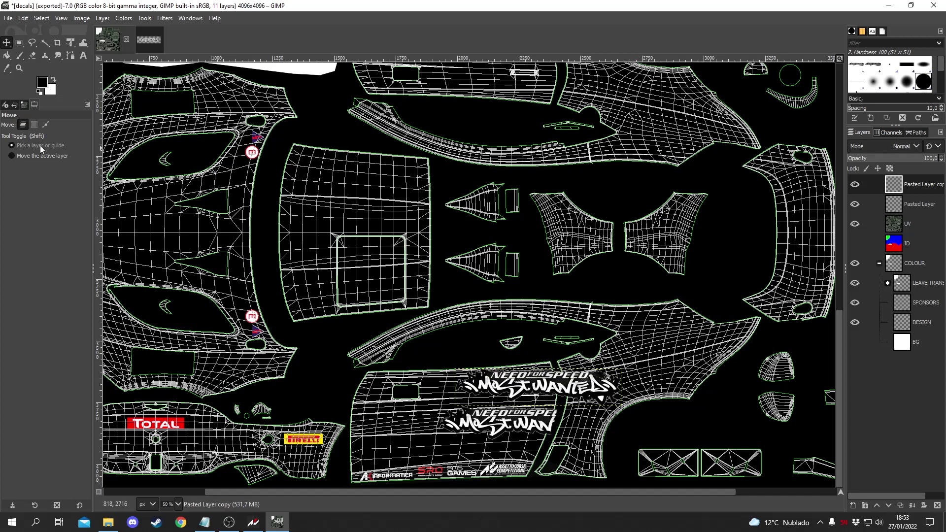
{"action": "left_click", "coordinate": [32, 55]}
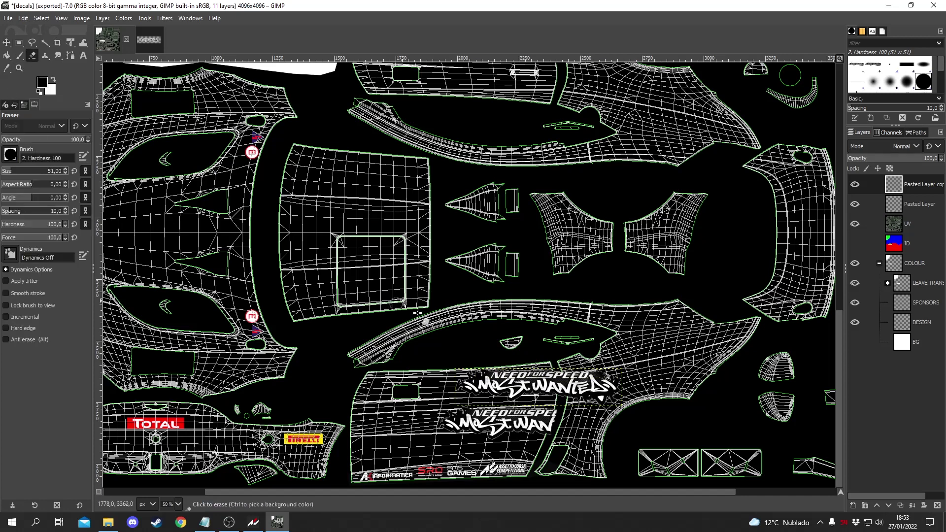
{"action": "mouse_move", "coordinate": [556, 366]}
{"action": "left_mouse_down"}
{"action": "mouse_move", "coordinate": [562, 396]}
{"action": "mouse_move", "coordinate": [463, 389]}
{"action": "mouse_move", "coordinate": [494, 399]}
{"action": "mouse_move", "coordinate": [477, 382]}
{"action": "mouse_move", "coordinate": [515, 382]}
{"action": "mouse_move", "coordinate": [502, 377]}
{"action": "mouse_move", "coordinate": [532, 370]}
{"action": "mouse_move", "coordinate": [557, 377]}
{"action": "mouse_move", "coordinate": [513, 381]}
{"action": "mouse_move", "coordinate": [537, 378]}
{"action": "mouse_move", "coordinate": [523, 399]}
{"action": "mouse_move", "coordinate": [520, 387]}
{"action": "mouse_move", "coordinate": [499, 390]}
{"action": "left_mouse_up"}
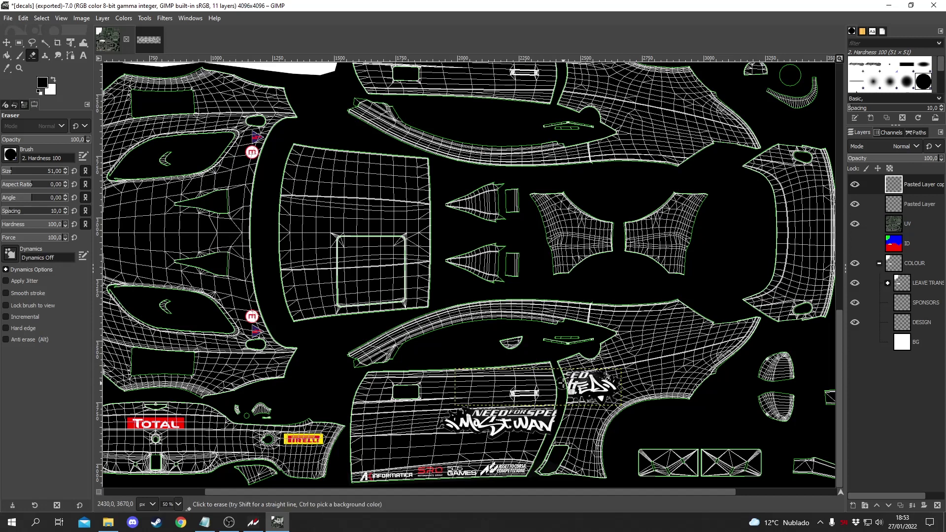
- Hide the UV layer and clean up the copied logo's erased front area using the Eraser at size 387
{"action": "left_click", "coordinate": [6, 43]}
{"action": "left_click", "coordinate": [855, 205]}
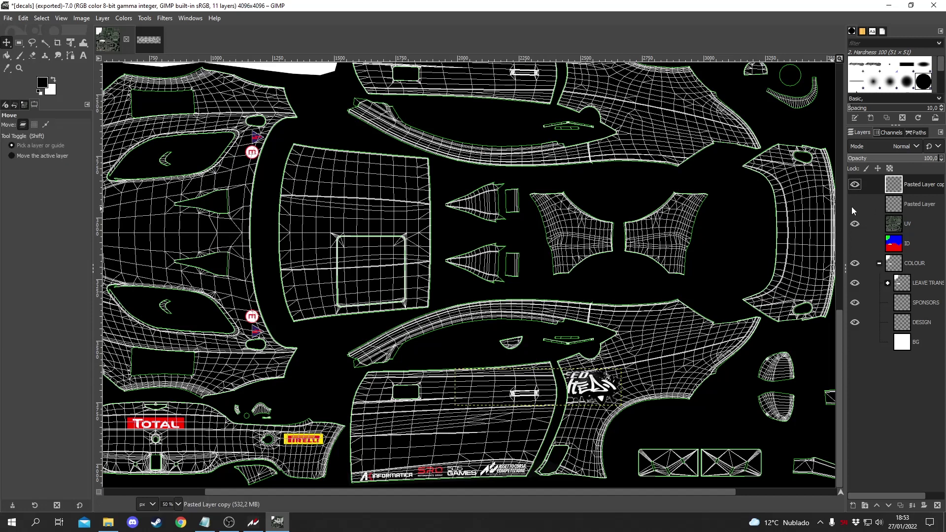
{"action": "left_click", "coordinate": [856, 204]}
{"action": "left_click", "coordinate": [856, 224]}
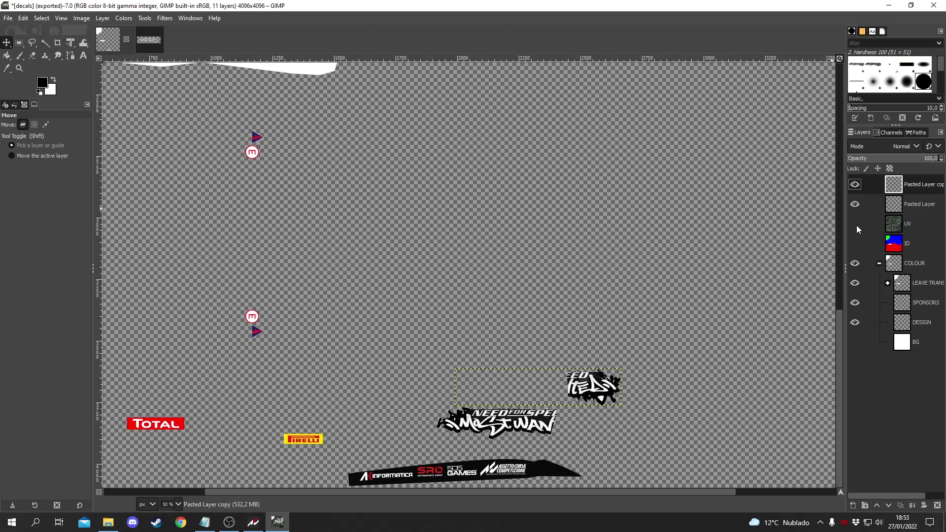
{"action": "left_click", "coordinate": [33, 56]}
{"action": "left_click", "coordinate": [36, 173]}
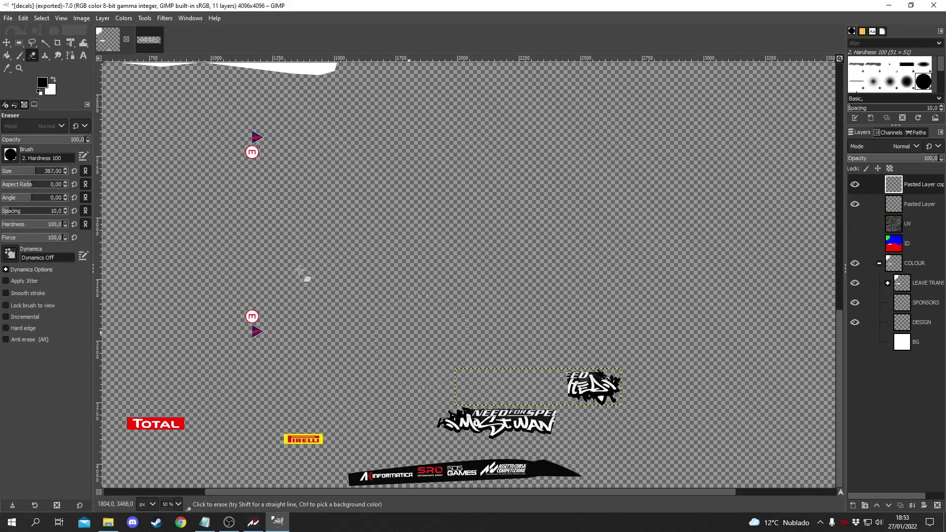
- Show the UV layer and move the remaining logo piece down on the rear fender, aligned with the door piece
{"action": "key", "text": "m"}
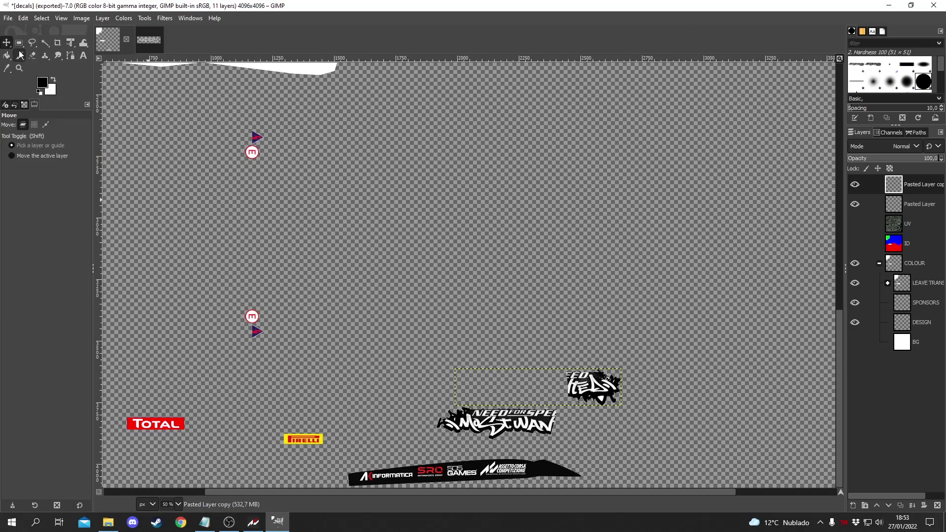
{"action": "left_click", "coordinate": [856, 224]}
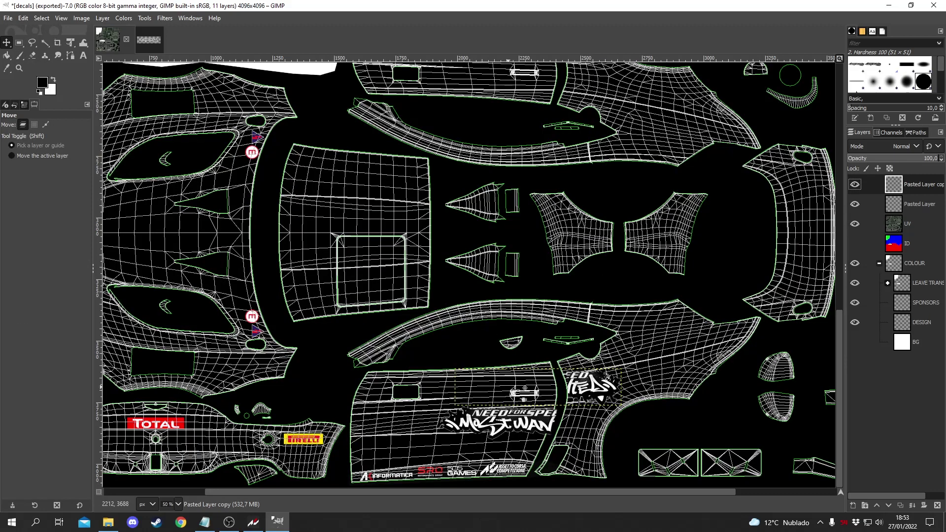
{"action": "left_click_drag", "start_coordinate": [587, 396], "coordinate": [576, 435]}
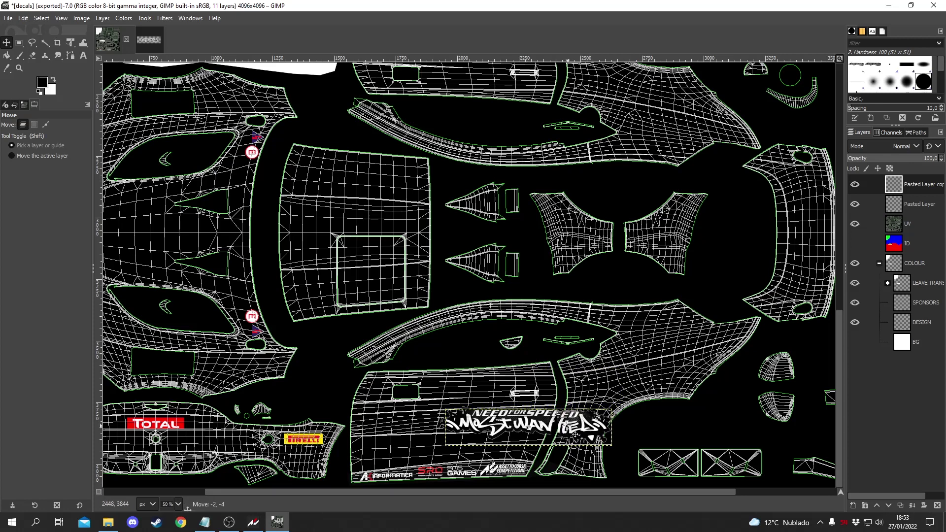
- Nudge the door and rear fender logo pieces slightly until the Need for Speed Most Wanted logo lines up across the panel gap
{"action": "left_click_drag", "start_coordinate": [576, 434], "coordinate": [574, 432]}
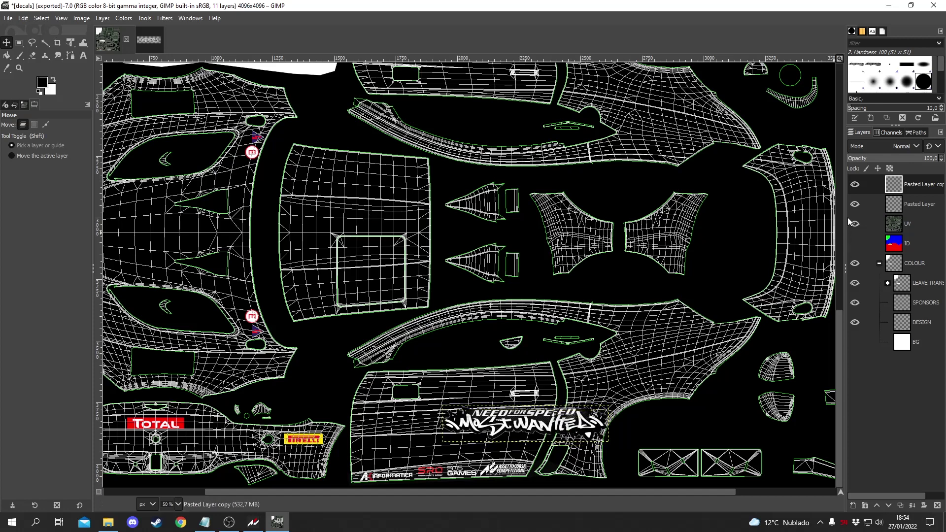
{"action": "key", "text": "Page_Down"}
{"action": "left_click_drag", "start_coordinate": [498, 434], "coordinate": [498, 434]}
{"action": "left_click_drag", "start_coordinate": [912, 185], "coordinate": [912, 212]}
{"action": "left_click_drag", "start_coordinate": [524, 425], "coordinate": [521, 424]}
{"action": "left_click_drag", "start_coordinate": [919, 206], "coordinate": [917, 181]}
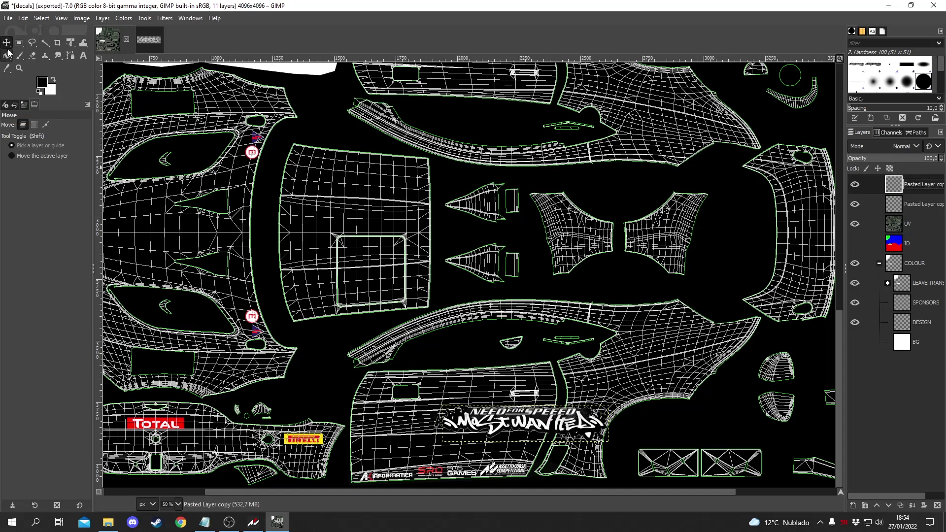
{"action": "left_click", "coordinate": [32, 56]}
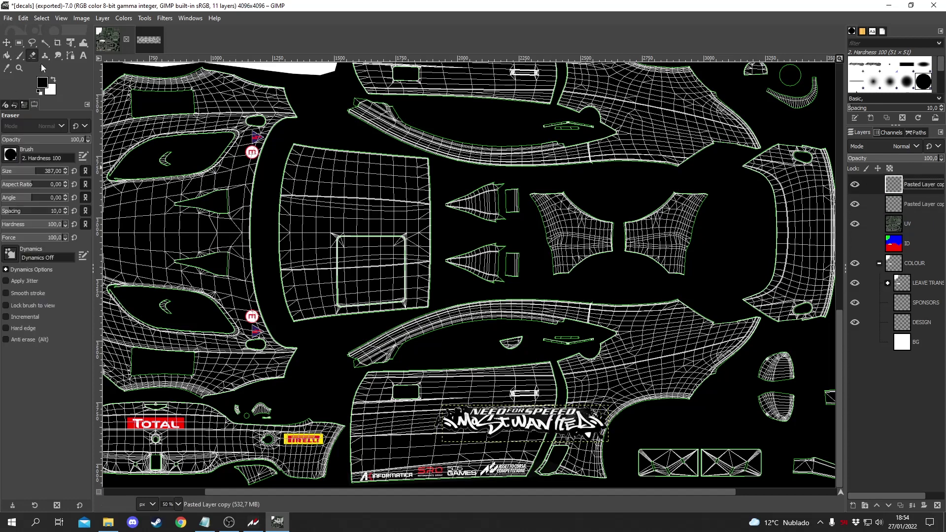
{"action": "left_click", "coordinate": [518, 399]}
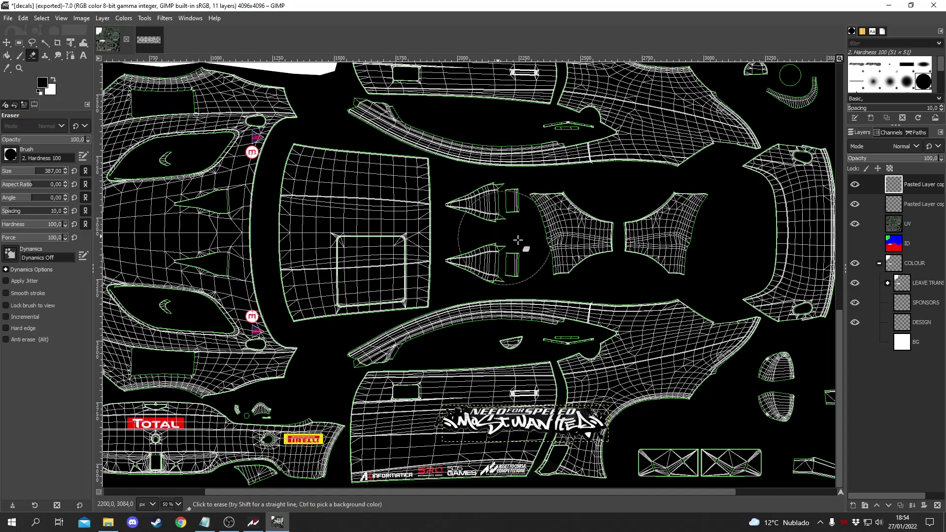
- Hide the UV layer and COLOUR group, and export the image as decals.png into the CDL boi folder, replacing the existing file
{"action": "left_click", "coordinate": [862, 226]}
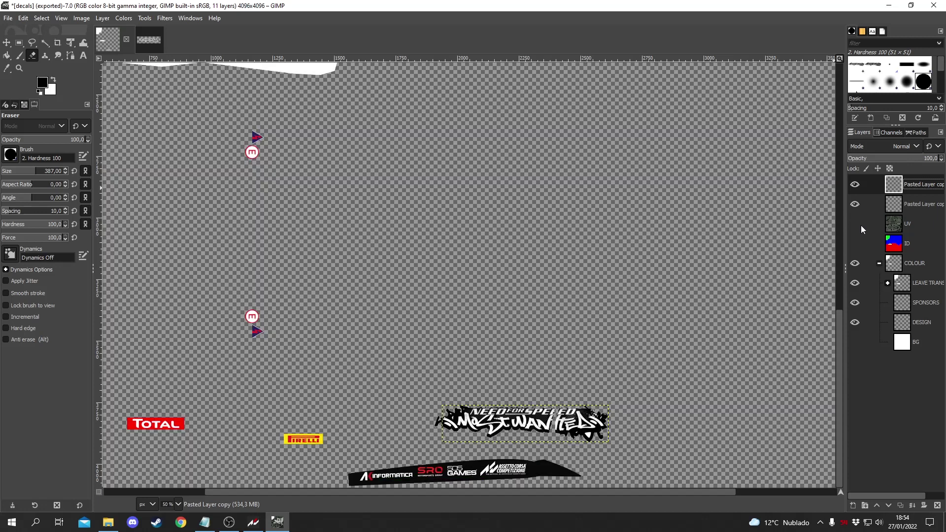
{"action": "left_click", "coordinate": [856, 261]}
{"action": "left_click", "coordinate": [8, 17]}
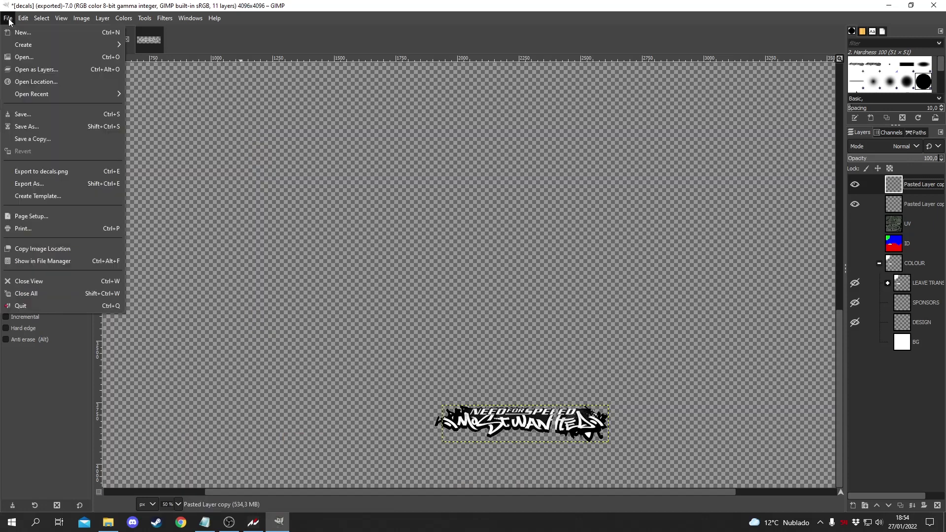
{"action": "left_click", "coordinate": [42, 184]}
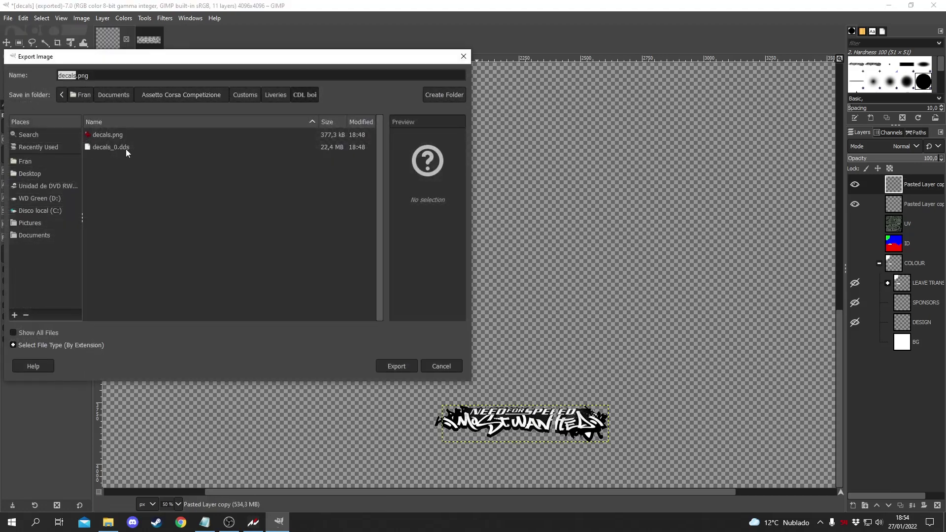
{"action": "left_click", "coordinate": [102, 135]}
{"action": "left_click", "coordinate": [396, 366]}
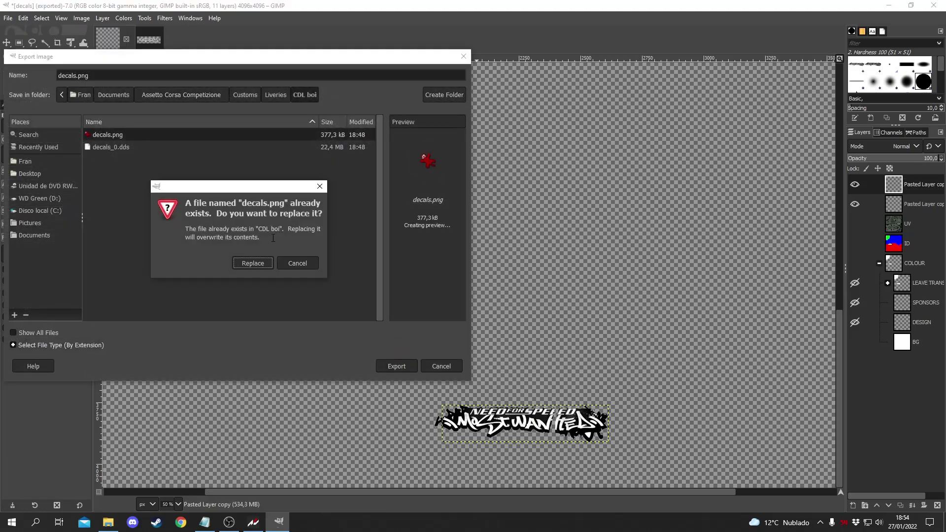
{"action": "left_click", "coordinate": [253, 264]}
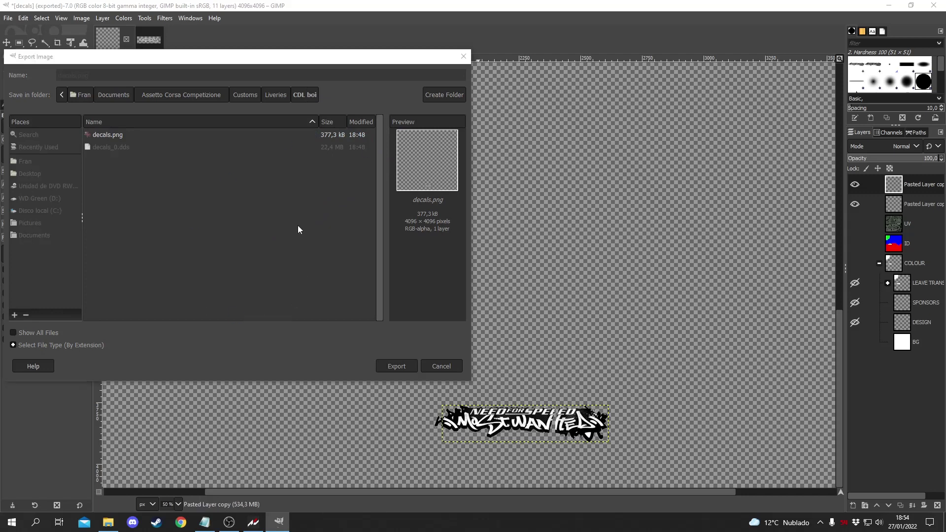
{"action": "left_click", "coordinate": [473, 381]}
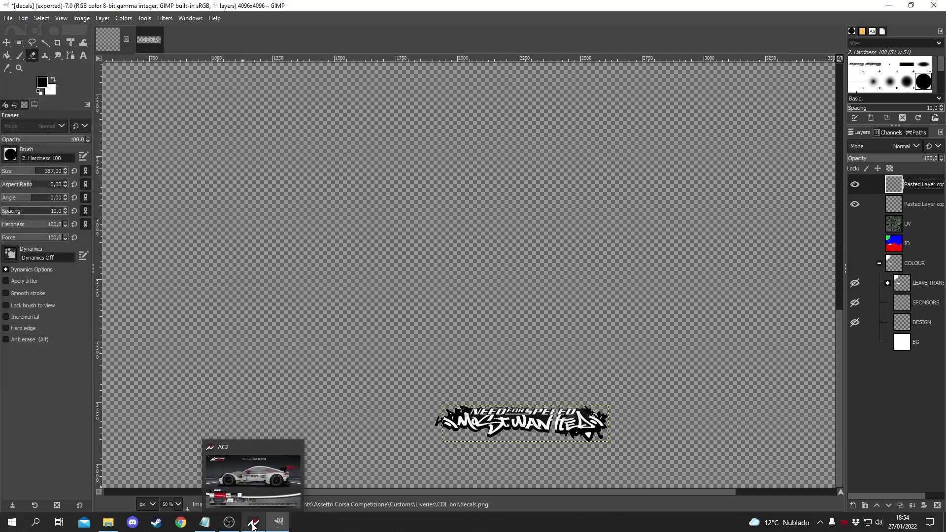
- Switch to Assetto Corsa Competizione and try to refresh the #1 CDL boi livery by selecting #24 Kobe! and then switching back
{"action": "left_click", "coordinate": [252, 524]}
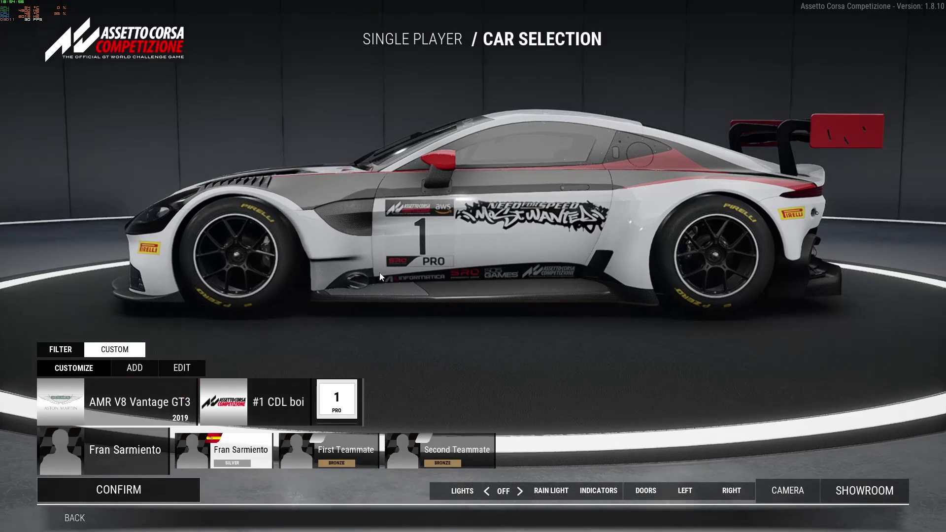
{"action": "left_click", "coordinate": [269, 400]}
{"action": "left_click", "coordinate": [247, 204]}
{"action": "left_click", "coordinate": [250, 391]}
{"action": "left_click", "coordinate": [139, 176]}
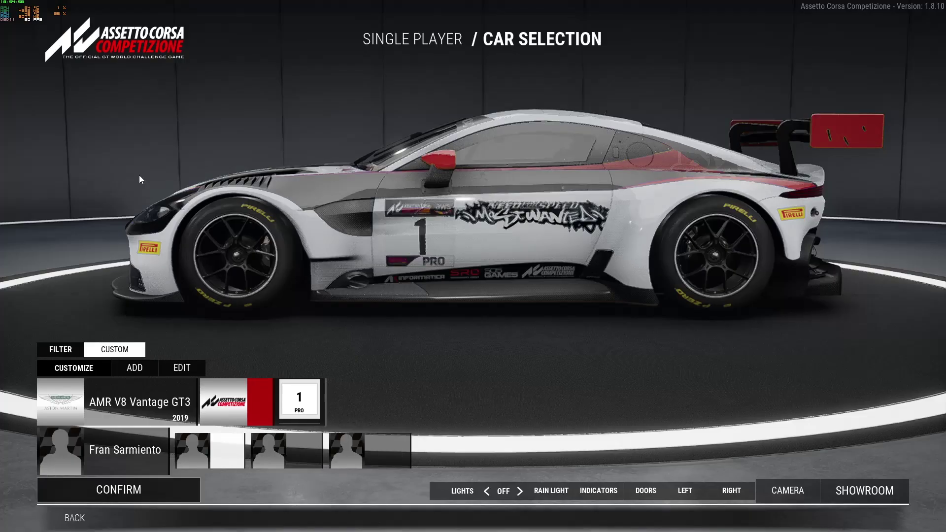
- Switch to the CDL boi folder in File Explorer and delete decals_0.dds
{"action": "key", "text": "alt+Tab"}
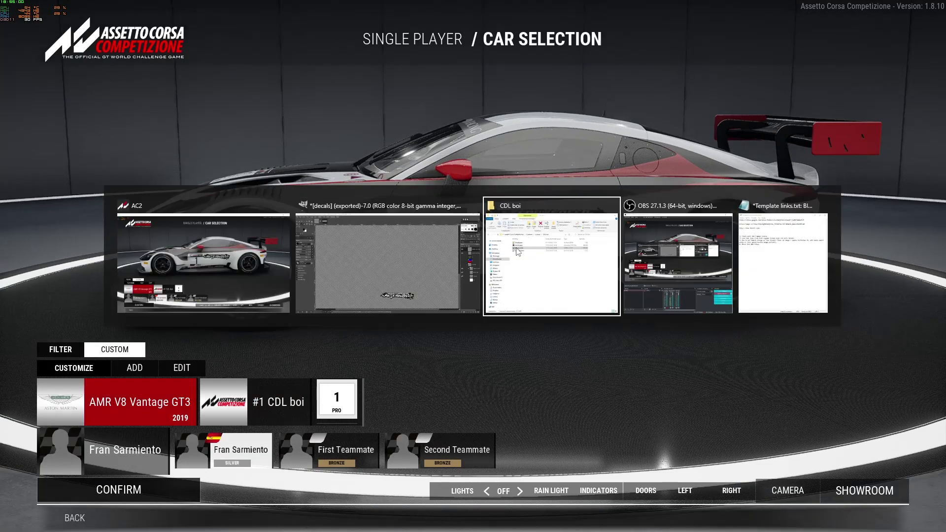
{"action": "left_click", "coordinate": [518, 252]}
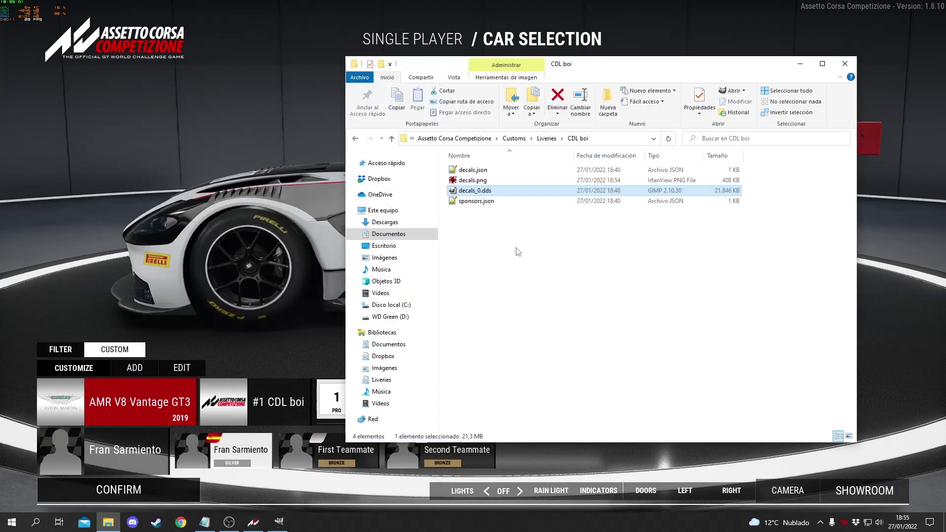
{"action": "right_click", "coordinate": [481, 191]}
{"action": "left_click", "coordinate": [518, 404]}
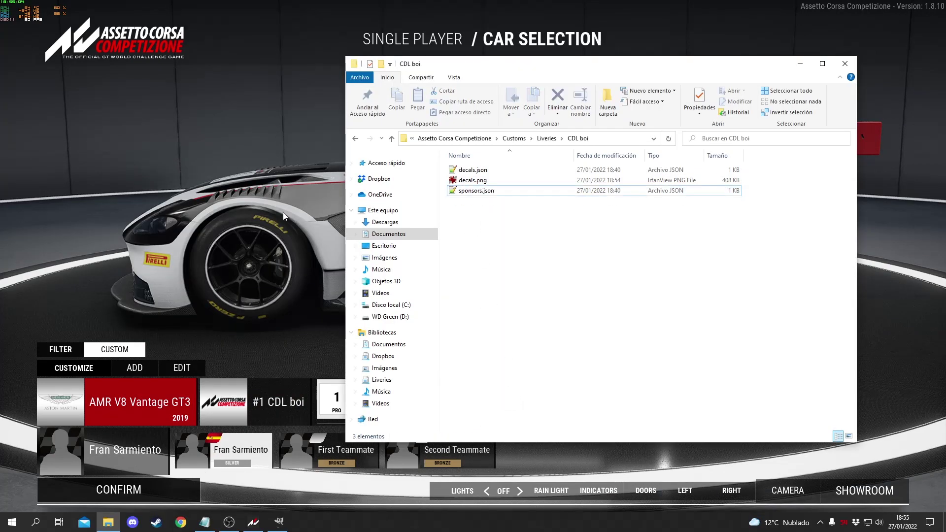
- Return to Assetto Corsa Competizione and reload the car's livery by selecting #24 Kobe! and then #1 CDL boi
{"action": "left_click", "coordinate": [291, 389]}
{"action": "left_click", "coordinate": [291, 390]}
{"action": "left_click", "coordinate": [224, 178]}
{"action": "left_click", "coordinate": [277, 412]}
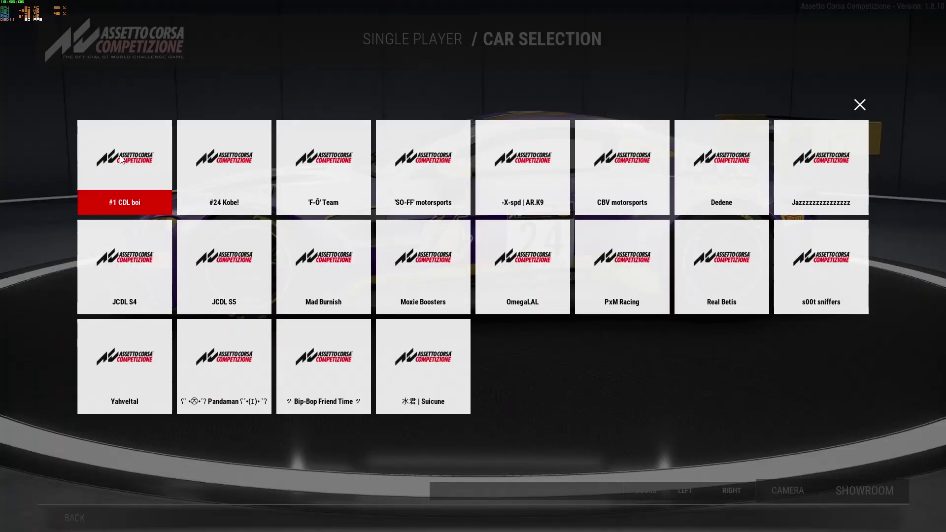
{"action": "left_click", "coordinate": [122, 158]}
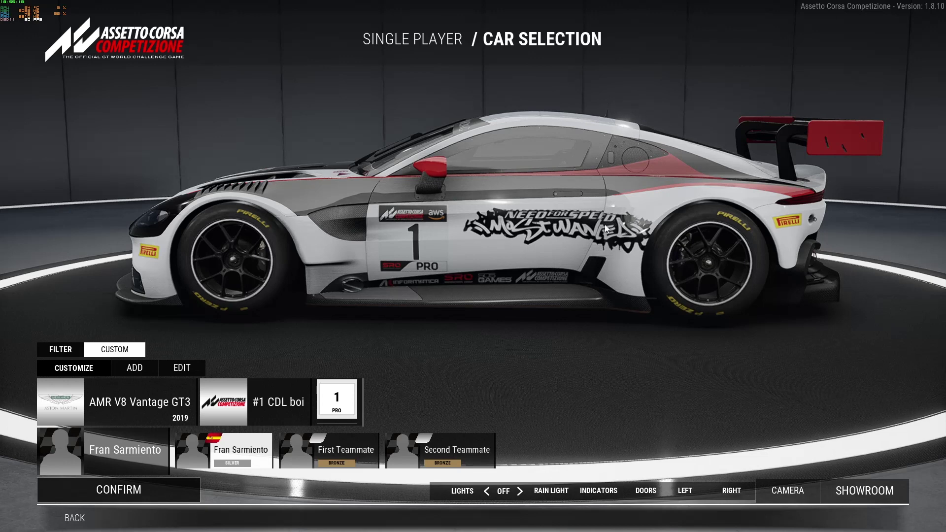
- Switch back to GIMP, show the UV layer, and nudge the fender logo piece slightly up and toward the rear
{"action": "key", "text": "alt+Tab"}
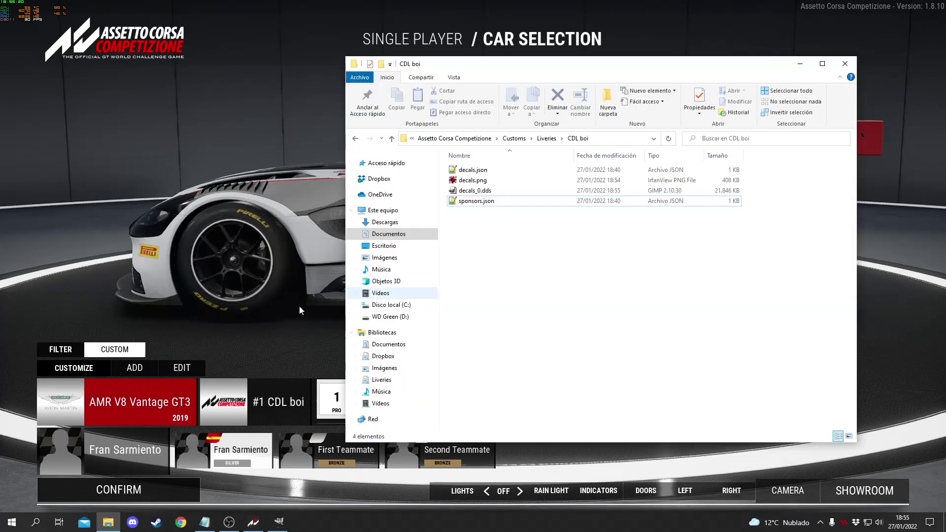
{"action": "left_click", "coordinate": [300, 310]}
{"action": "key", "text": "alt+Tab"}
{"action": "key", "text": "alt+Tab"}
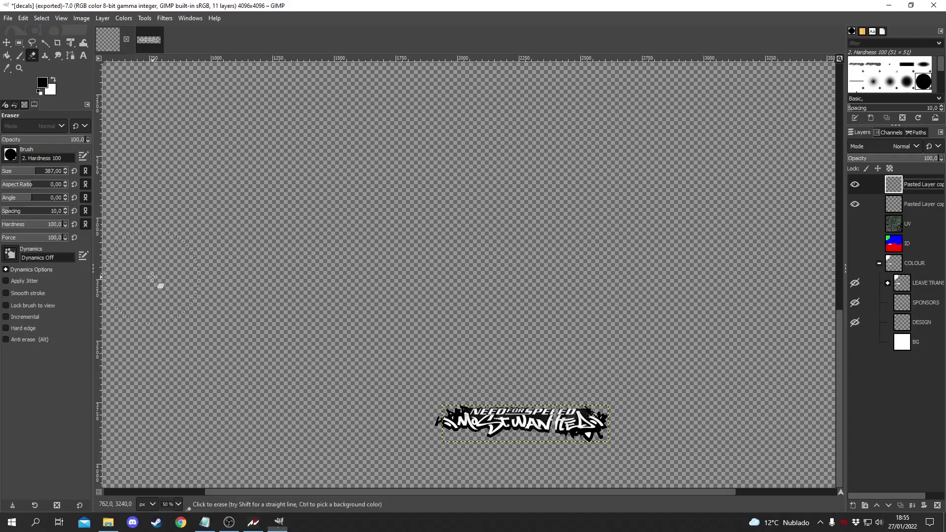
{"action": "left_click", "coordinate": [896, 219]}
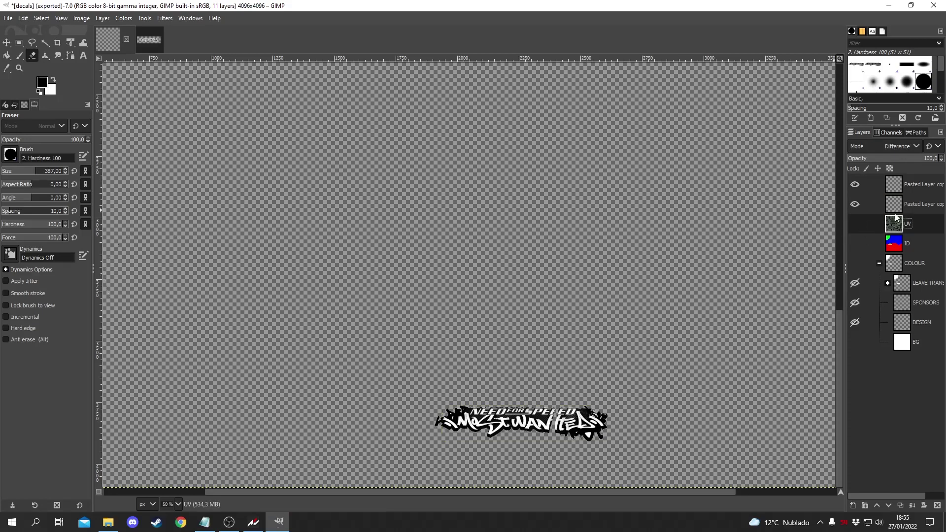
{"action": "left_click", "coordinate": [920, 186]}
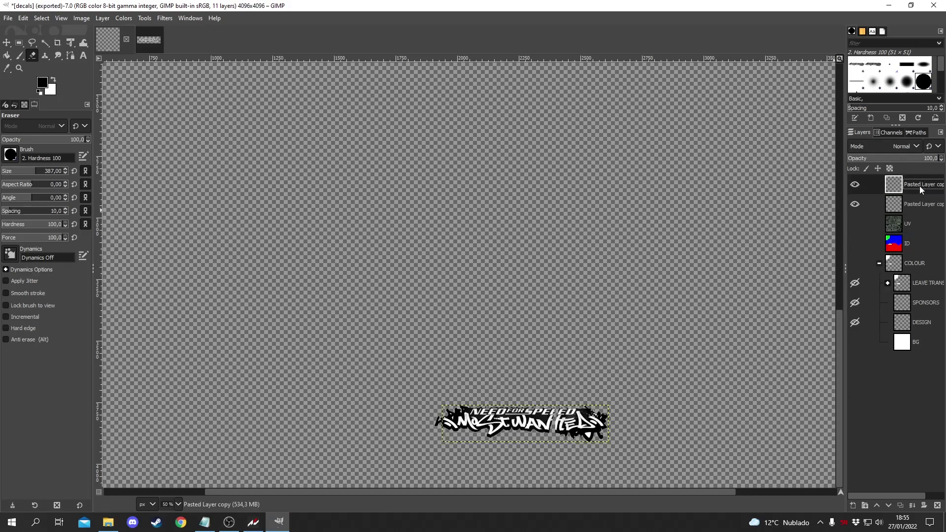
{"action": "left_click", "coordinate": [858, 225]}
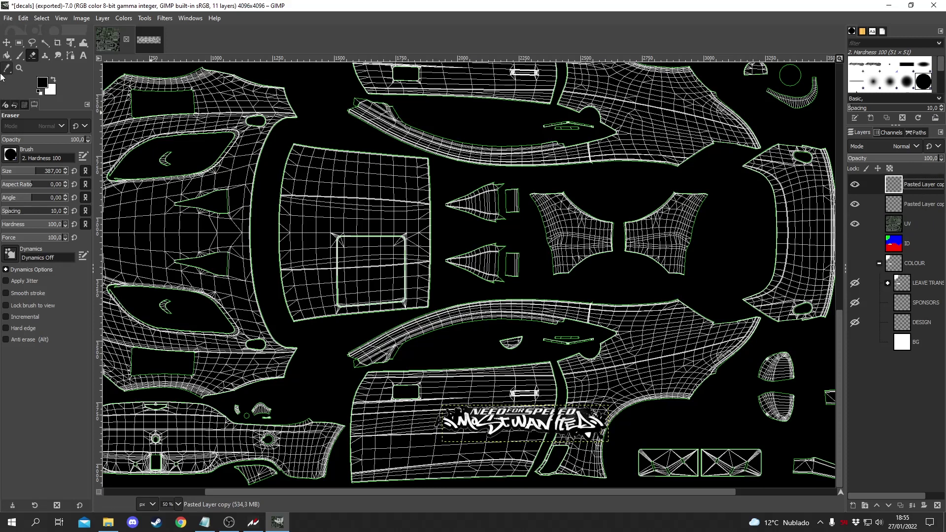
{"action": "left_click", "coordinate": [7, 42]}
{"action": "left_click_drag", "start_coordinate": [580, 422], "coordinate": [581, 420]}
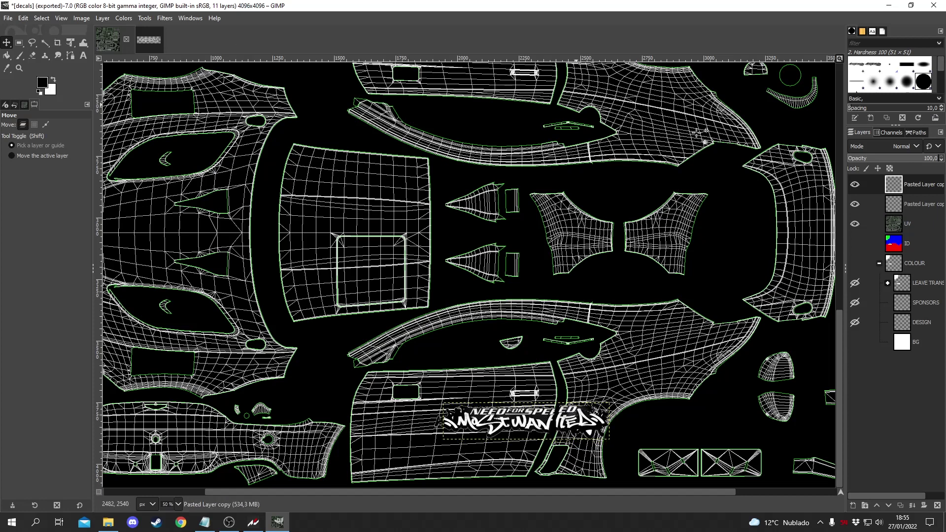
- Hide the UV layer and export the adjusted logo over decals.png in the CDL boi folder
{"action": "left_click", "coordinate": [855, 224]}
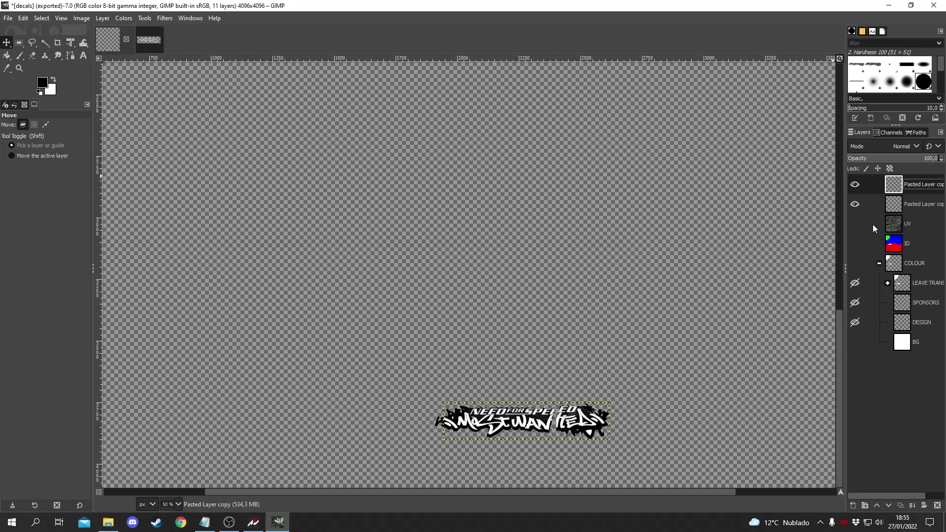
{"action": "left_click", "coordinate": [8, 18]}
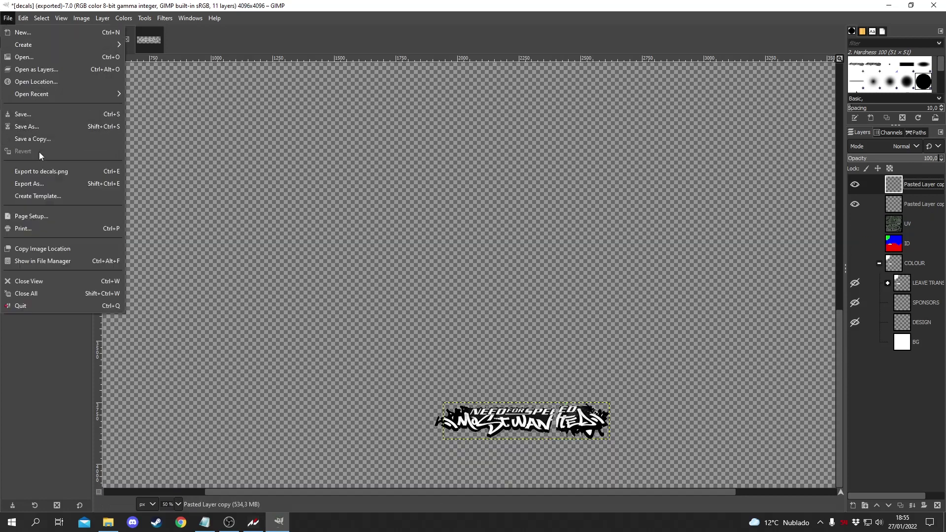
{"action": "left_click", "coordinate": [42, 187]}
{"action": "left_click", "coordinate": [212, 135]}
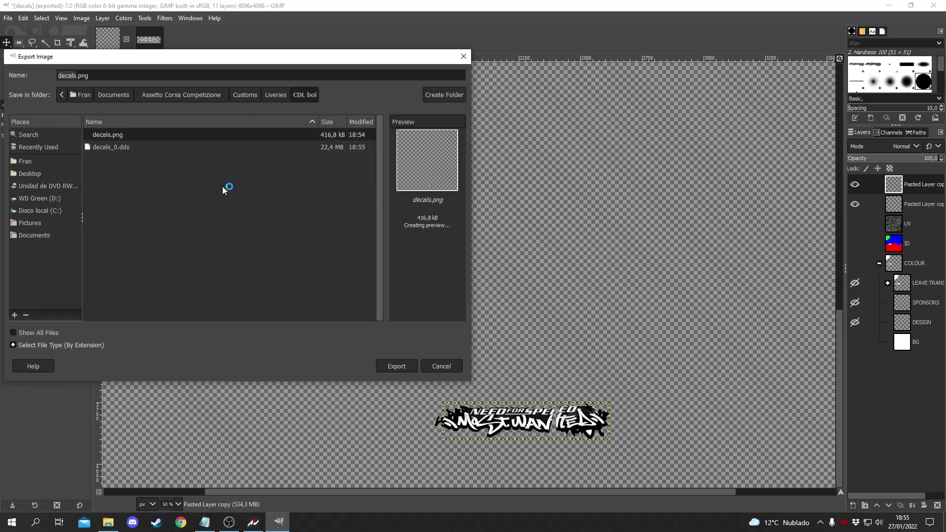
{"action": "left_click", "coordinate": [397, 367]}
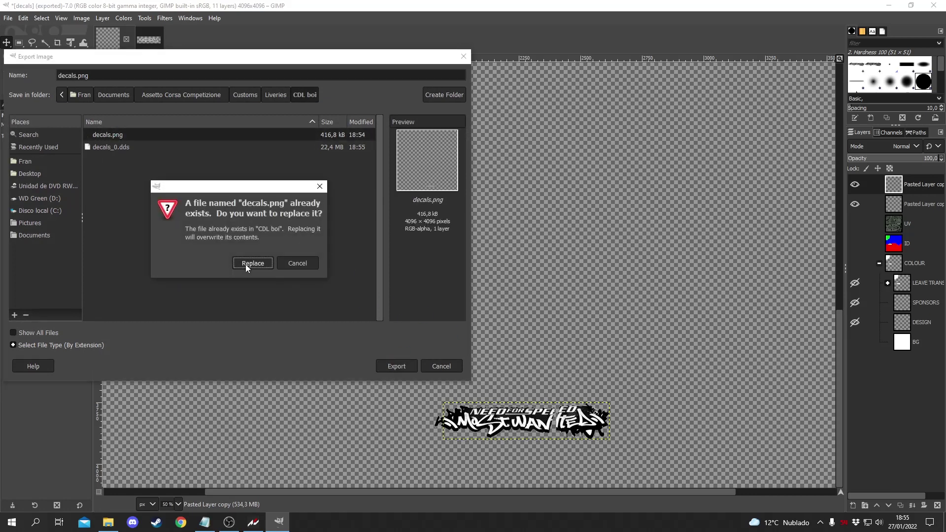
{"action": "left_click", "coordinate": [252, 263]}
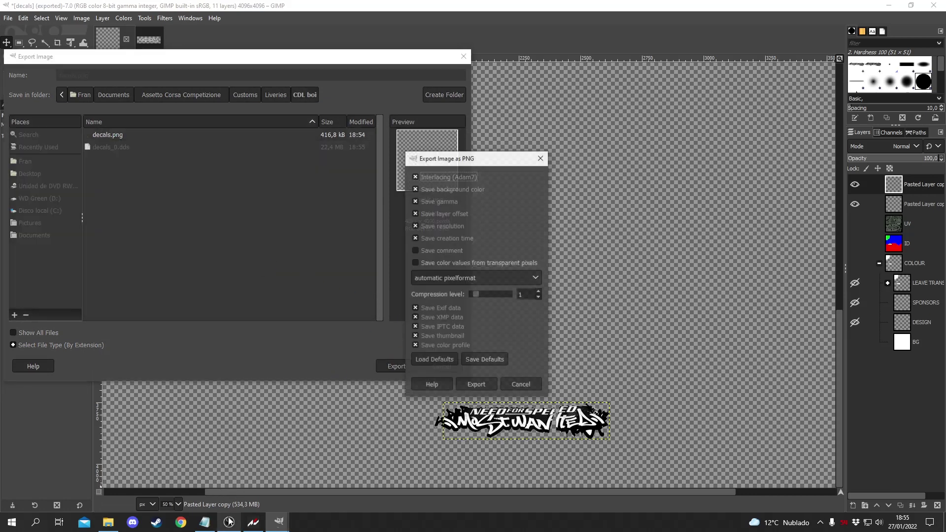
{"action": "left_click", "coordinate": [476, 385]}
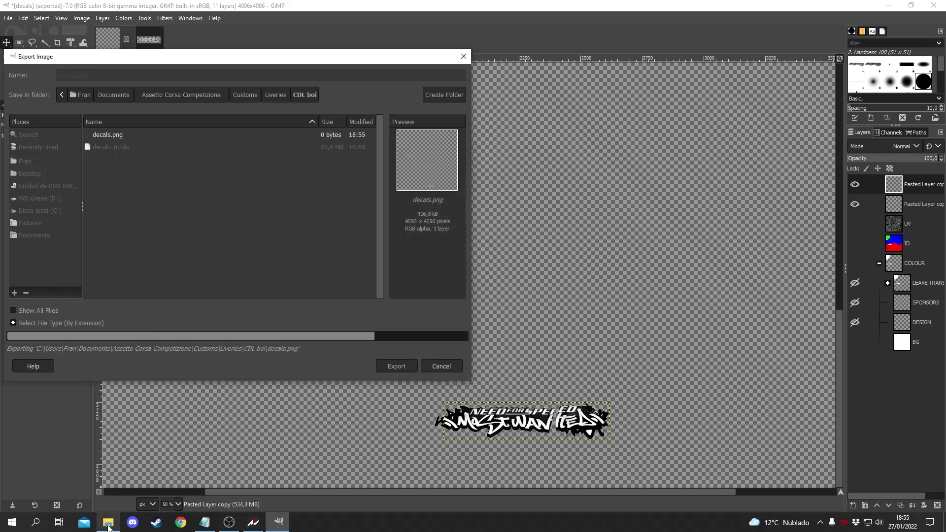
- Switch to File Explorer and delete the regenerated decals_0.dds from the CDL boi folder
{"action": "left_click", "coordinate": [108, 522]}
{"action": "right_click", "coordinate": [468, 190]}
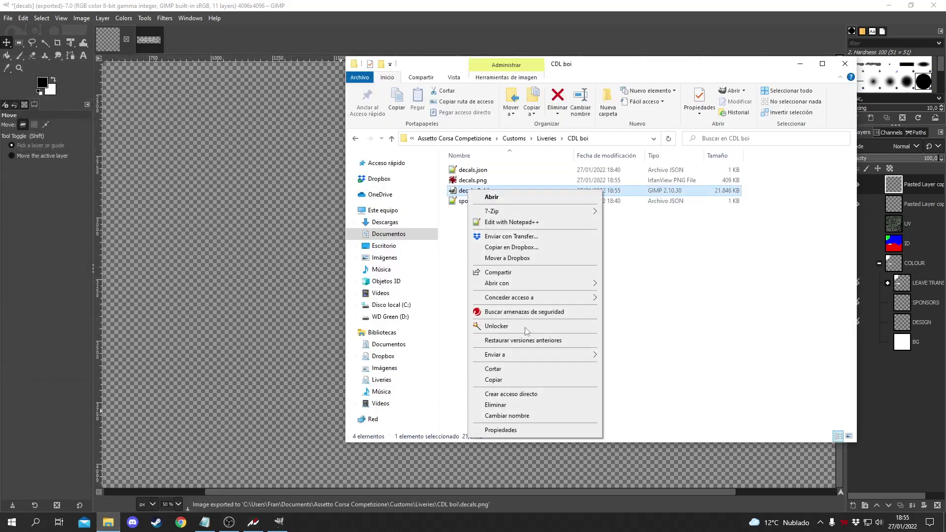
{"action": "left_click", "coordinate": [506, 404]}
- Switch to Assetto Corsa Competizione, reload #1 CDL boi by way of #24 Kobe!, and inspect the logo alignment from several angles
{"action": "left_click", "coordinate": [253, 522]}
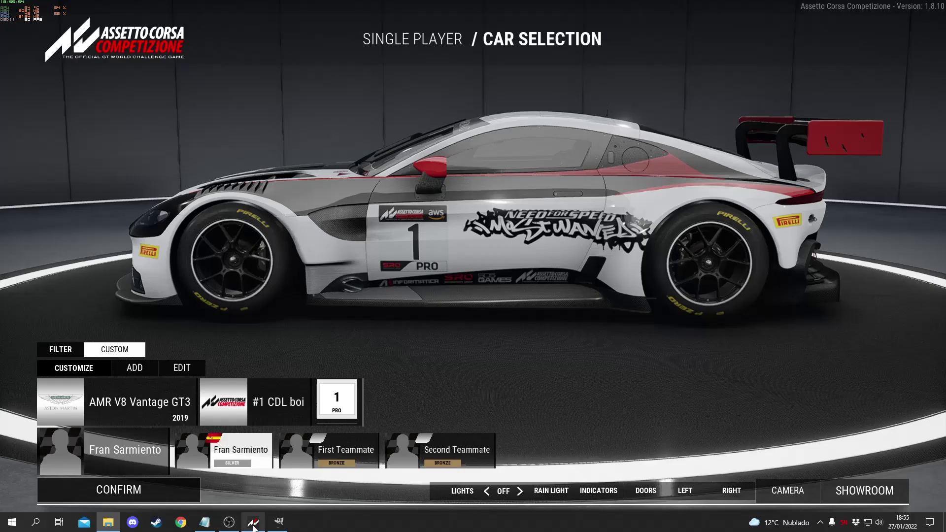
{"action": "left_click", "coordinate": [280, 413]}
{"action": "left_click", "coordinate": [231, 171]}
{"action": "left_click", "coordinate": [268, 401]}
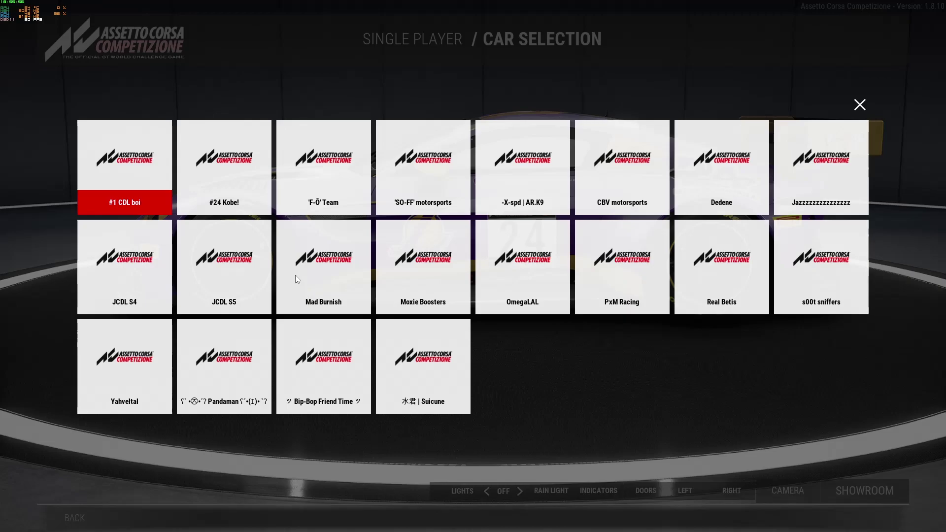
{"action": "key", "text": "Return"}
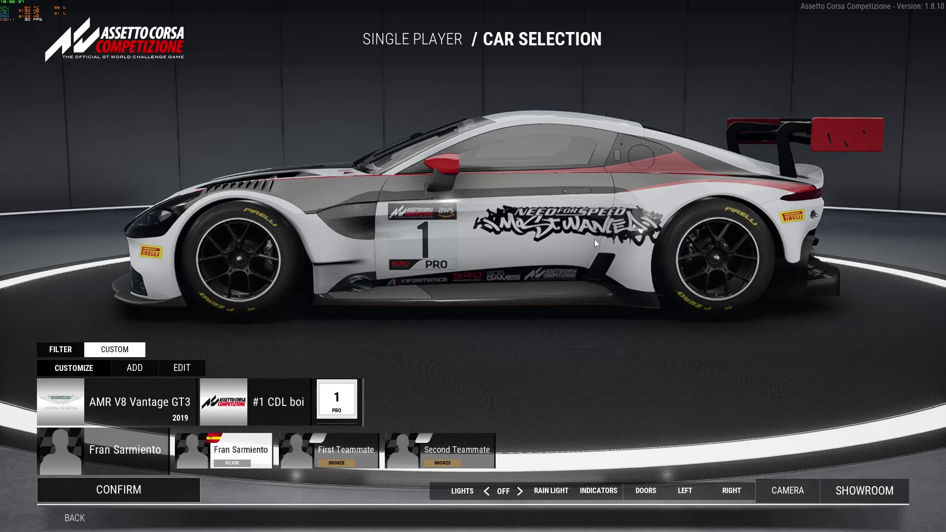
{"action": "left_click_drag", "start_coordinate": [529, 235], "coordinate": [575, 197]}
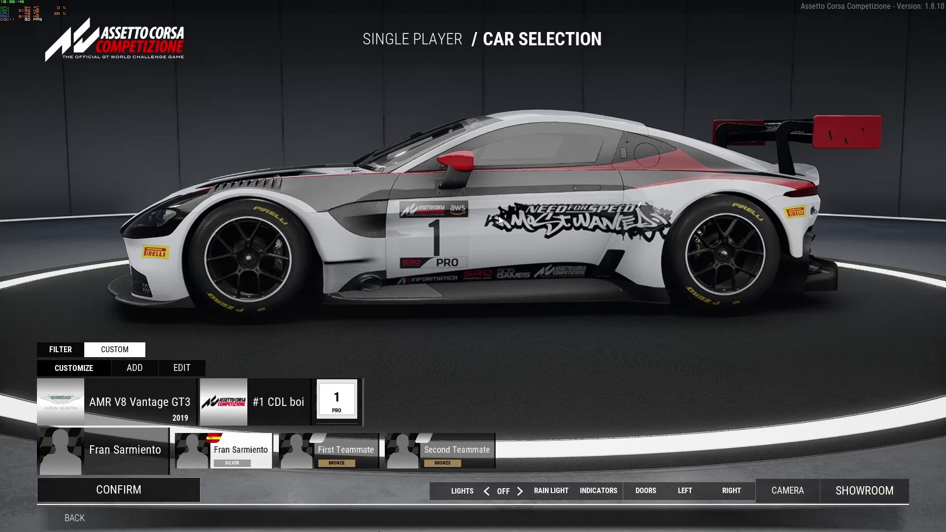
{"action": "left_click_drag", "start_coordinate": [531, 170], "coordinate": [546, 356]}
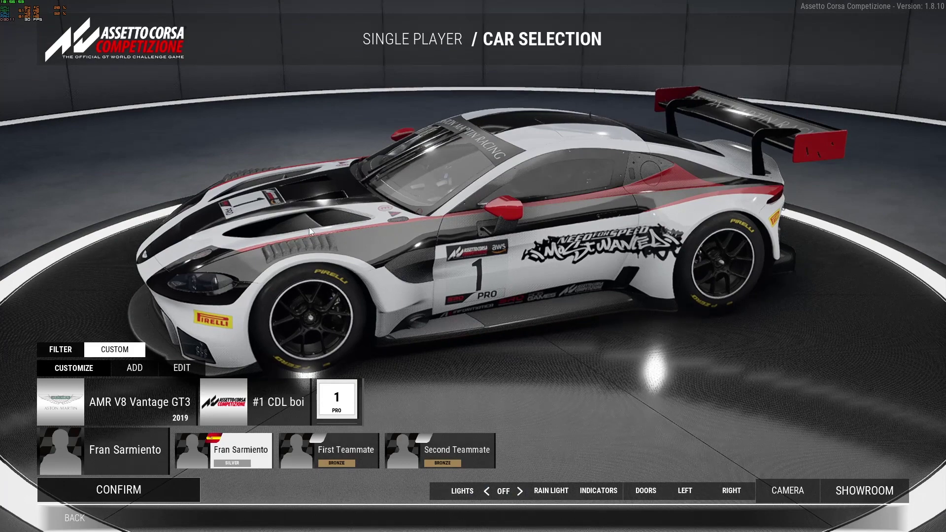
- Switch to GIMP and show both the UV layer and the COLOUR group in the decals image
{"action": "left_click_drag", "start_coordinate": [309, 227], "coordinate": [559, 129]}
{"action": "key", "text": "alt+Tab"}
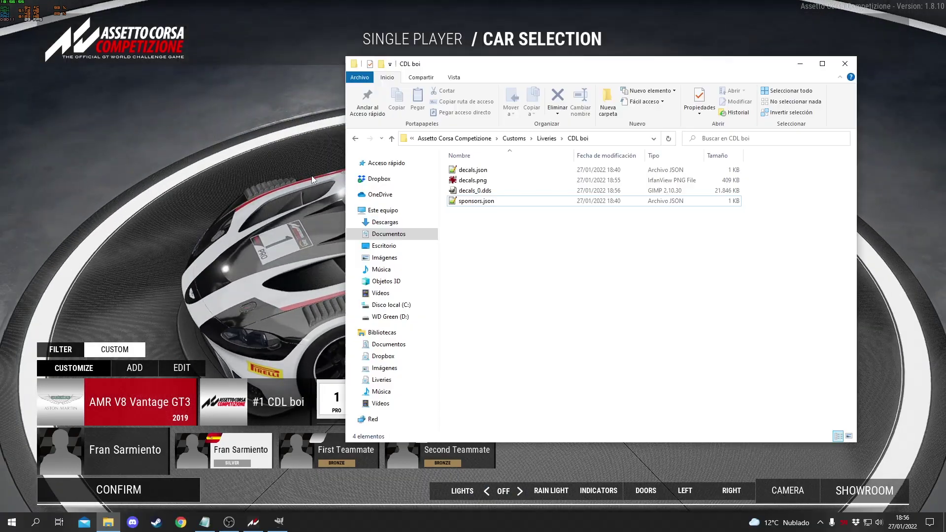
{"action": "key", "text": "alt+Tab"}
{"action": "key", "text": "alt+Tab"}
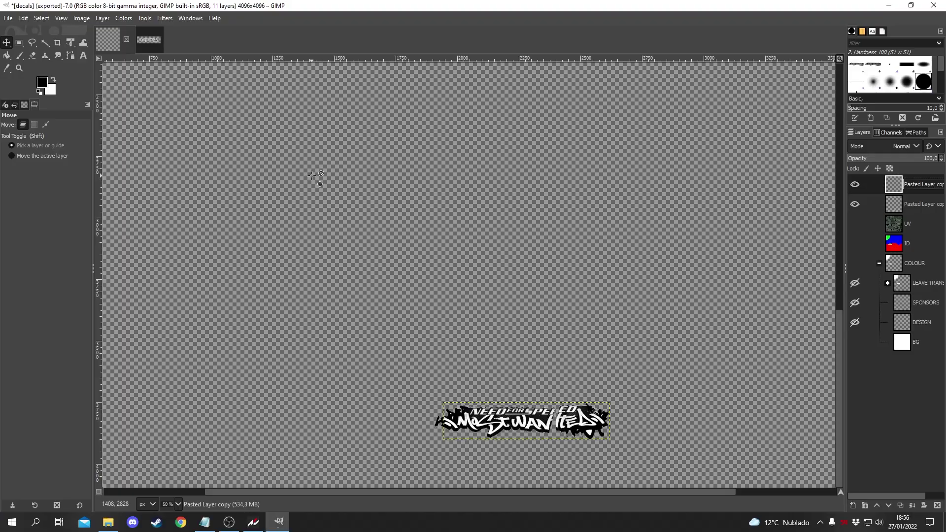
{"action": "left_click", "coordinate": [857, 224]}
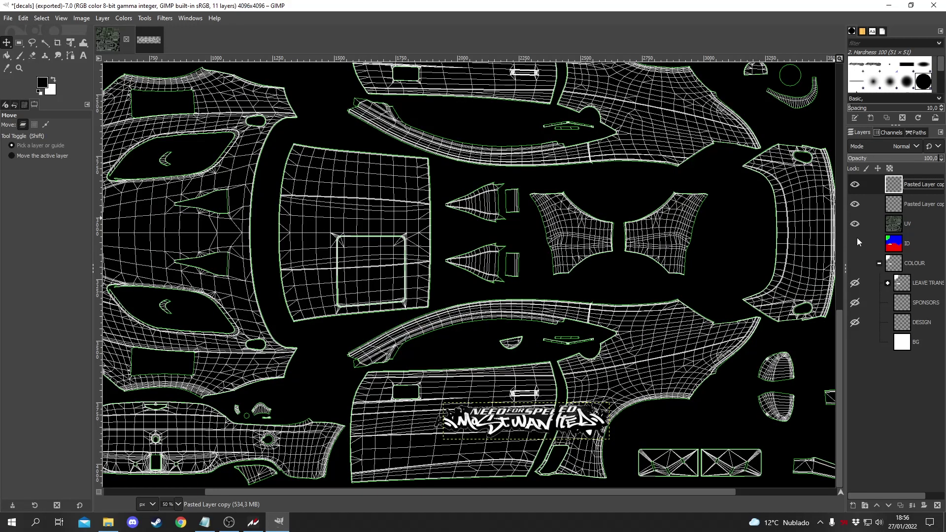
{"action": "left_click", "coordinate": [855, 264]}
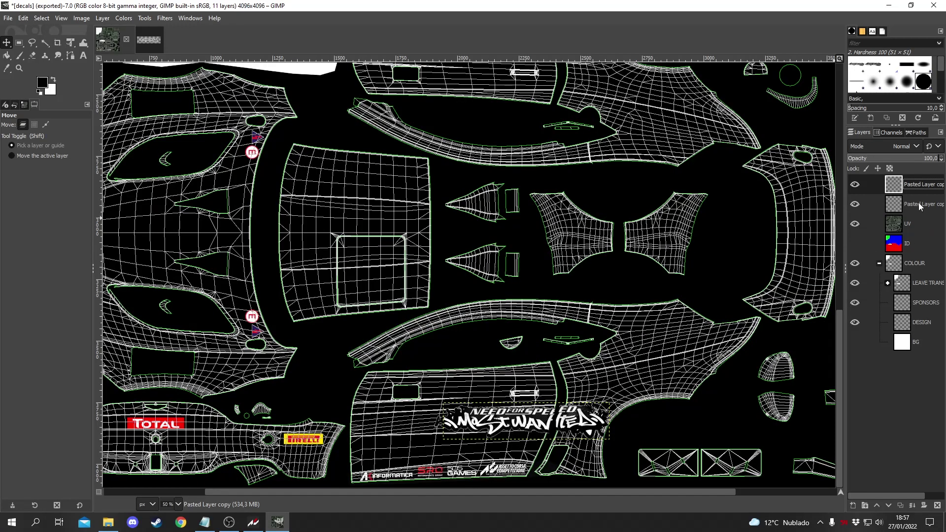
- Rename the two pasted logo layers: the lower one as NFS door and the upper one as NFS rear panel
{"action": "left_click", "coordinate": [919, 205]}
{"action": "double_click", "coordinate": [920, 205]}
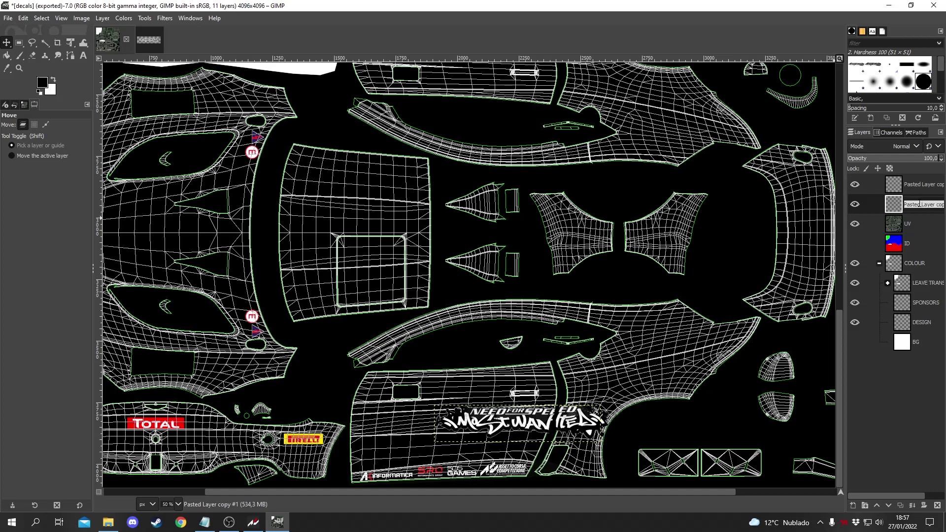
{"action": "type", "text": "NFS door"}
{"action": "double_click", "coordinate": [913, 185]}
{"action": "type", "text": "NF"}
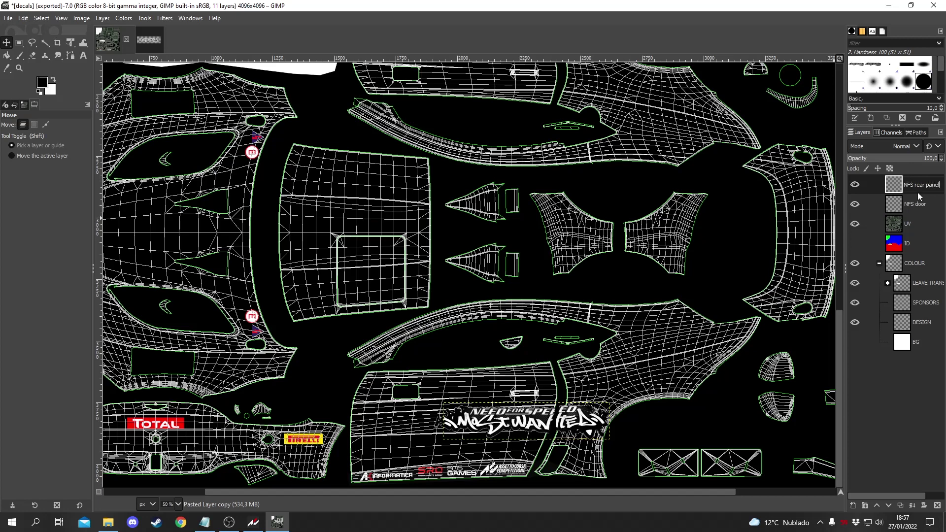
{"action": "key", "text": "Return"}
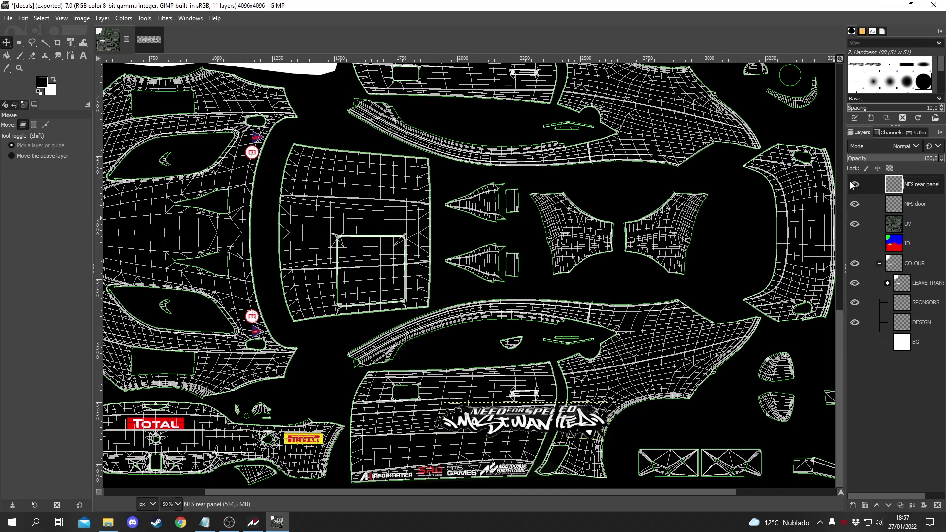
- Open creme_round.png from the CDL assets folder
{"action": "scroll", "coordinate": [494, 348], "scroll_direction": "up", "scroll_amount": 5}
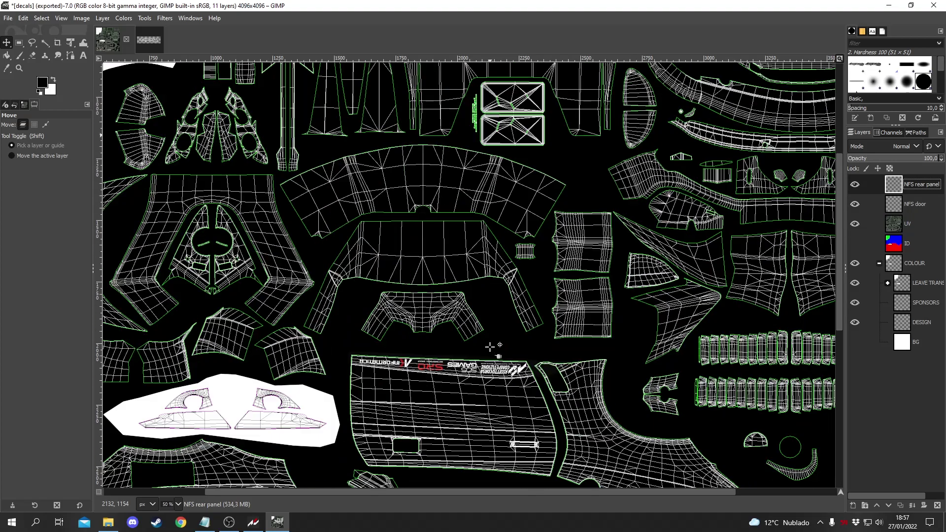
{"action": "scroll", "coordinate": [494, 348], "scroll_direction": "down", "scroll_amount": 5}
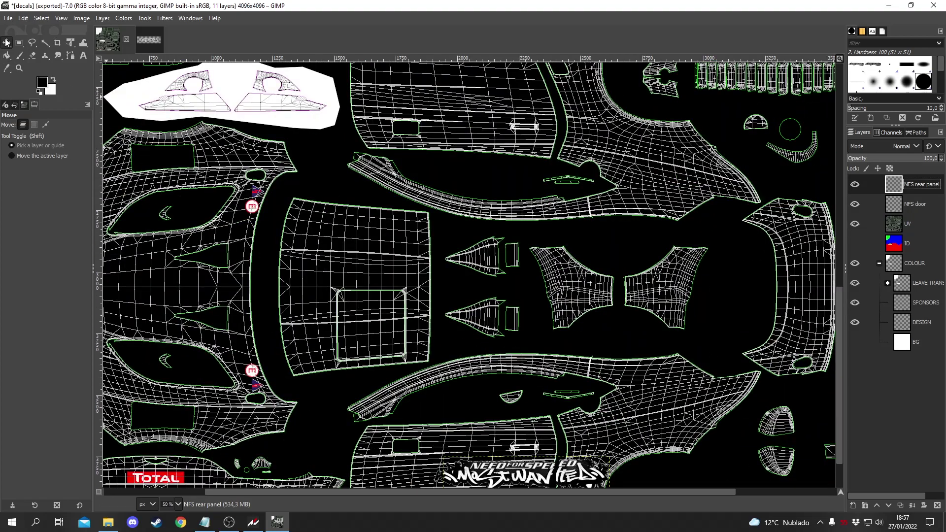
{"action": "left_click", "coordinate": [5, 22]}
{"action": "left_click", "coordinate": [20, 44]}
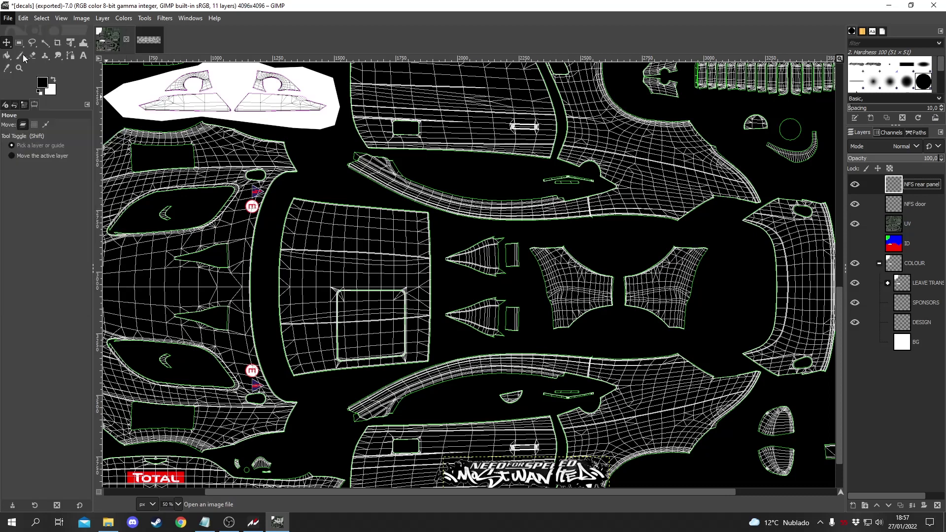
{"action": "left_click", "coordinate": [122, 63]}
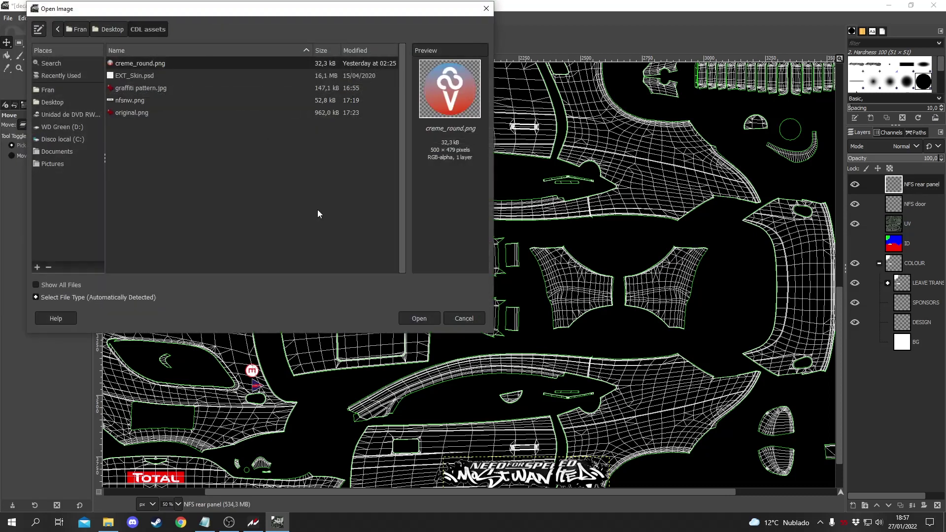
{"action": "left_click", "coordinate": [418, 320]}
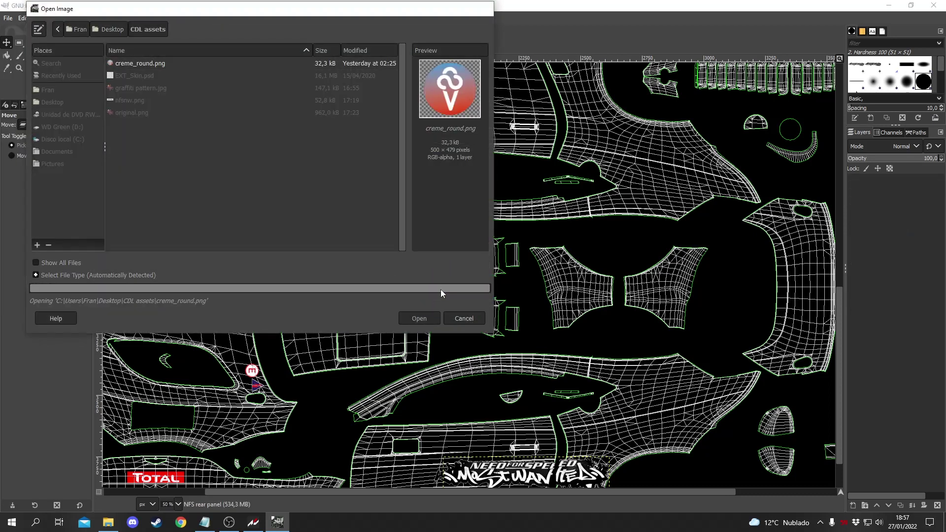
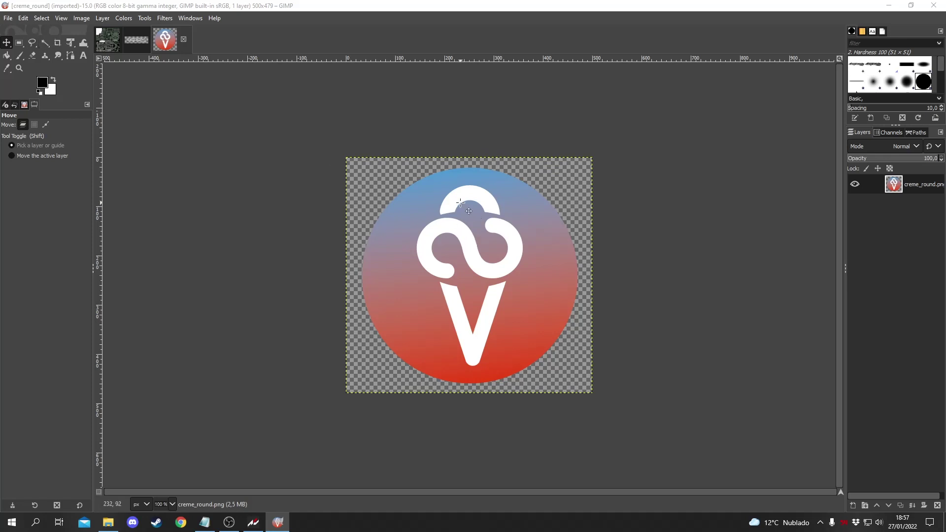
- Select the white ice-cream symbol with Select by Color and cut it out of the round logo
{"action": "left_click", "coordinate": [45, 45]}
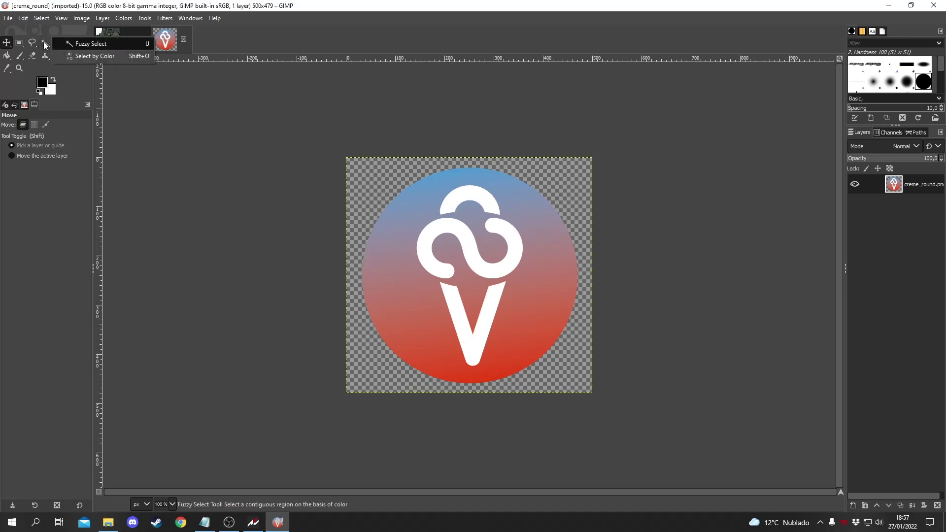
{"action": "left_click", "coordinate": [96, 57]}
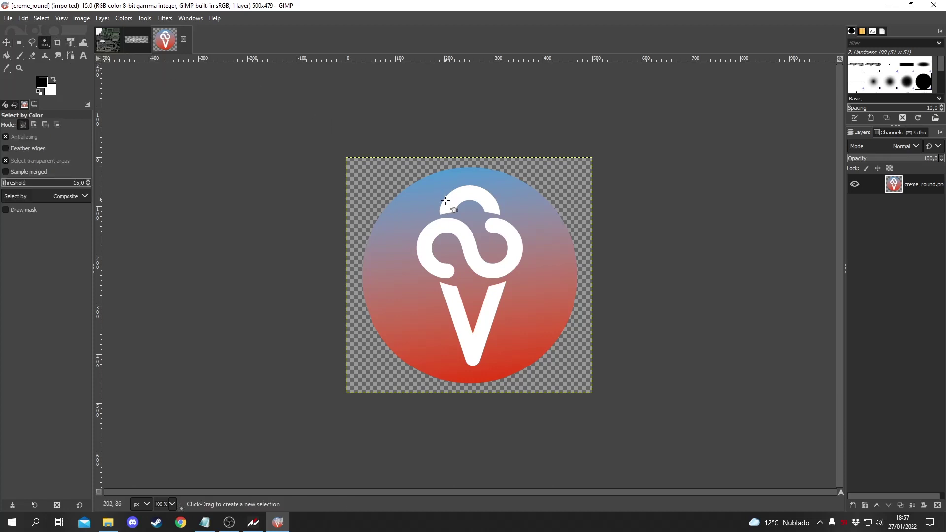
{"action": "left_click", "coordinate": [450, 226]}
{"action": "right_click", "coordinate": [460, 202]}
{"action": "mouse_move", "coordinate": [493, 227]}
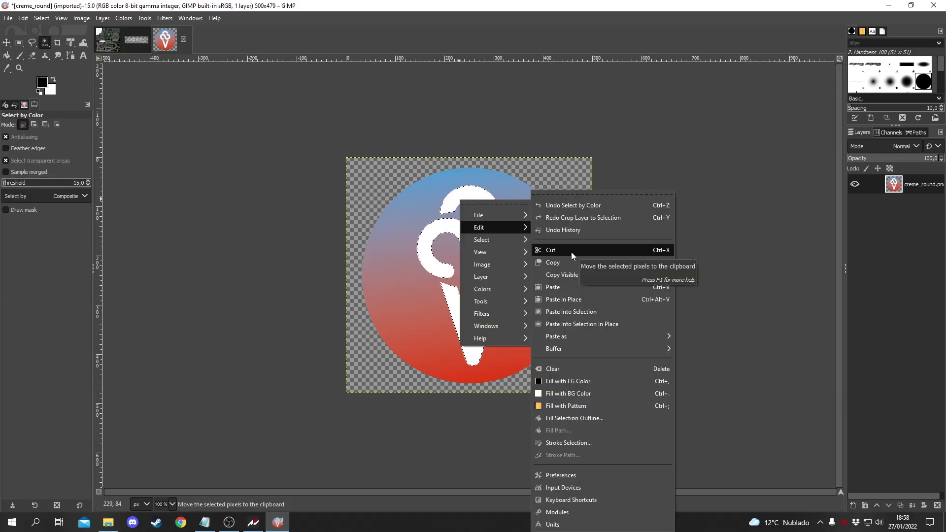
{"action": "left_click", "coordinate": [572, 251]}
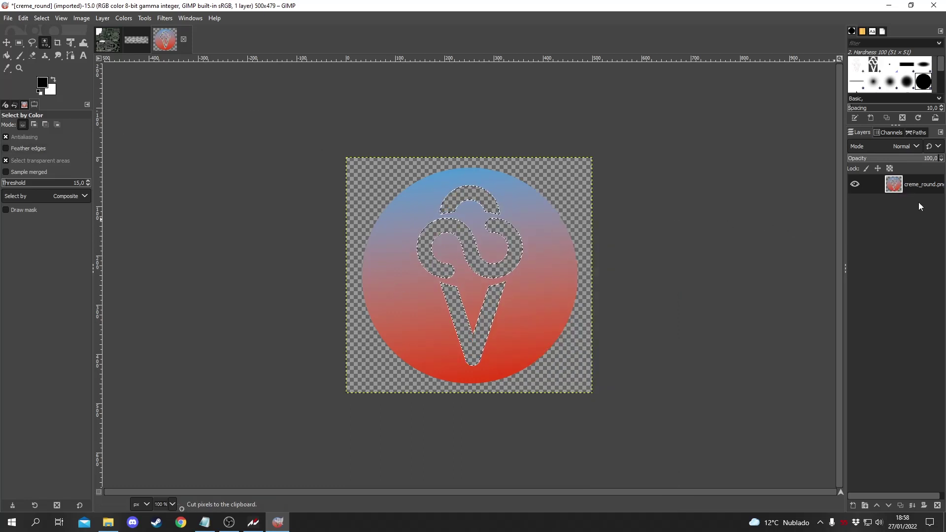
- Paste the cut white symbol and turn the floating selection into a new layer
{"action": "key", "text": "ctrl+v"}
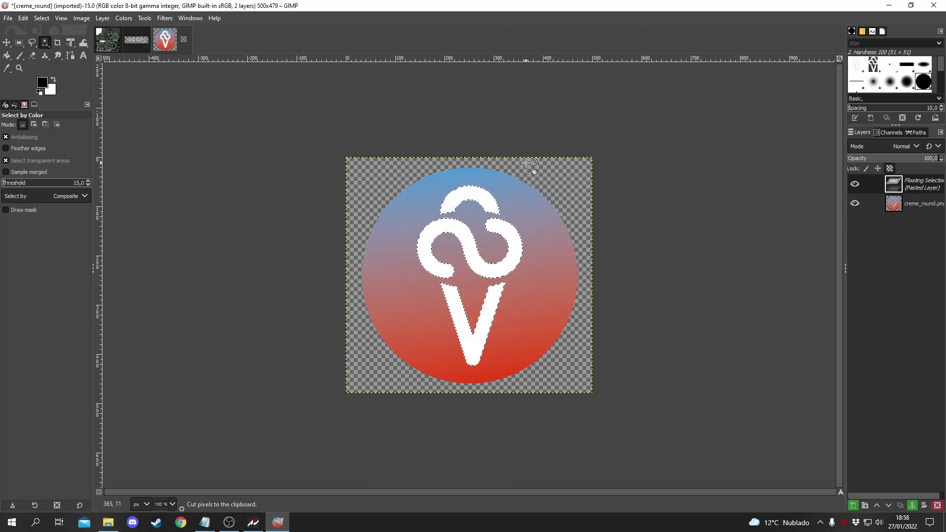
{"action": "right_click", "coordinate": [923, 186]}
{"action": "mouse_move", "coordinate": [859, 22]}
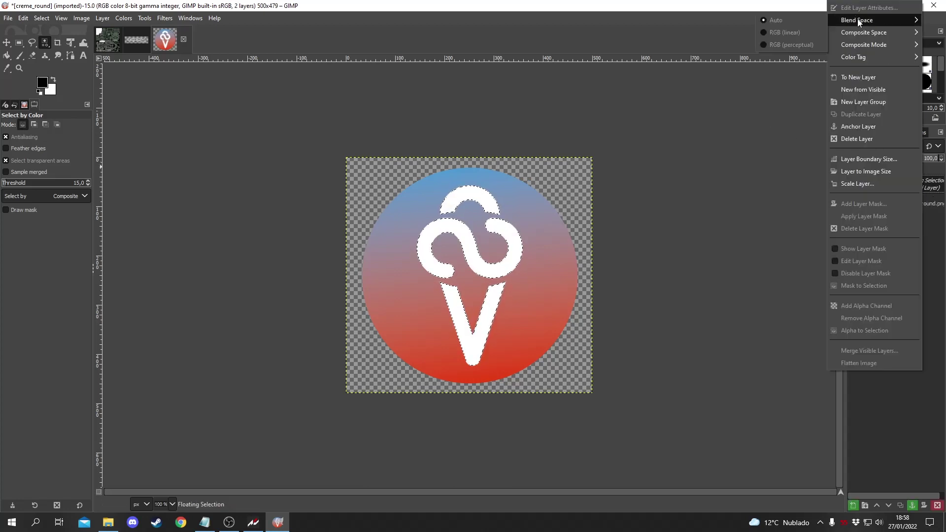
{"action": "left_click", "coordinate": [860, 78]}
{"action": "right_click", "coordinate": [920, 183]}
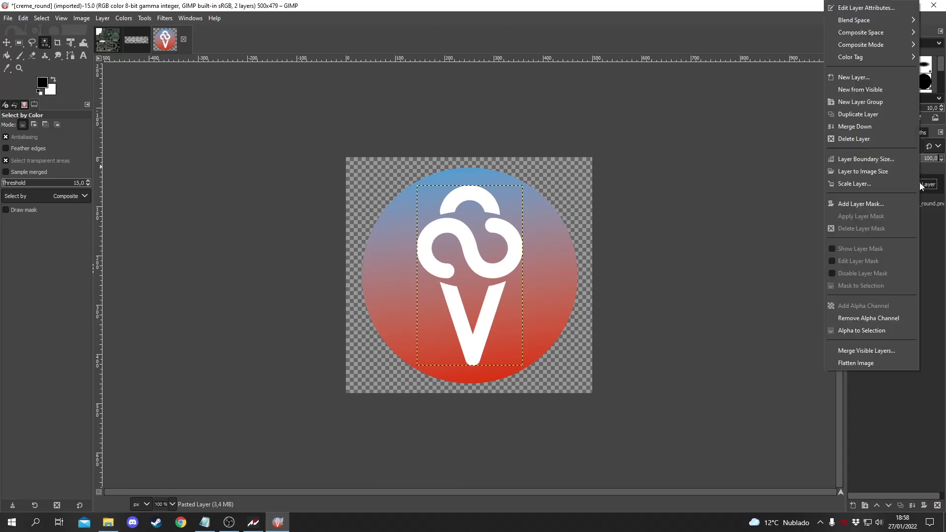
{"action": "left_click", "coordinate": [937, 188]}
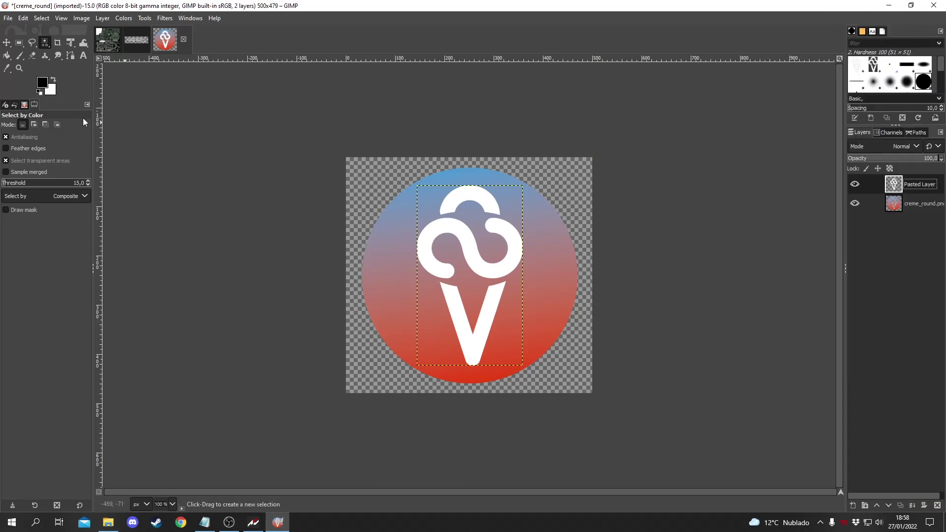
- Copy the white symbol's layer into the decals image as a new layer, and return to the creme_round image
{"action": "left_click", "coordinate": [7, 42]}
{"action": "left_click_drag", "start_coordinate": [918, 190], "coordinate": [516, 264]}
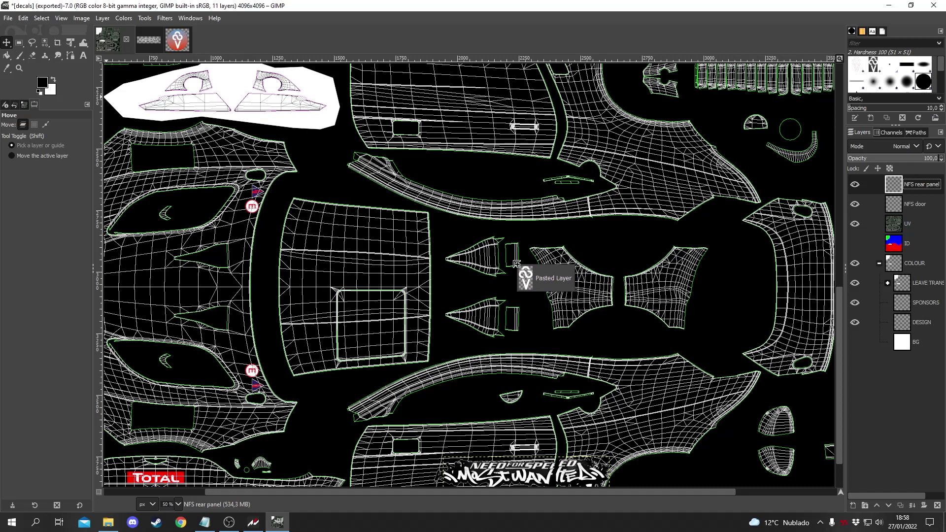
{"action": "left_click_drag", "start_coordinate": [516, 264], "coordinate": [370, 263]}
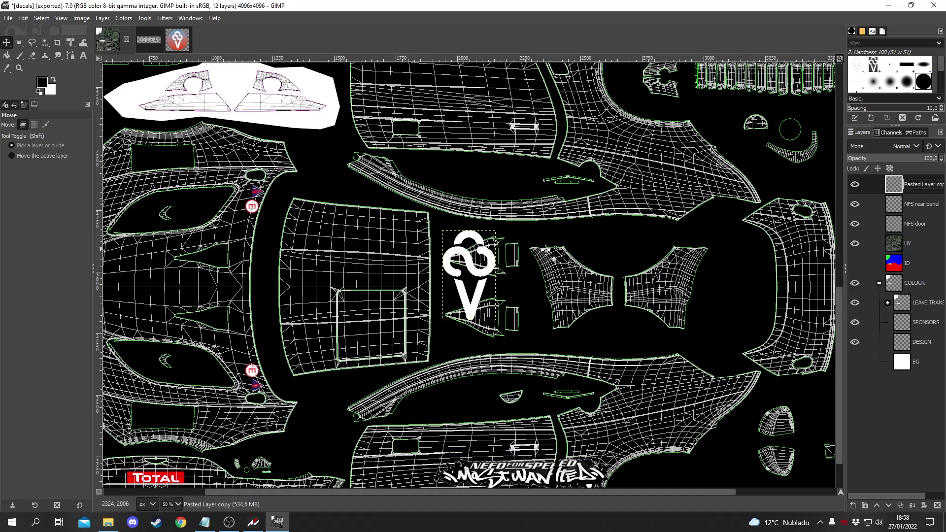
{"action": "left_click", "coordinate": [168, 41]}
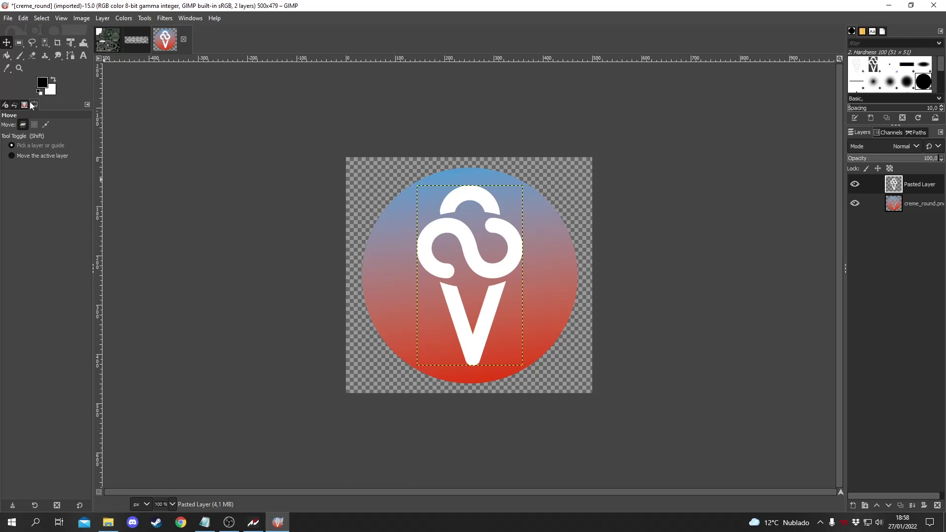
{"action": "left_click", "coordinate": [46, 43]}
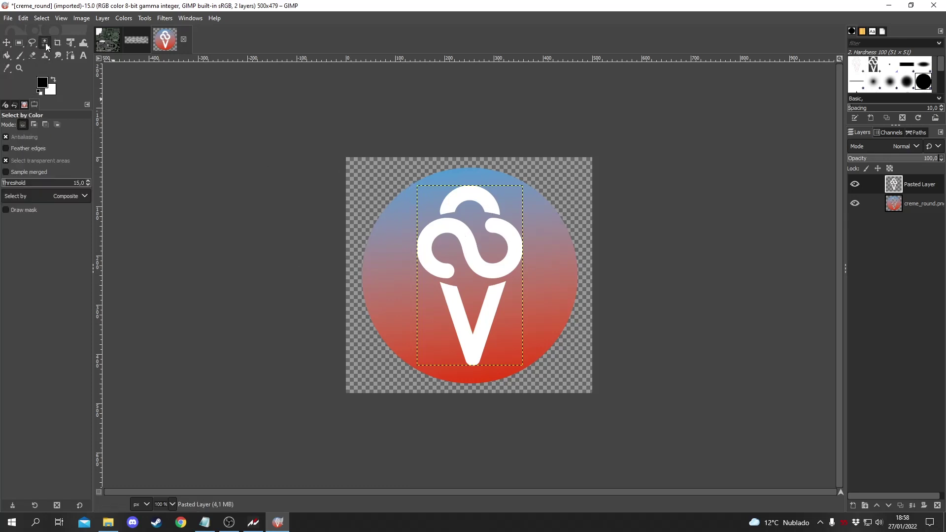
{"action": "left_click_drag", "start_coordinate": [45, 42], "coordinate": [75, 44]}
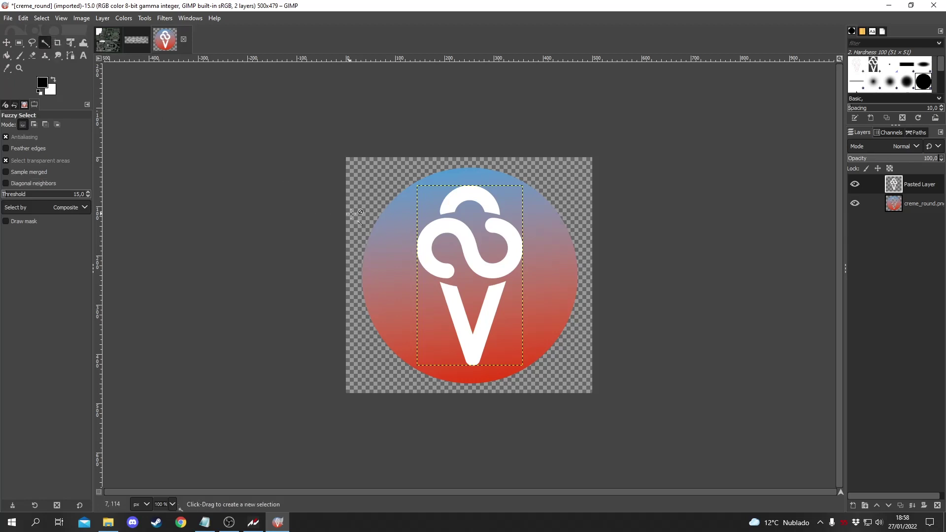
{"action": "left_click", "coordinate": [71, 55]}
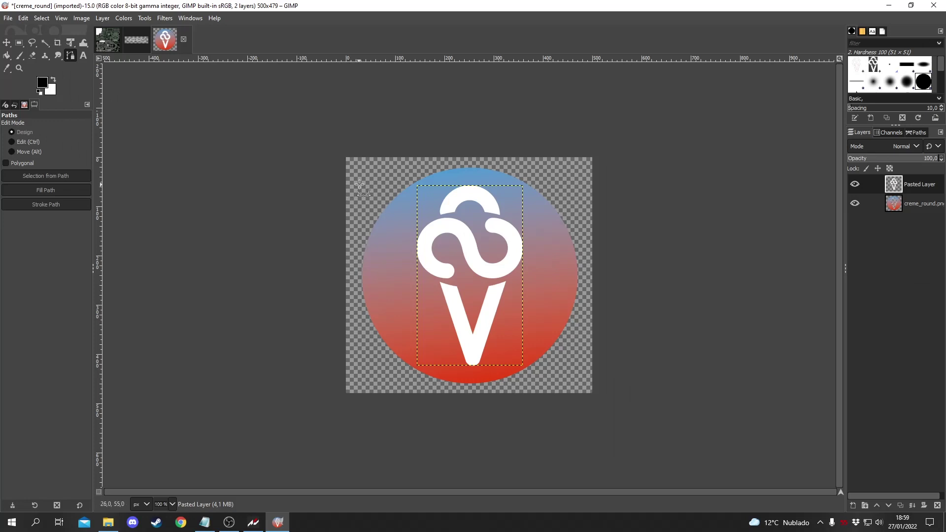
{"action": "left_click_drag", "start_coordinate": [412, 173], "coordinate": [468, 115]}
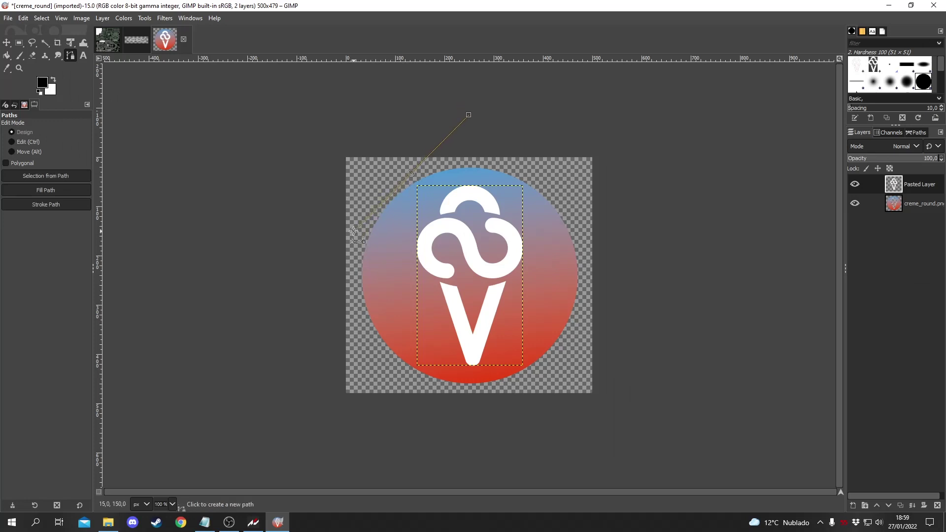
{"action": "right_click", "coordinate": [70, 43]}
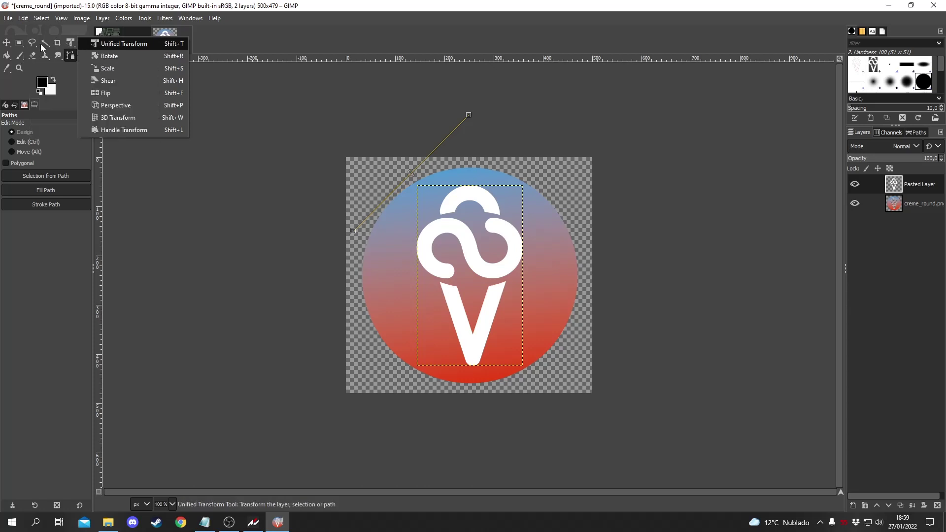
- Outline the whole round logo with a closed Free Select selection drawn loosely around the gradient circle
{"action": "left_click", "coordinate": [26, 43]}
{"action": "right_click", "coordinate": [27, 43]}
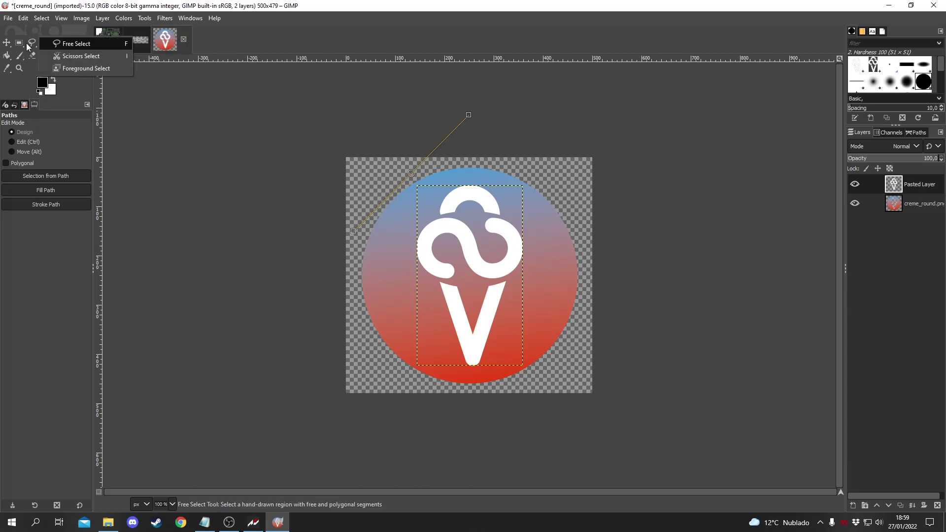
{"action": "left_click", "coordinate": [67, 45]}
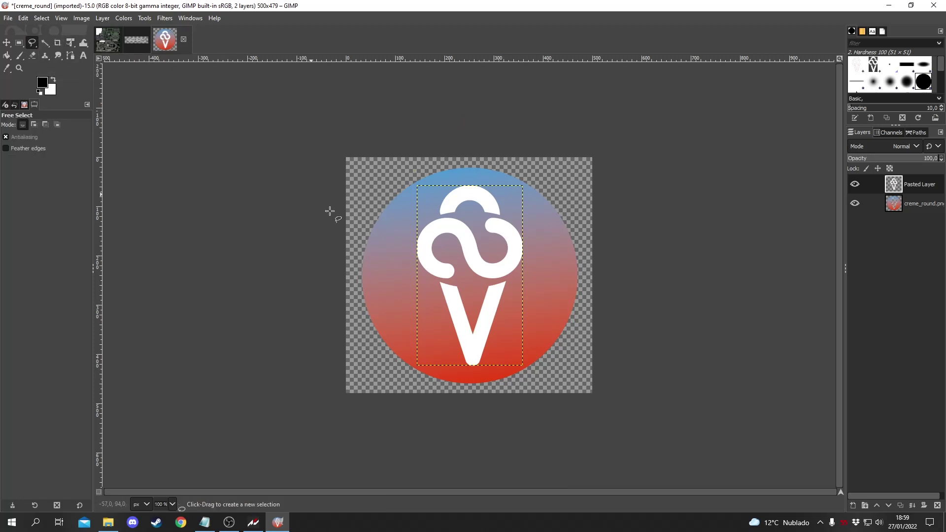
{"action": "left_click_drag", "start_coordinate": [376, 208], "coordinate": [433, 171]}
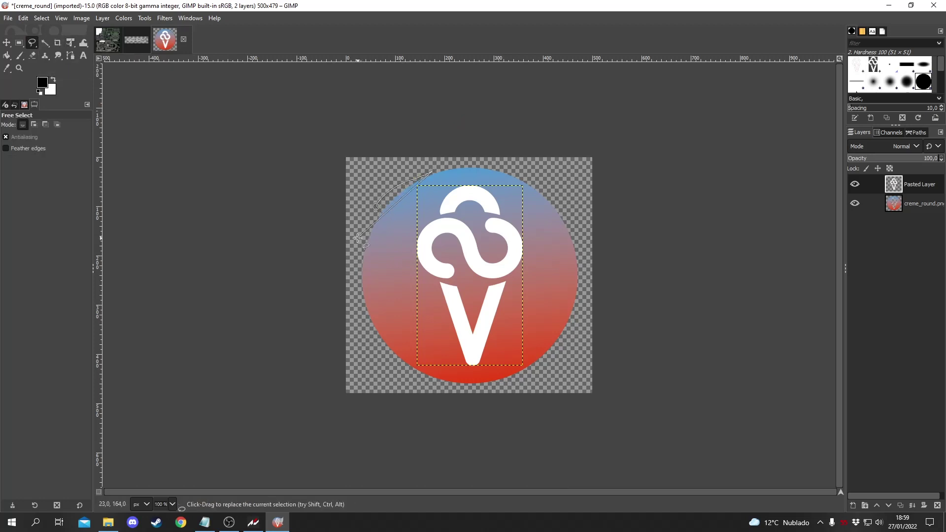
{"action": "left_click", "coordinate": [466, 162]}
{"action": "left_click", "coordinate": [520, 168]}
{"action": "left_click", "coordinate": [573, 197]}
{"action": "left_click", "coordinate": [588, 262]}
{"action": "left_click", "coordinate": [563, 375]}
{"action": "left_click", "coordinate": [507, 392]}
{"action": "left_click", "coordinate": [395, 396]}
{"action": "left_click", "coordinate": [364, 250]}
{"action": "left_click", "coordinate": [377, 206]}
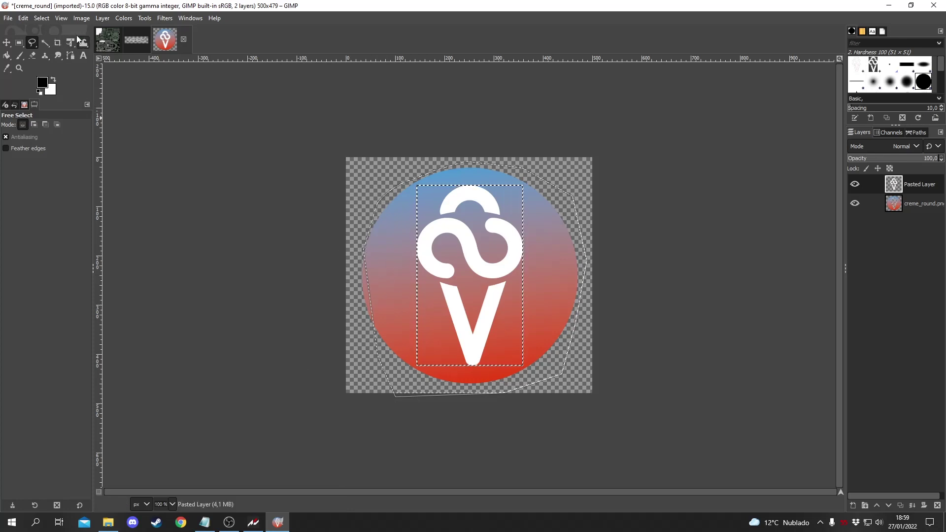
- Switch to Fuzzy Select and clear the freehand selection around the round logo
{"action": "left_click", "coordinate": [45, 42]}
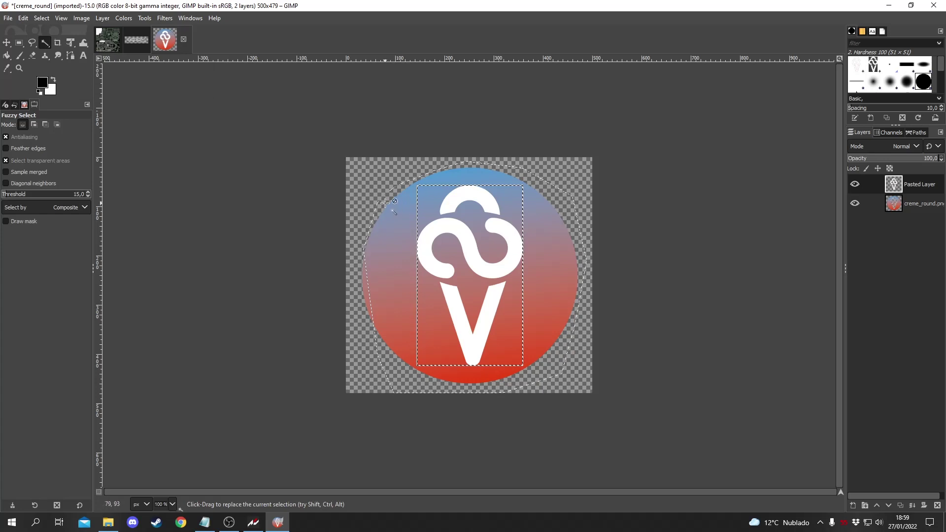
{"action": "key", "text": "ctrl"}
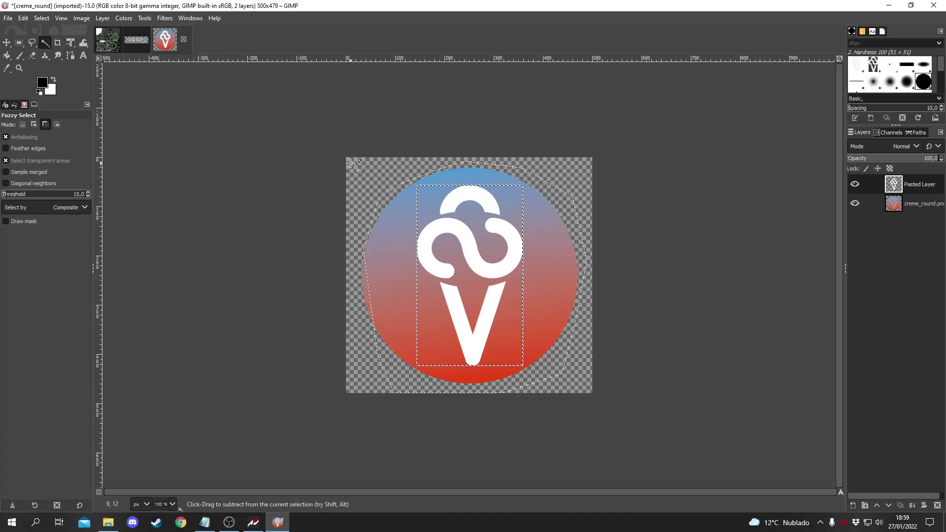
{"action": "left_click", "coordinate": [24, 22]}
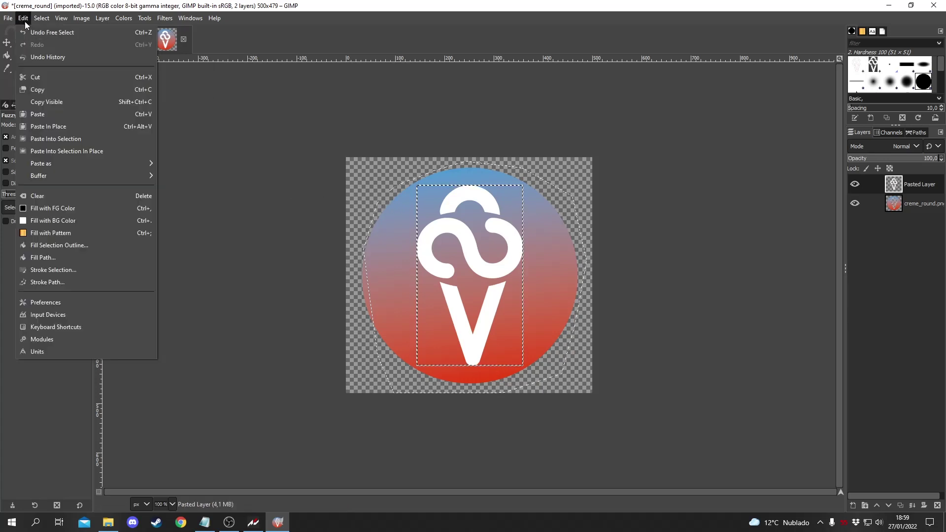
{"action": "mouse_move", "coordinate": [44, 18]}
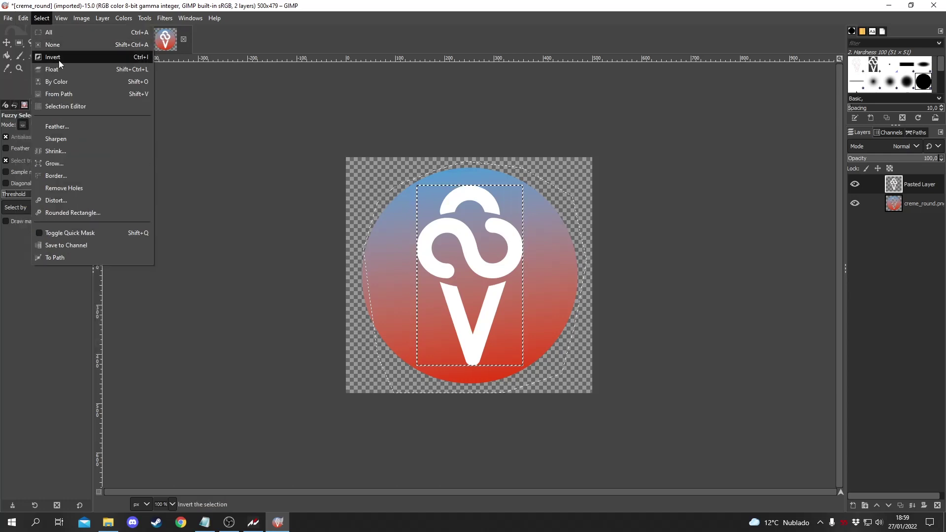
{"action": "left_click", "coordinate": [63, 45]}
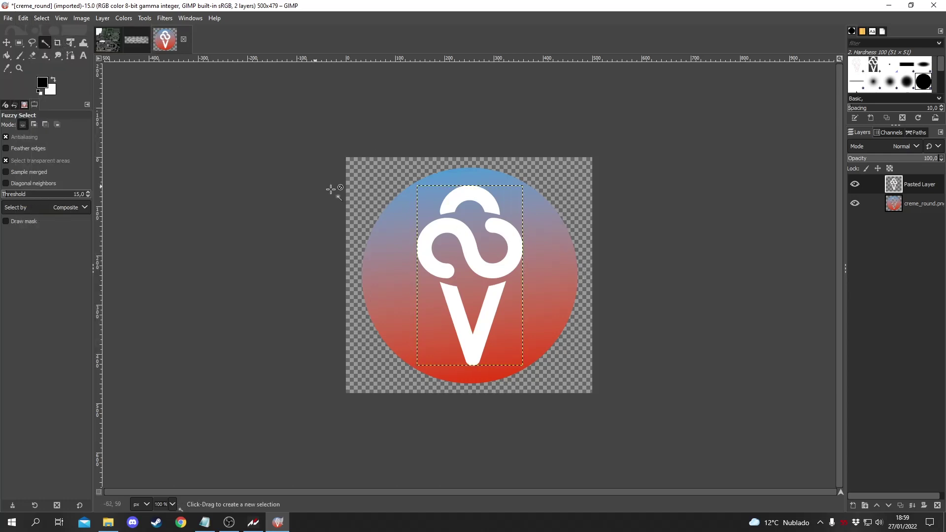
- Select the creme_round.png layer's transparent areas with Select by Color, then activate the pasted symbol layer and hide the creme_round.png layer
{"action": "left_click", "coordinate": [924, 211]}
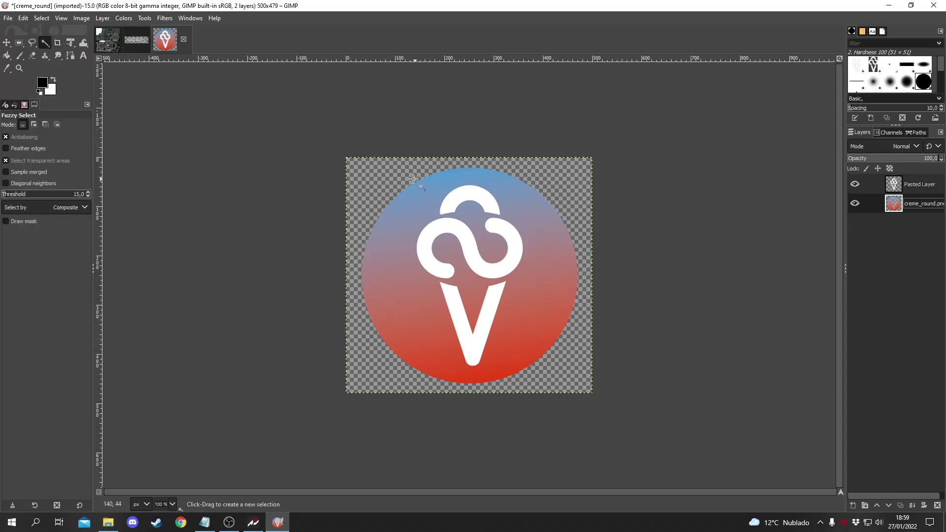
{"action": "left_click", "coordinate": [362, 175]}
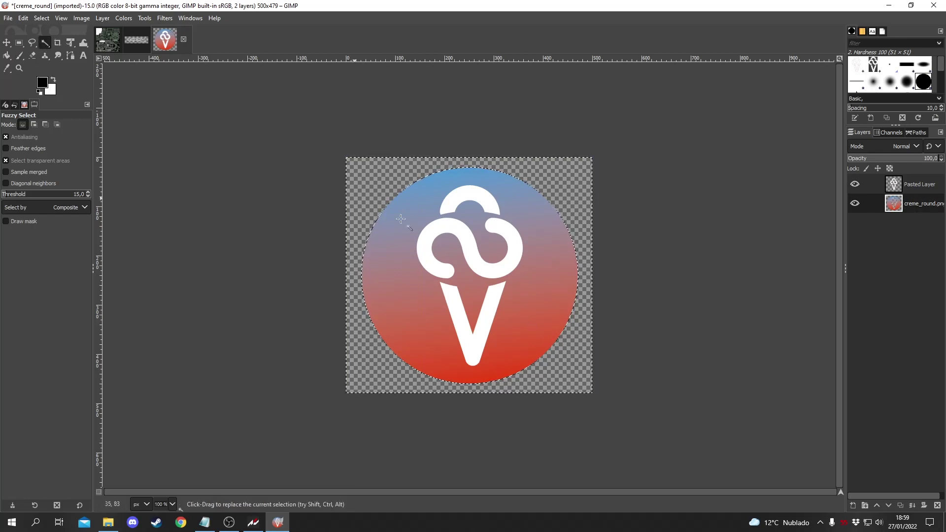
{"action": "left_click", "coordinate": [494, 217]}
{"action": "left_click", "coordinate": [445, 196]}
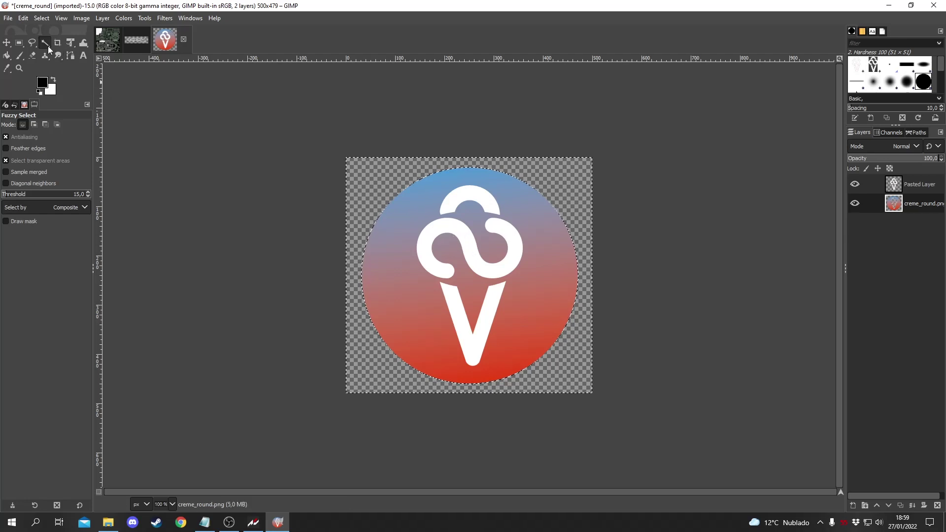
{"action": "left_click_drag", "start_coordinate": [46, 44], "coordinate": [93, 58]}
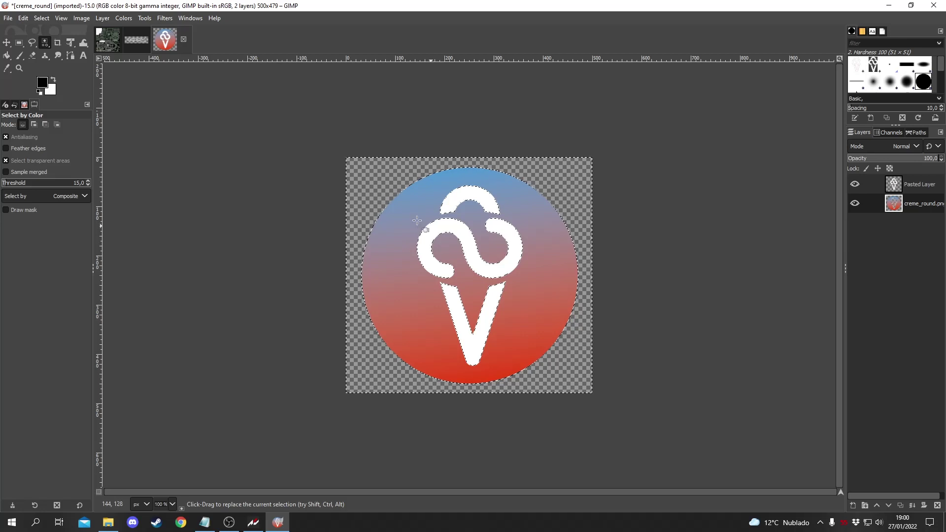
{"action": "left_click", "coordinate": [912, 185]}
{"action": "left_click", "coordinate": [856, 203]}
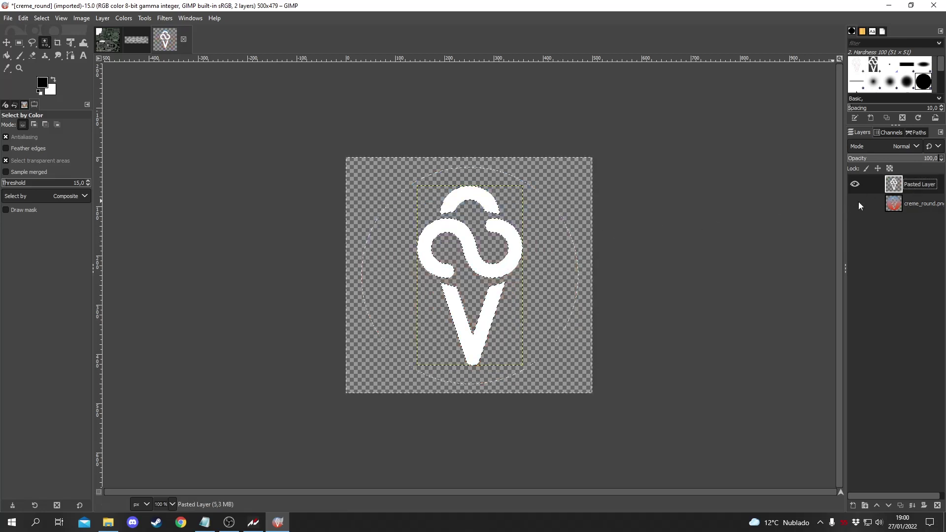
- In the decals image, rename the pasted symbol's layer as "logo top" and move the symbol onto the central roof panel
{"action": "left_click", "coordinate": [105, 41]}
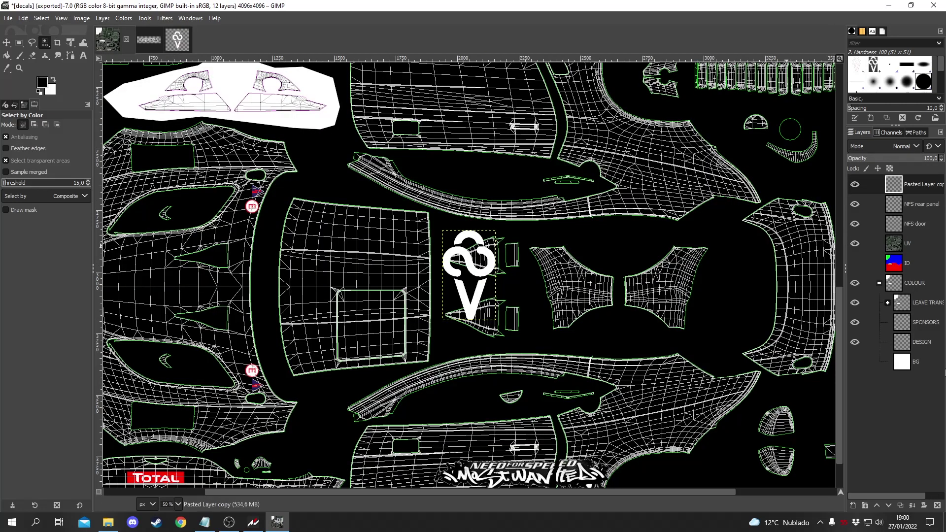
{"action": "double_click", "coordinate": [928, 186]}
{"action": "type", "text": "logo top"}
{"action": "key", "text": "Return"}
{"action": "key", "text": "m"}
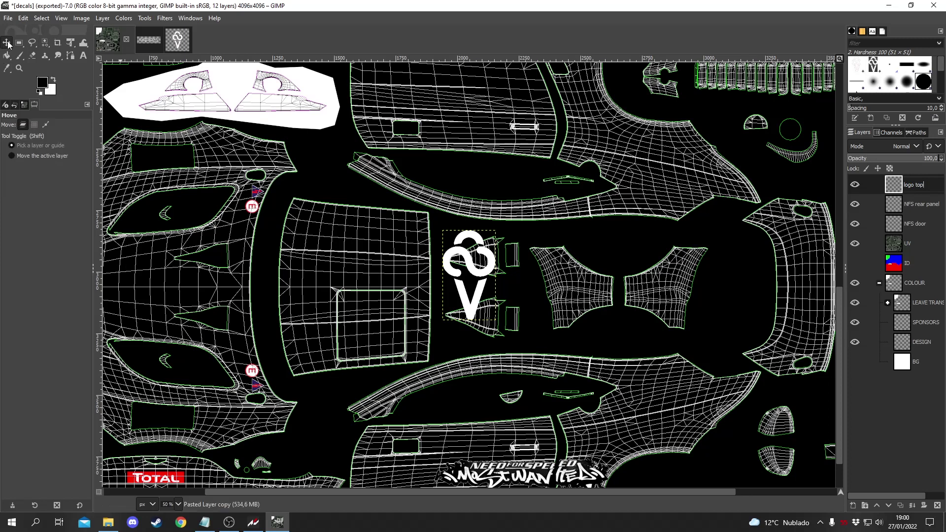
{"action": "left_click_drag", "start_coordinate": [477, 266], "coordinate": [366, 272]}
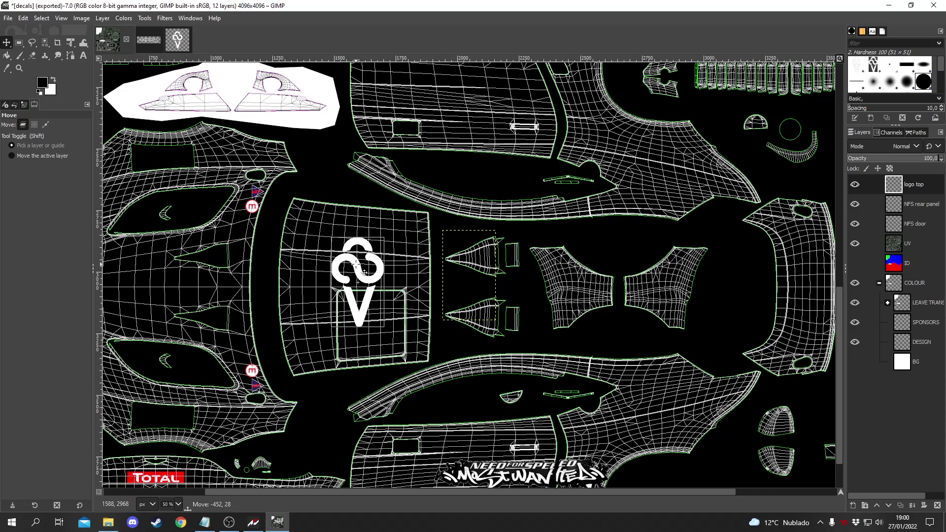
- Position the white logo on the roof panel and bucket-fill both of its parts with cyan 00f4ff
{"action": "left_click_drag", "start_coordinate": [364, 273], "coordinate": [360, 272]}
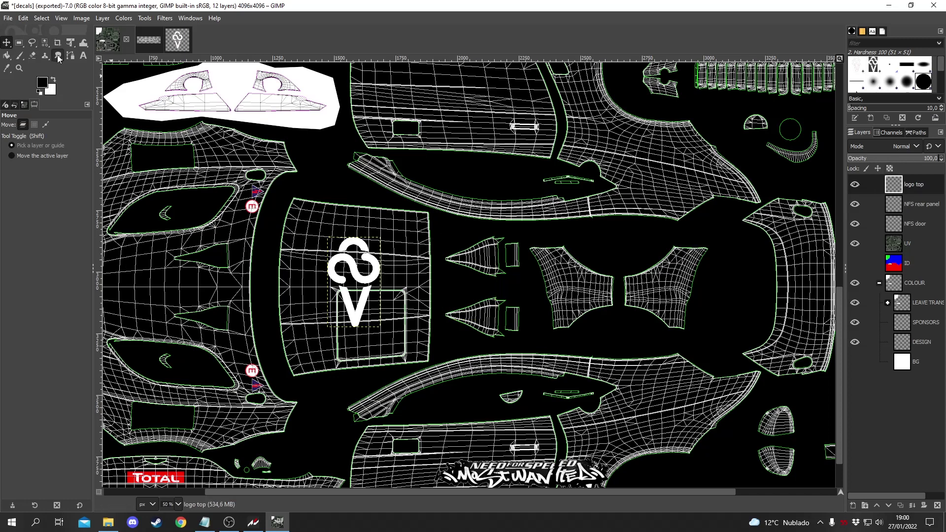
{"action": "left_click", "coordinate": [21, 55]}
{"action": "left_click", "coordinate": [7, 55]}
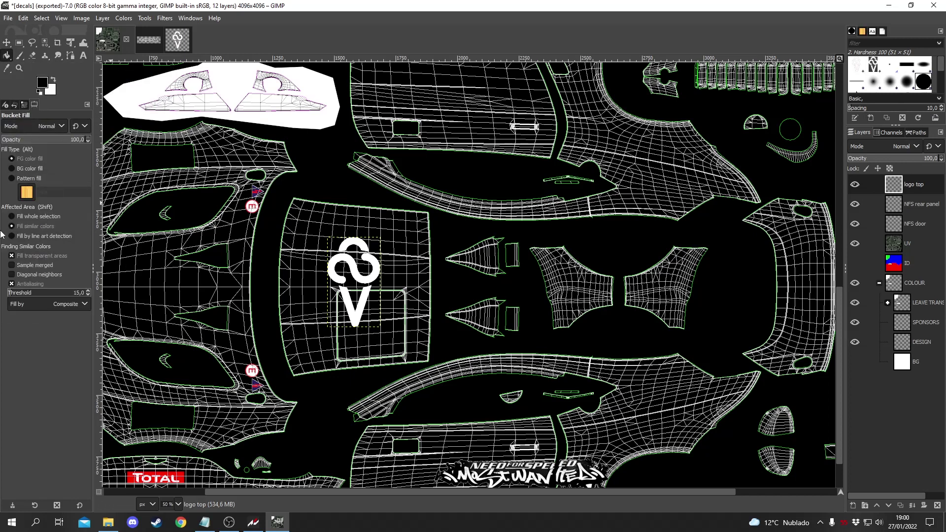
{"action": "left_click", "coordinate": [44, 86]}
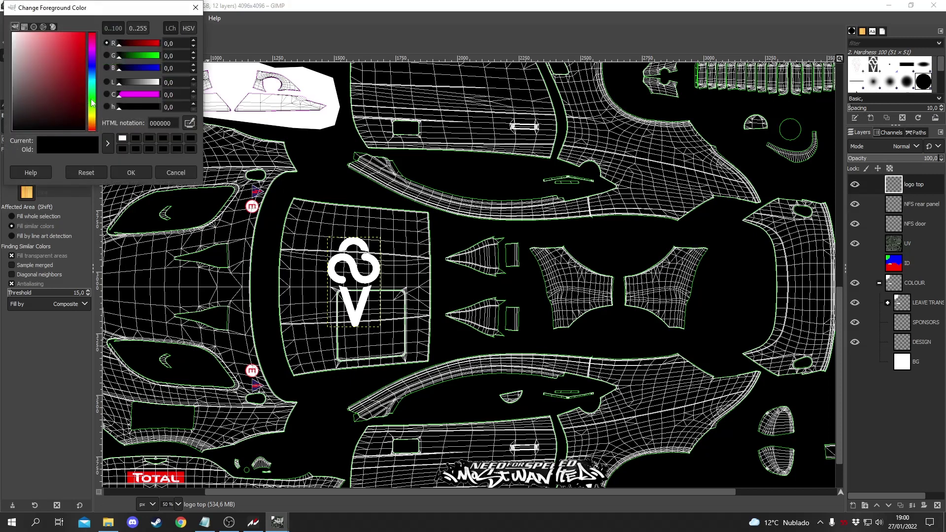
{"action": "left_click", "coordinate": [93, 82]}
{"action": "left_click_drag", "start_coordinate": [82, 81], "coordinate": [84, 33]}
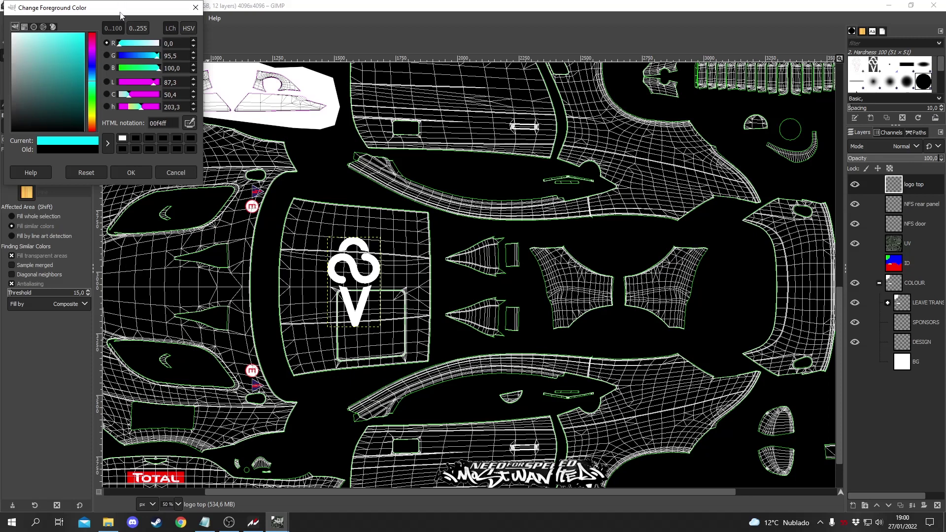
{"action": "left_click", "coordinate": [131, 171]}
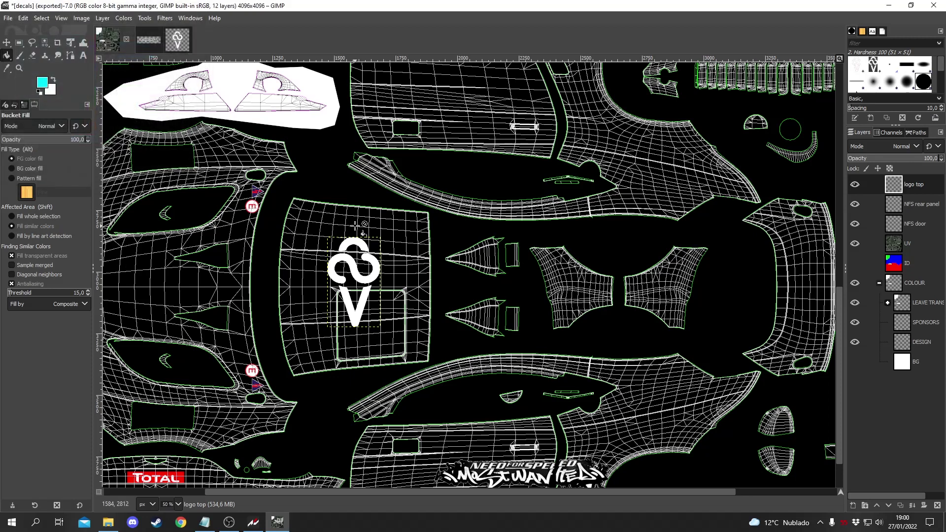
{"action": "left_click", "coordinate": [354, 245]}
{"action": "left_click", "coordinate": [353, 268]}
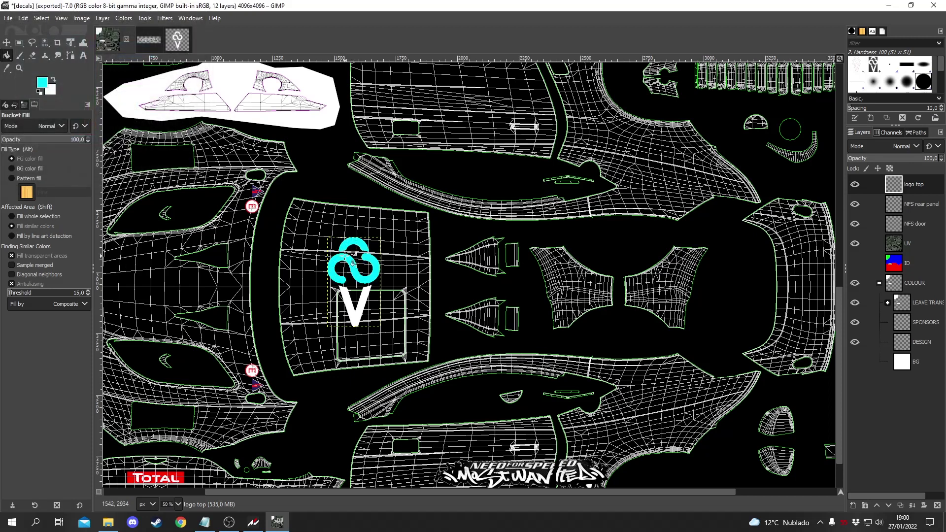
{"action": "left_click", "coordinate": [346, 298]}
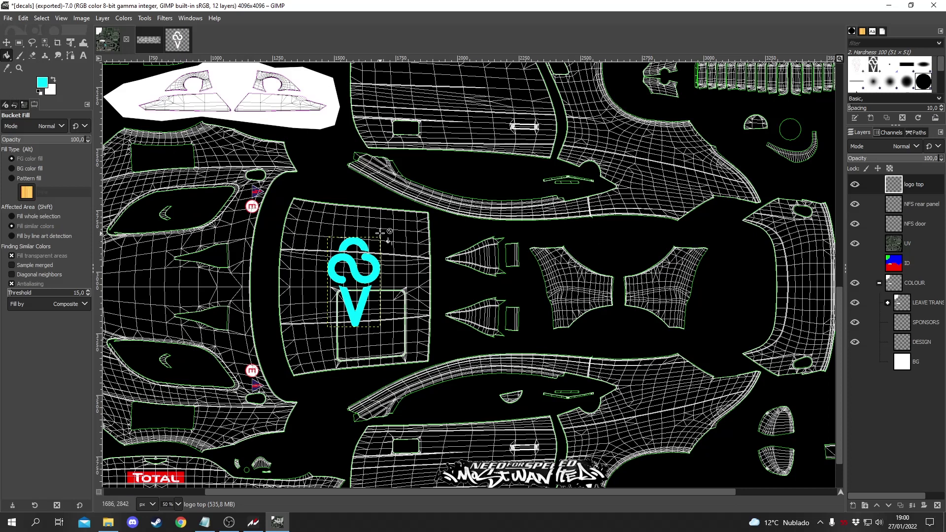
{"action": "left_click", "coordinate": [69, 43]}
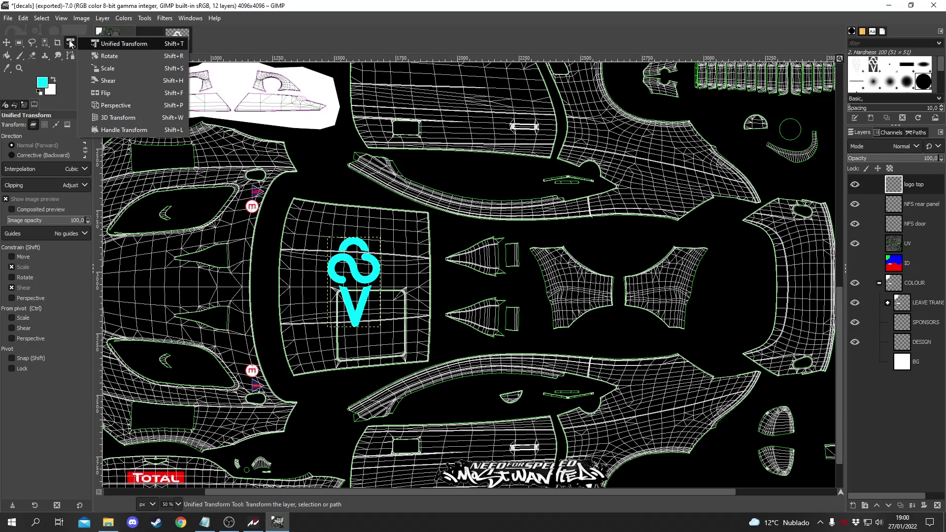
{"action": "left_click", "coordinate": [119, 43]}
{"action": "left_click", "coordinate": [70, 43]}
{"action": "right_click", "coordinate": [916, 183]}
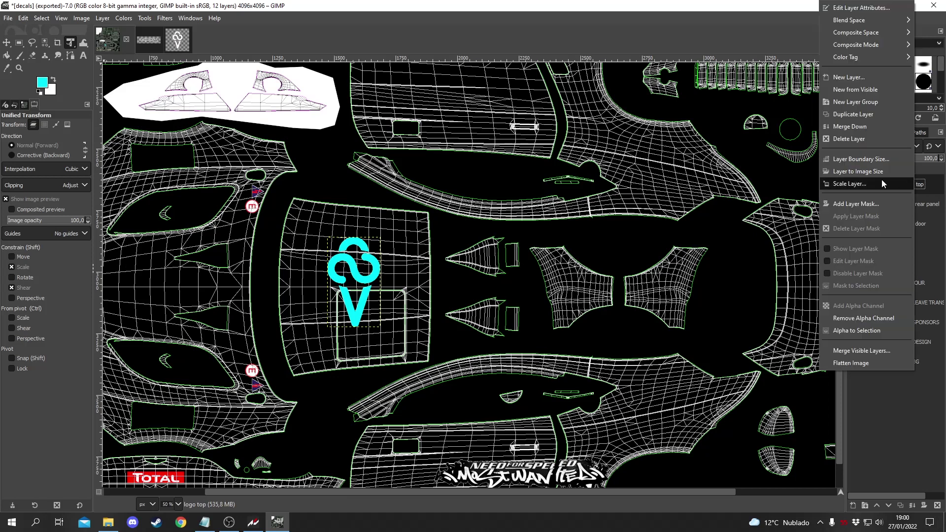
{"action": "key", "text": "Escape"}
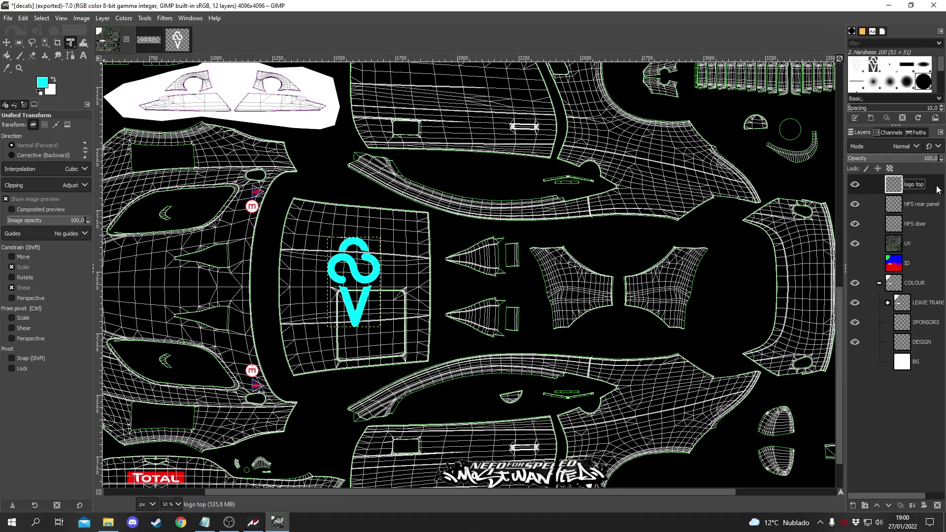
- Rotate the roof logo layer by 90 degrees with the Rotate tool constrained to 15-degree increments
{"action": "left_click", "coordinate": [70, 42]}
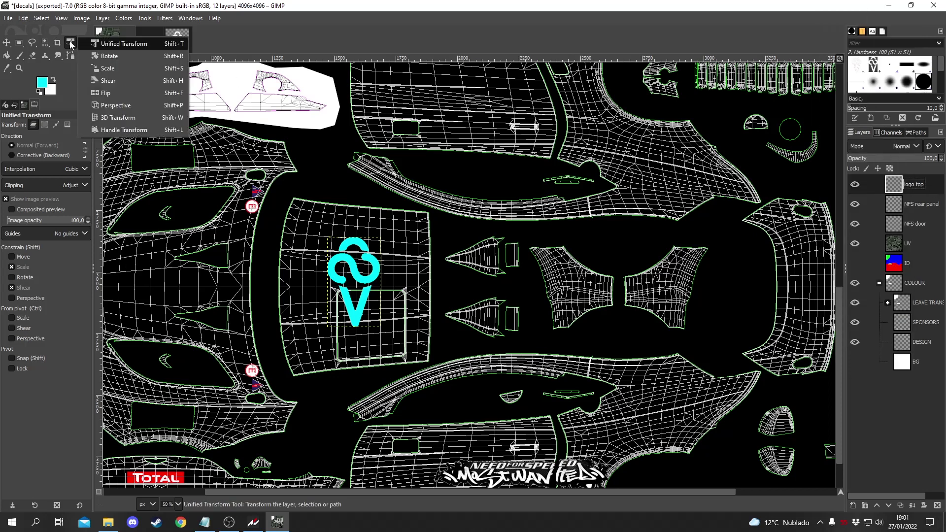
{"action": "left_click", "coordinate": [118, 58]}
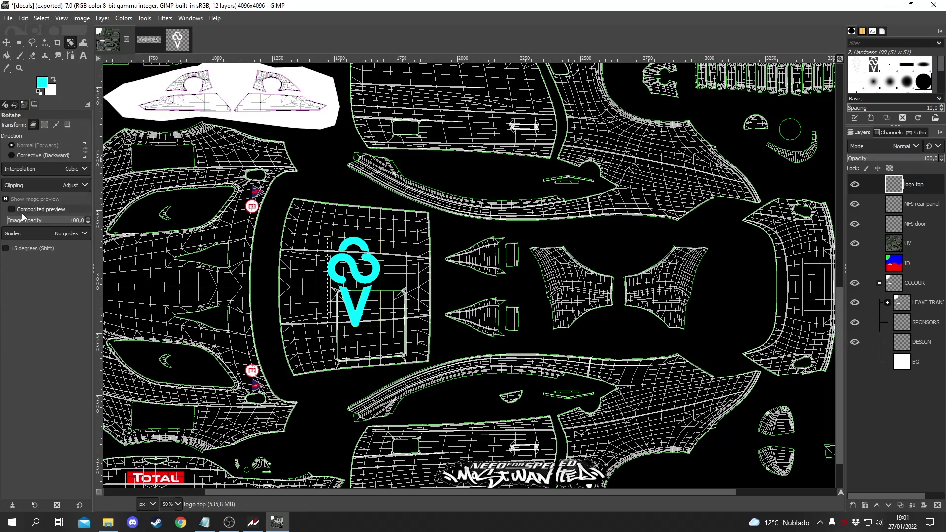
{"action": "left_click", "coordinate": [6, 249]}
{"action": "left_click_drag", "start_coordinate": [371, 253], "coordinate": [412, 266]}
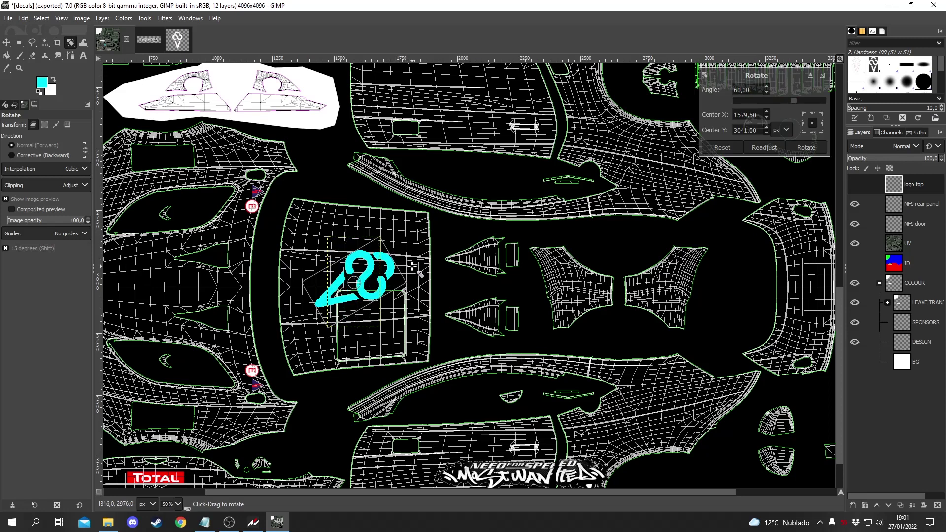
{"action": "left_click", "coordinate": [6, 248]}
{"action": "left_click_drag", "start_coordinate": [365, 269], "coordinate": [308, 163]}
{"action": "left_click", "coordinate": [6, 249]}
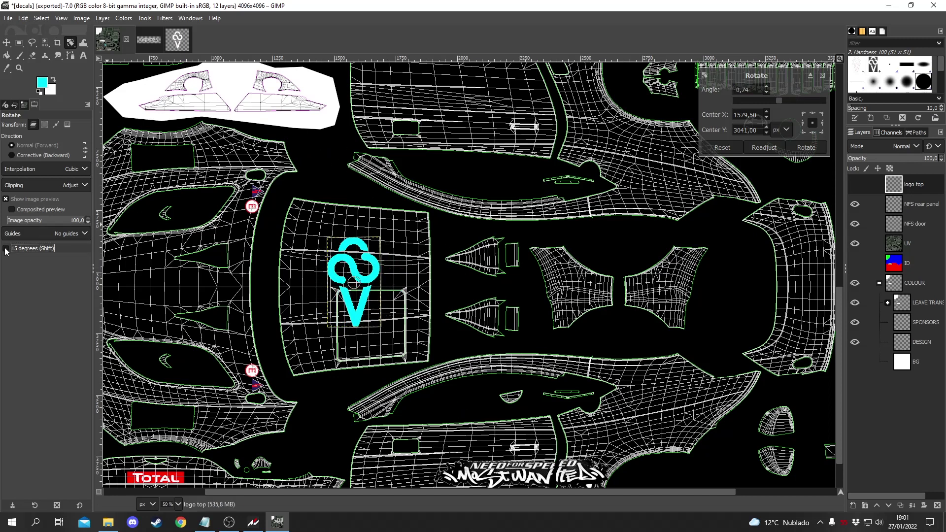
{"action": "left_click_drag", "start_coordinate": [365, 258], "coordinate": [444, 323]}
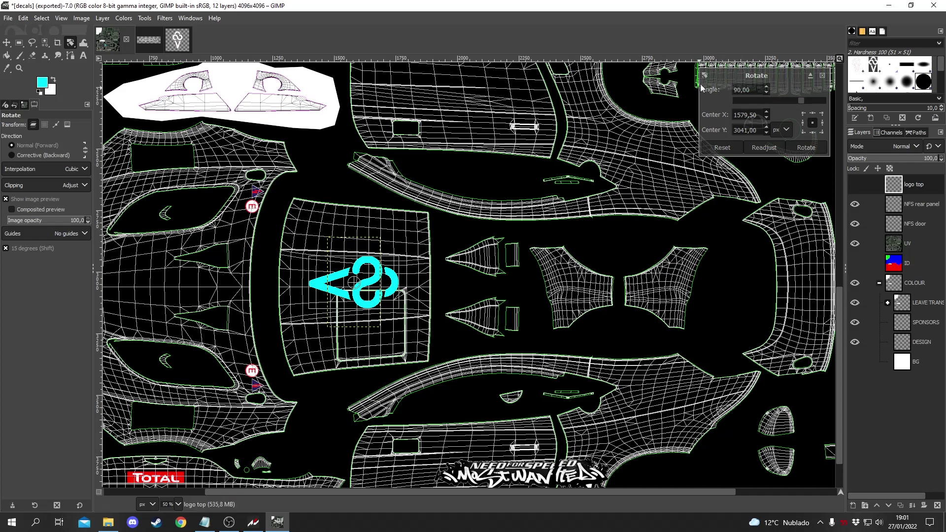
{"action": "left_click", "coordinate": [806, 147]}
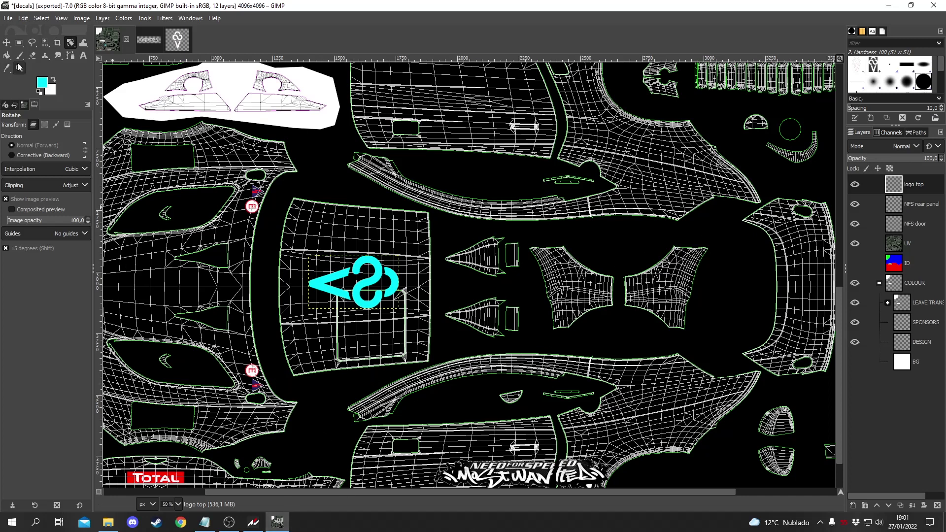
- Draw a text box on the car's hood panel and set its text colour to magenta ff00ff
{"action": "left_click", "coordinate": [84, 56]}
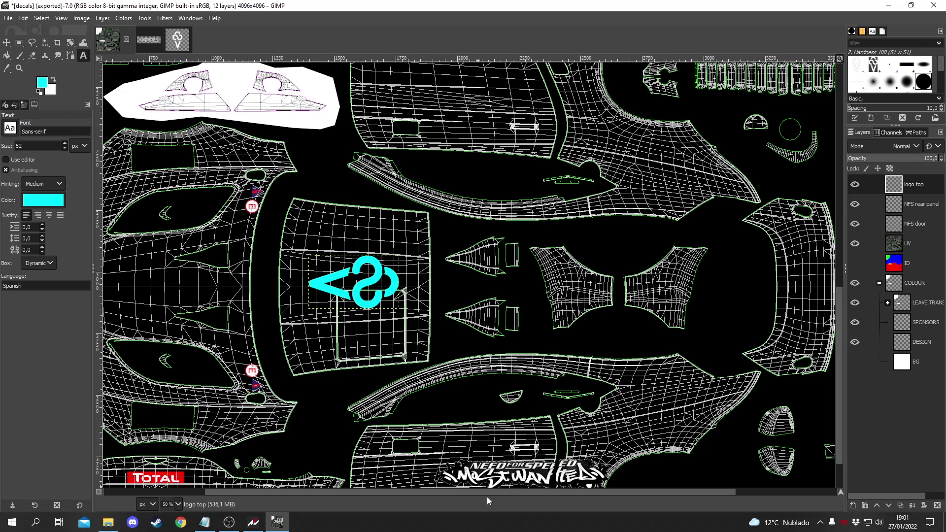
{"action": "left_click_drag", "start_coordinate": [493, 492], "coordinate": [351, 488]}
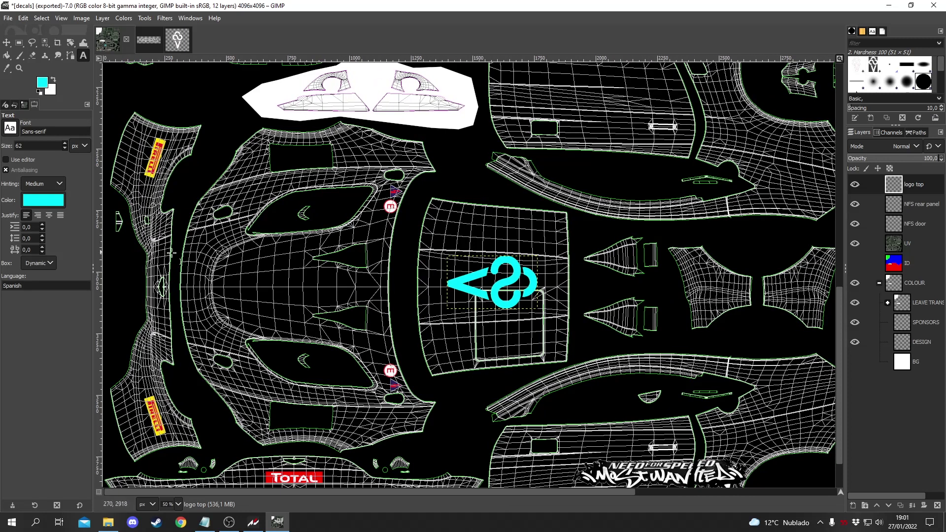
{"action": "left_click_drag", "start_coordinate": [229, 260], "coordinate": [357, 324]}
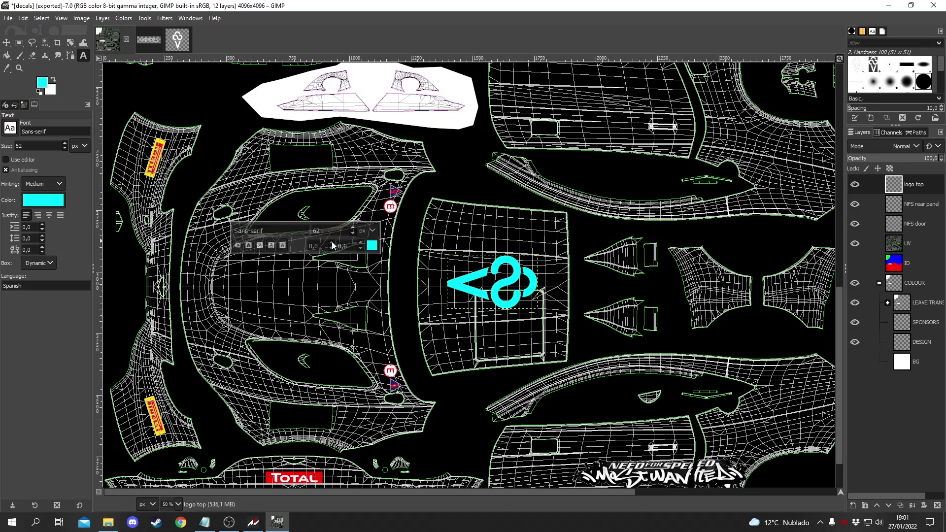
{"action": "left_click", "coordinate": [372, 246]}
{"action": "left_click_drag", "start_coordinate": [320, 244], "coordinate": [204, 149]}
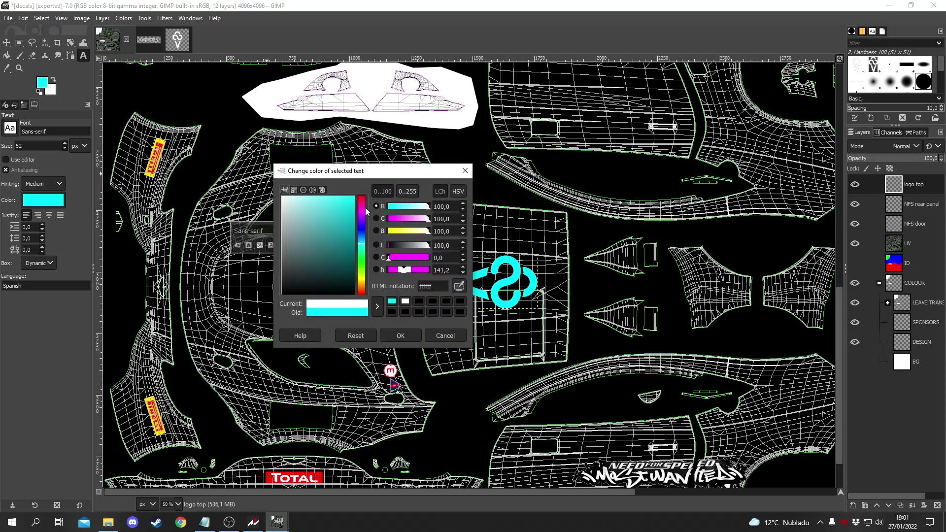
{"action": "left_click_drag", "start_coordinate": [404, 219], "coordinate": [309, 218]}
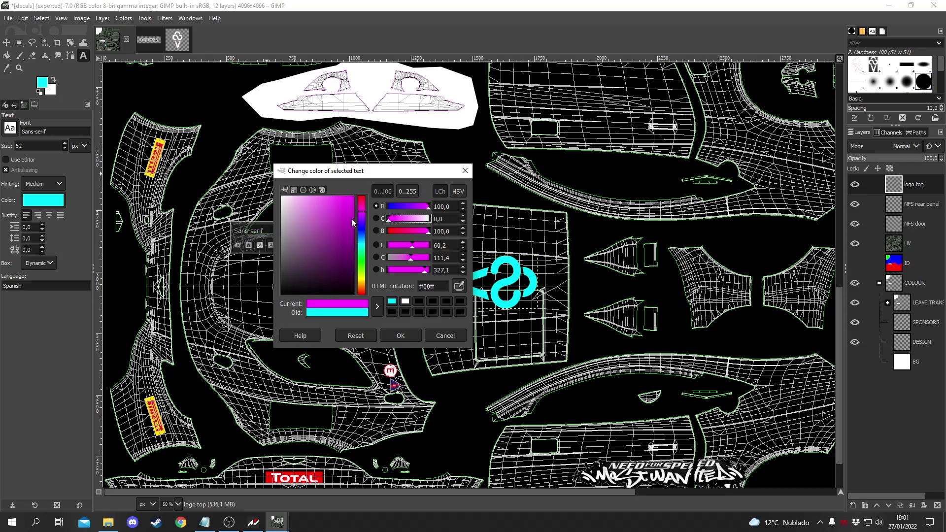
{"action": "left_click", "coordinate": [401, 336]}
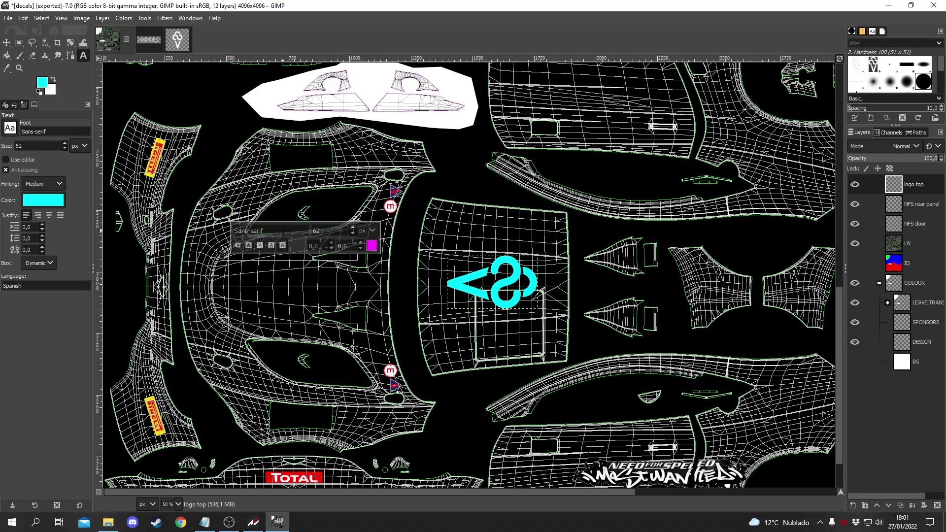
- Set the hood text box's font to Impact Condensed and enter the text "CDL"
{"action": "left_click", "coordinate": [876, 31]}
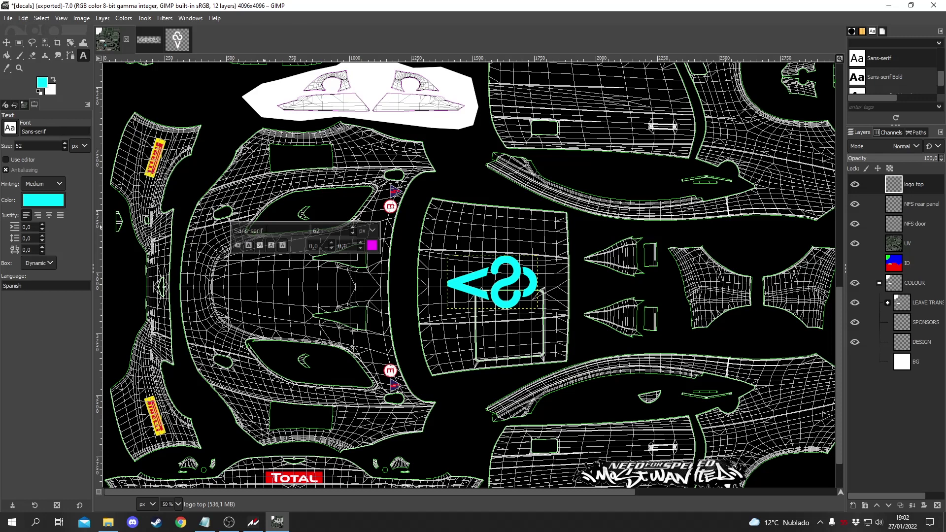
{"action": "left_click_drag", "start_coordinate": [263, 231], "coordinate": [234, 231]}
{"action": "type", "text": "Im"}
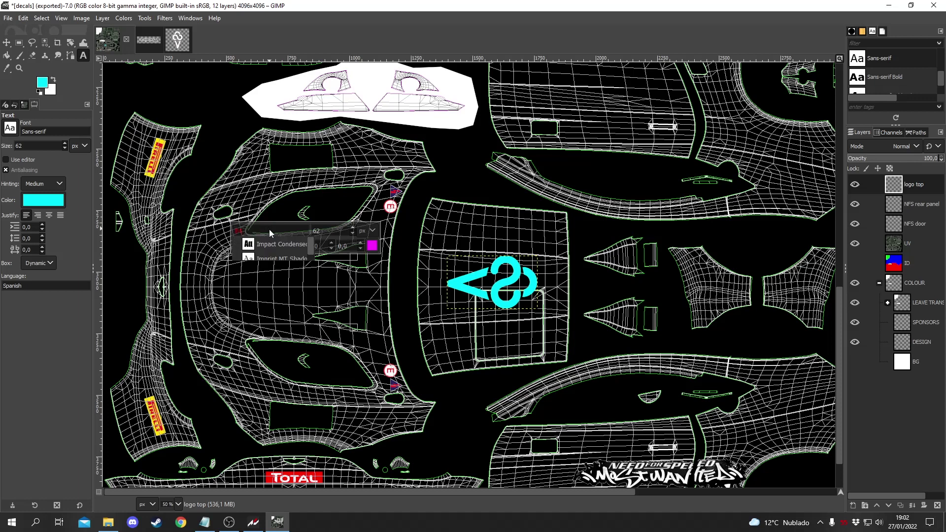
{"action": "left_click", "coordinate": [271, 244]}
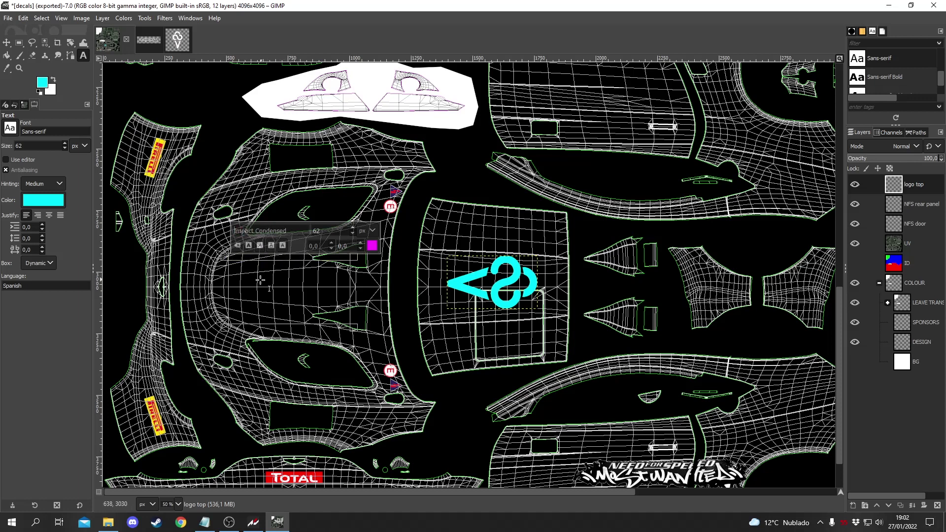
{"action": "type", "text": "CDL"}
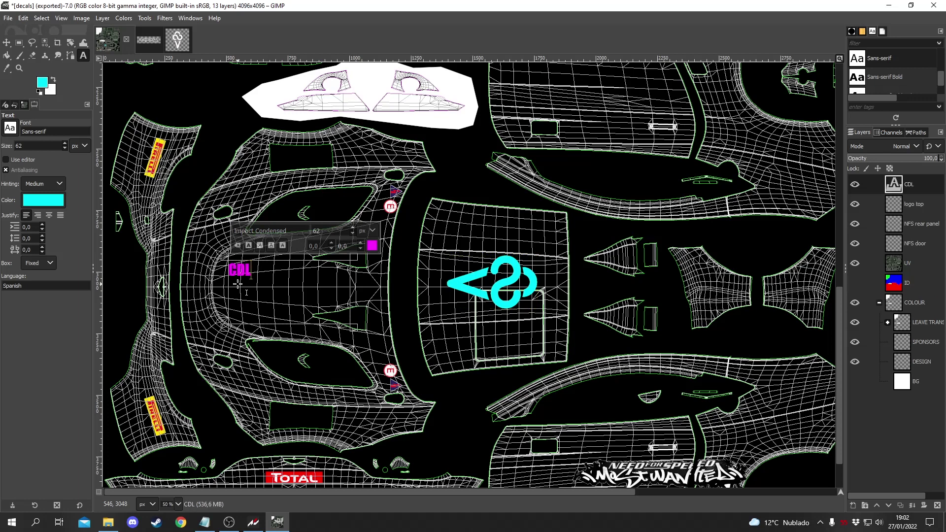
- Enlarge the font list to find the 911 Porscha font and apply it to the CDL text on the hood
{"action": "triple_click", "coordinate": [266, 231]}
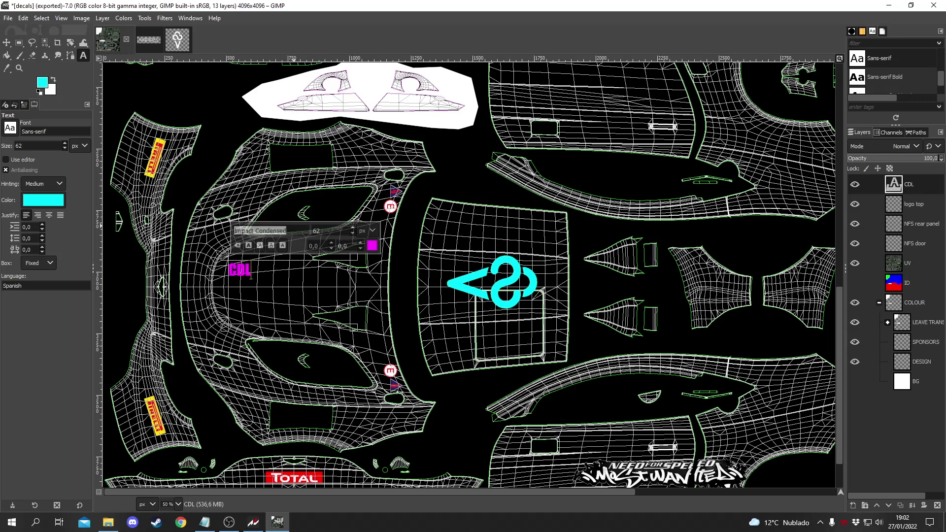
{"action": "key", "text": "BackSpace"}
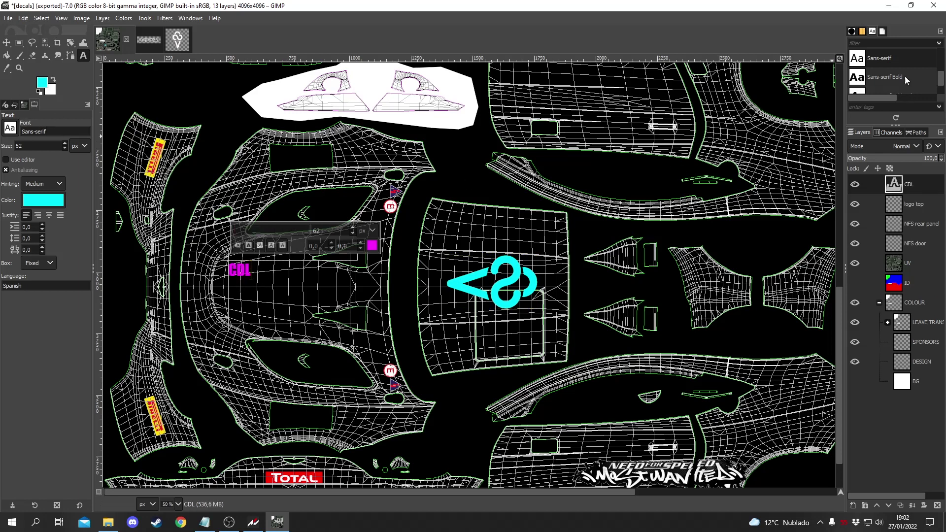
{"action": "scroll", "coordinate": [943, 78], "scroll_direction": "up", "scroll_amount": 6}
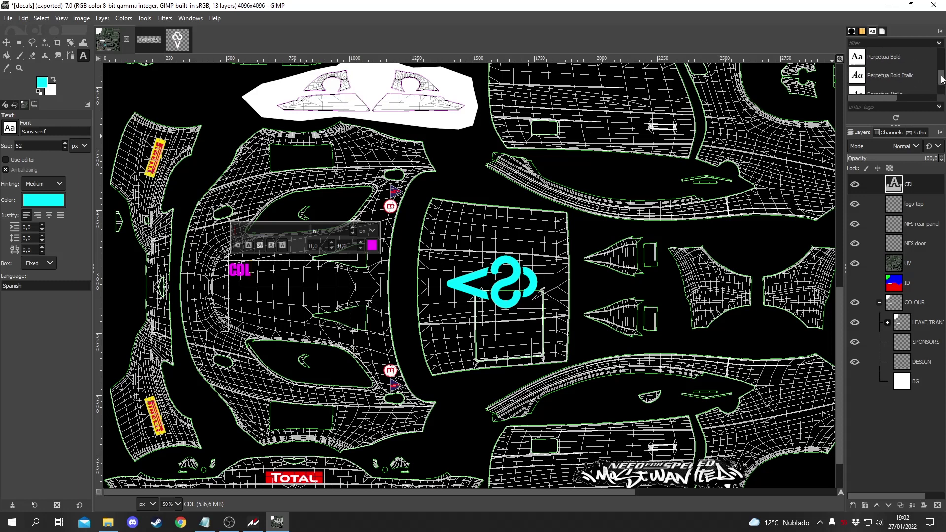
{"action": "scroll", "coordinate": [942, 77], "scroll_direction": "up", "scroll_amount": 8}
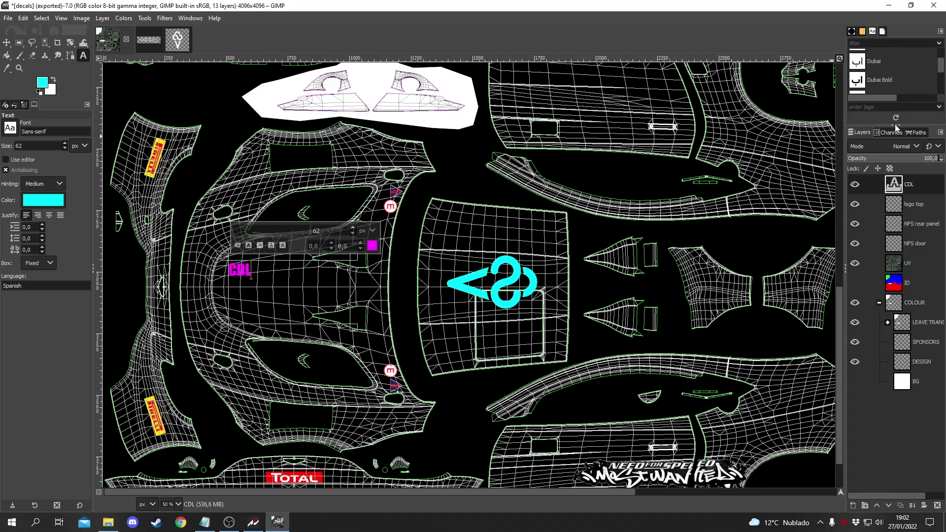
{"action": "left_click_drag", "start_coordinate": [896, 127], "coordinate": [900, 193]}
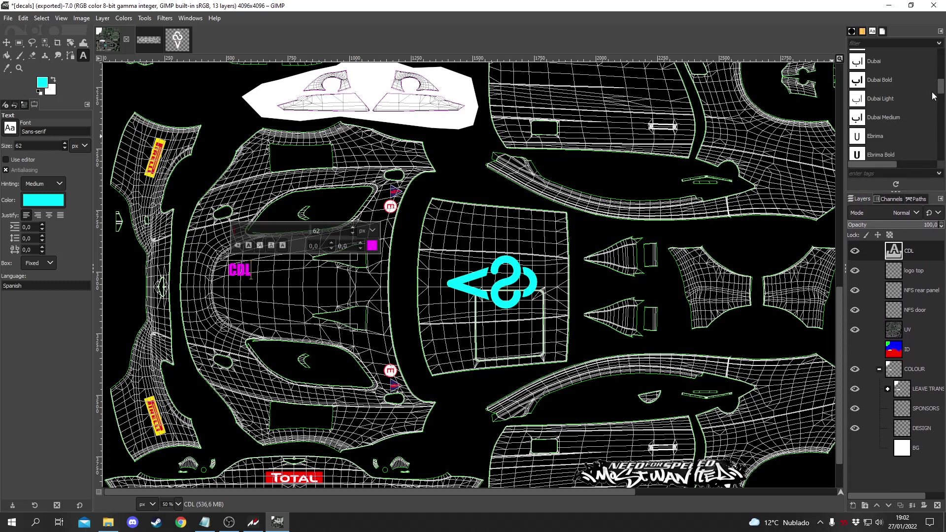
{"action": "scroll", "coordinate": [892, 103], "scroll_direction": "up", "scroll_amount": 10}
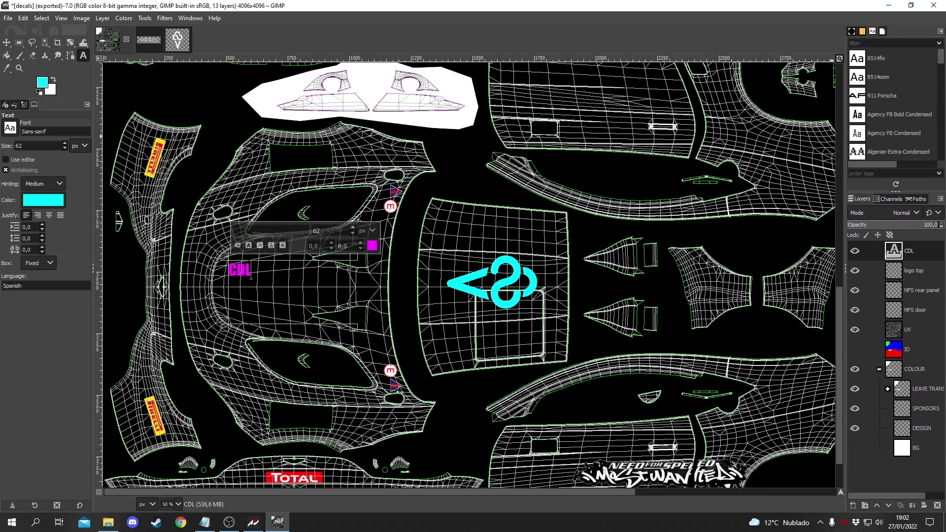
{"action": "left_click", "coordinate": [866, 98]}
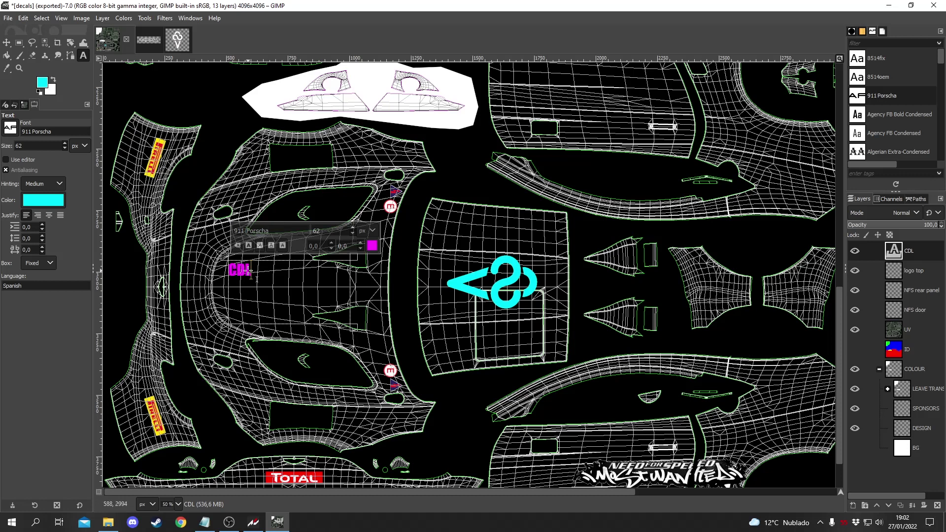
{"action": "double_click", "coordinate": [251, 276]}
{"action": "left_click_drag", "start_coordinate": [287, 230], "coordinate": [234, 231]}
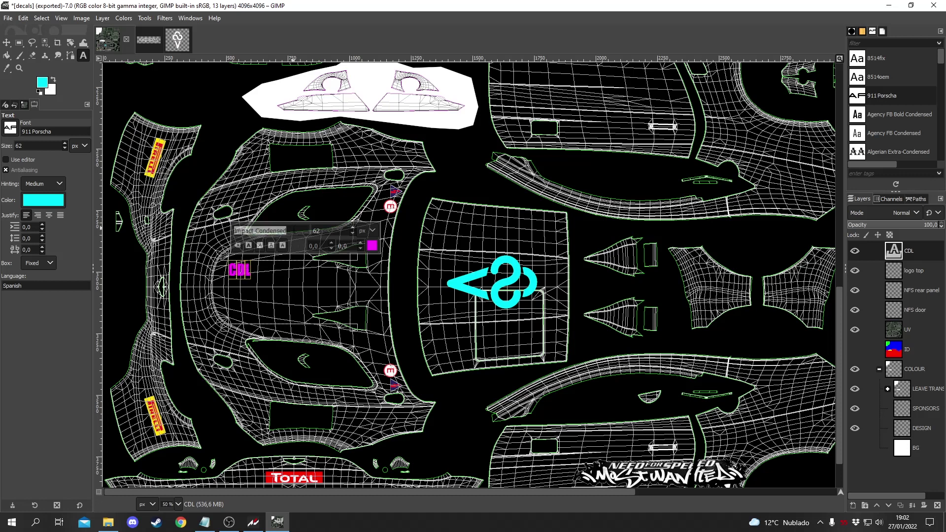
{"action": "type", "text": "911 Porscha"}
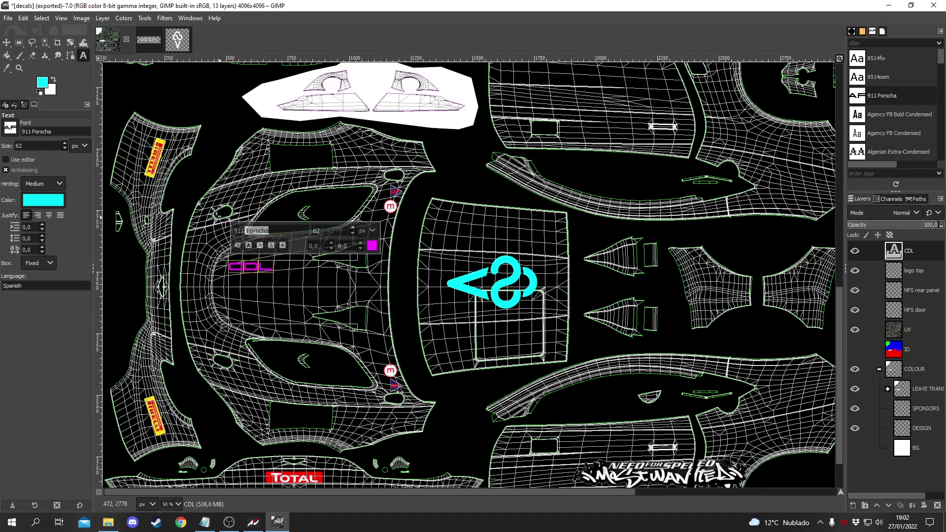
- Set the size of the CDL text on the hood to 120 px
{"action": "left_click", "coordinate": [351, 228]}
{"action": "left_click_drag", "start_coordinate": [354, 228], "coordinate": [354, 228]}
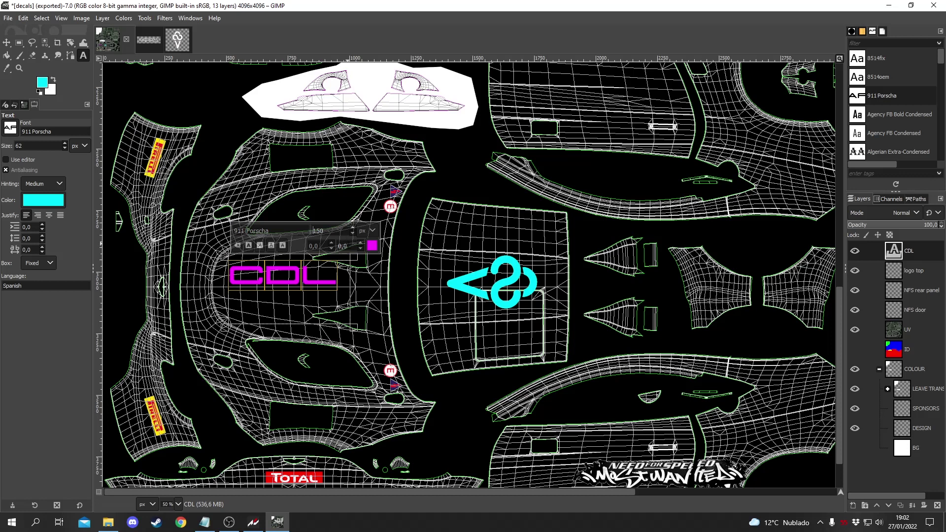
{"action": "left_click_drag", "start_coordinate": [352, 233], "coordinate": [352, 233]}
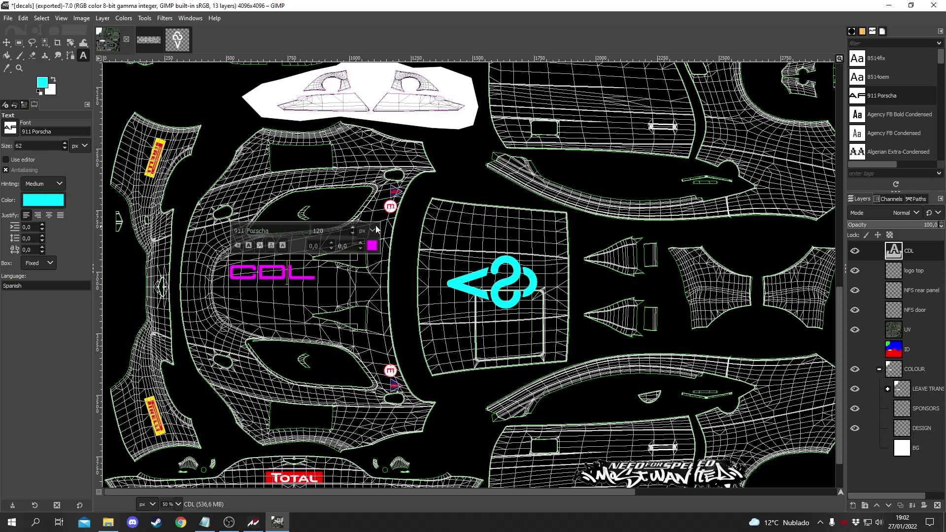
{"action": "left_click", "coordinate": [7, 45]}
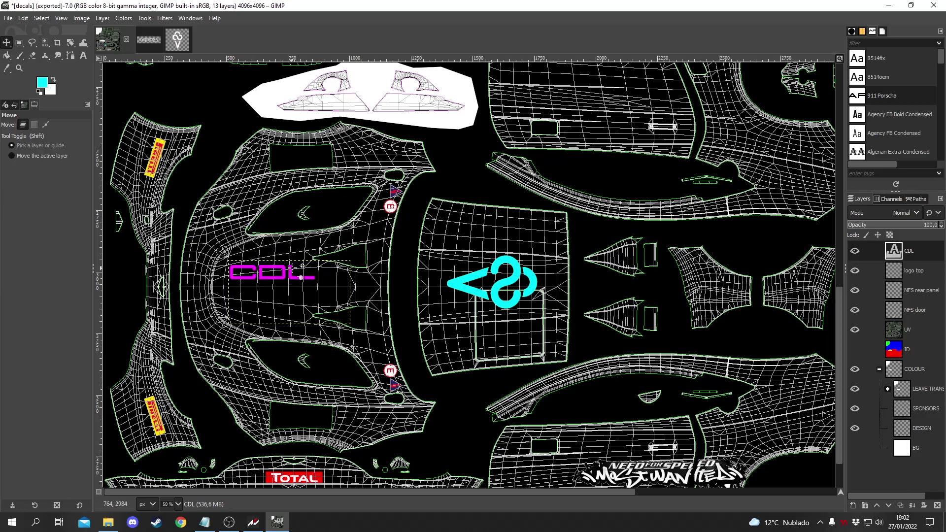
- Rotate the CDL text layer by 90 degrees and place it across the middle of the hood
{"action": "left_click", "coordinate": [83, 46]}
{"action": "left_click", "coordinate": [71, 42]}
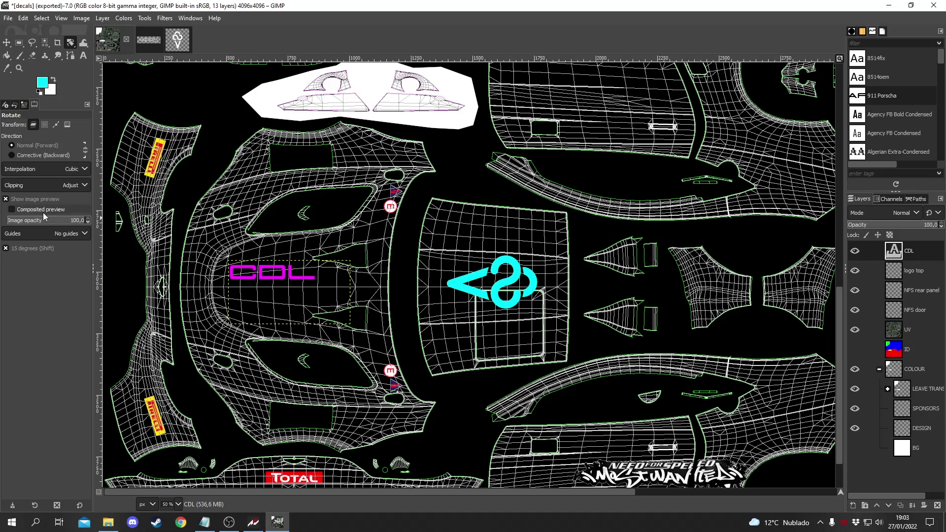
{"action": "left_click_drag", "start_coordinate": [299, 268], "coordinate": [287, 294]}
{"action": "left_click", "coordinate": [7, 43]}
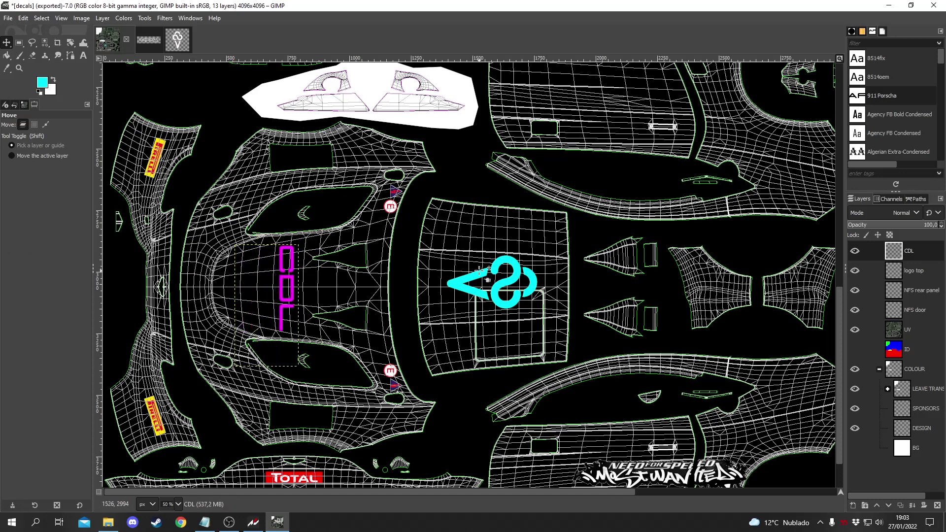
- Duplicate the NFS door layer and rename the copy "Door RIGHT", with the whole image fitted in view
{"action": "left_click", "coordinate": [63, 18]}
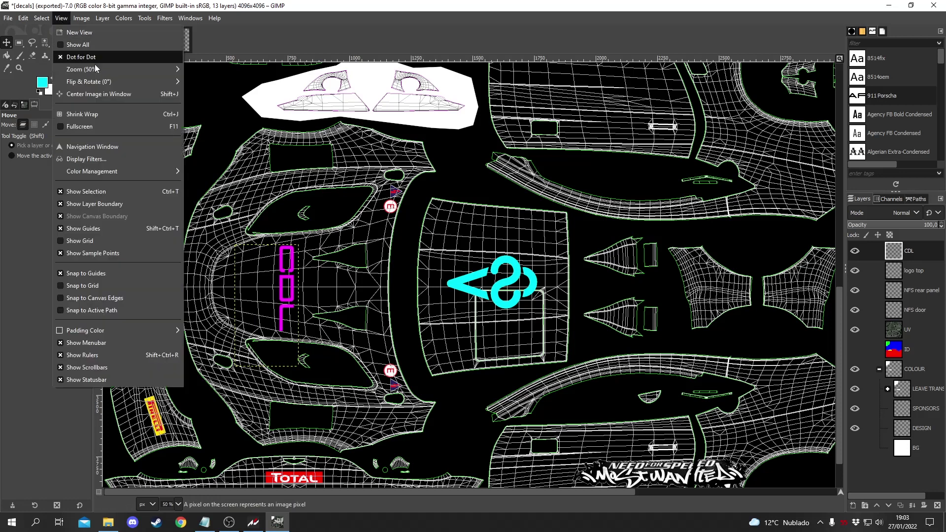
{"action": "mouse_move", "coordinate": [148, 71]}
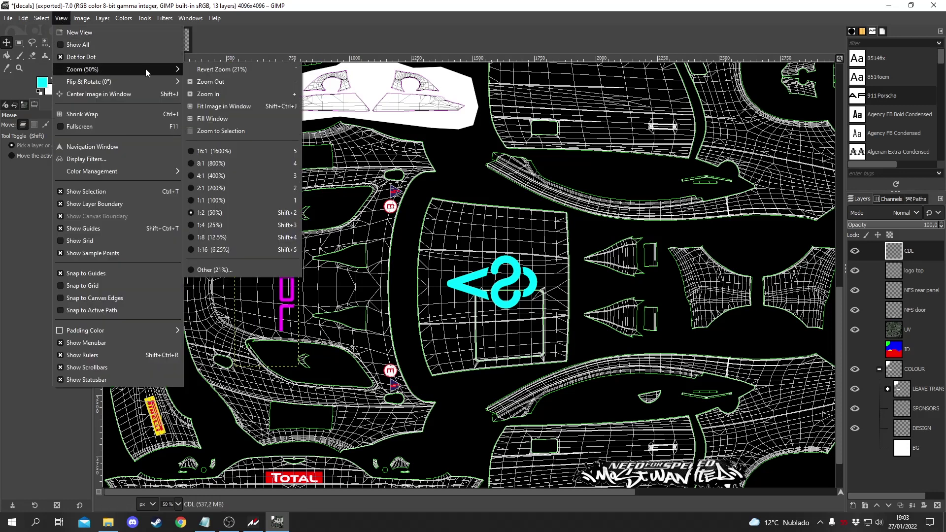
{"action": "left_click", "coordinate": [238, 108]}
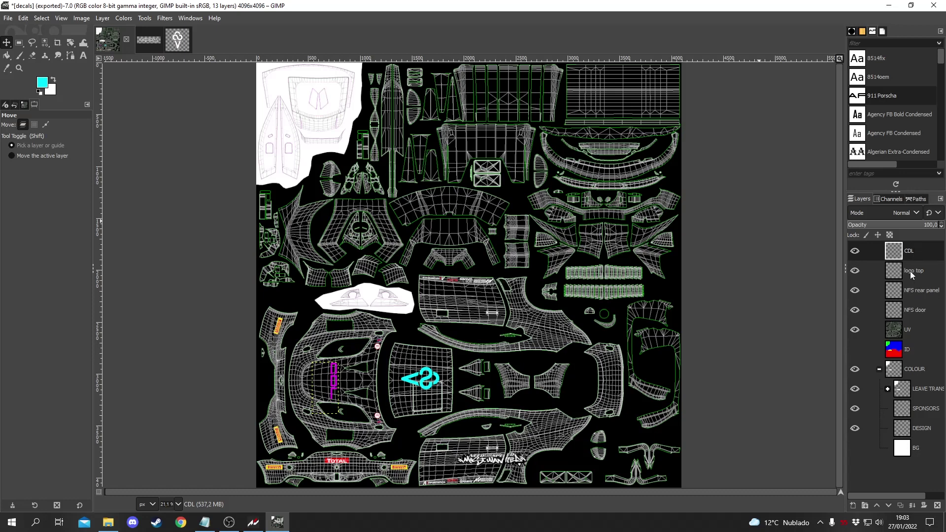
{"action": "left_click", "coordinate": [855, 331]}
{"action": "left_click", "coordinate": [855, 329]}
{"action": "left_click", "coordinate": [918, 311]}
{"action": "right_click", "coordinate": [918, 310]}
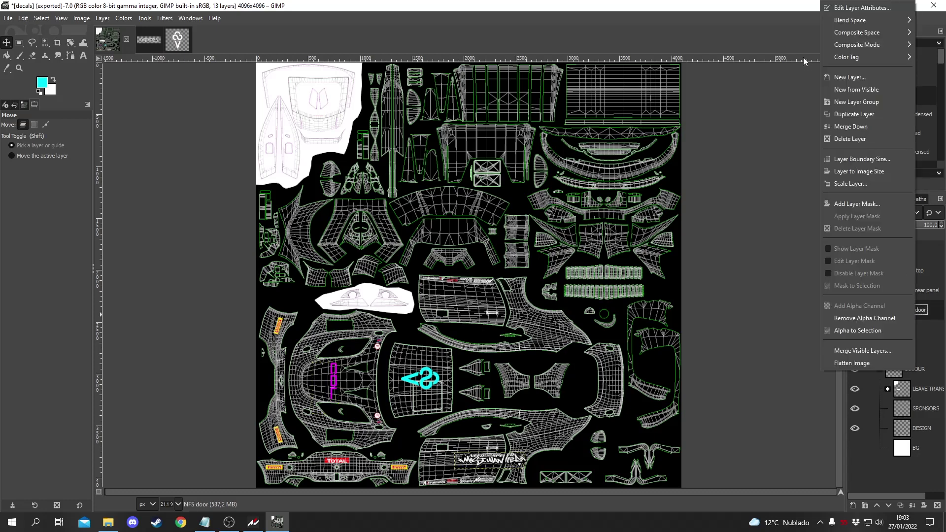
{"action": "left_click", "coordinate": [853, 115]}
{"action": "right_click", "coordinate": [923, 315]}
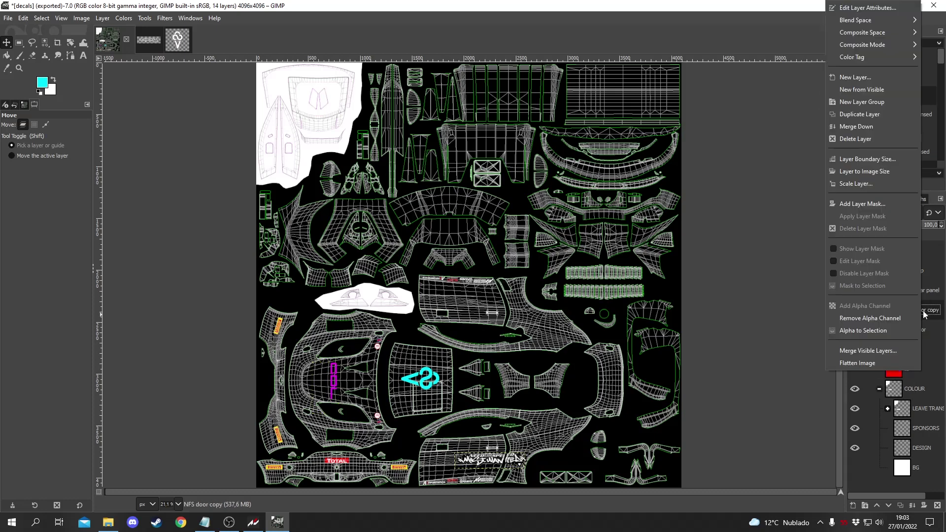
{"action": "double_click", "coordinate": [936, 310]}
{"action": "type", "text": "Door RIGHT"}
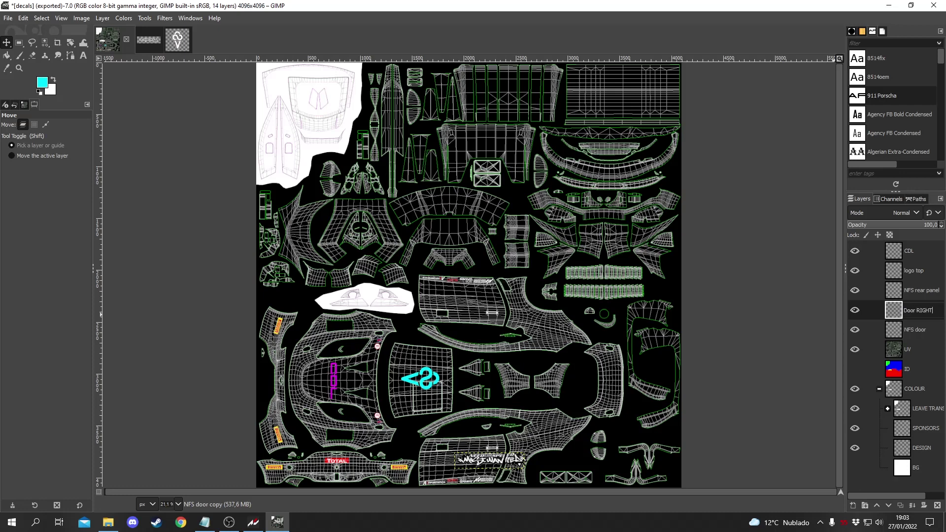
{"action": "key", "text": "Return"}
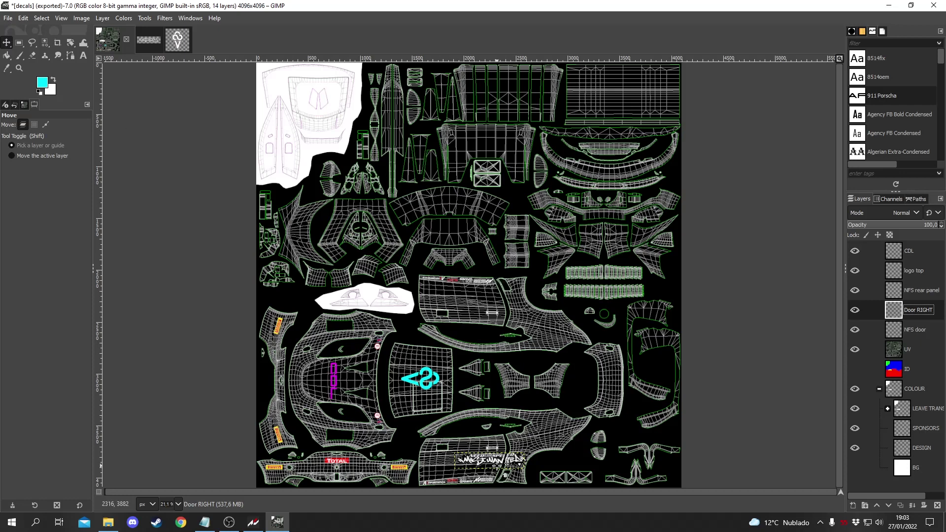
- Move the Door RIGHT logo onto the opposite door panel and rotate it by 180 degrees
{"action": "left_click_drag", "start_coordinate": [493, 468], "coordinate": [489, 305]}
{"action": "left_click_drag", "start_coordinate": [492, 304], "coordinate": [492, 309]}
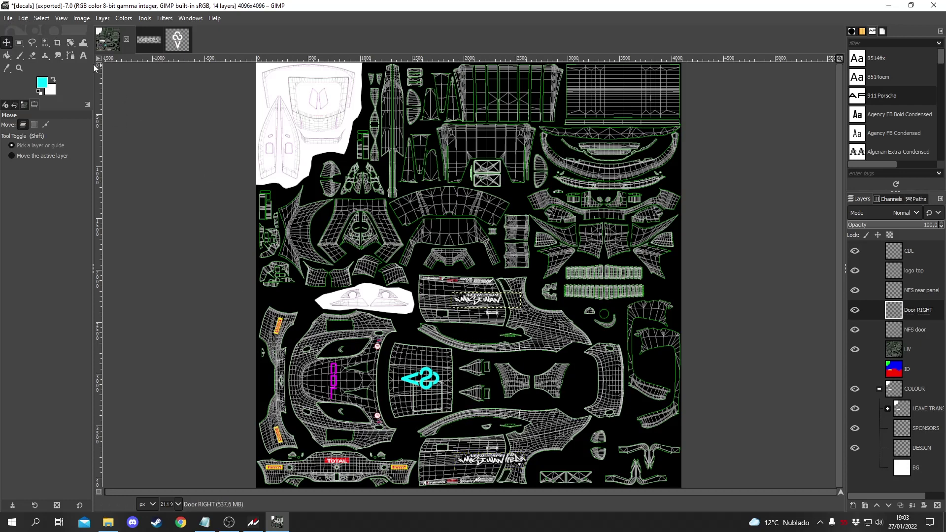
{"action": "left_click", "coordinate": [71, 42]}
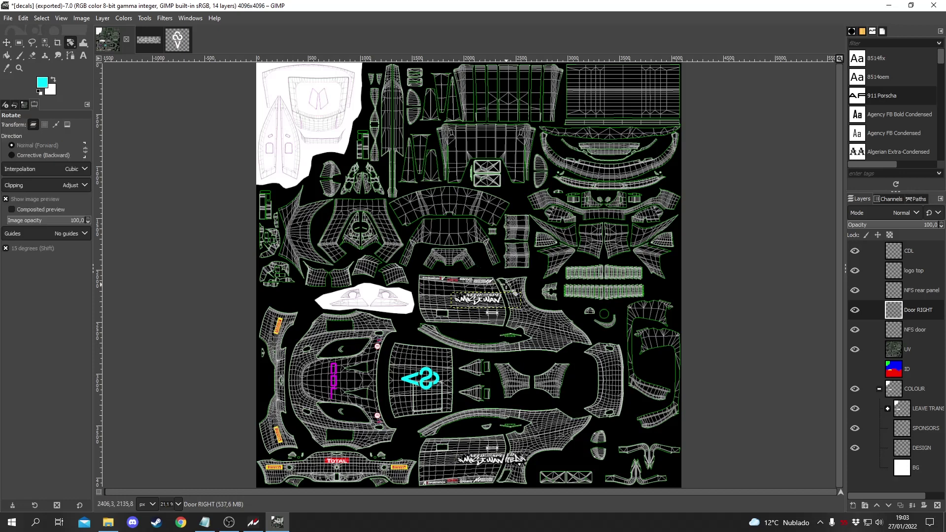
{"action": "left_click_drag", "start_coordinate": [508, 285], "coordinate": [393, 373]}
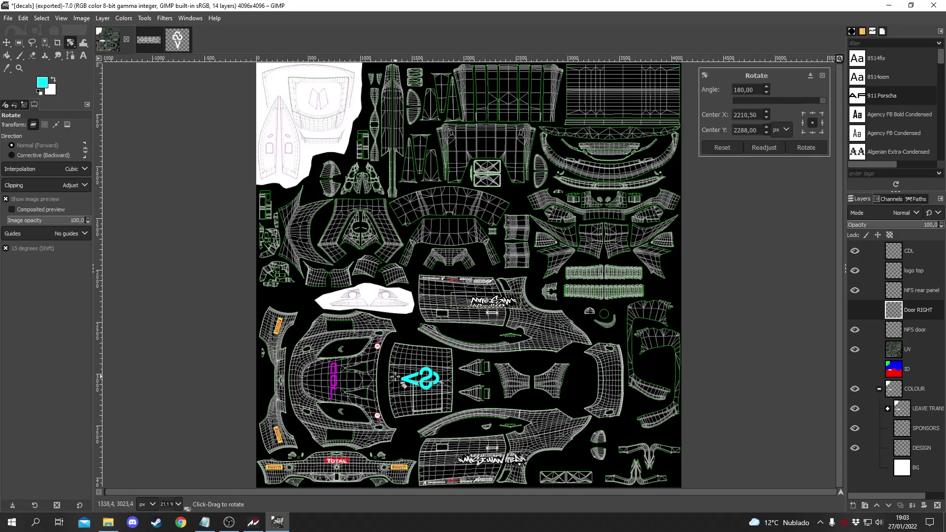
{"action": "left_click", "coordinate": [7, 43]}
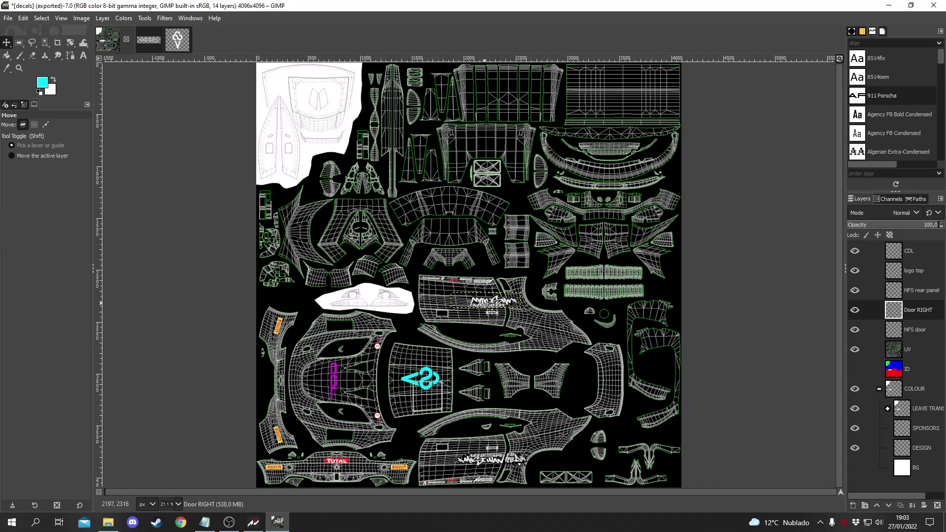
- Reposition the rotated Door RIGHT logo so it sits within the door panel, ahead of the panel's rear edge
{"action": "left_click_drag", "start_coordinate": [492, 311], "coordinate": [478, 311]}
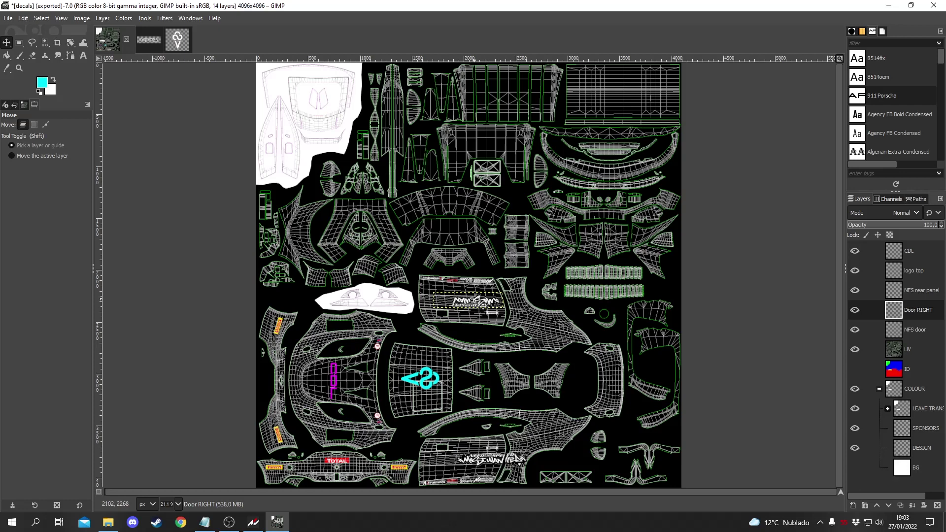
{"action": "left_click_drag", "start_coordinate": [484, 309], "coordinate": [507, 310]}
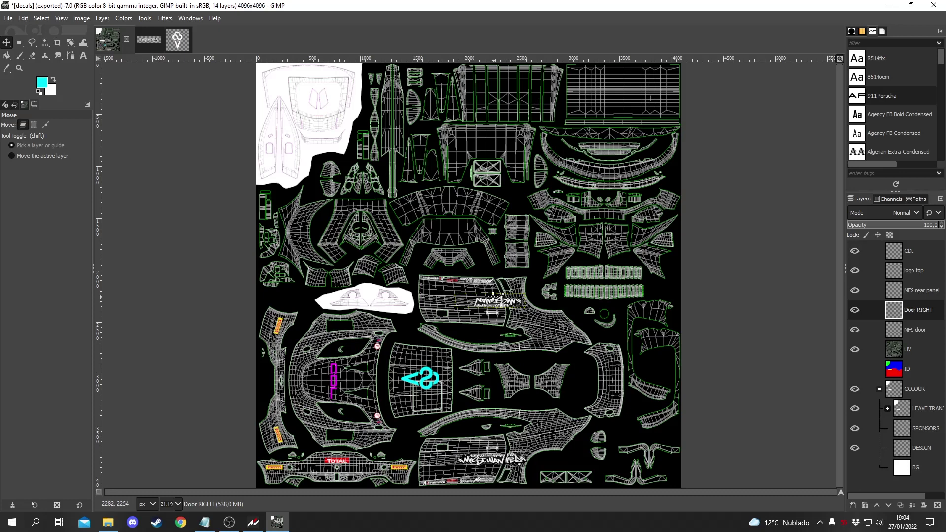
{"action": "left_click_drag", "start_coordinate": [505, 307], "coordinate": [507, 308]}
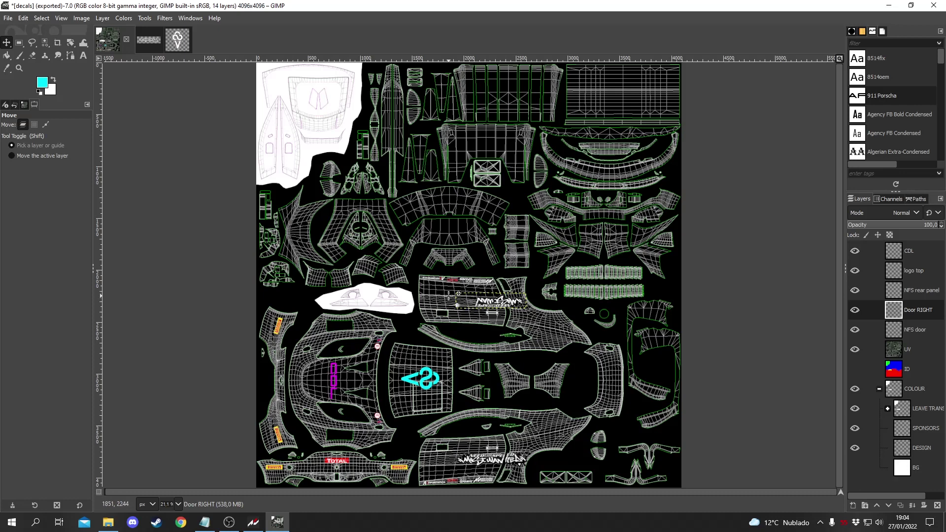
{"action": "left_click_drag", "start_coordinate": [500, 309], "coordinate": [464, 312]}
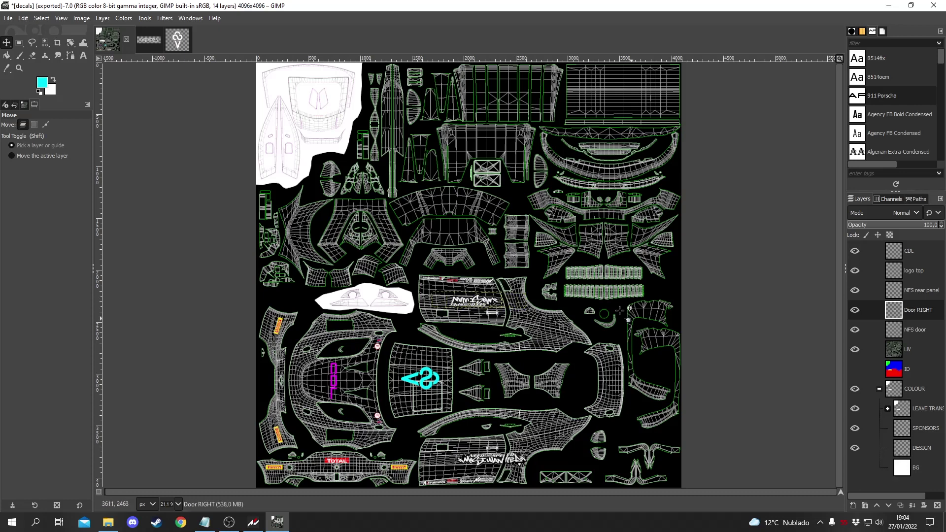
- Hide the UV layer and the COLOUR group's template layers, and export the image as decals.png in the CDL boi folder, replacing the existing file
{"action": "left_click", "coordinate": [856, 349]}
{"action": "left_click_drag", "start_coordinate": [855, 408], "coordinate": [855, 448]}
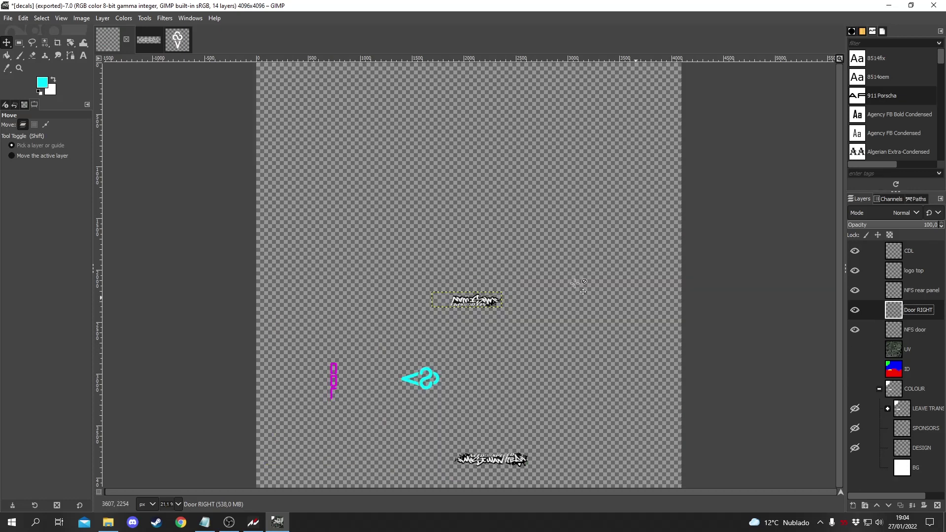
{"action": "left_click", "coordinate": [8, 19]}
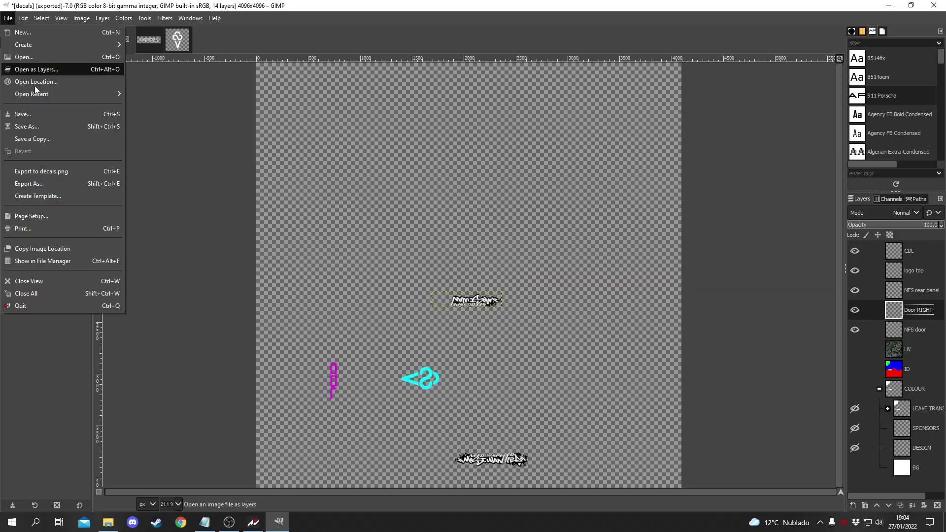
{"action": "left_click", "coordinate": [43, 182]}
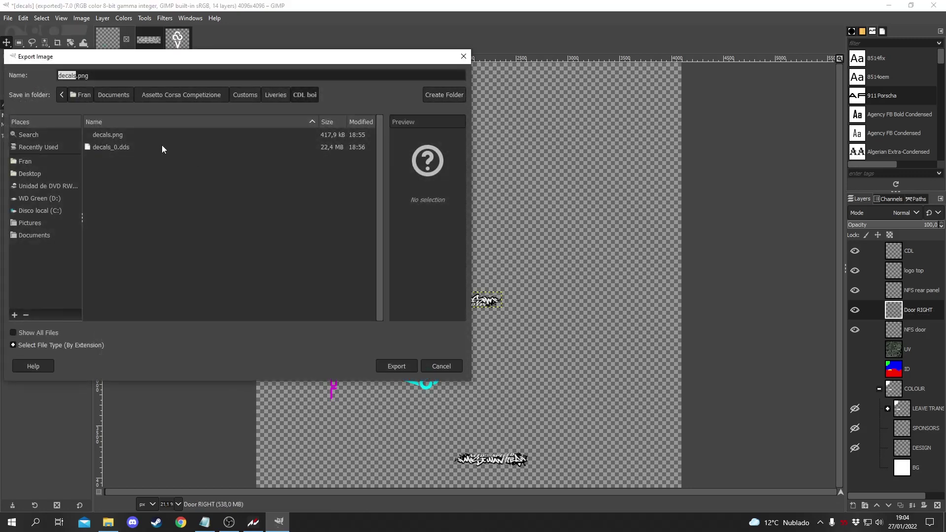
{"action": "left_click", "coordinate": [397, 366]}
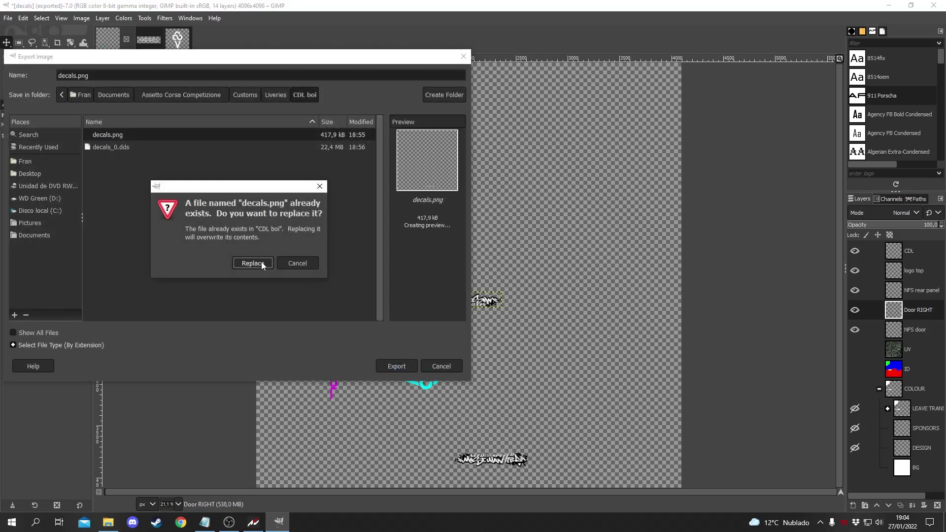
{"action": "left_click", "coordinate": [308, 264]}
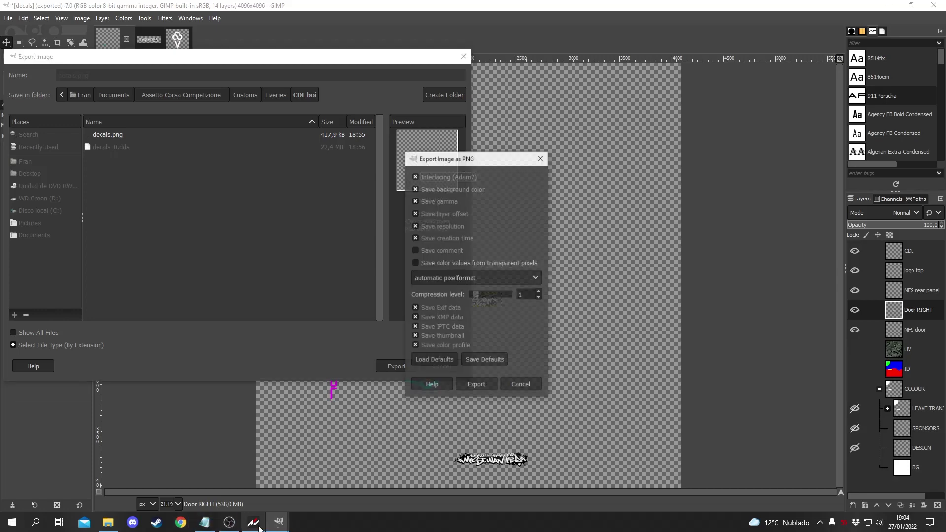
{"action": "left_click", "coordinate": [474, 387]}
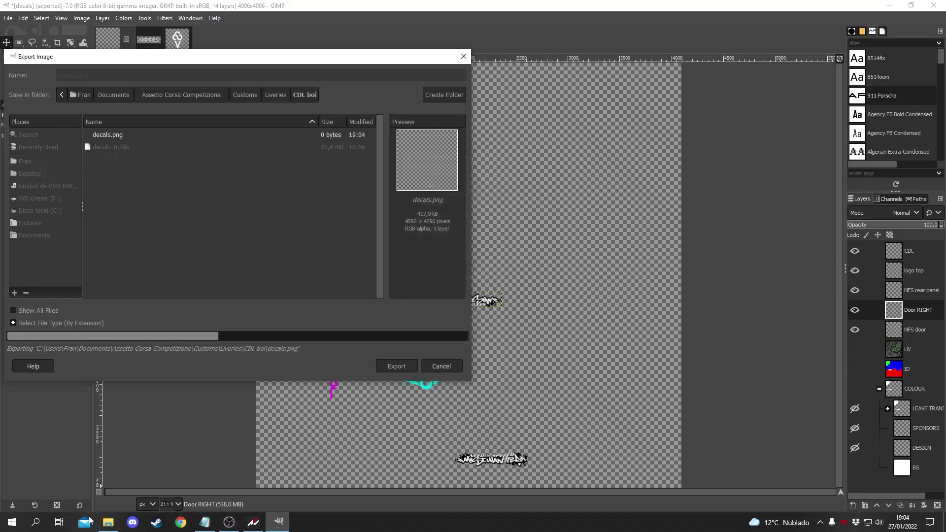
- Switch to File Explorer and delete decals_0.dds from the CDL boi livery folder
{"action": "left_click", "coordinate": [108, 522]}
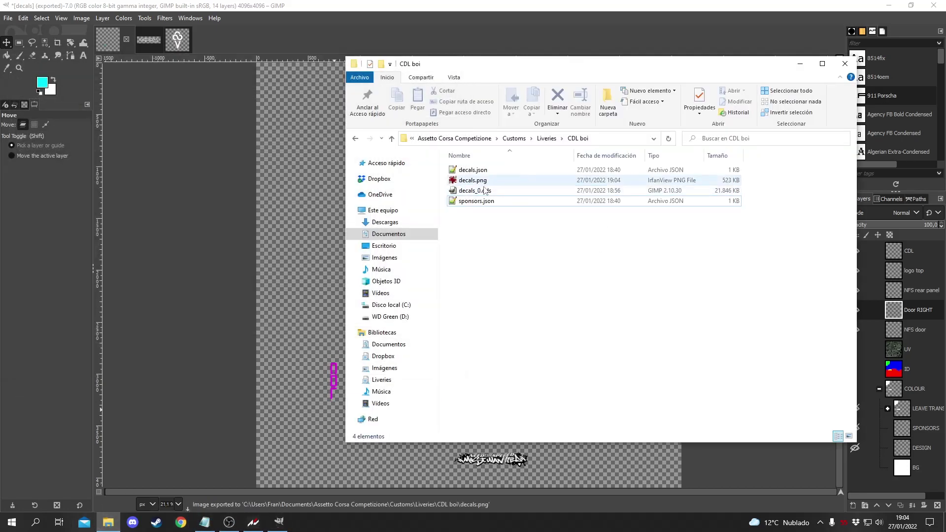
{"action": "left_click", "coordinate": [483, 191]}
{"action": "right_click", "coordinate": [486, 195]}
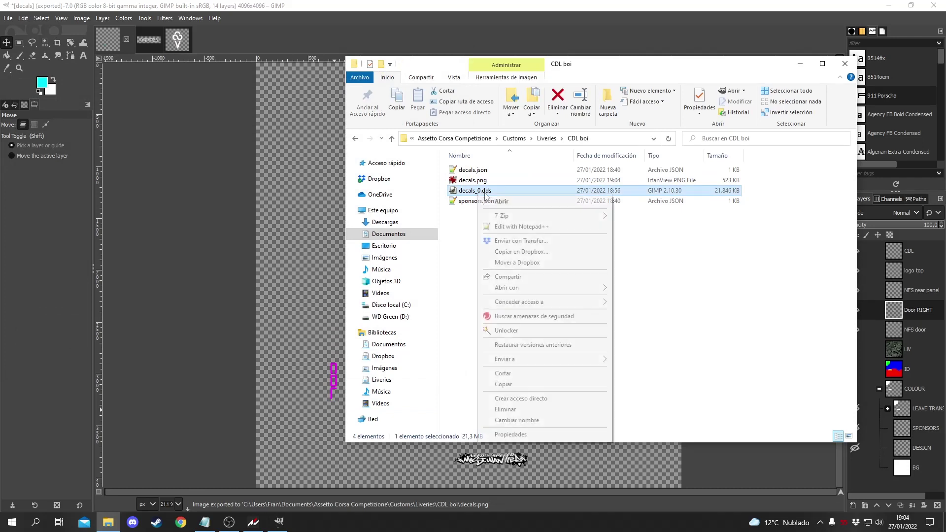
{"action": "left_click", "coordinate": [506, 409]}
- Switch to Assetto Corsa Competizione and reload the livery by selecting #24 Kobe! and reselecting #1 CDL boi
{"action": "left_click", "coordinate": [253, 522]}
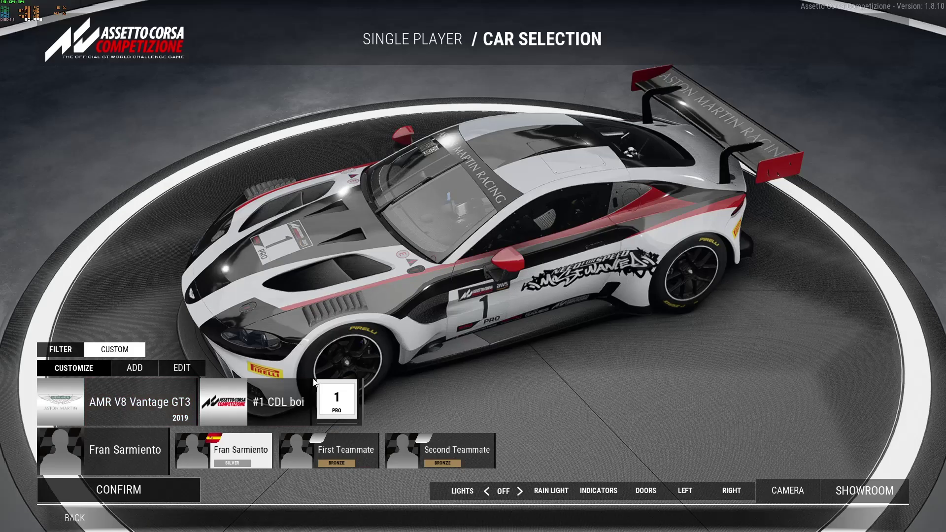
{"action": "left_click", "coordinate": [261, 399]}
{"action": "left_click", "coordinate": [231, 189]}
{"action": "left_click", "coordinate": [270, 351]}
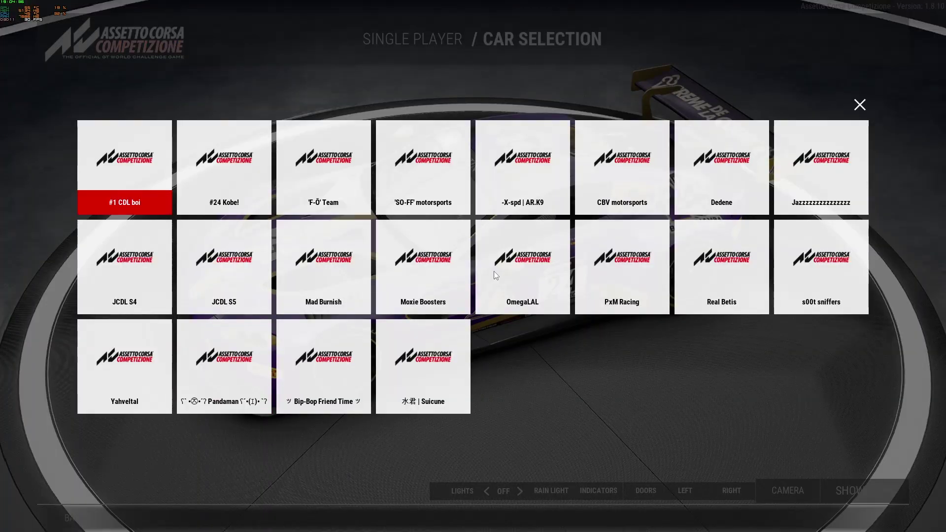
{"action": "key", "text": "Return"}
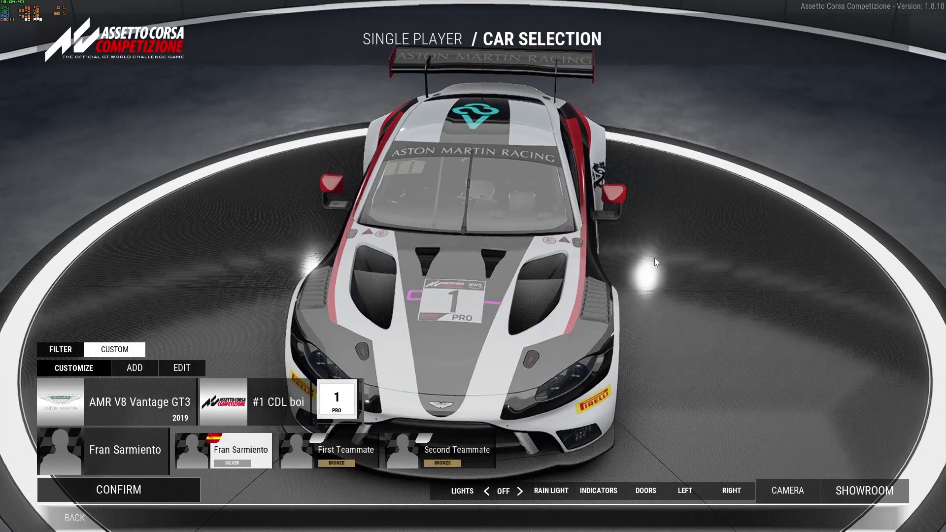
- Inspect the car's roof logo, hood text and both door logos from several angles, and switch back to GIMP
{"action": "left_click_drag", "start_coordinate": [586, 288], "coordinate": [566, 237]}
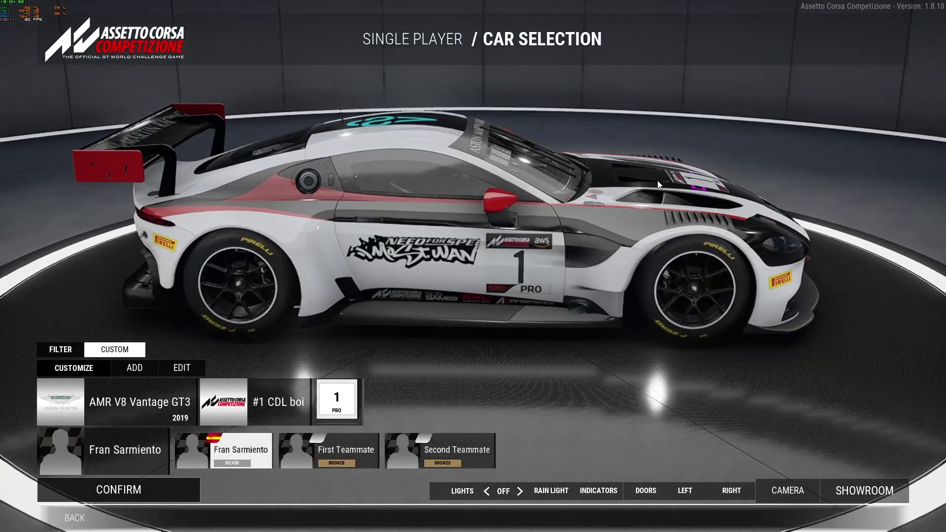
{"action": "left_click_drag", "start_coordinate": [422, 306], "coordinate": [523, 530]}
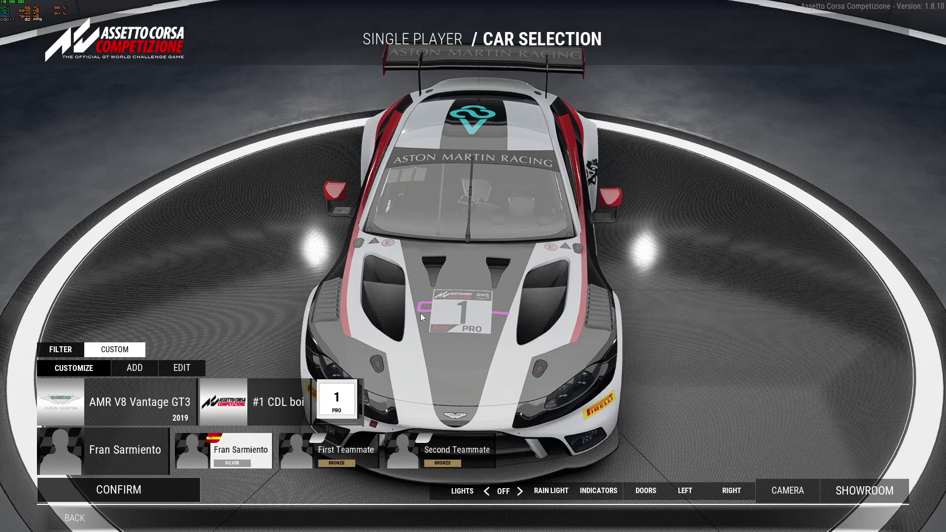
{"action": "left_click_drag", "start_coordinate": [563, 243], "coordinate": [457, 250]}
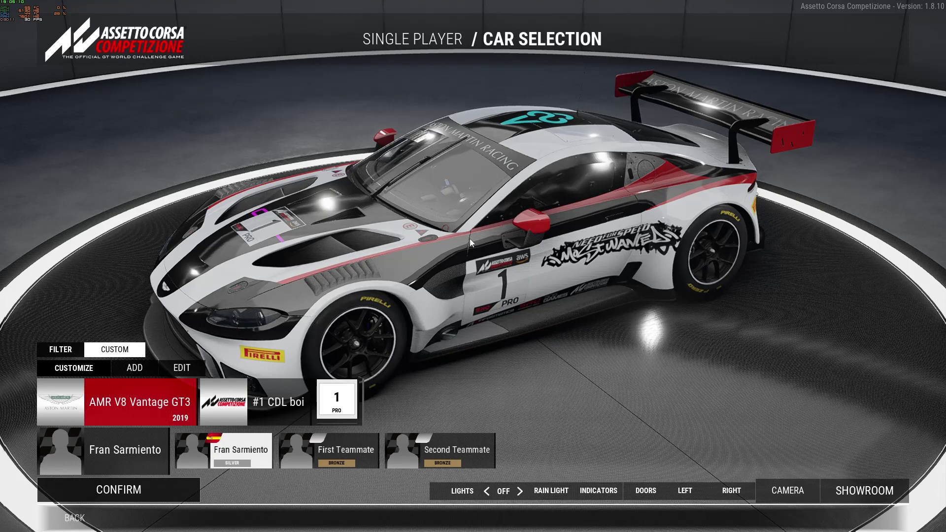
{"action": "key", "text": "alt+Tab"}
{"action": "key", "text": "alt+Tab"}
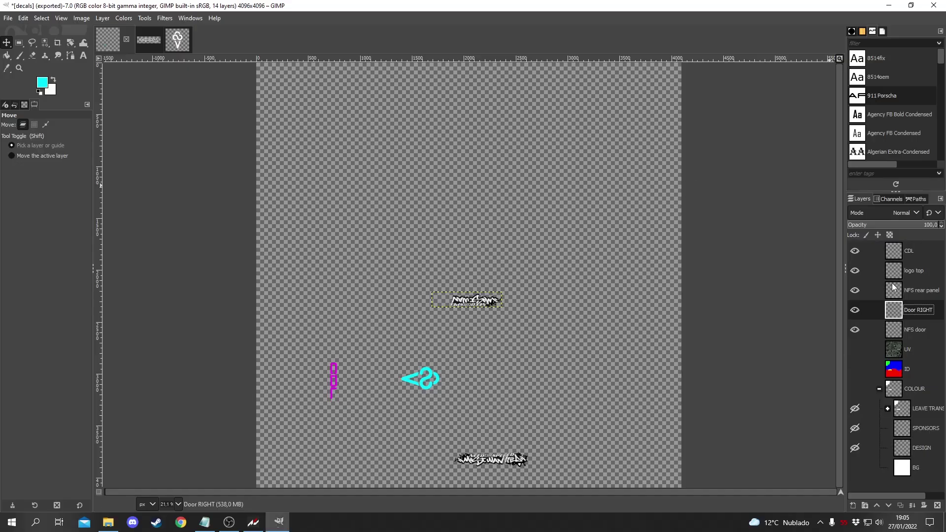
- Show the UV layer and the COLOUR group with its template layers, including the BG layer
{"action": "left_click", "coordinate": [855, 349]}
{"action": "left_click", "coordinate": [855, 389]}
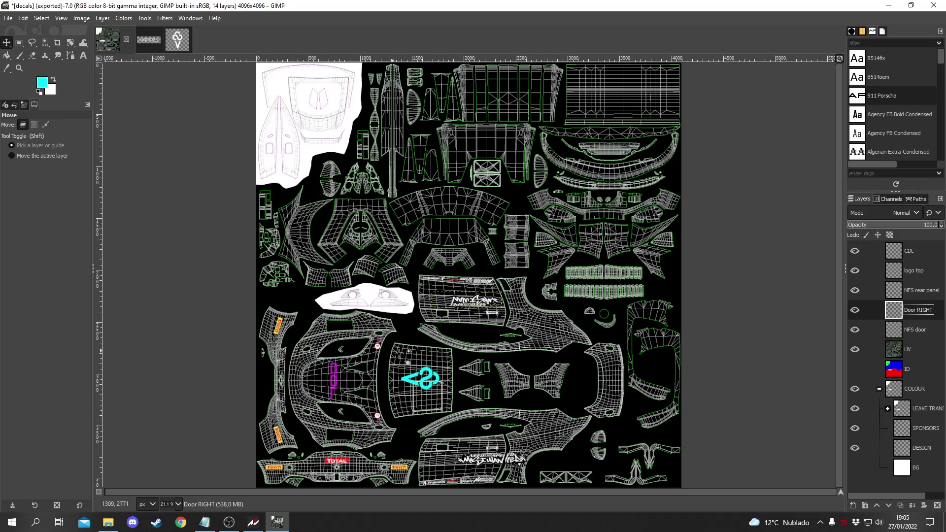
{"action": "left_click", "coordinate": [856, 389]}
{"action": "left_click", "coordinate": [856, 389]}
{"action": "left_click", "coordinate": [856, 468]}
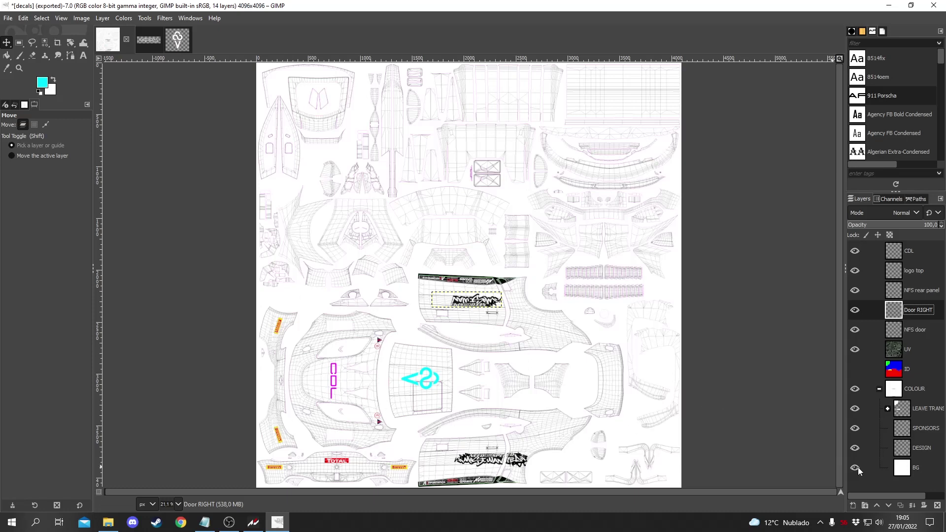
- Create a 4096 × 4096 px layer named "paint job" above the CDL layer, filled with white
{"action": "left_click", "coordinate": [915, 255]}
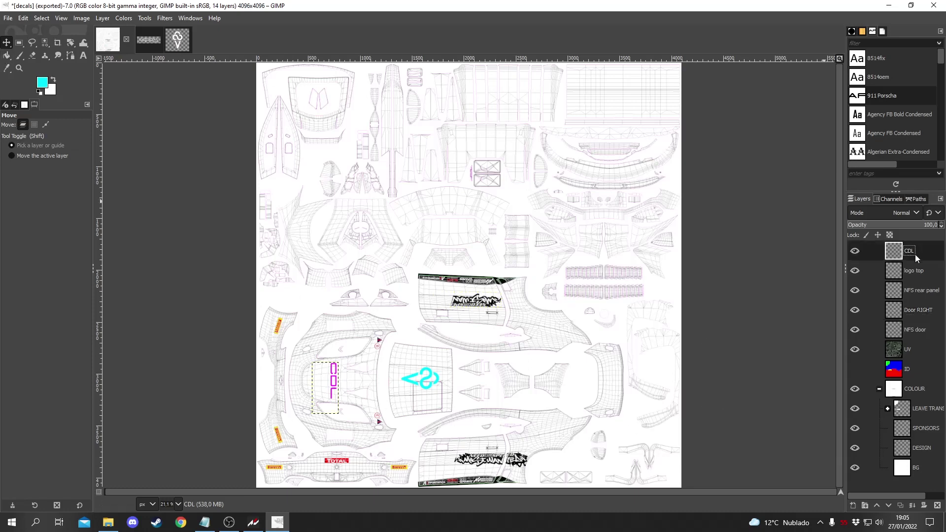
{"action": "right_click", "coordinate": [918, 253]}
{"action": "left_click", "coordinate": [870, 78]}
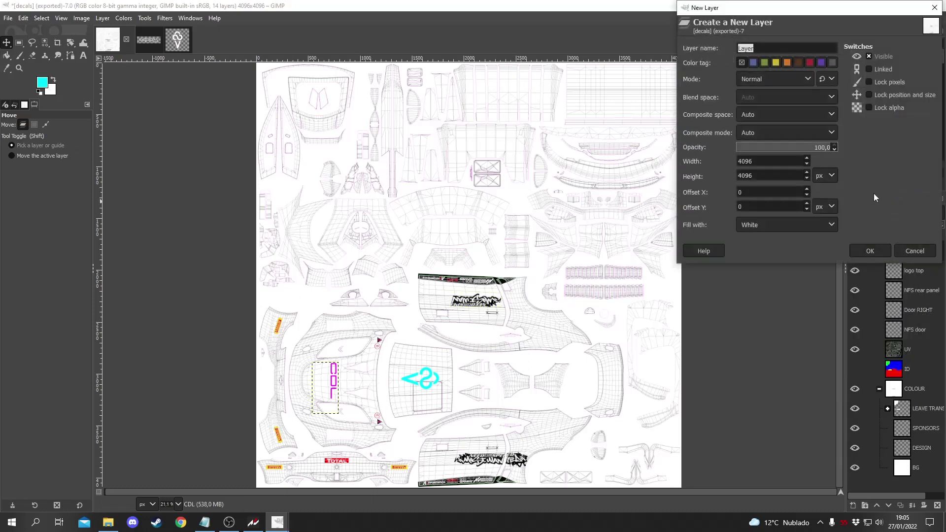
{"action": "type", "text": "paint job"}
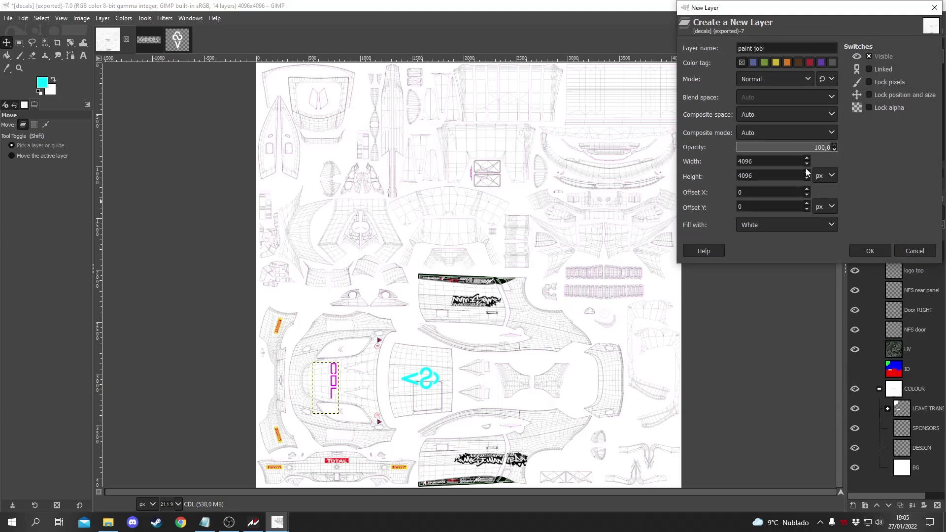
{"action": "left_click", "coordinate": [876, 253]}
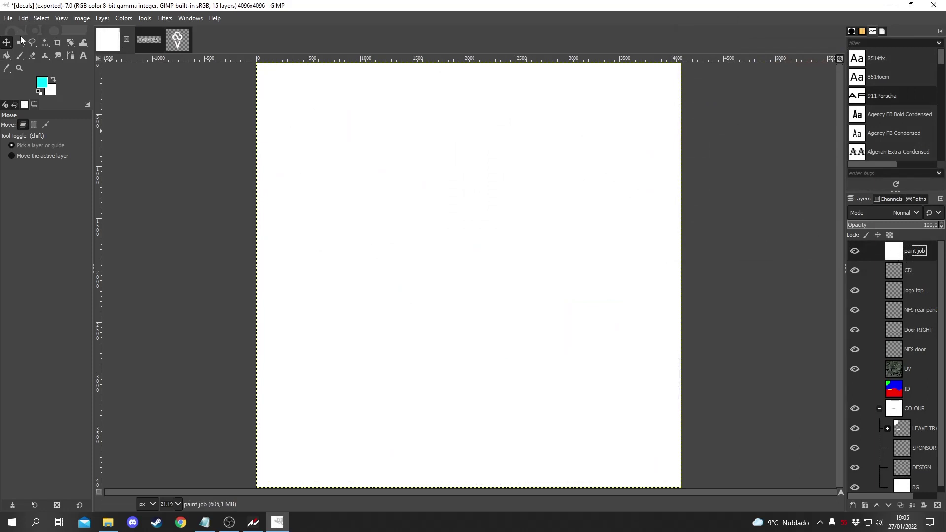
- Erase the entire white fill of the paint job layer with a size 1254 Eraser, and hide the BG layer
{"action": "left_click", "coordinate": [32, 56]}
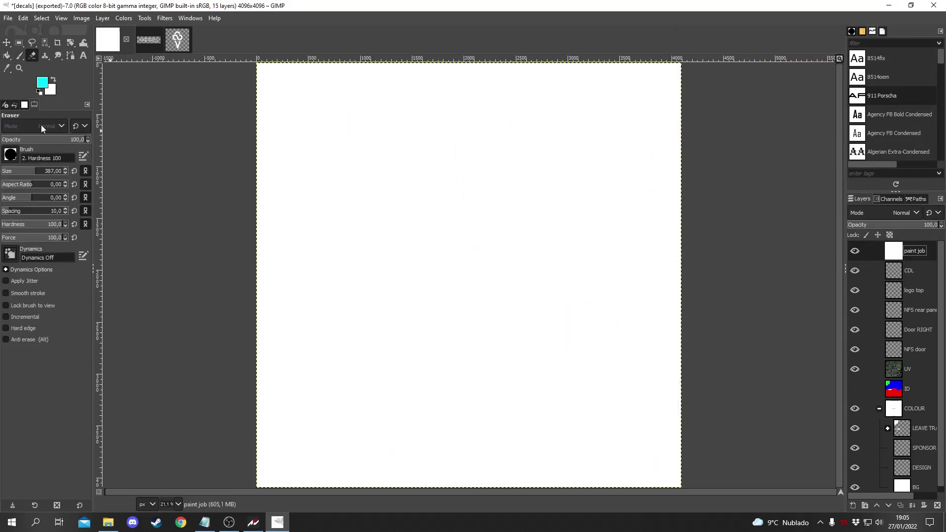
{"action": "left_click_drag", "start_coordinate": [37, 173], "coordinate": [47, 173]}
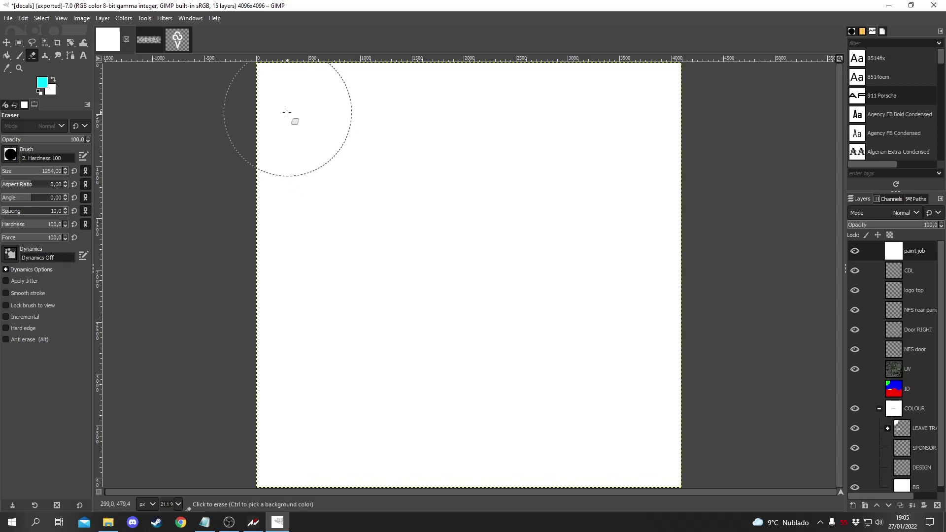
{"action": "mouse_move", "coordinate": [287, 114]}
{"action": "left_mouse_down"}
{"action": "mouse_move", "coordinate": [610, 118]}
{"action": "mouse_move", "coordinate": [721, 107]}
{"action": "mouse_move", "coordinate": [706, 87]}
{"action": "mouse_move", "coordinate": [631, 69]}
{"action": "mouse_move", "coordinate": [252, 70]}
{"action": "mouse_move", "coordinate": [219, 123]}
{"action": "mouse_move", "coordinate": [391, 180]}
{"action": "mouse_move", "coordinate": [610, 176]}
{"action": "mouse_move", "coordinate": [733, 188]}
{"action": "mouse_move", "coordinate": [705, 239]}
{"action": "mouse_move", "coordinate": [368, 246]}
{"action": "mouse_move", "coordinate": [178, 267]}
{"action": "mouse_move", "coordinate": [177, 280]}
{"action": "mouse_move", "coordinate": [251, 315]}
{"action": "mouse_move", "coordinate": [645, 308]}
{"action": "mouse_move", "coordinate": [676, 351]}
{"action": "mouse_move", "coordinate": [663, 401]}
{"action": "mouse_move", "coordinate": [306, 399]}
{"action": "mouse_move", "coordinate": [152, 410]}
{"action": "mouse_move", "coordinate": [183, 436]}
{"action": "mouse_move", "coordinate": [286, 470]}
{"action": "mouse_move", "coordinate": [420, 483]}
{"action": "mouse_move", "coordinate": [635, 458]}
{"action": "mouse_move", "coordinate": [690, 474]}
{"action": "left_mouse_up"}
{"action": "left_click", "coordinate": [855, 488]}
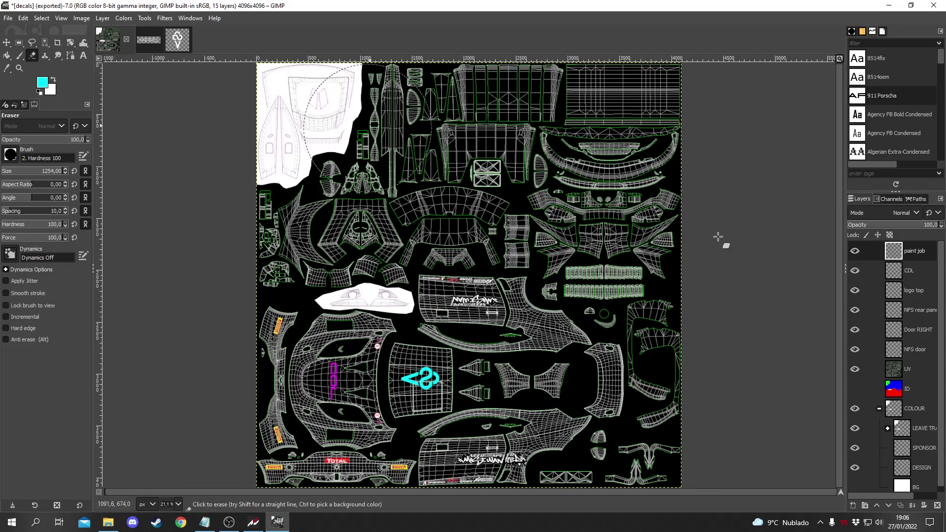
{"action": "right_click", "coordinate": [925, 257]}
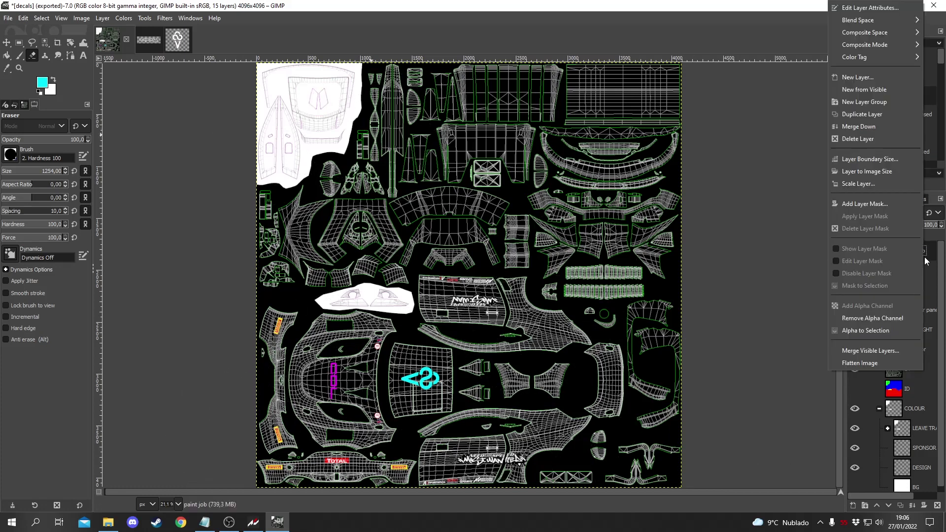
{"action": "left_click", "coordinate": [928, 257]}
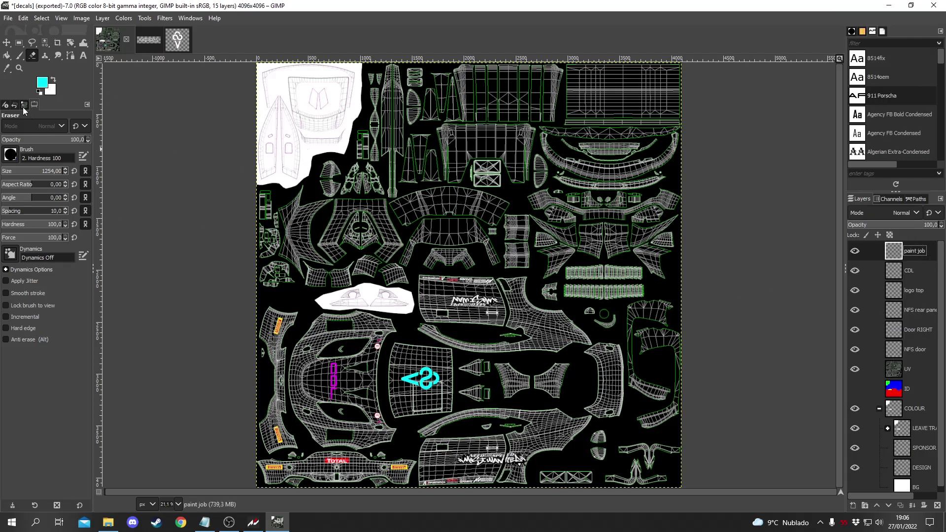
- Set up the Paintbrush at size 502 with black (000000) as foreground color, and show the BG layer
{"action": "left_click", "coordinate": [44, 43]}
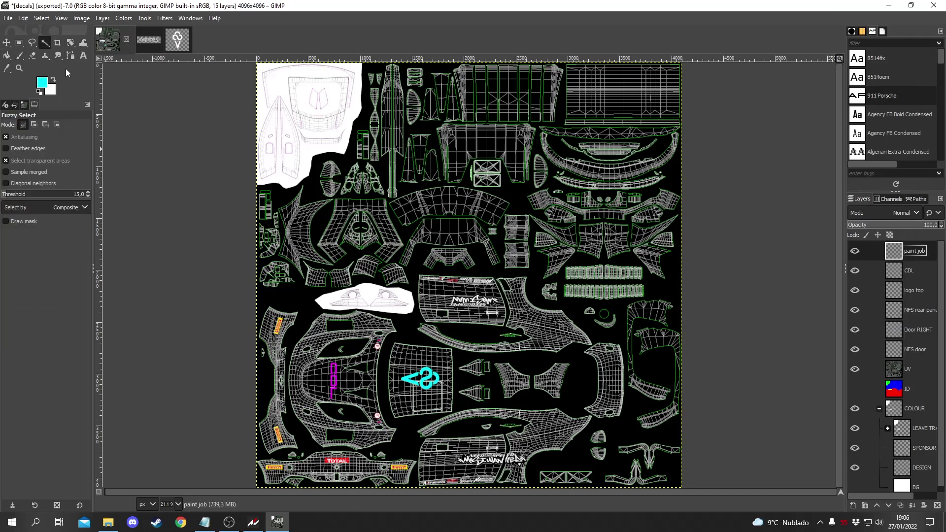
{"action": "left_click", "coordinate": [19, 56]}
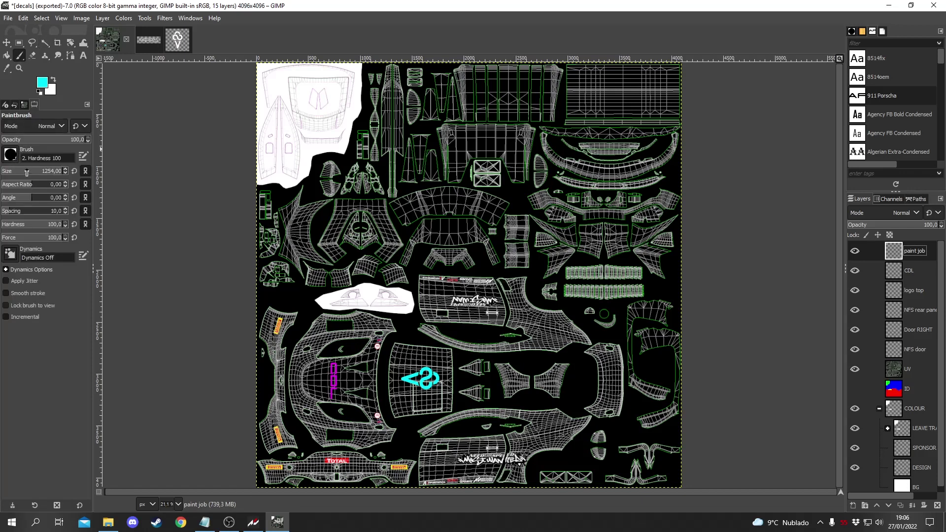
{"action": "left_click_drag", "start_coordinate": [27, 171], "coordinate": [29, 172]}
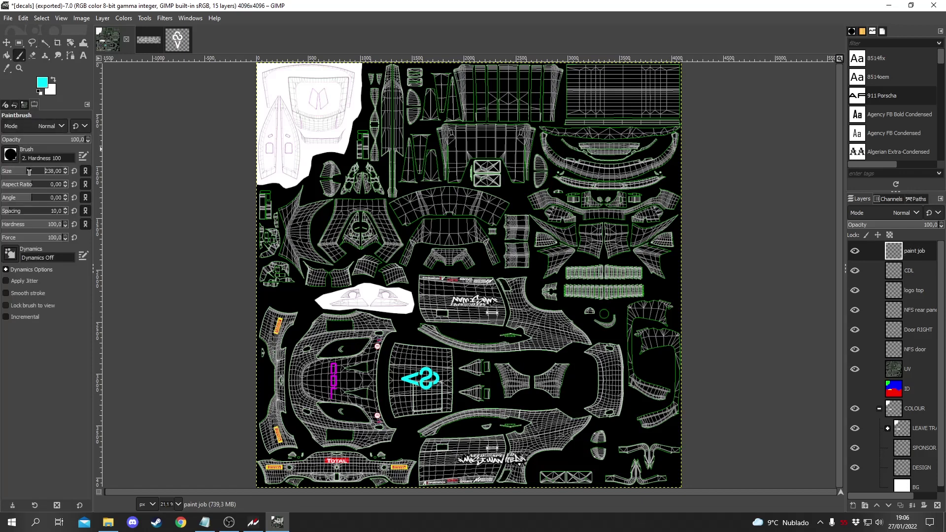
{"action": "left_click", "coordinate": [41, 84]}
{"action": "left_click_drag", "start_coordinate": [78, 111], "coordinate": [2, 227]}
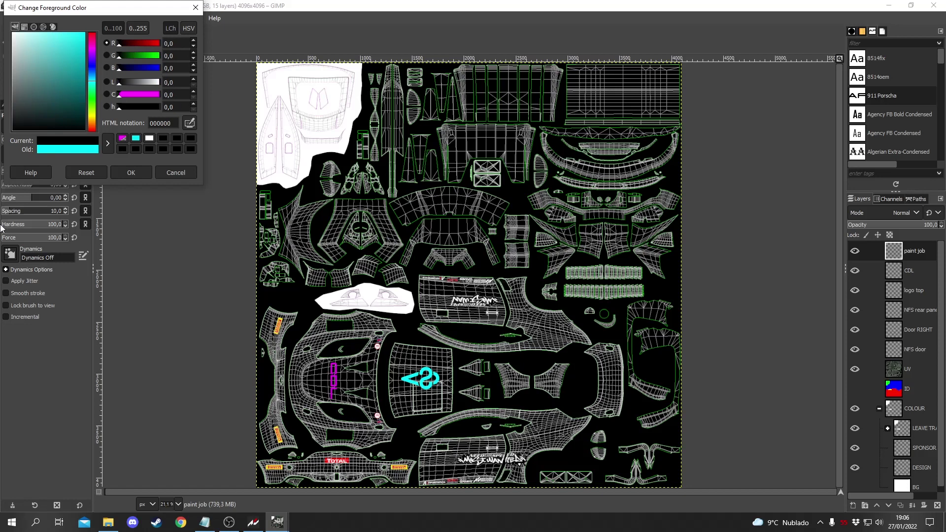
{"action": "left_click", "coordinate": [131, 174]}
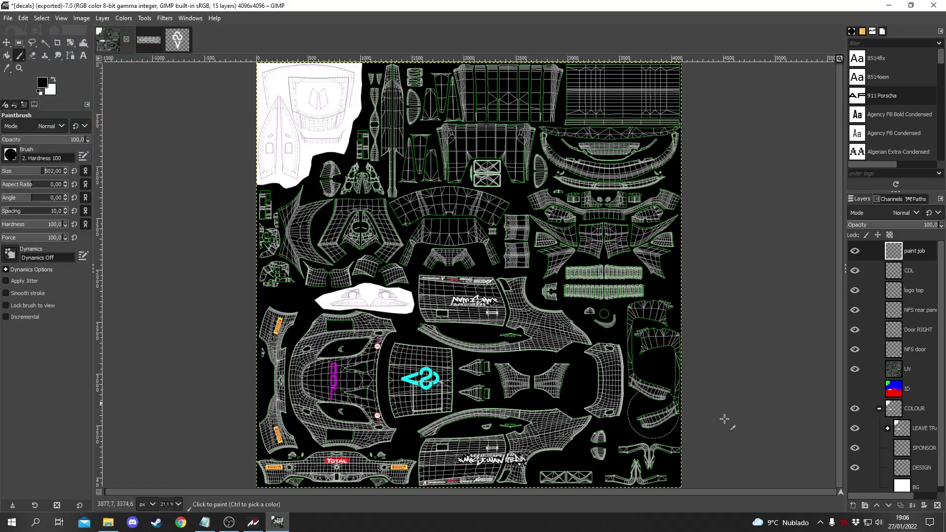
{"action": "left_click", "coordinate": [855, 487]}
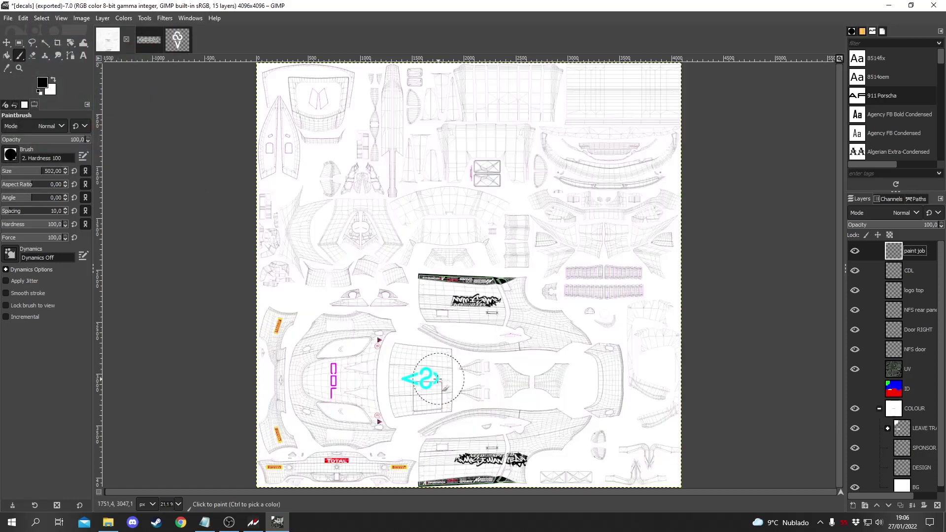
- Paint the car's roof panel black, fill in its rear corner at brush size 103, and erase the overshoot along the rear edge
{"action": "mouse_move", "coordinate": [438, 372]}
{"action": "left_mouse_down"}
{"action": "mouse_move", "coordinate": [410, 362]}
{"action": "mouse_move", "coordinate": [424, 372]}
{"action": "left_mouse_up"}
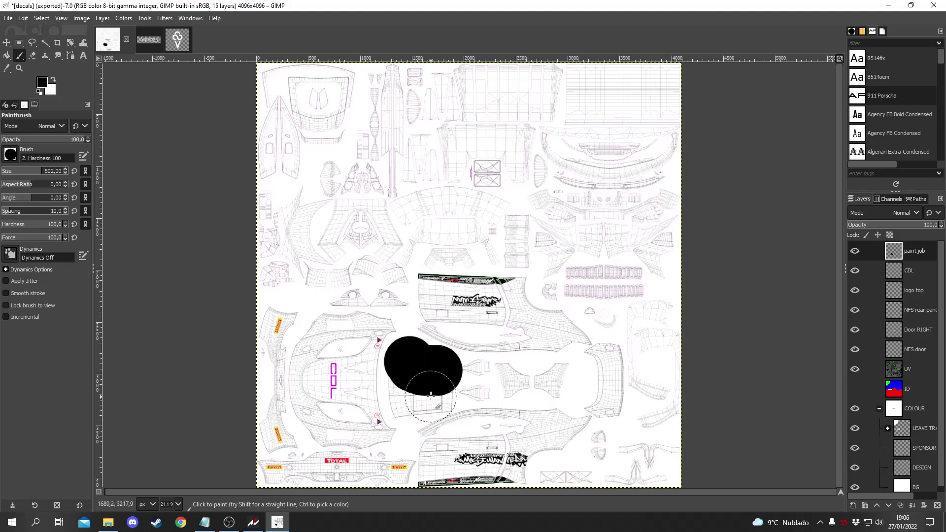
{"action": "left_click", "coordinate": [421, 393]}
{"action": "mouse_move", "coordinate": [411, 397]}
{"action": "left_mouse_down"}
{"action": "mouse_move", "coordinate": [393, 377]}
{"action": "mouse_move", "coordinate": [377, 397]}
{"action": "left_mouse_up"}
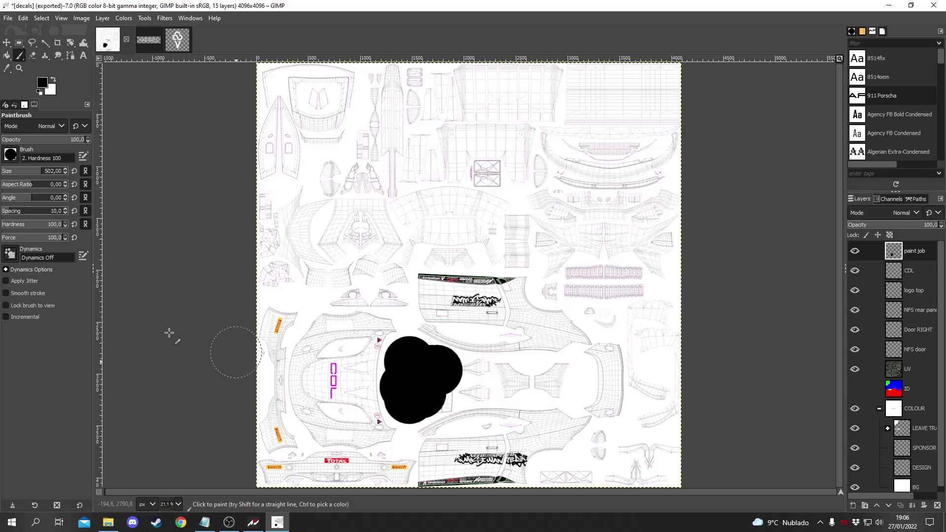
{"action": "left_click", "coordinate": [17, 173]}
{"action": "left_click_drag", "start_coordinate": [450, 394], "coordinate": [449, 405]}
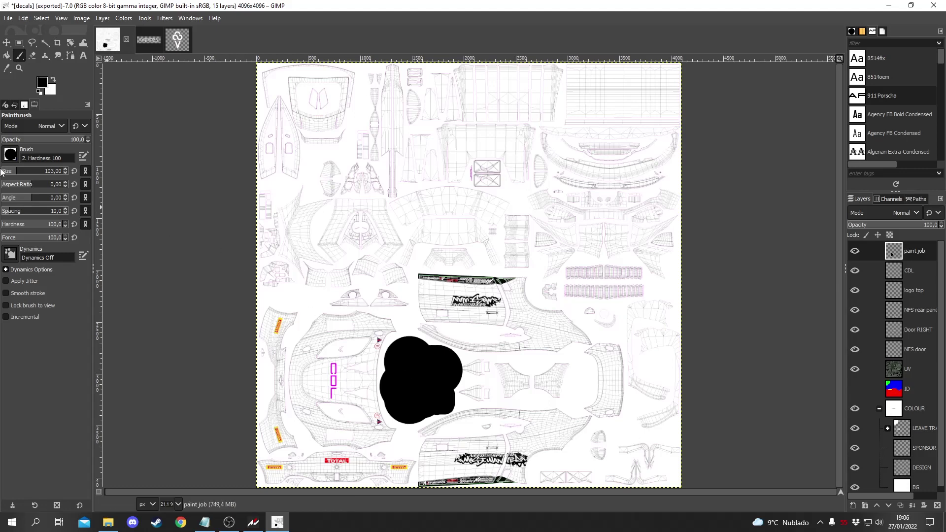
{"action": "left_click", "coordinate": [32, 55]}
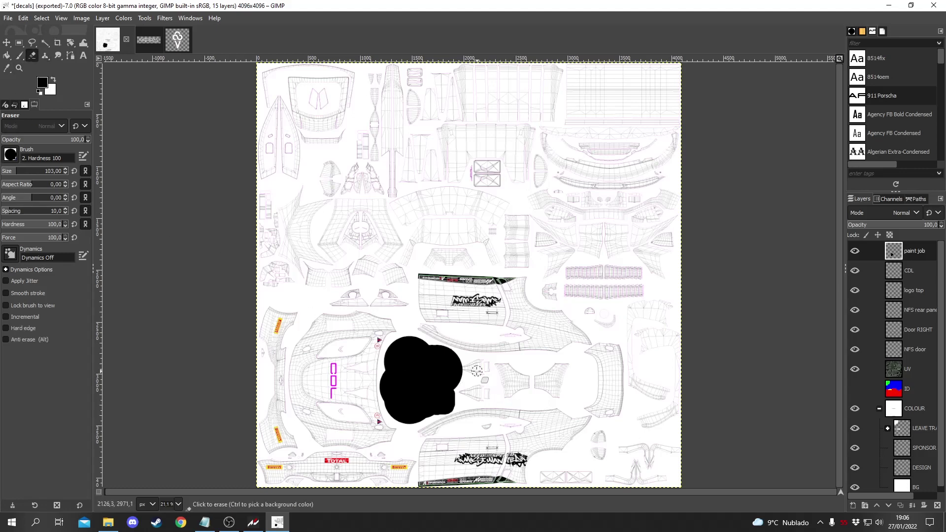
{"action": "left_click_drag", "start_coordinate": [465, 365], "coordinate": [464, 399]}
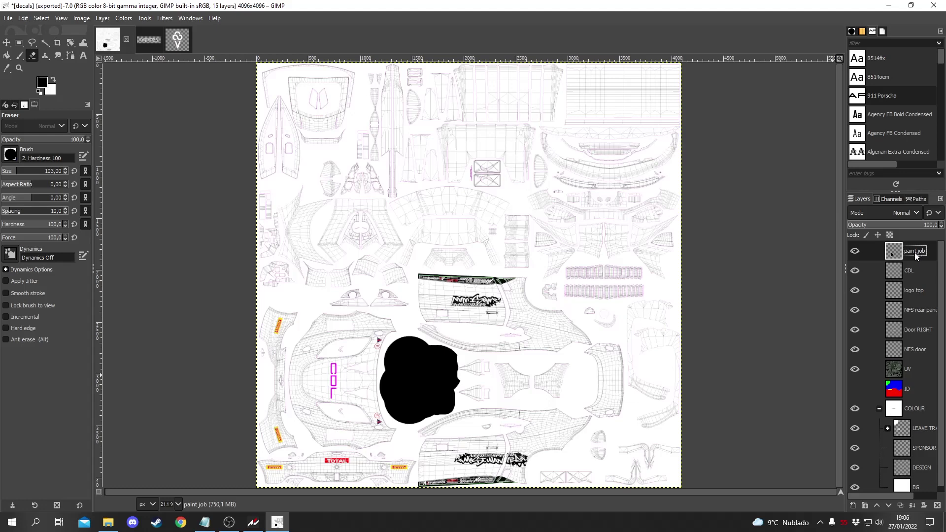
- Place the paint job layer directly below NFS door, and move the CDL text slightly toward the front of the hood
{"action": "left_click_drag", "start_coordinate": [915, 252], "coordinate": [910, 357]}
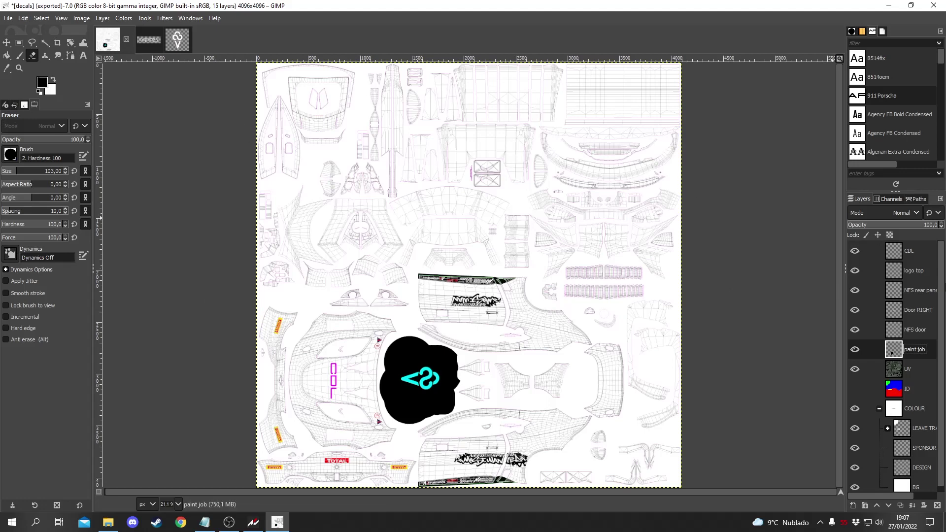
{"action": "left_click", "coordinate": [907, 254]}
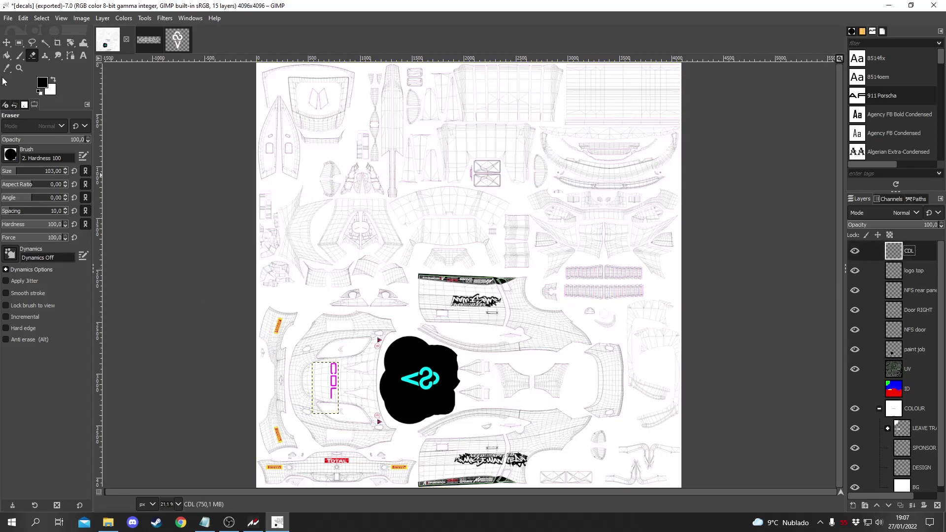
{"action": "key", "text": "m"}
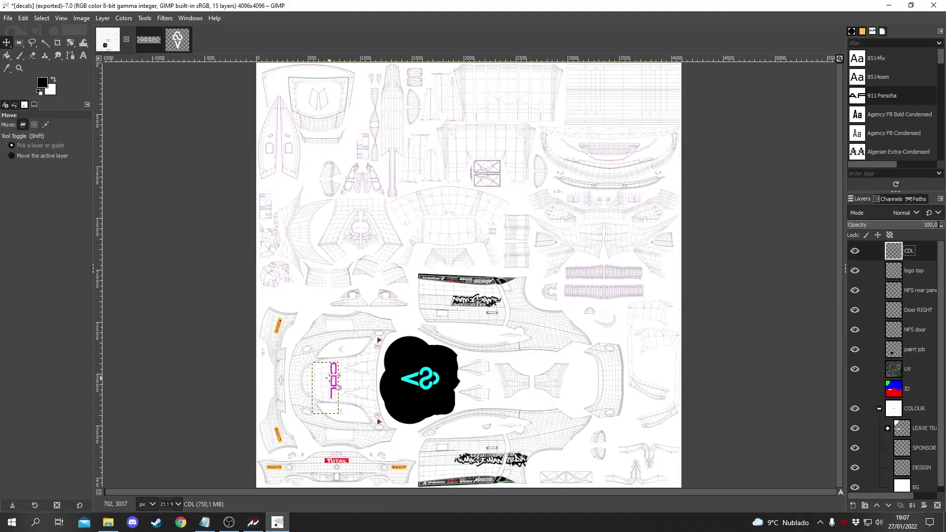
{"action": "left_click_drag", "start_coordinate": [338, 377], "coordinate": [322, 389]}
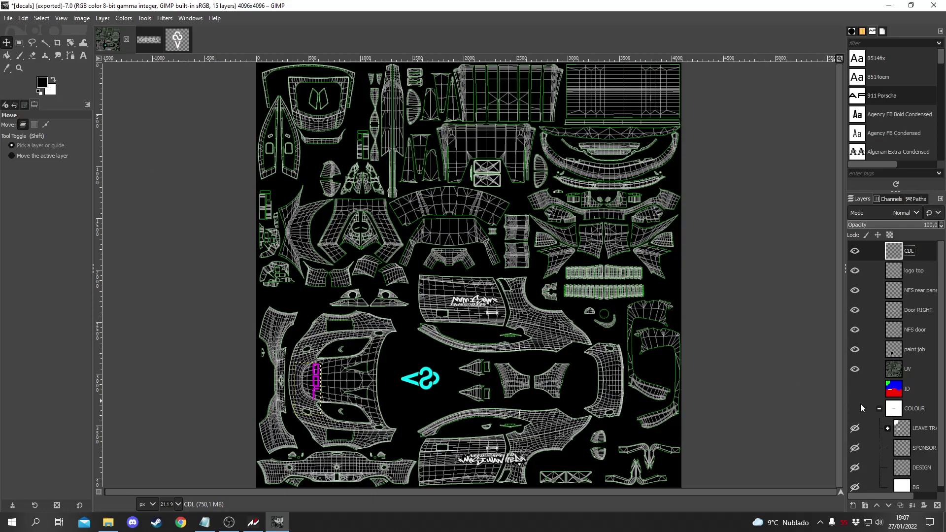
- Hide the UV layer and the COLOUR group's template layers, keeping the paint job layer visible
{"action": "scroll", "coordinate": [862, 369], "scroll_direction": "down", "scroll_amount": 1}
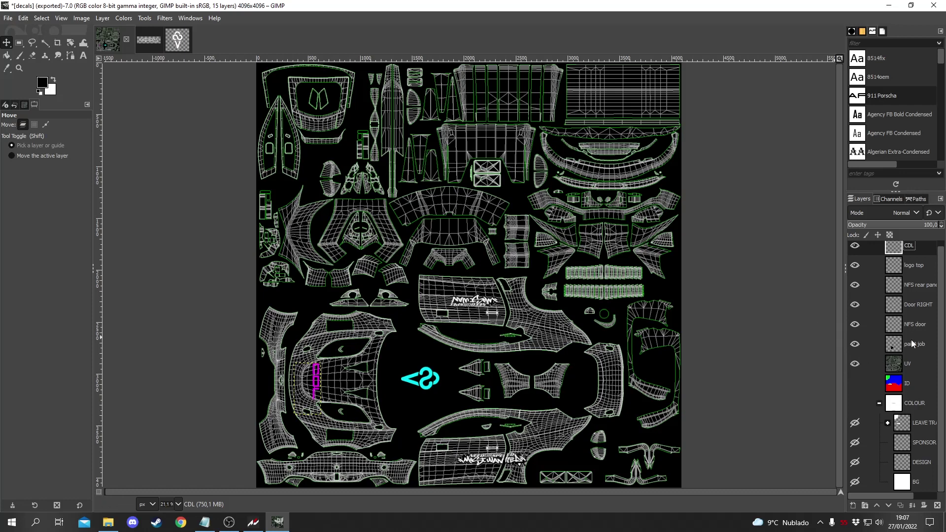
{"action": "left_click", "coordinate": [855, 345]}
{"action": "left_click", "coordinate": [856, 344]}
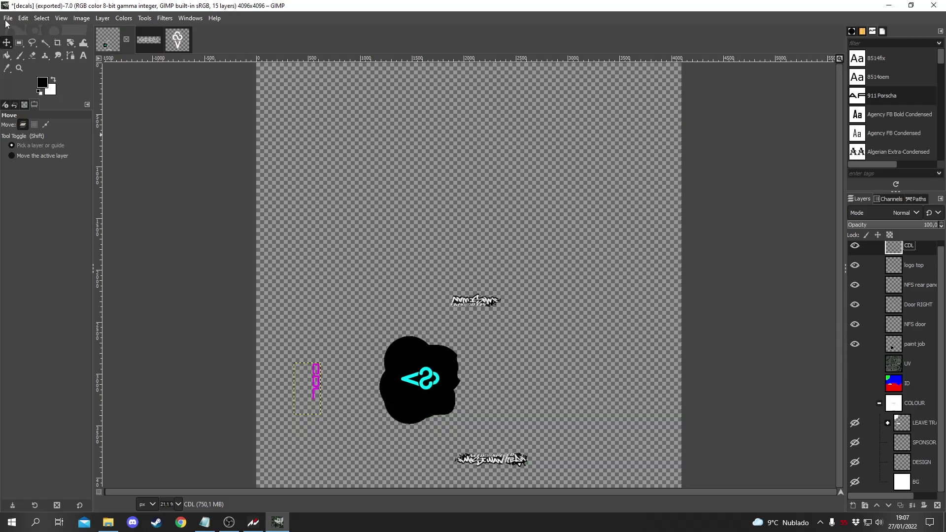
- Export the image as decals.png in the CDL boi folder with the current PNG options, replacing the existing file
{"action": "left_click", "coordinate": [8, 18]}
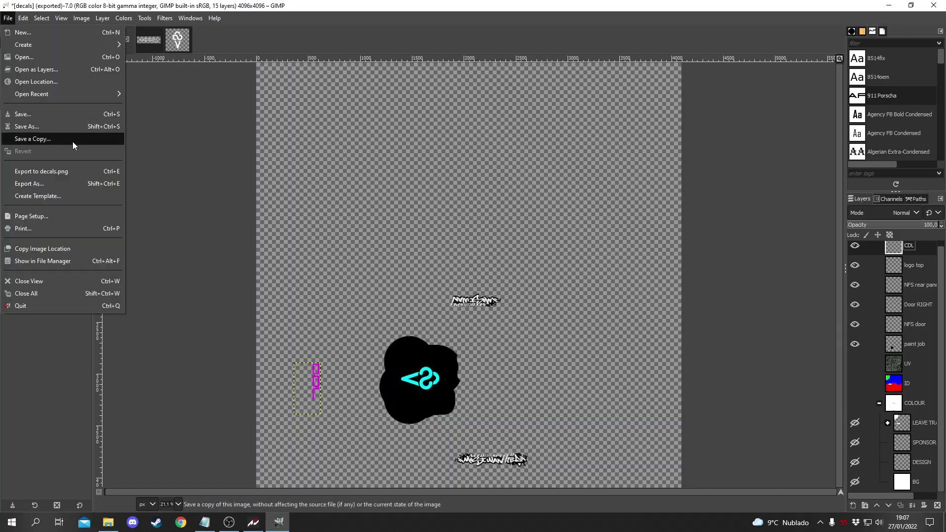
{"action": "left_click", "coordinate": [61, 185]}
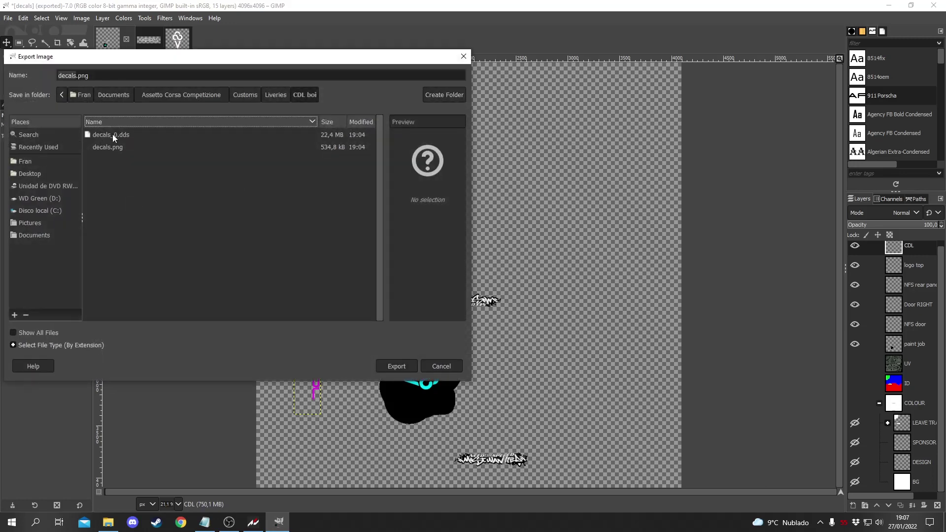
{"action": "left_click", "coordinate": [112, 134]}
{"action": "left_click", "coordinate": [111, 122]}
{"action": "left_click", "coordinate": [112, 134]}
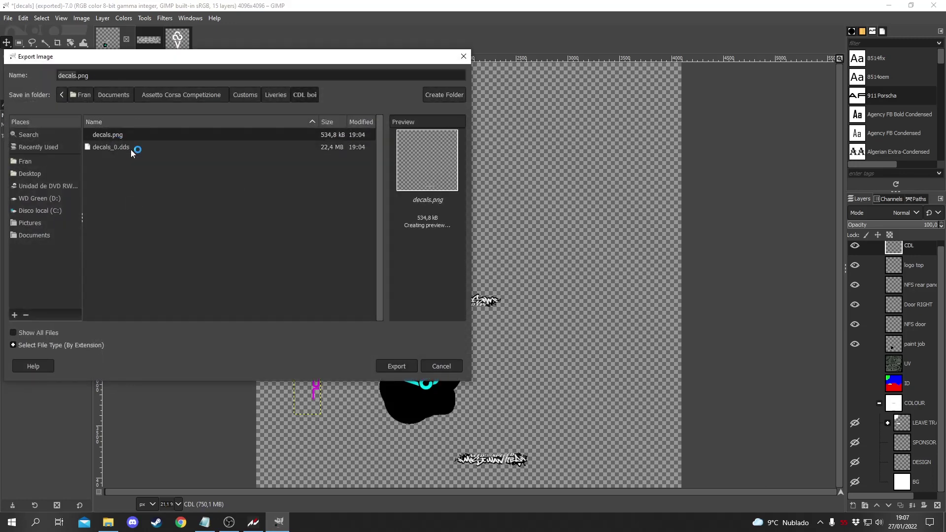
{"action": "left_click", "coordinate": [406, 365]}
{"action": "left_click", "coordinate": [254, 268]}
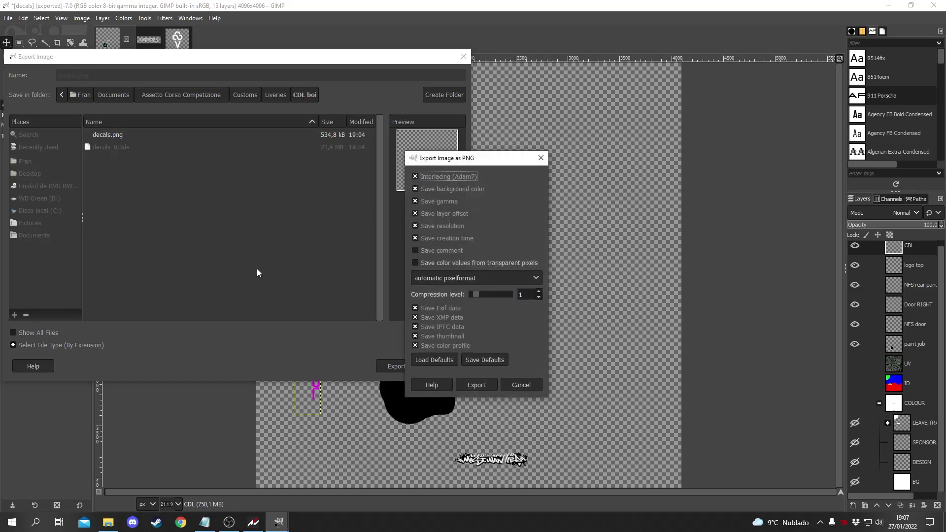
{"action": "left_click", "coordinate": [459, 383]}
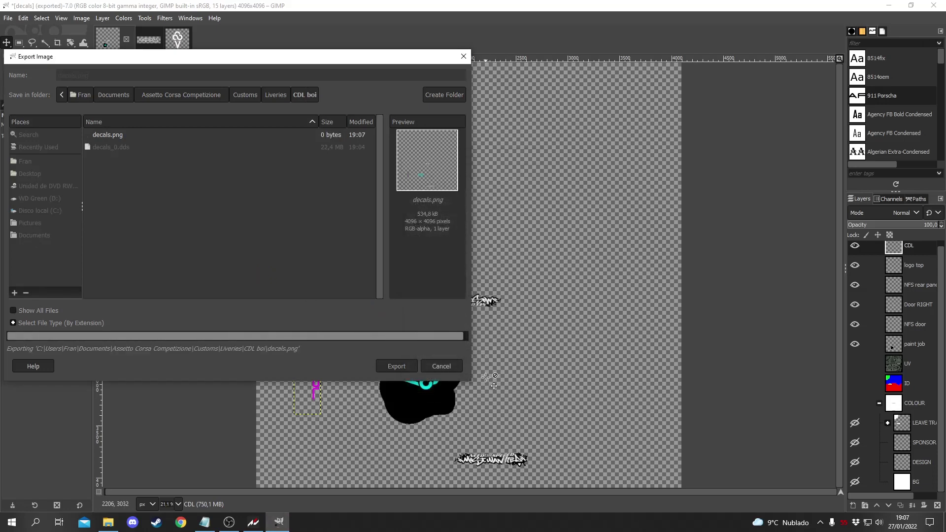
- Switch to File Explorer and delete the outdated decals_0.dds from the CDL boi folder
{"action": "left_click", "coordinate": [108, 522]}
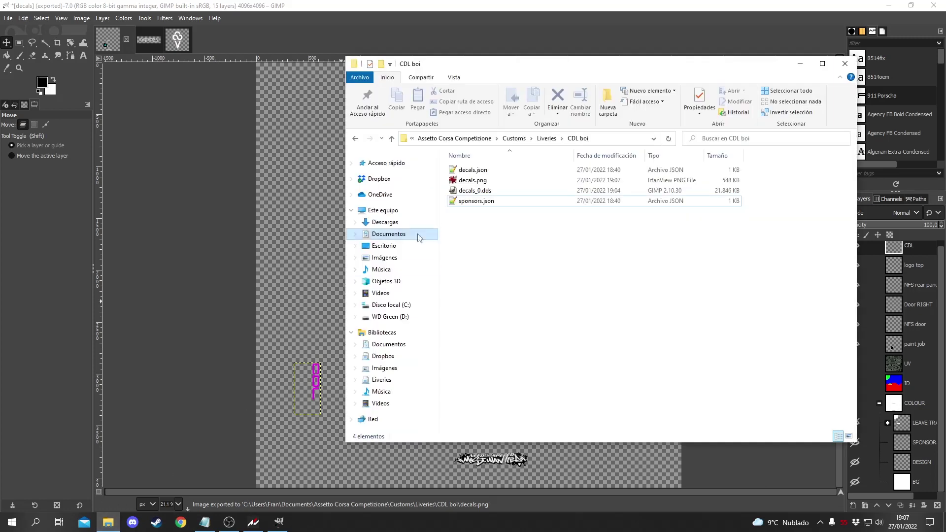
{"action": "right_click", "coordinate": [468, 192]}
{"action": "left_click", "coordinate": [495, 407]}
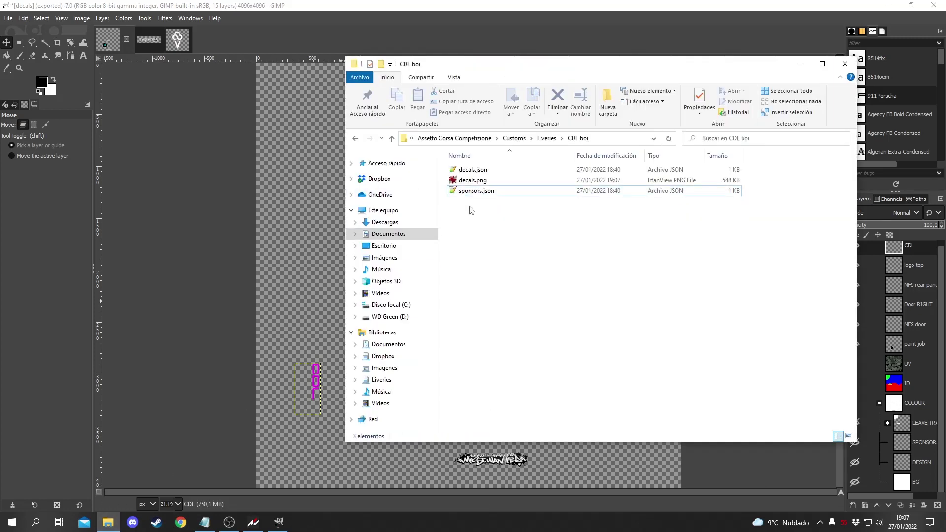
- Switch to Assetto Corsa Competizione, reload the #1 CDL boi livery by selecting #24 Kobe! in between, and check the car's side
{"action": "left_click", "coordinate": [253, 526]}
{"action": "left_click", "coordinate": [239, 401]}
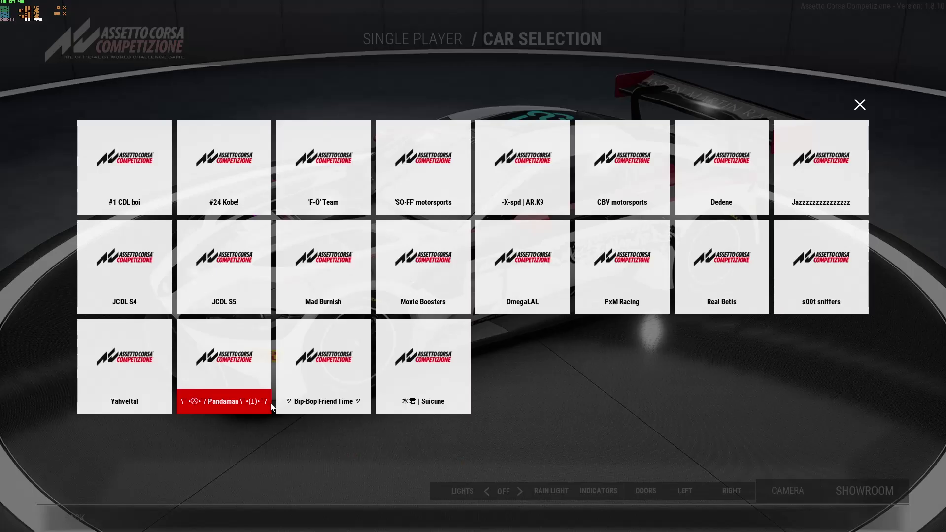
{"action": "left_click", "coordinate": [231, 173]}
{"action": "left_click", "coordinate": [270, 401]}
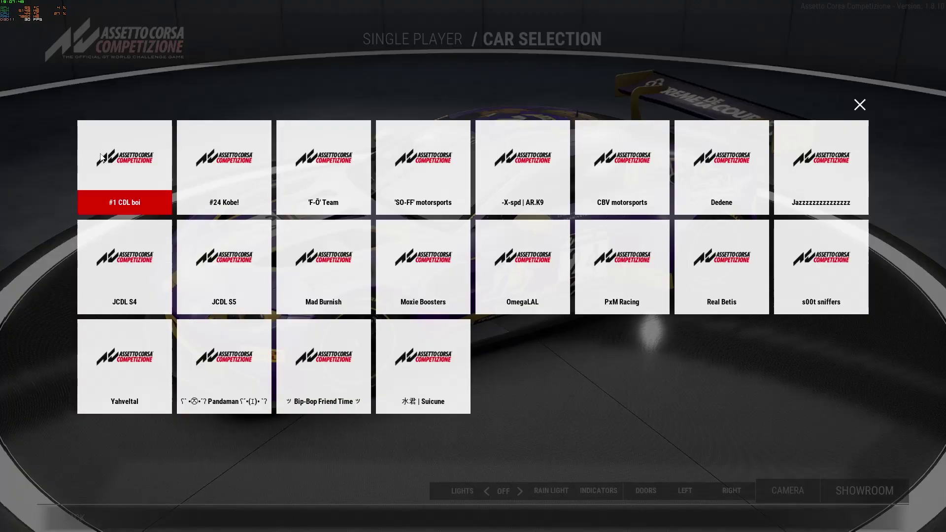
{"action": "left_click", "coordinate": [101, 157]}
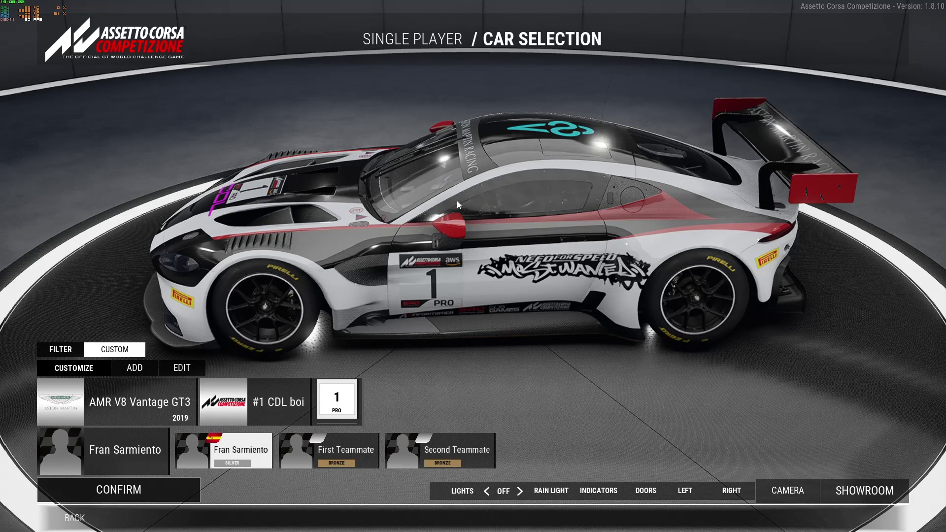
{"action": "left_click_drag", "start_coordinate": [457, 200], "coordinate": [570, 185]}
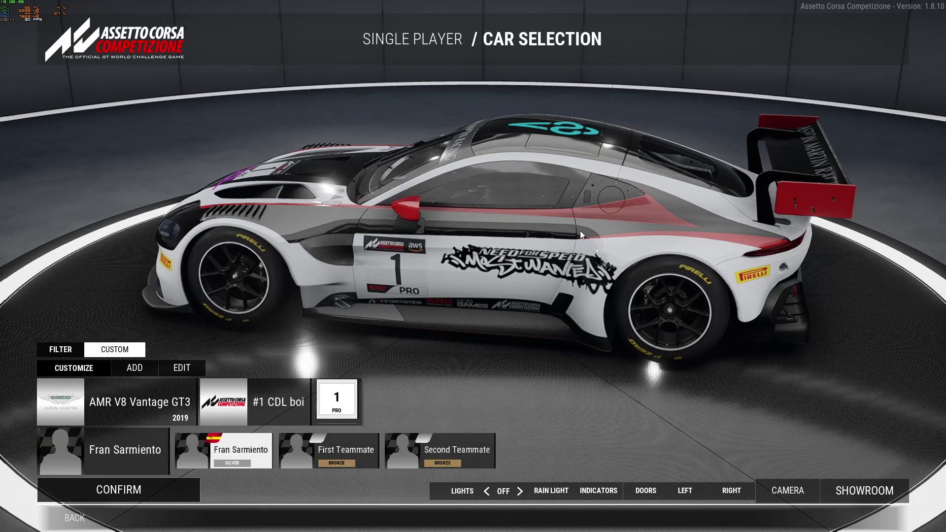
- Switch back to GIMP and export the image as sponsors.png in the CDL boi folder with the current PNG options
{"action": "key", "text": "alt+Tab"}
{"action": "key", "text": "Tab"}
{"action": "key", "text": "Tab"}
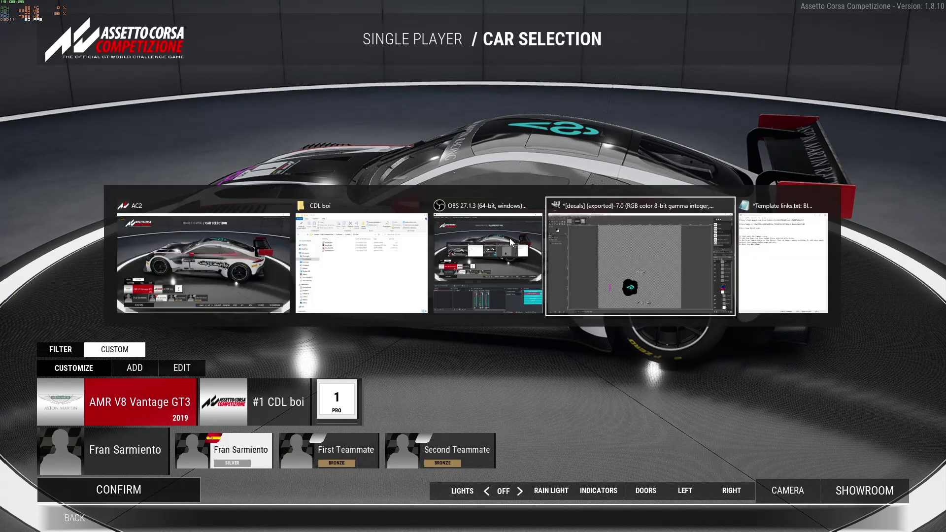
{"action": "left_click", "coordinate": [8, 18]}
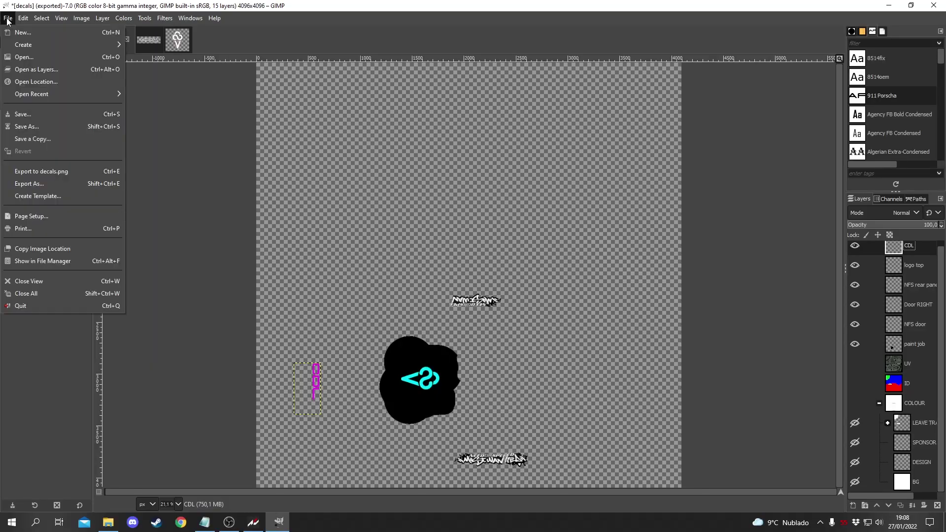
{"action": "left_click", "coordinate": [43, 187]}
{"action": "left_click", "coordinate": [110, 136]}
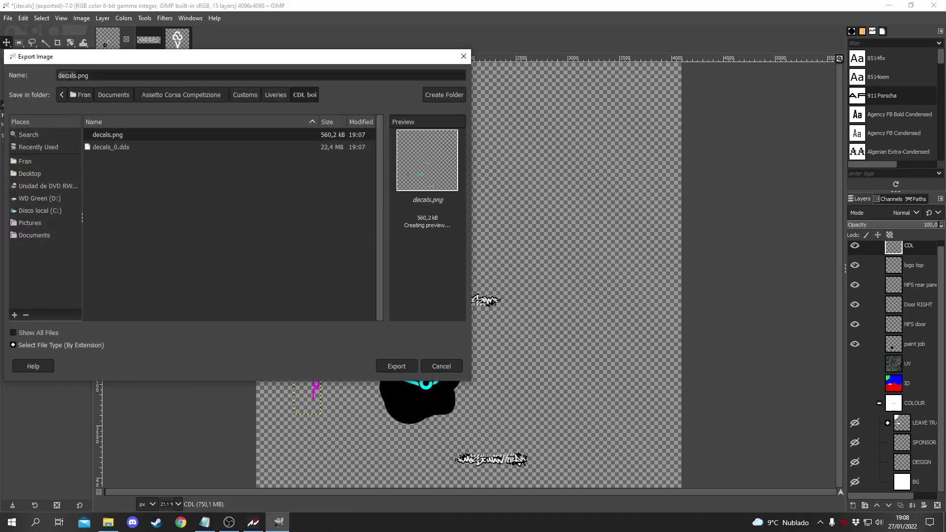
{"action": "left_click", "coordinate": [76, 75]}
{"action": "key", "text": "BackSpace"}
{"action": "key", "text": "BackSpace"}
{"action": "key", "text": "BackSpace"}
{"action": "key", "text": "BackSpace"}
{"action": "key", "text": "BackSpace"}
{"action": "key", "text": "BackSpace"}
{"action": "type", "text": "spo"}
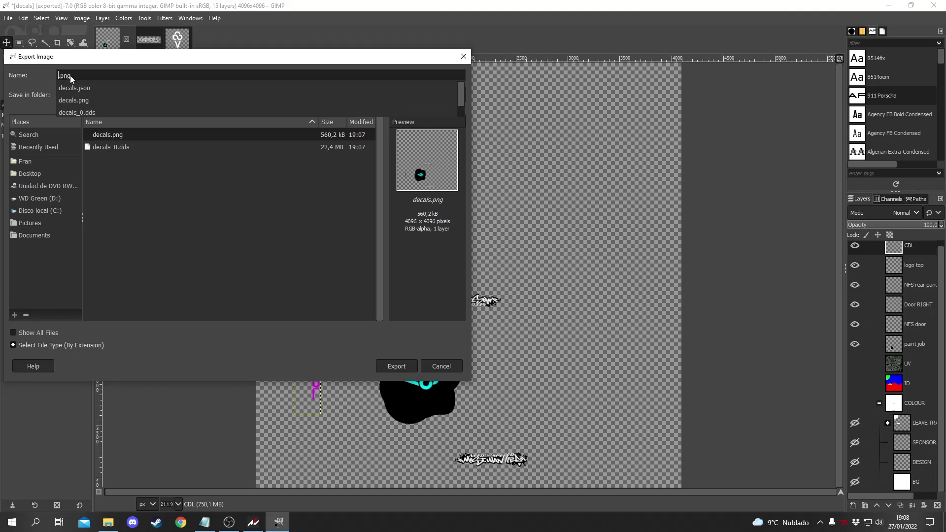
{"action": "type", "text": "nsors"}
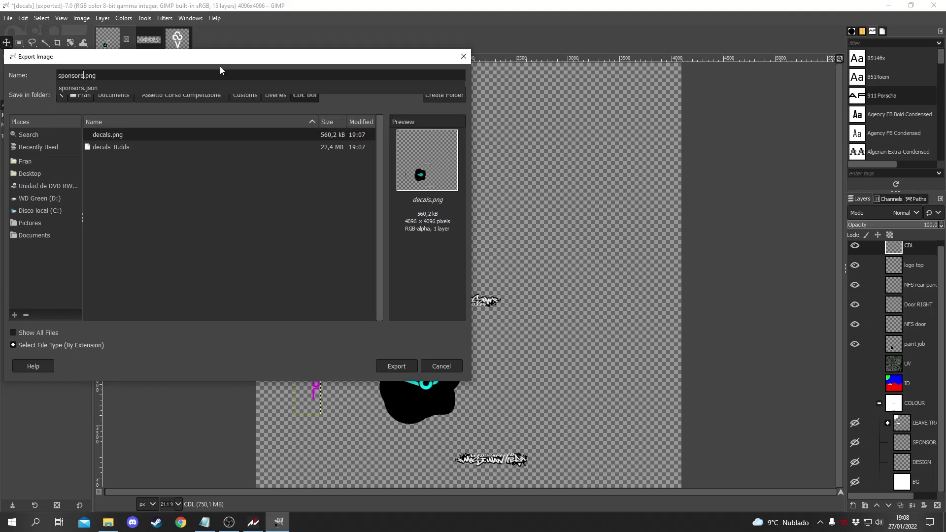
{"action": "left_click", "coordinate": [389, 366]}
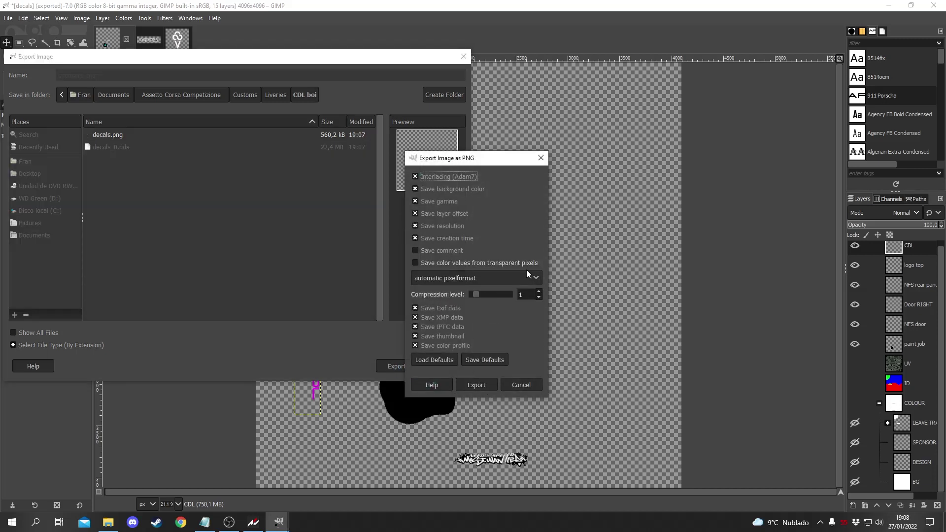
{"action": "left_click", "coordinate": [482, 387]}
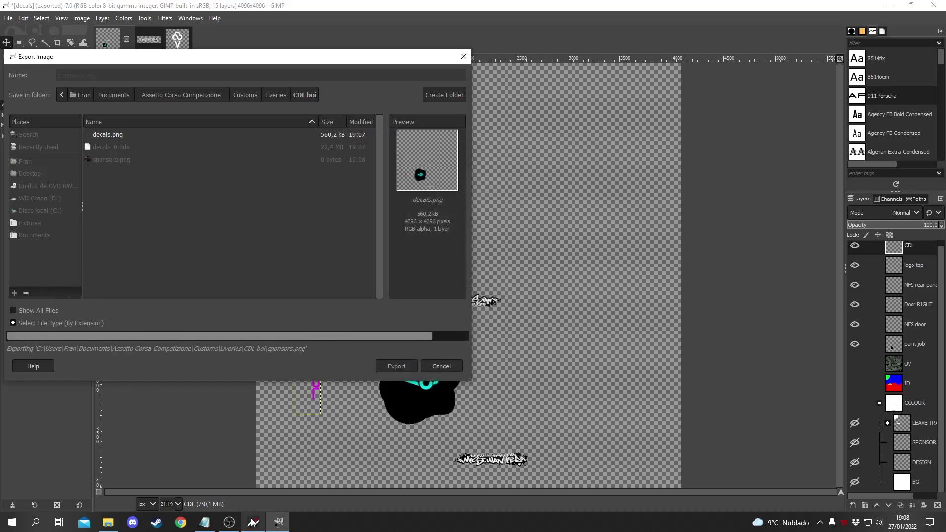
- Return to Assetto Corsa Competizione and reload the #1 CDL boi livery, selecting #24 Kobe! first to refresh it
{"action": "mouse_move", "coordinate": [255, 524]}
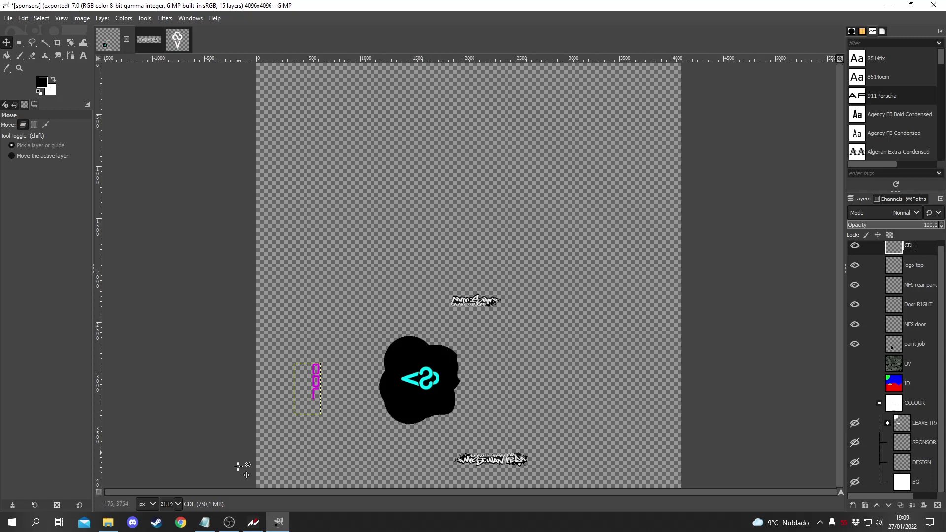
{"action": "left_click", "coordinate": [253, 522]}
{"action": "left_click", "coordinate": [276, 401]}
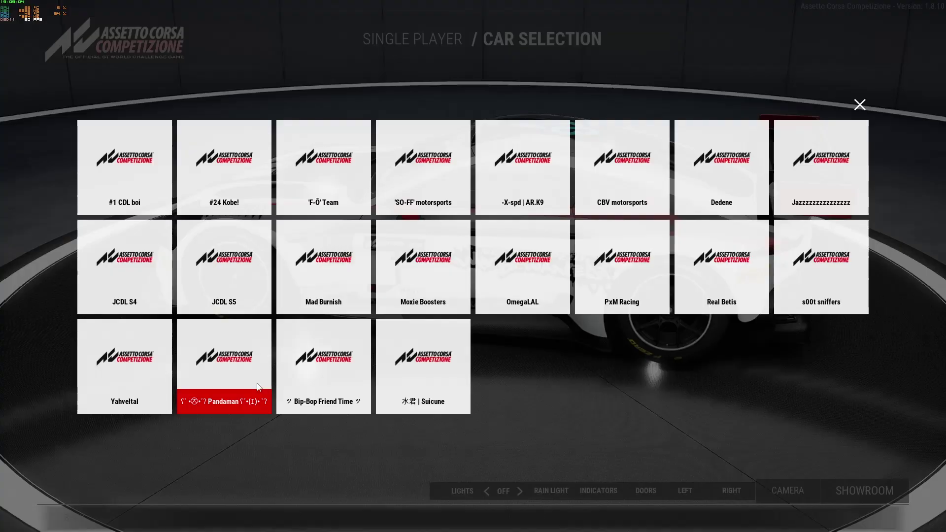
{"action": "left_click", "coordinate": [253, 197]}
{"action": "left_click", "coordinate": [270, 400]}
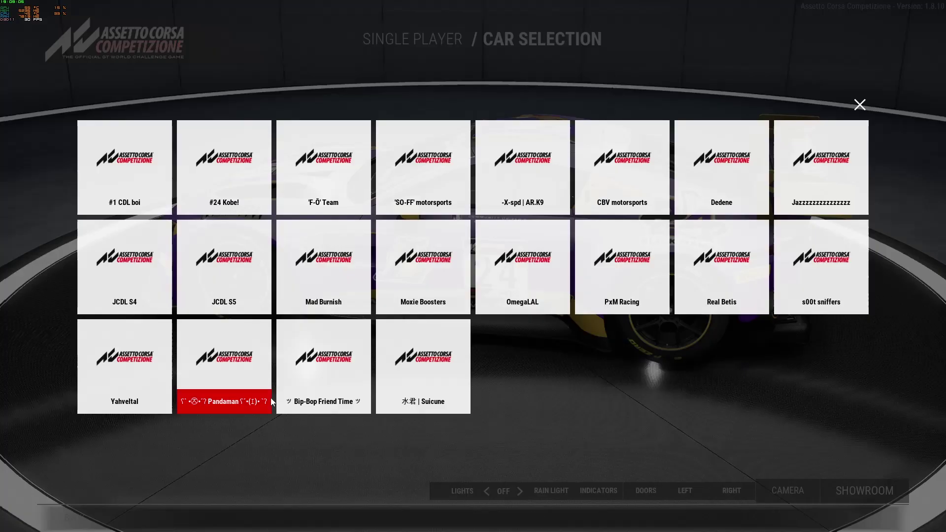
{"action": "left_click", "coordinate": [150, 157]}
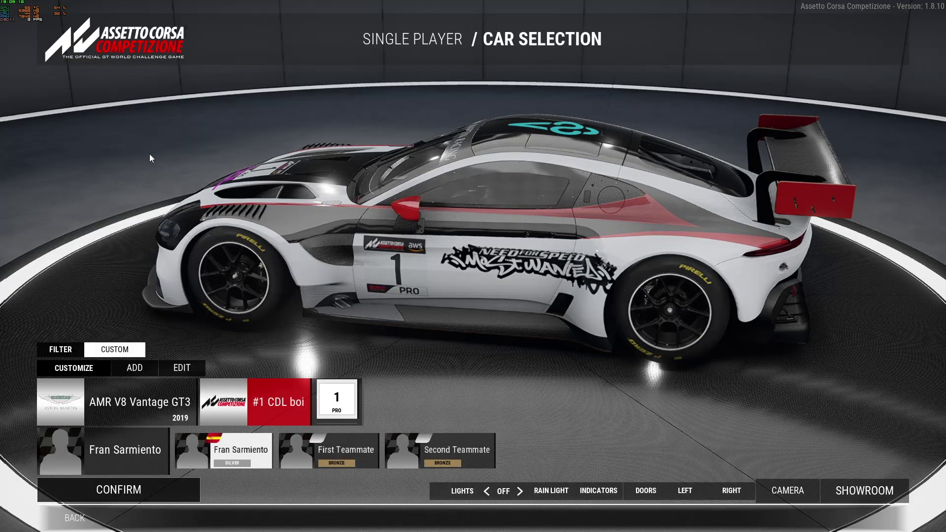
- Examine the reloaded livery from the rear, front, side and above, checking the roof paint, hood text, door logos and sponsor areas
{"action": "left_click_drag", "start_coordinate": [347, 227], "coordinate": [643, 372]}
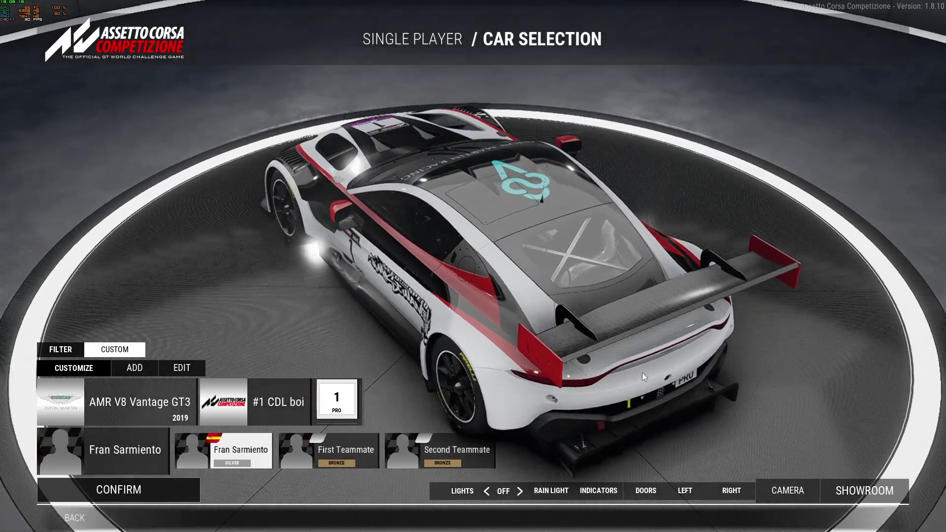
{"action": "left_click_drag", "start_coordinate": [543, 345], "coordinate": [538, 177]}
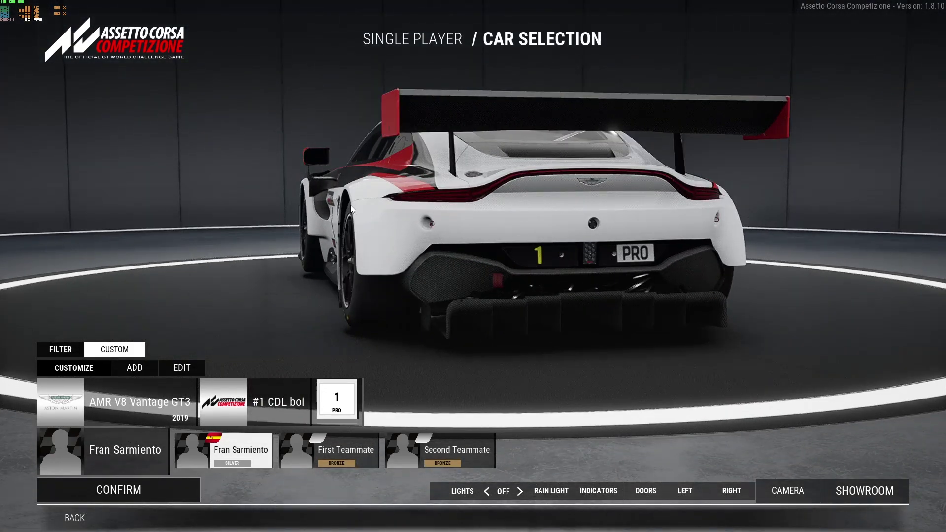
{"action": "left_click_drag", "start_coordinate": [351, 209], "coordinate": [364, 284]}
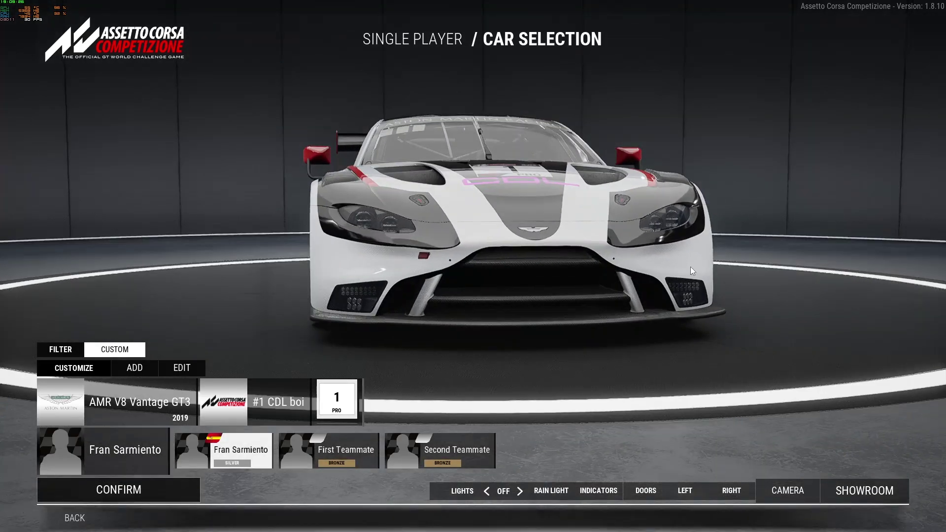
{"action": "left_click_drag", "start_coordinate": [690, 267], "coordinate": [472, 71]}
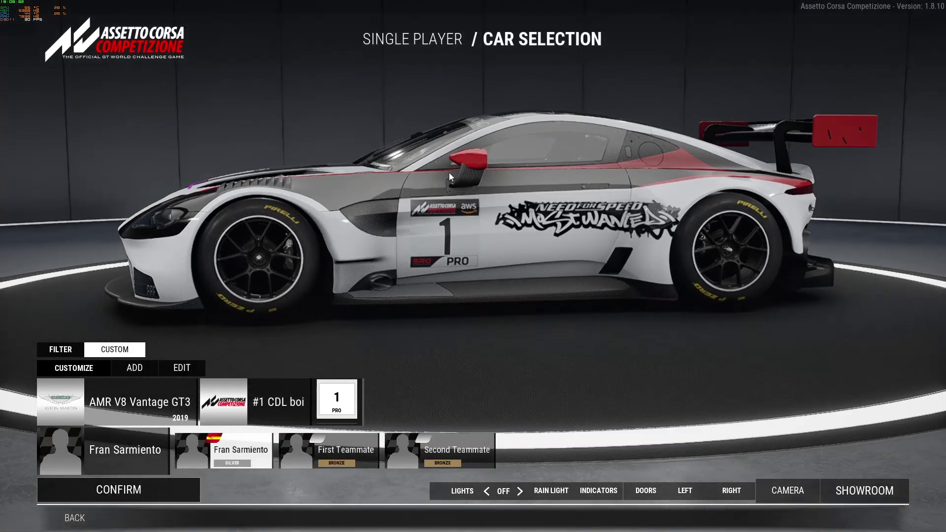
{"action": "left_click_drag", "start_coordinate": [450, 176], "coordinate": [663, 176]}
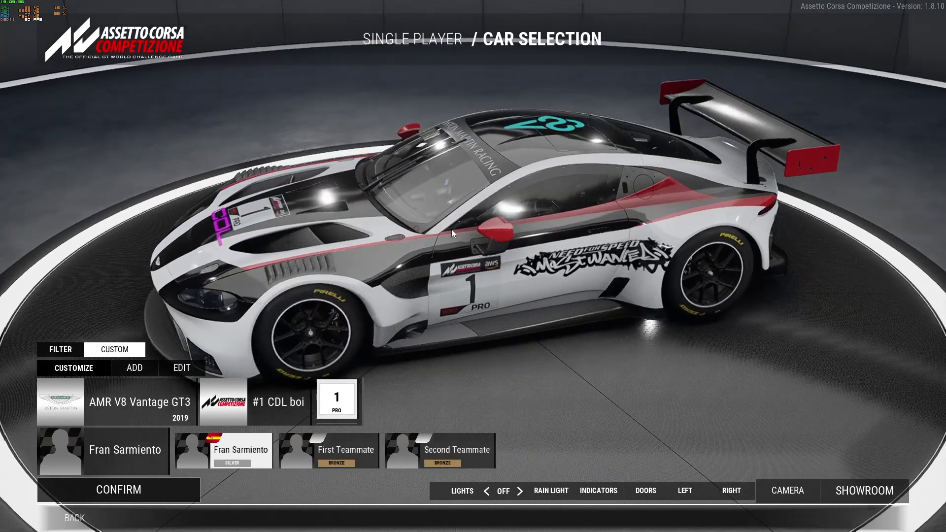
{"action": "left_click_drag", "start_coordinate": [444, 230], "coordinate": [526, 293]}
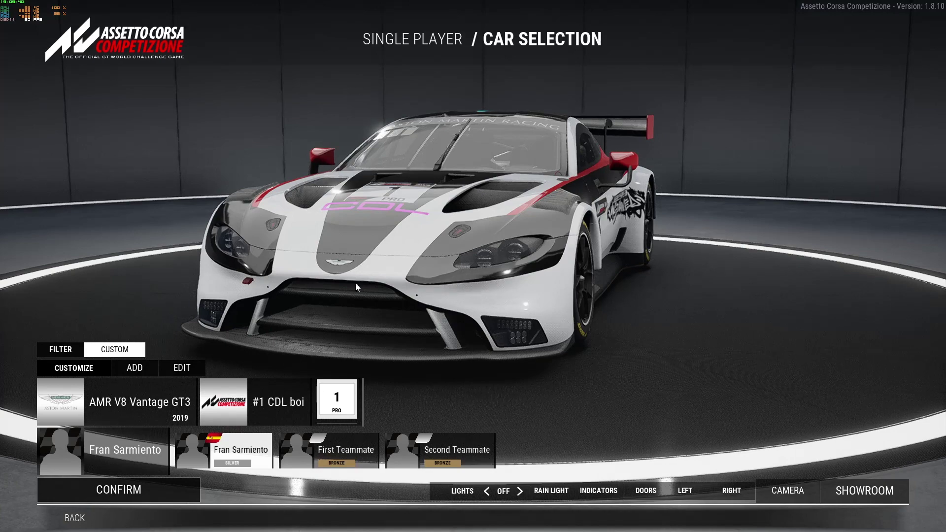
{"action": "left_click_drag", "start_coordinate": [358, 288], "coordinate": [507, 291]}
{"action": "left_click_drag", "start_coordinate": [694, 240], "coordinate": [469, 218]}
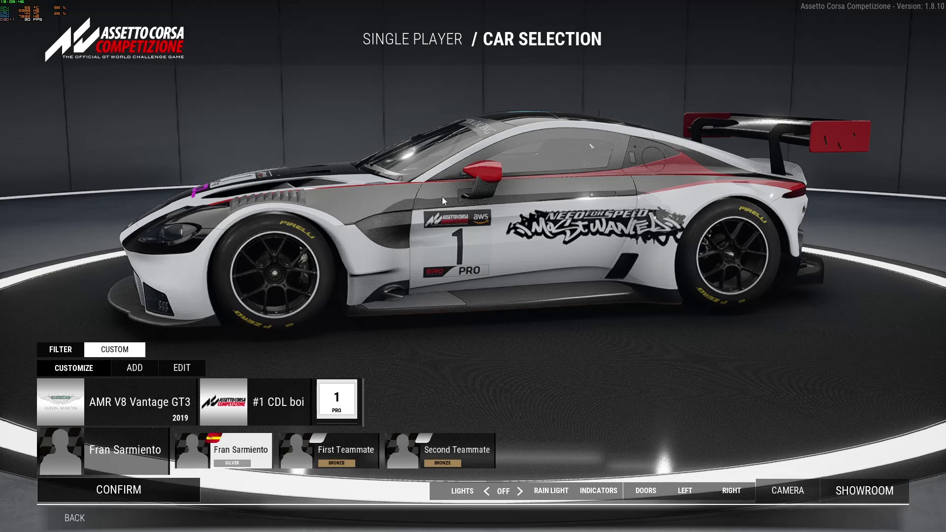
{"action": "left_click_drag", "start_coordinate": [434, 193], "coordinate": [196, 236]}
{"action": "left_click_drag", "start_coordinate": [753, 244], "coordinate": [602, 359]}
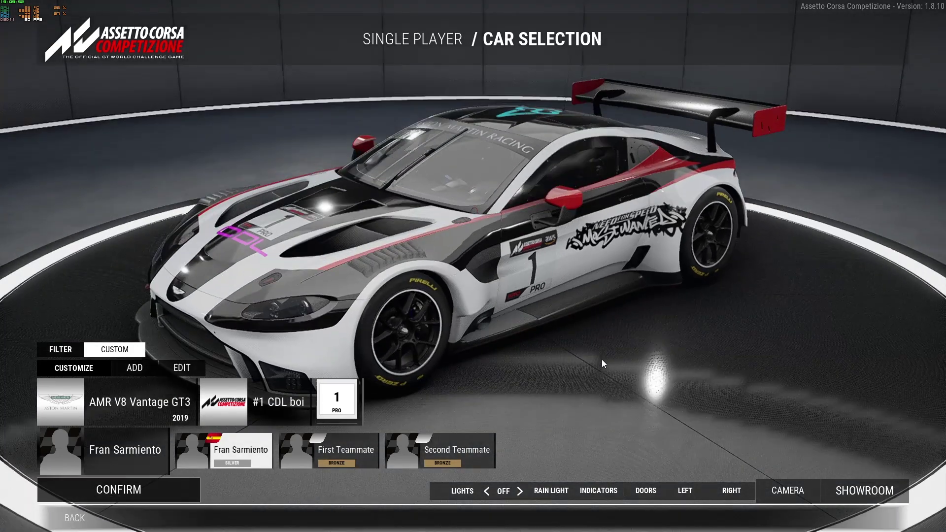
{"action": "left_click_drag", "start_coordinate": [477, 174], "coordinate": [462, 233]}
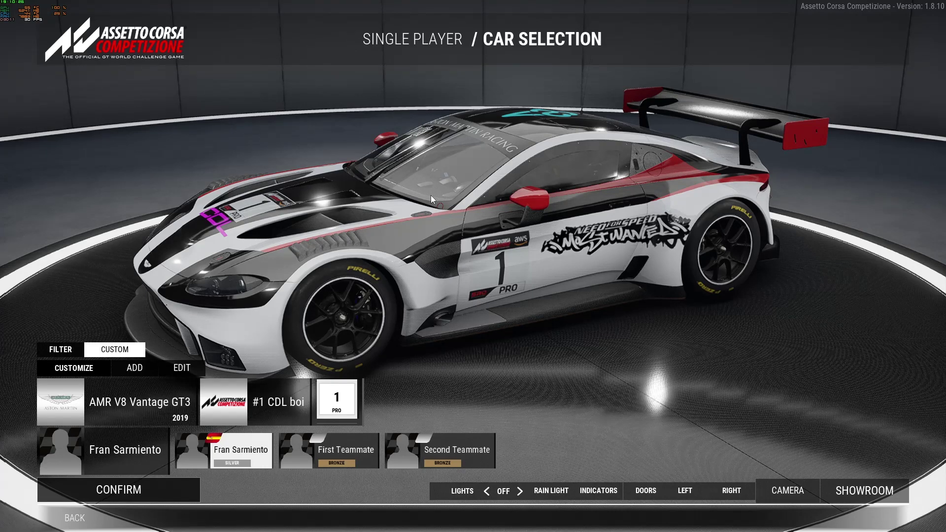
{"action": "left_click_drag", "start_coordinate": [431, 195], "coordinate": [353, 230]}
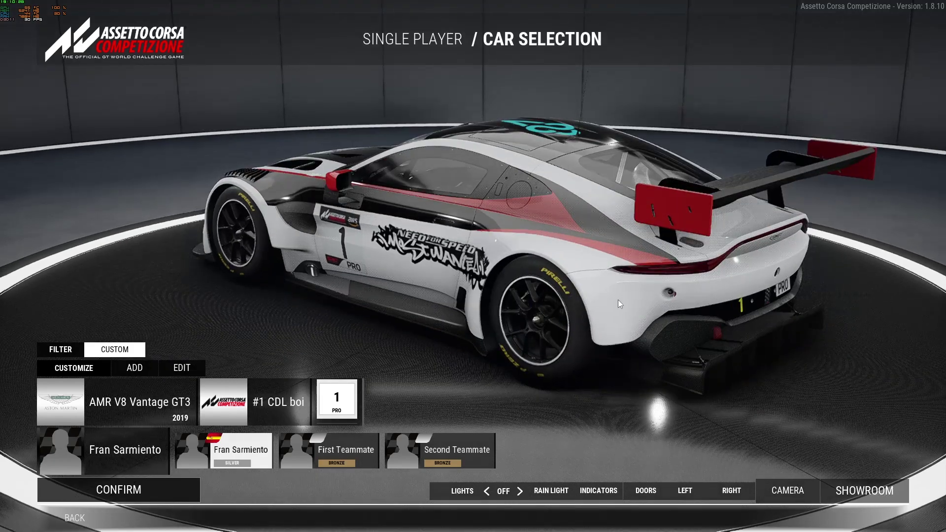
{"action": "left_click_drag", "start_coordinate": [595, 279], "coordinate": [802, 327]}
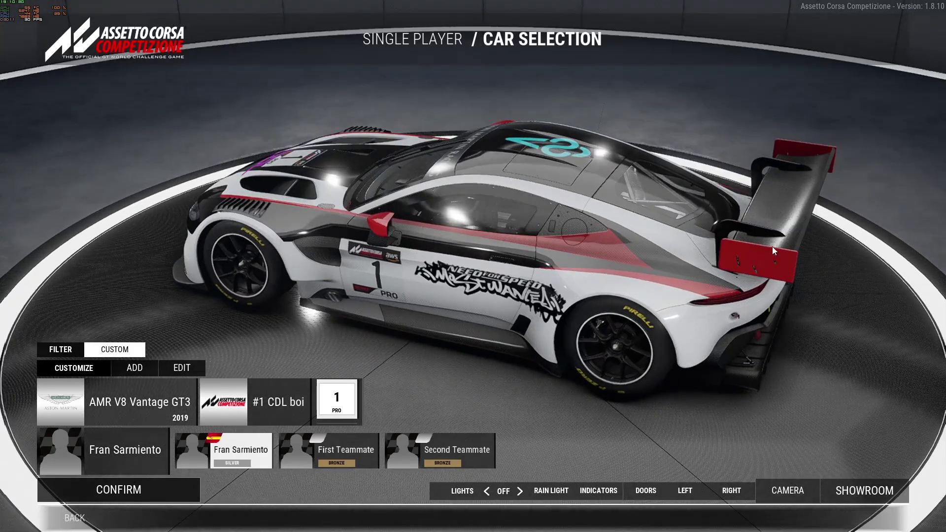
{"action": "left_click_drag", "start_coordinate": [806, 191], "coordinate": [293, 265]}
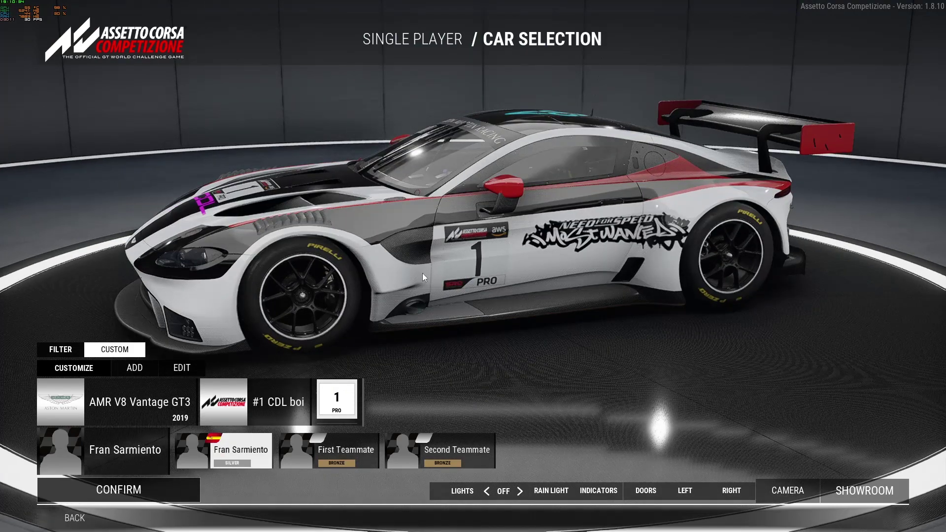
{"action": "left_click_drag", "start_coordinate": [434, 268], "coordinate": [295, 259]}
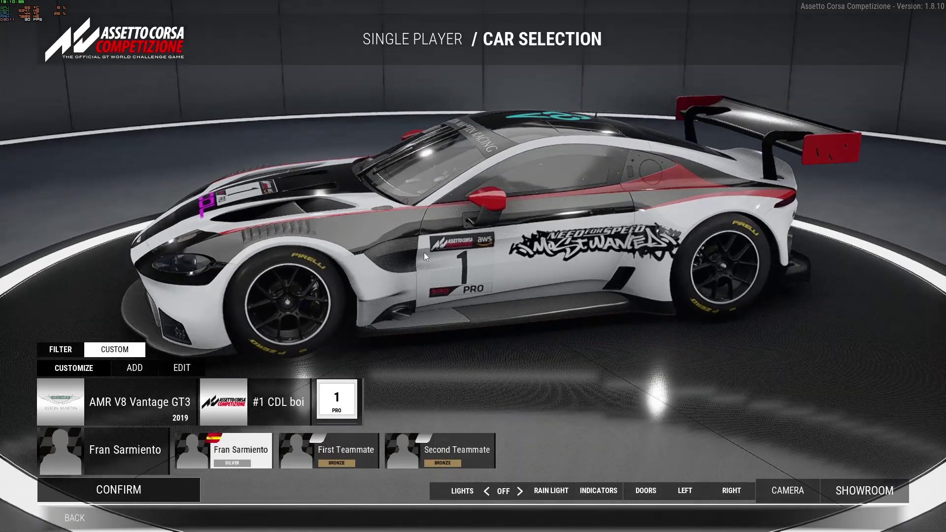
{"action": "left_click_drag", "start_coordinate": [424, 253], "coordinate": [566, 231]}
{"action": "left_click_drag", "start_coordinate": [280, 258], "coordinate": [160, 261]}
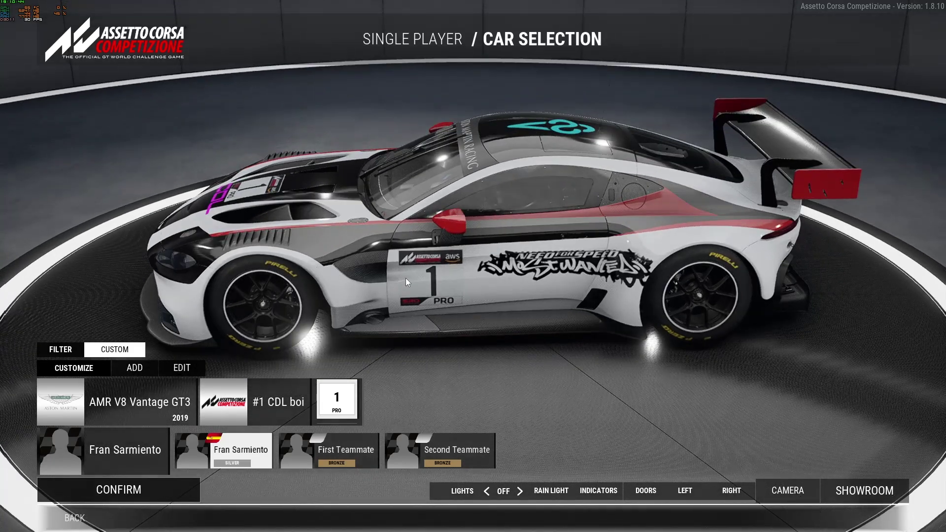
{"action": "left_click_drag", "start_coordinate": [407, 278], "coordinate": [386, 247]}
{"action": "left_click_drag", "start_coordinate": [520, 268], "coordinate": [379, 300]}
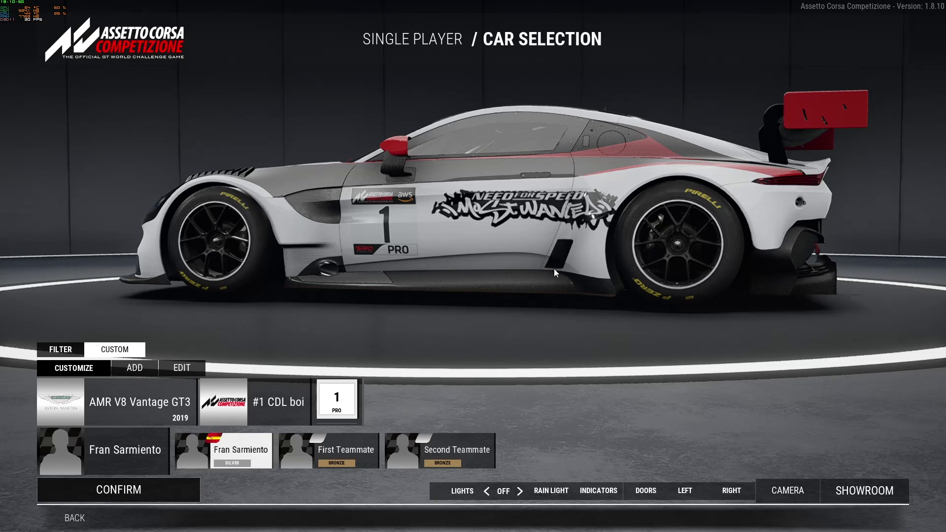
{"action": "left_click_drag", "start_coordinate": [706, 270], "coordinate": [303, 232]}
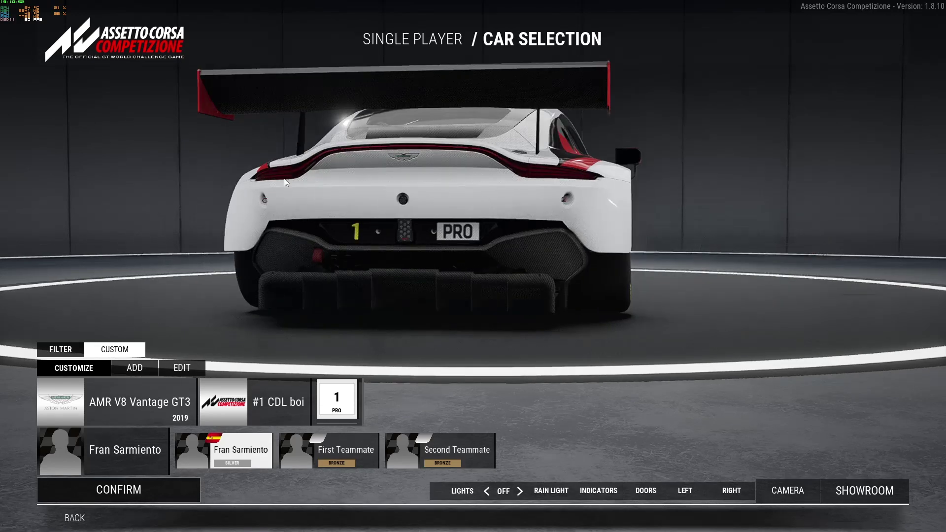
{"action": "left_click_drag", "start_coordinate": [287, 183], "coordinate": [394, 246]}
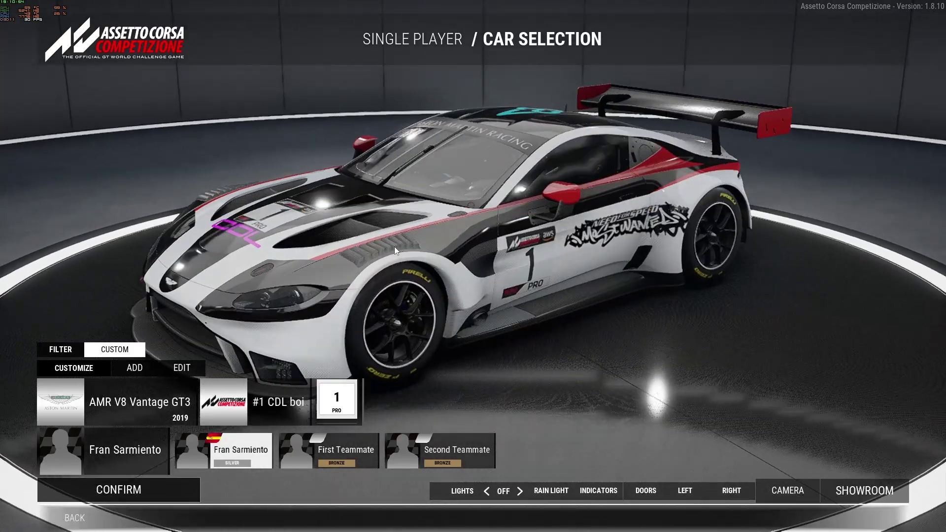
- Switch to GIMP and hide the CDL, logo top, NFS rear panel, Door RIGHT, NFS door and paint job layers
{"action": "key", "text": "alt+Tab"}
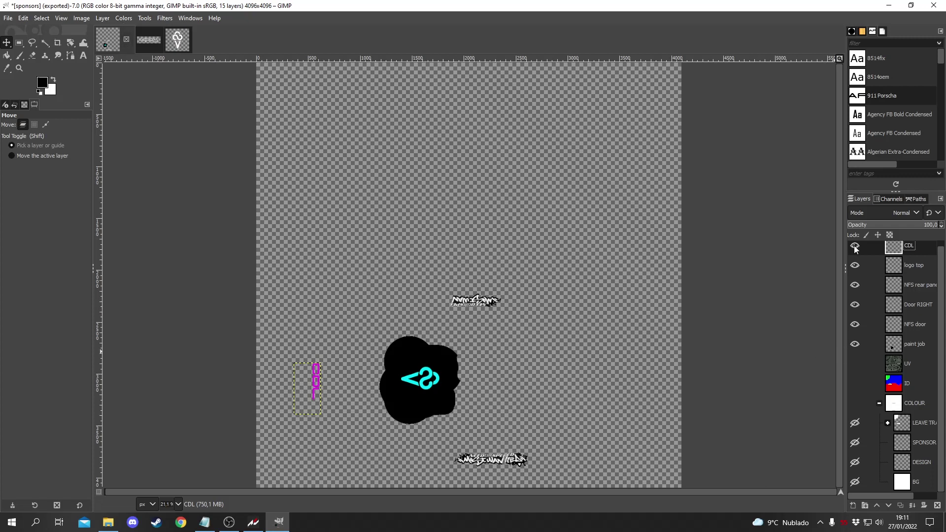
{"action": "left_click", "coordinate": [856, 266]}
{"action": "left_click", "coordinate": [855, 284]}
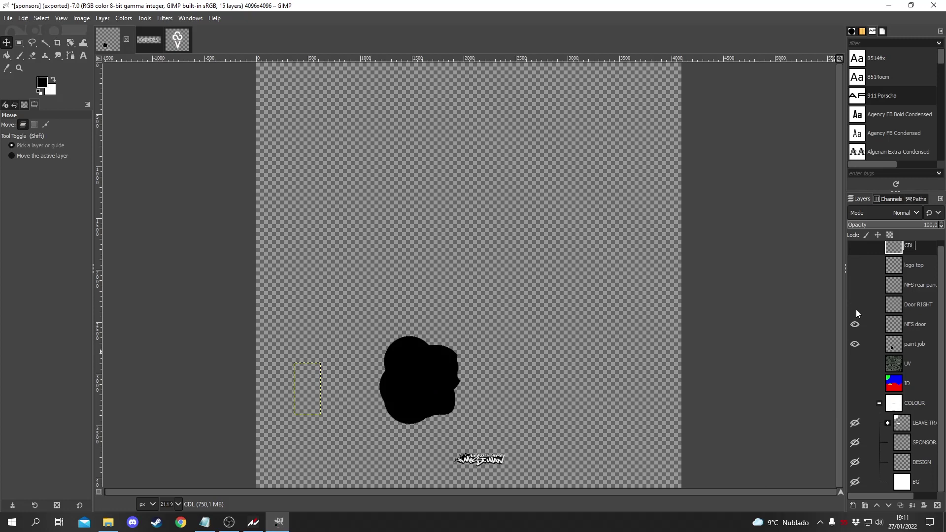
{"action": "left_click", "coordinate": [856, 305]}
{"action": "left_click", "coordinate": [855, 344]}
{"action": "left_click", "coordinate": [855, 324]}
{"action": "scroll", "coordinate": [869, 299], "scroll_direction": "up", "scroll_amount": 1}
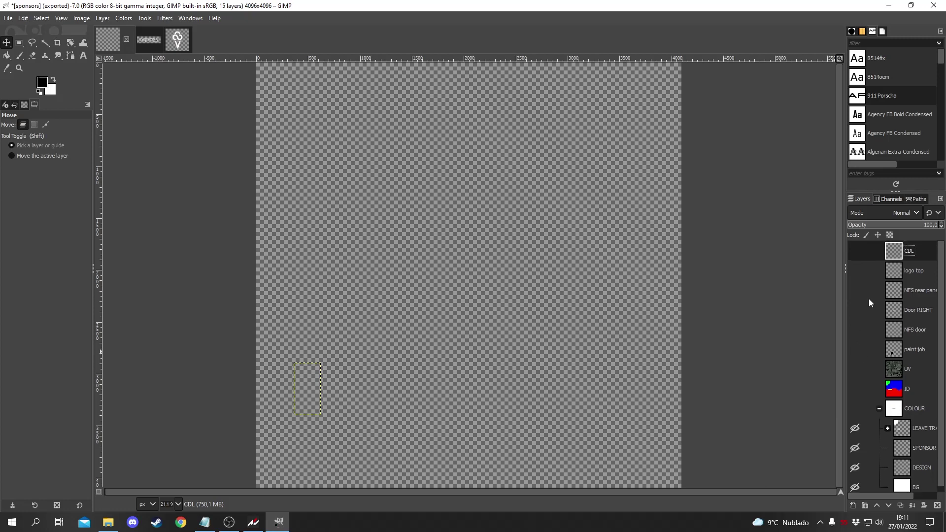
- Show the UV layer and the COLOUR group's contents, and hide the BG layer inside the group
{"action": "left_click", "coordinate": [855, 370]}
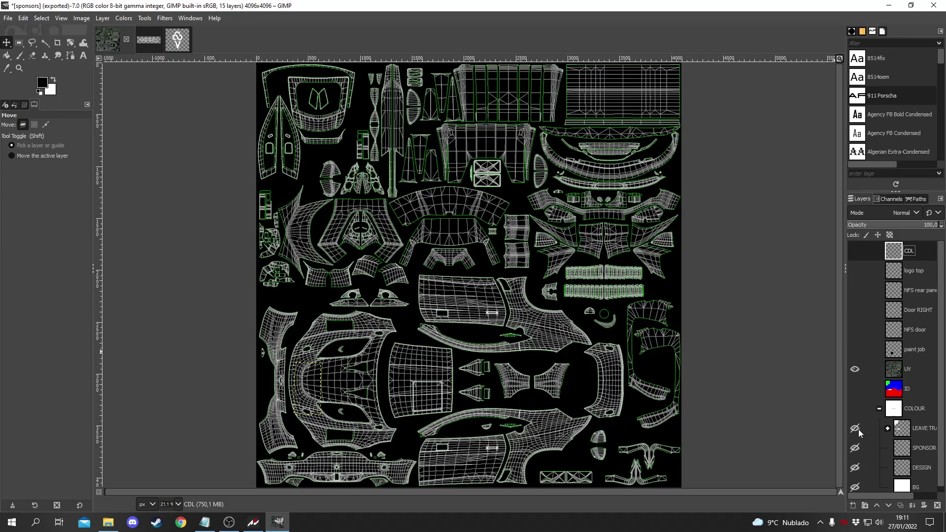
{"action": "left_click_drag", "start_coordinate": [855, 430], "coordinate": [855, 468]}
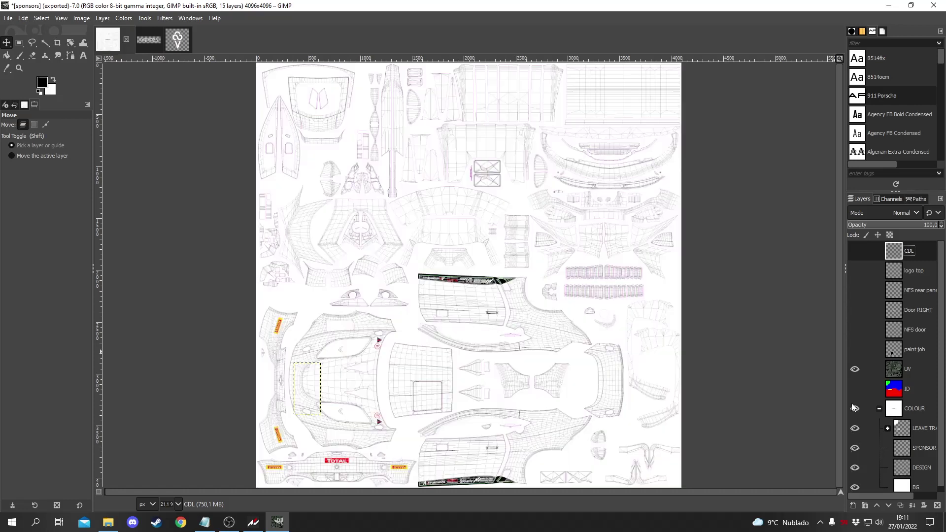
{"action": "left_click", "coordinate": [855, 487]}
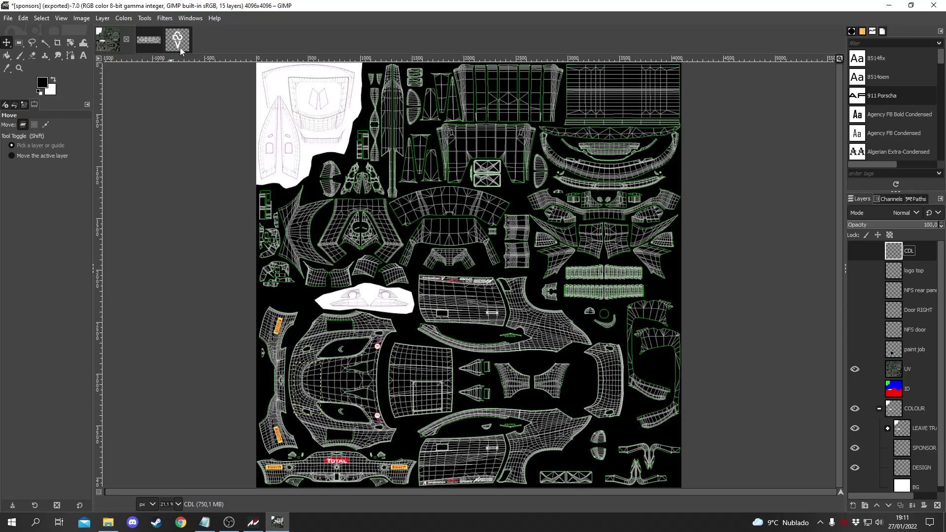
- Open graffiti pattern.jpg from the CDL assets folder as a separate image
{"action": "left_click", "coordinate": [8, 19]}
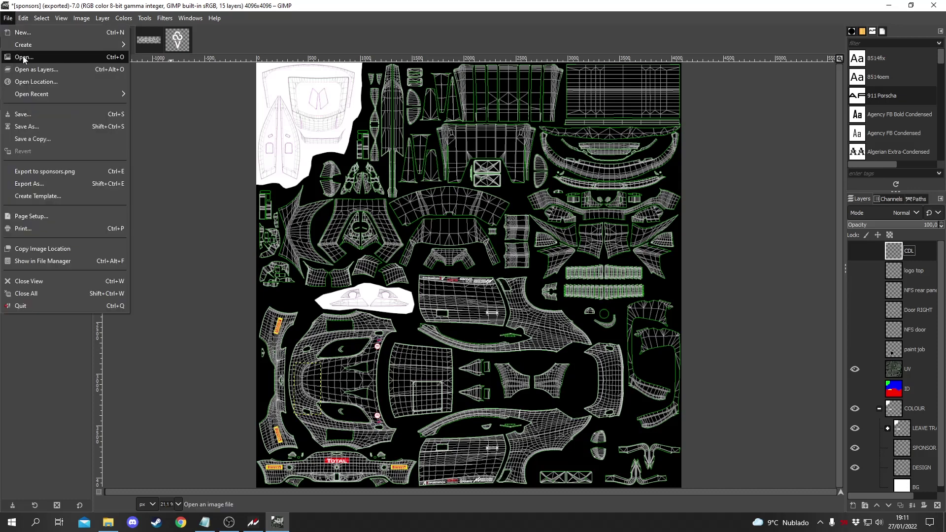
{"action": "left_click", "coordinate": [24, 56]}
{"action": "left_click", "coordinate": [137, 87]}
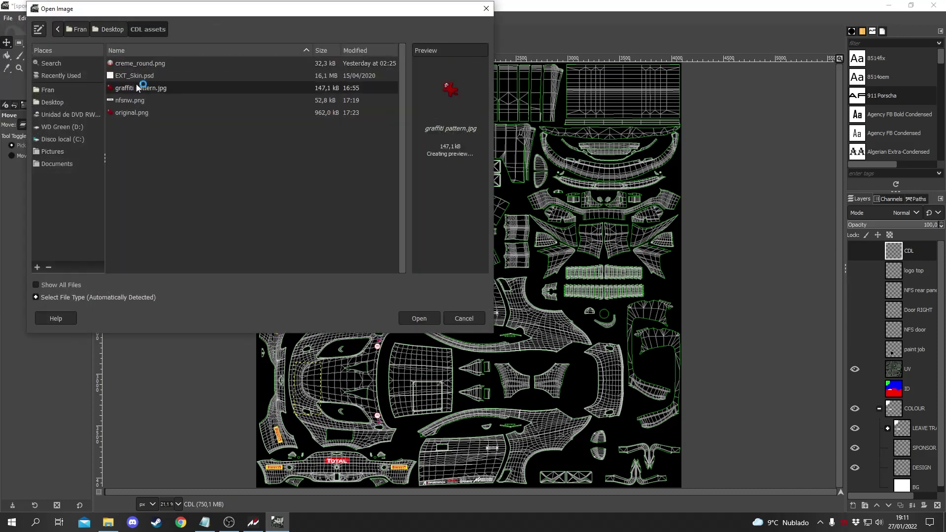
{"action": "left_click", "coordinate": [407, 319]}
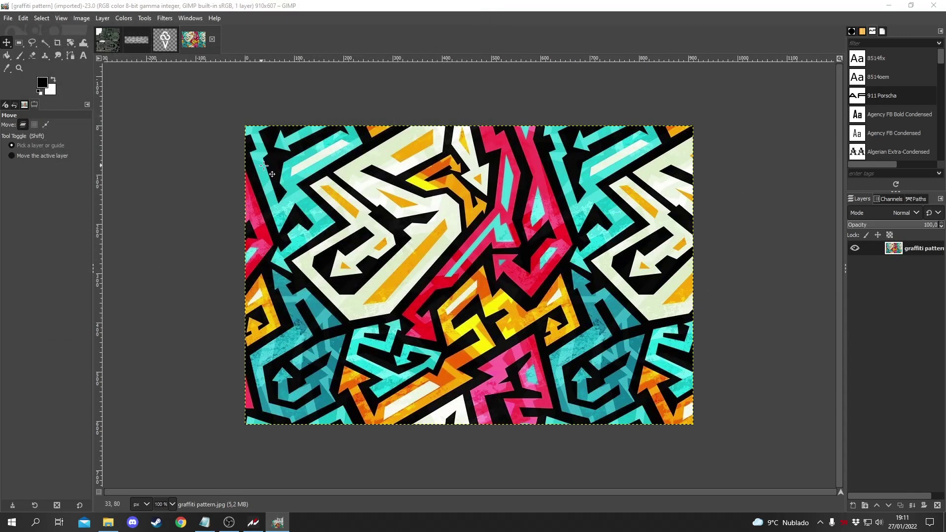
- Cut a rectangle of about 327 × 295 px from the graffiti pattern, paste it as a new layer and hide the original layer
{"action": "left_click", "coordinate": [20, 43]}
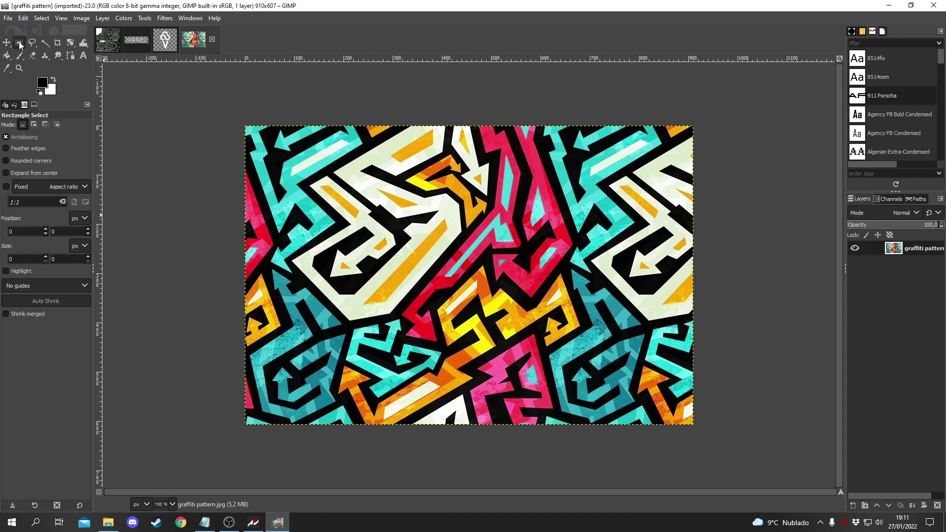
{"action": "left_click_drag", "start_coordinate": [356, 179], "coordinate": [516, 324]}
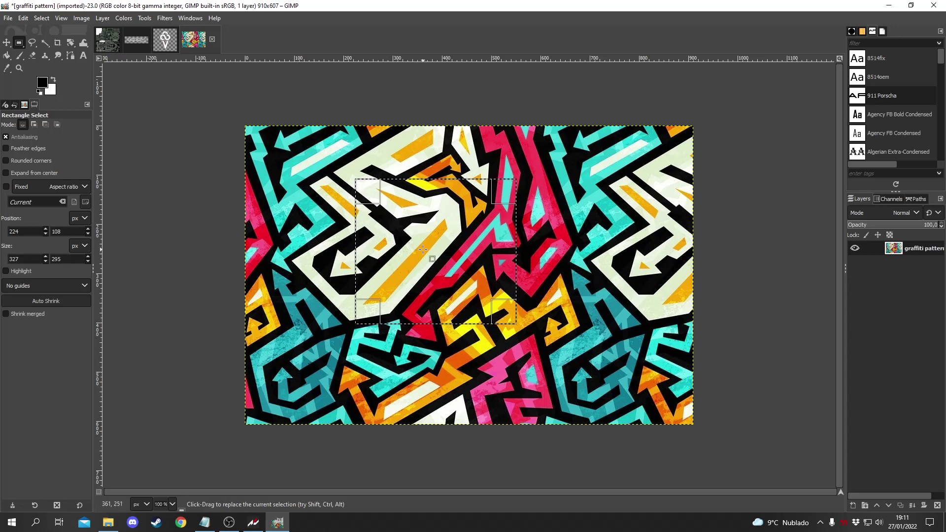
{"action": "left_click", "coordinate": [24, 17]}
{"action": "left_click", "coordinate": [45, 80]}
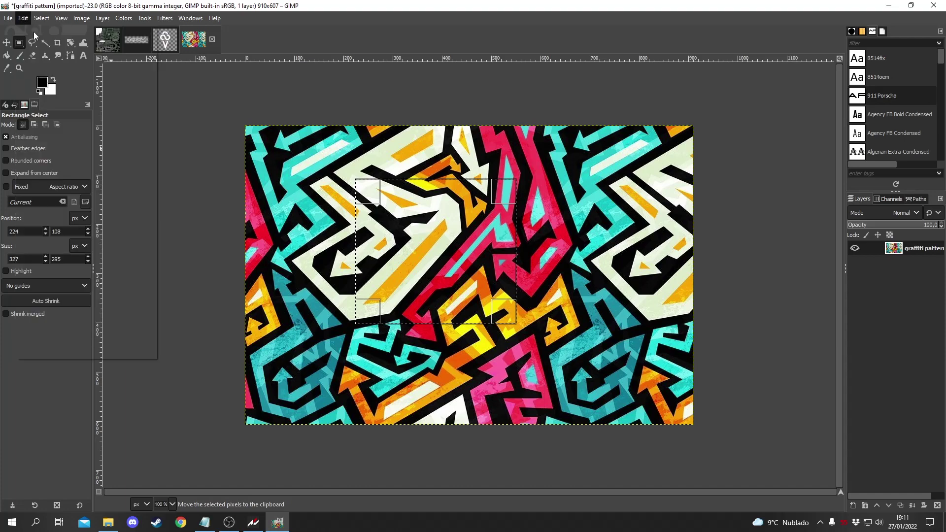
{"action": "left_click", "coordinate": [23, 18]}
{"action": "left_click", "coordinate": [48, 111]}
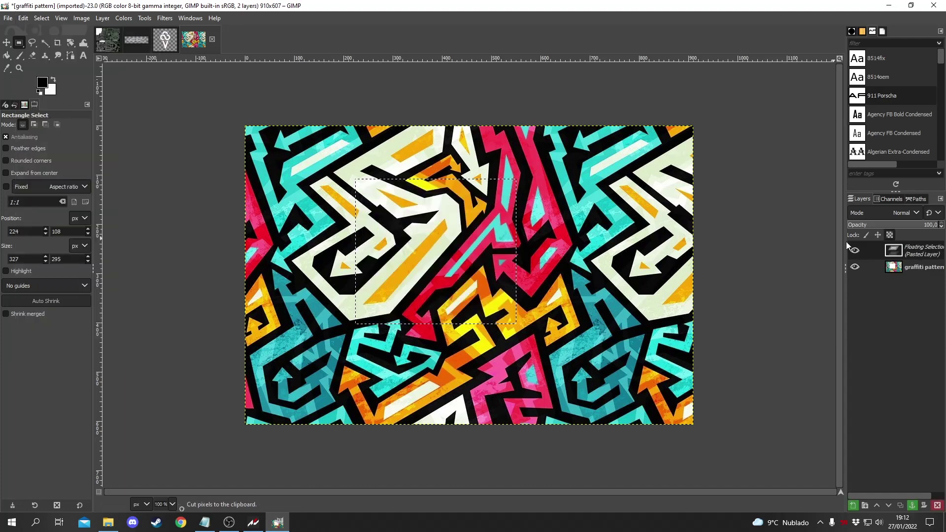
{"action": "left_click", "coordinate": [855, 267]}
{"action": "right_click", "coordinate": [922, 251]}
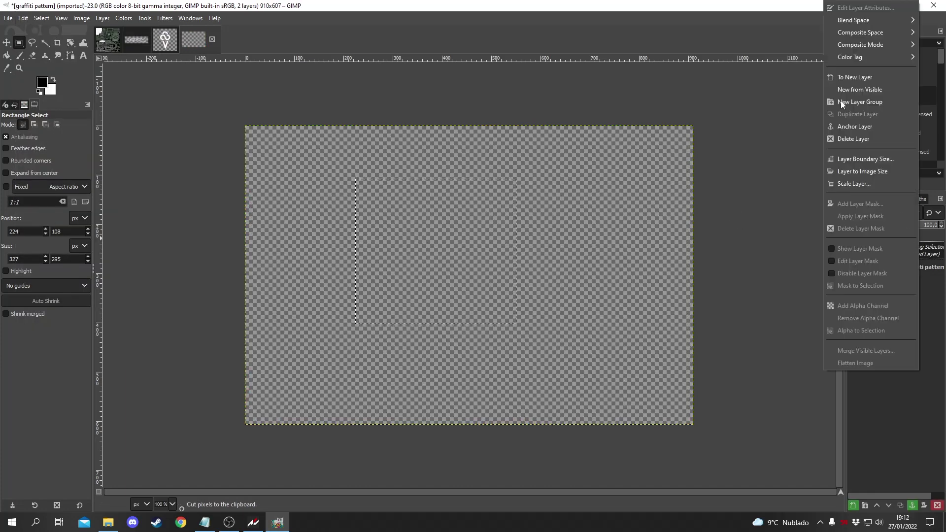
{"action": "left_click", "coordinate": [840, 77]}
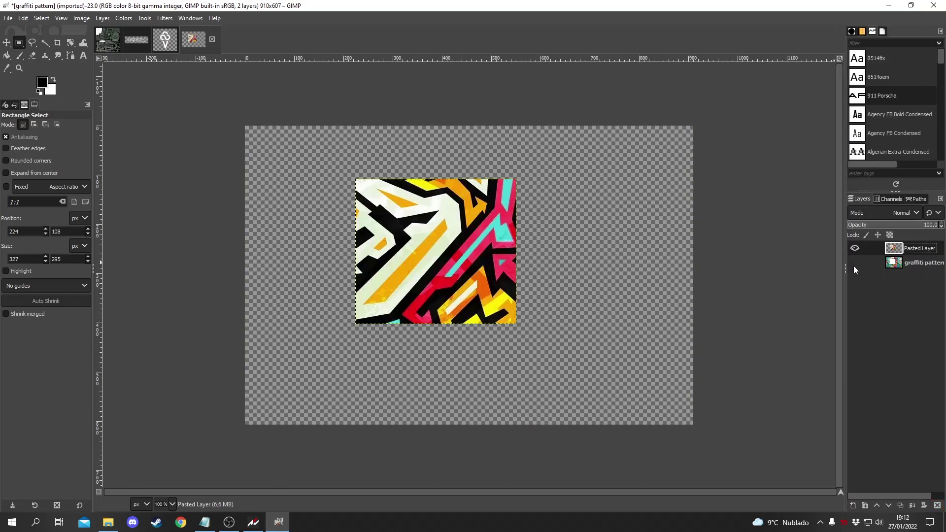
- Undo the new layer, paste, cut and rectangular selection to restore the whole graffiti pattern
{"action": "left_click", "coordinate": [22, 21]}
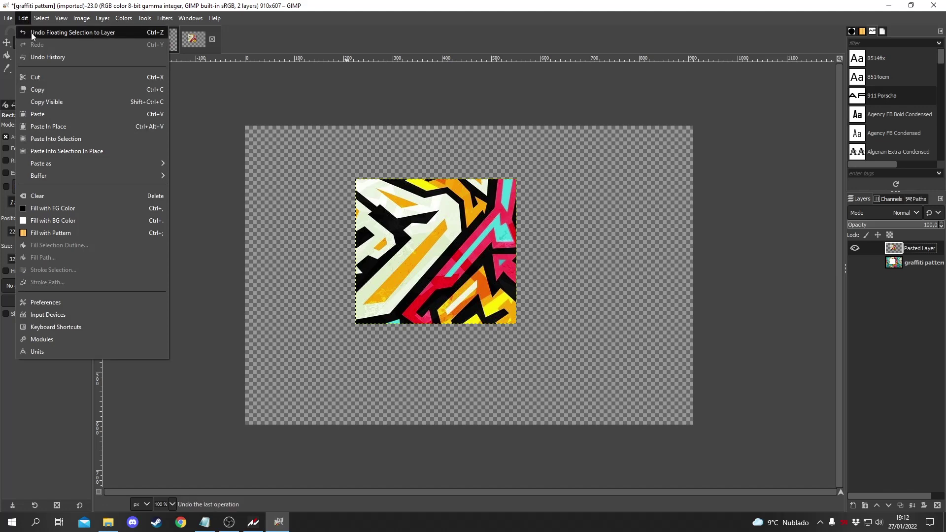
{"action": "left_click", "coordinate": [39, 32]}
{"action": "left_click", "coordinate": [21, 21]}
{"action": "left_click", "coordinate": [33, 33]}
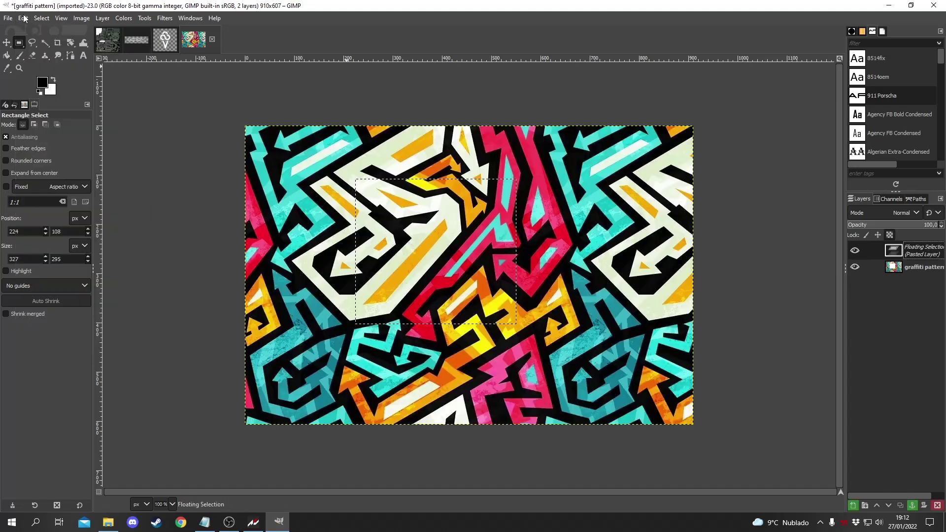
{"action": "left_click", "coordinate": [23, 18]}
{"action": "left_click", "coordinate": [34, 32]}
{"action": "left_click", "coordinate": [24, 18]}
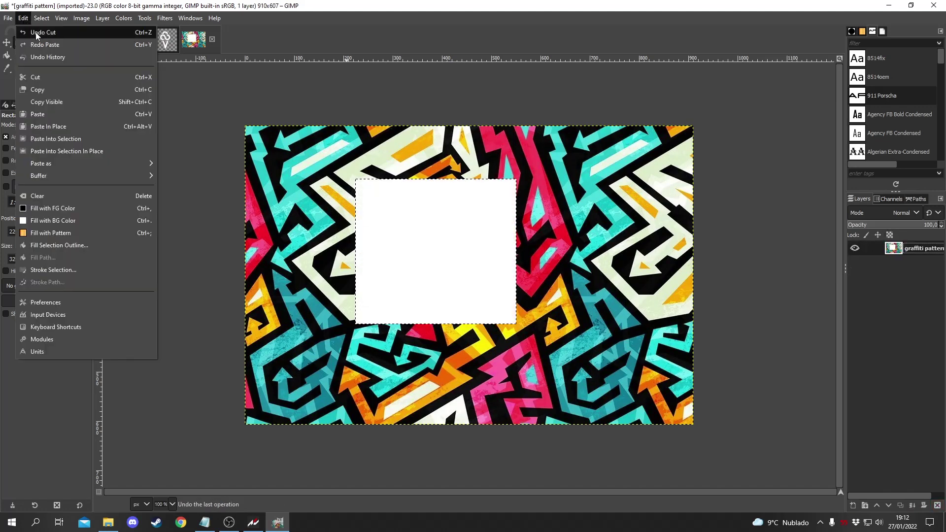
{"action": "left_click", "coordinate": [35, 31]}
{"action": "left_click", "coordinate": [25, 20]}
{"action": "left_click", "coordinate": [37, 32]}
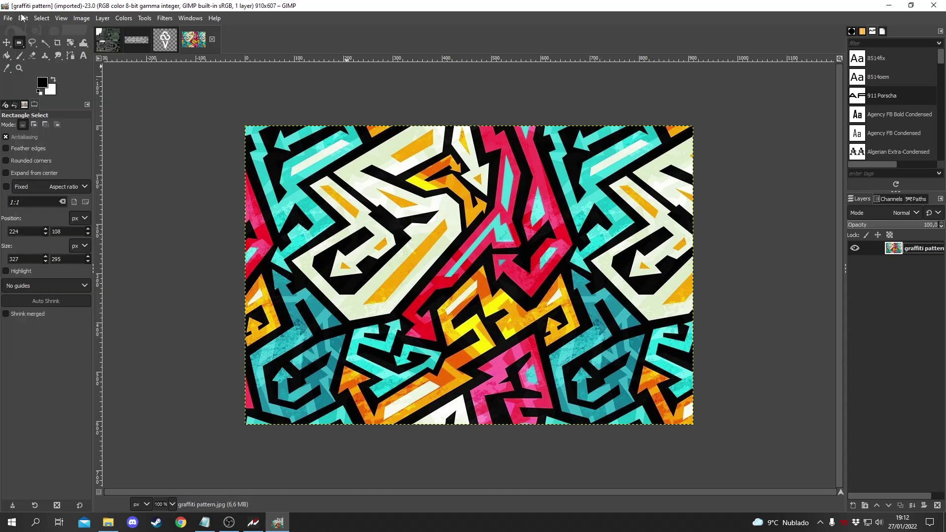
{"action": "left_click", "coordinate": [23, 18]}
{"action": "left_click", "coordinate": [302, 5]}
- Copy the graffiti pattern layer into the sponsors image and scale it proportionally to about 3325 × 2218 px
{"action": "left_click", "coordinate": [7, 42]}
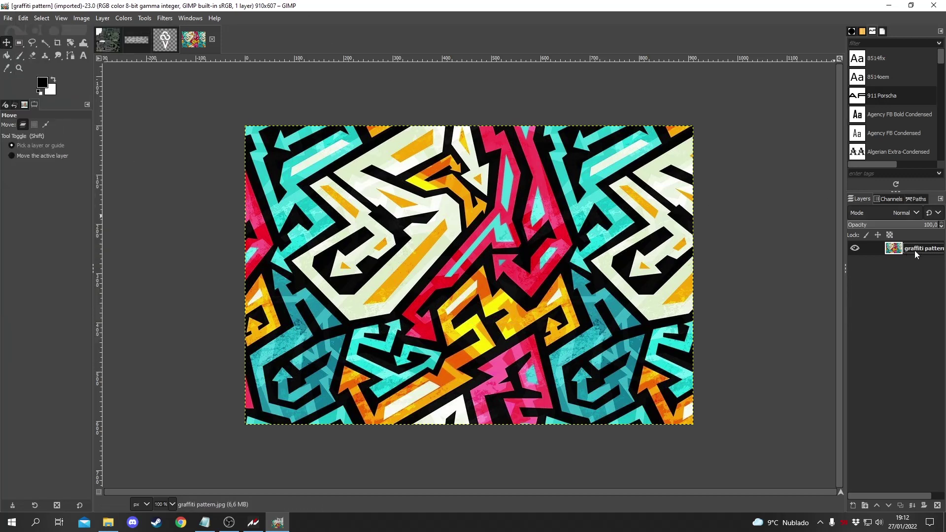
{"action": "left_click_drag", "start_coordinate": [927, 250], "coordinate": [466, 252]}
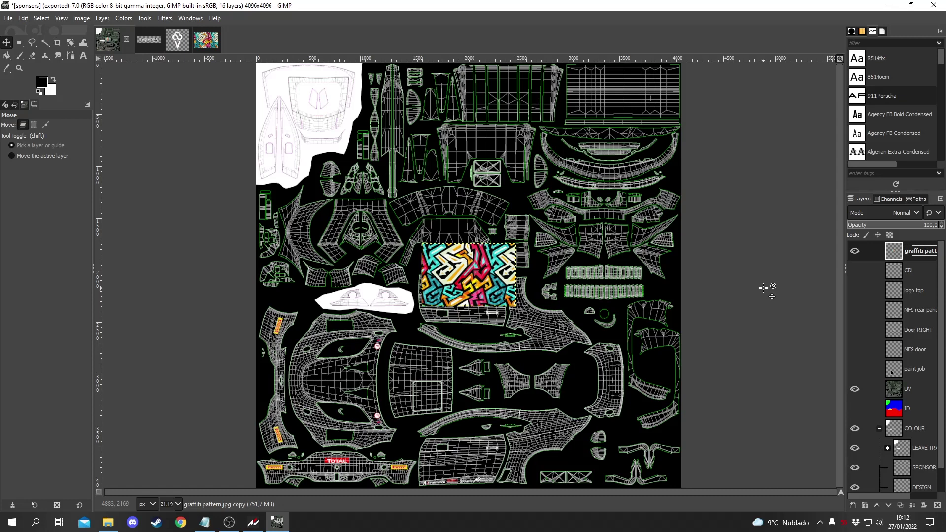
{"action": "left_click", "coordinate": [72, 43]}
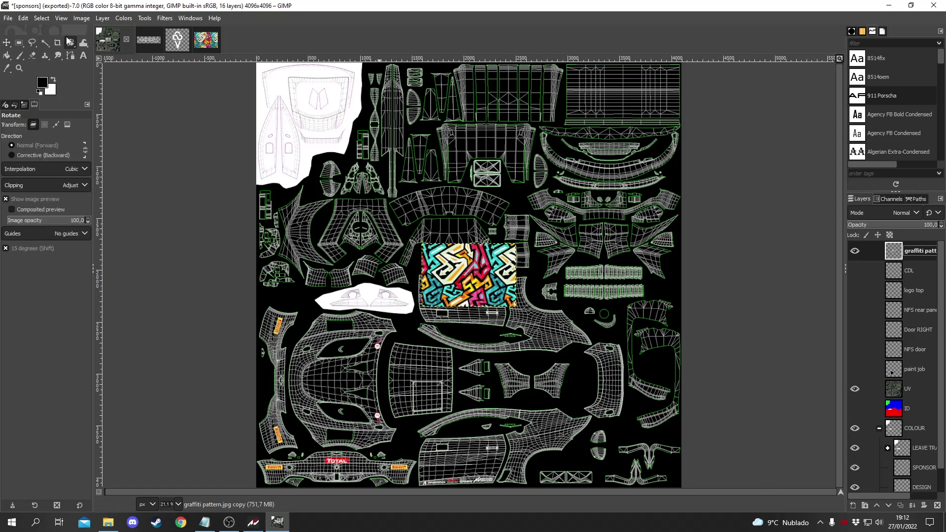
{"action": "left_click_drag", "start_coordinate": [69, 41], "coordinate": [101, 68]}
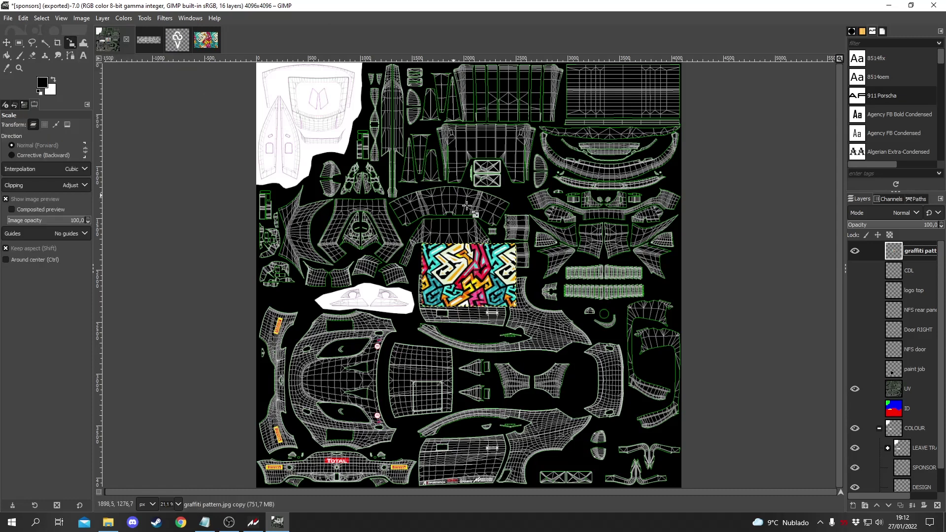
{"action": "left_click", "coordinate": [454, 281]}
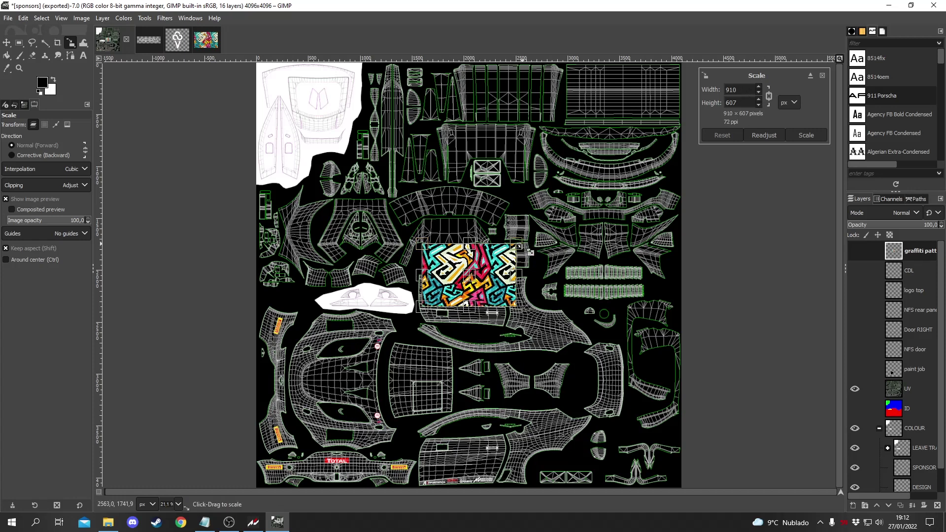
{"action": "mouse_move", "coordinate": [515, 244]}
{"action": "left_mouse_down"}
{"action": "mouse_move", "coordinate": [565, 210]}
{"action": "mouse_move", "coordinate": [506, 246]}
{"action": "left_mouse_up"}
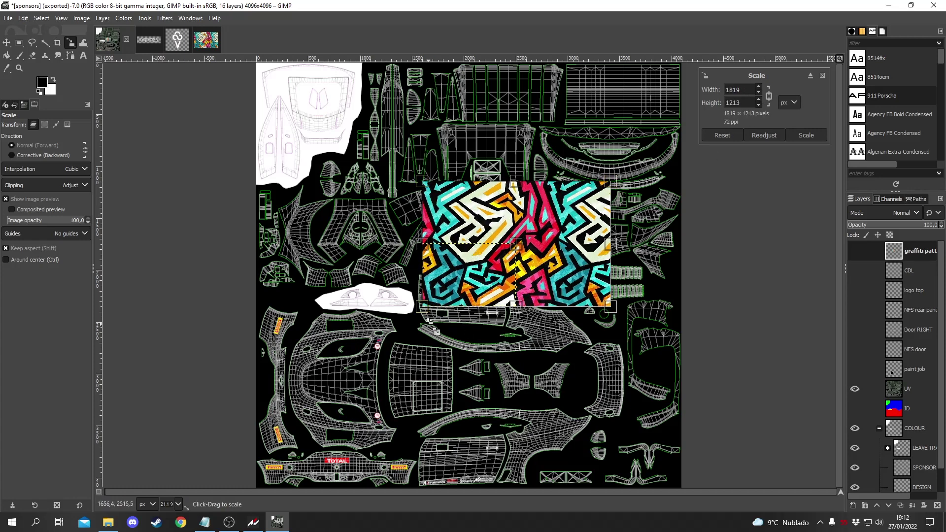
{"action": "left_click_drag", "start_coordinate": [425, 310], "coordinate": [512, 268]}
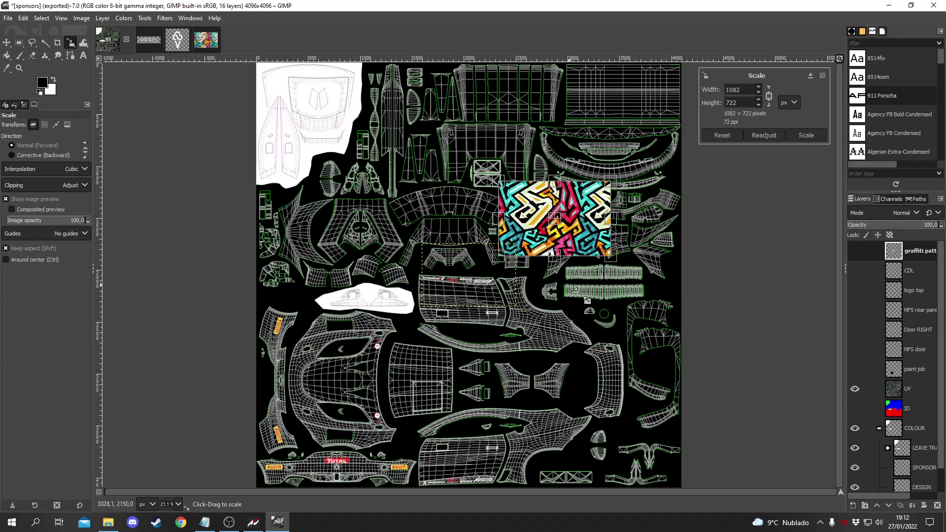
{"action": "left_click_drag", "start_coordinate": [485, 258], "coordinate": [287, 445]}
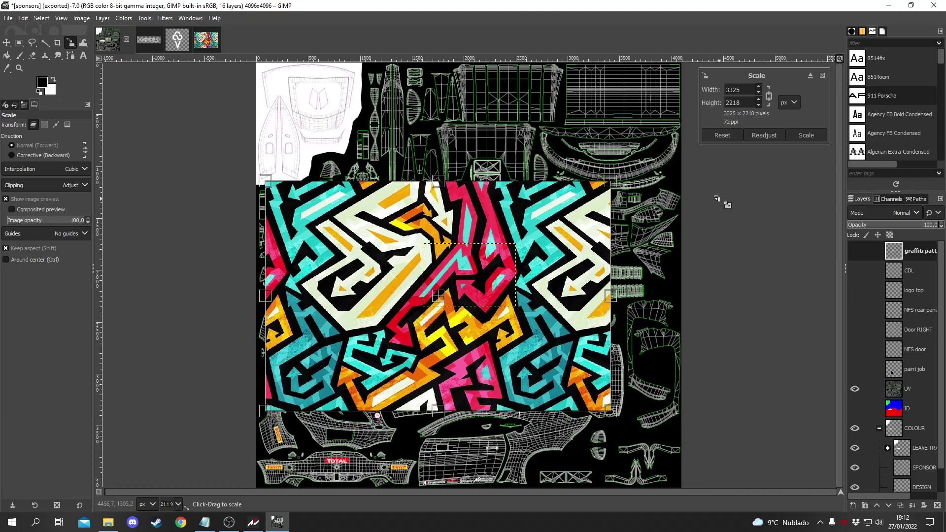
{"action": "left_click", "coordinate": [800, 137]}
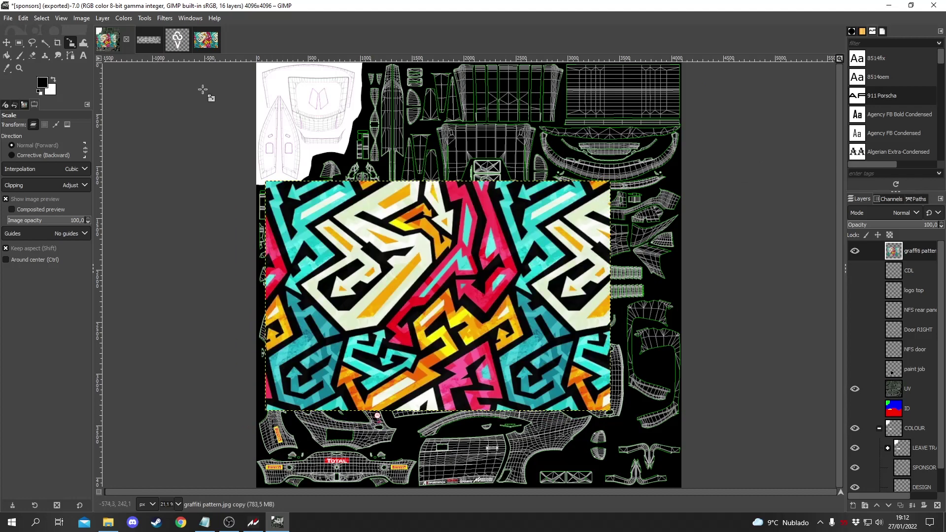
- Enlarge the graffiti layer to about 3857 × 2574 px and reposition it over the car body templates in the lower part of the canvas
{"action": "left_click", "coordinate": [5, 44]}
{"action": "left_click_drag", "start_coordinate": [402, 262], "coordinate": [441, 333]}
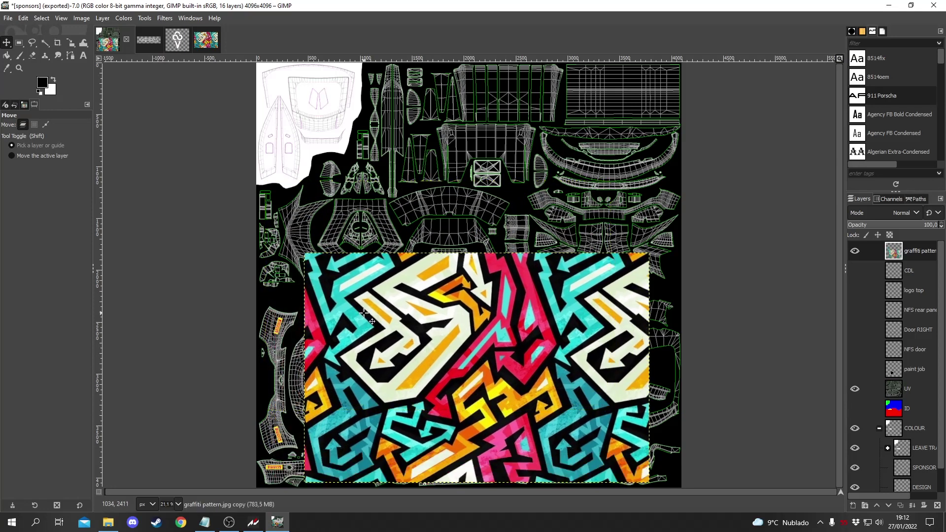
{"action": "left_click", "coordinate": [57, 43]}
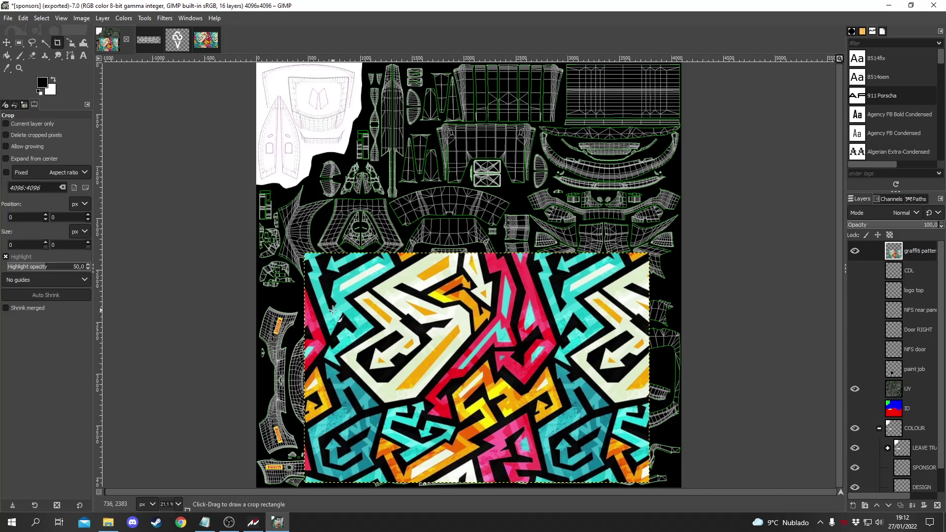
{"action": "key", "text": "shift+s"}
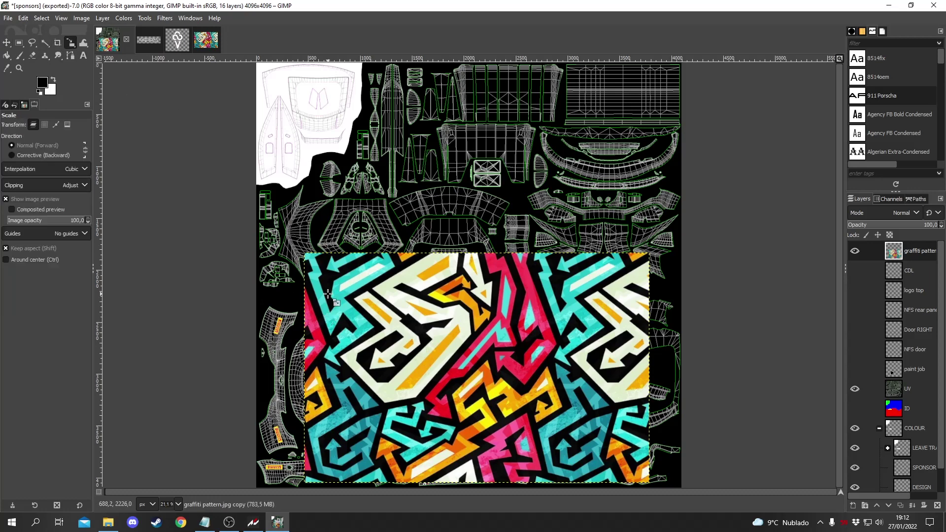
{"action": "left_click", "coordinate": [328, 295]}
{"action": "left_click_drag", "start_coordinate": [312, 379], "coordinate": [257, 370]}
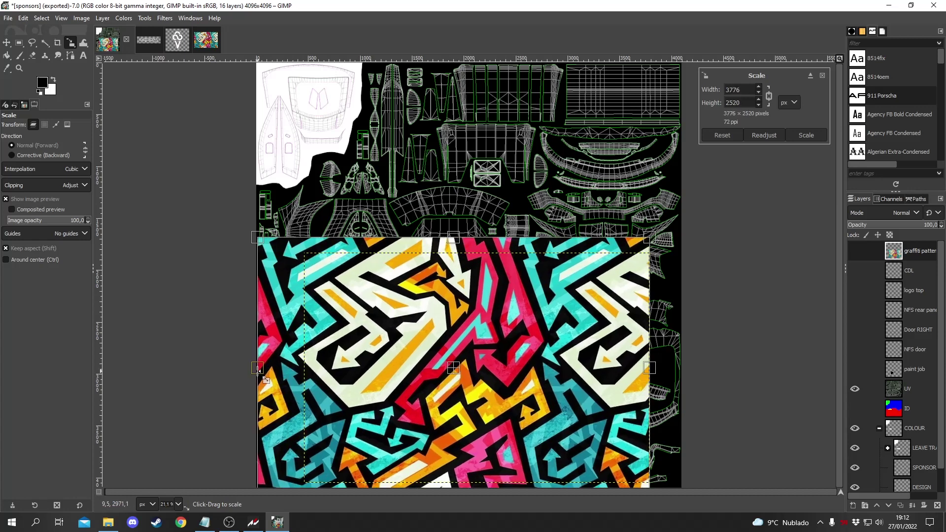
{"action": "left_click_drag", "start_coordinate": [368, 378], "coordinate": [356, 355]}
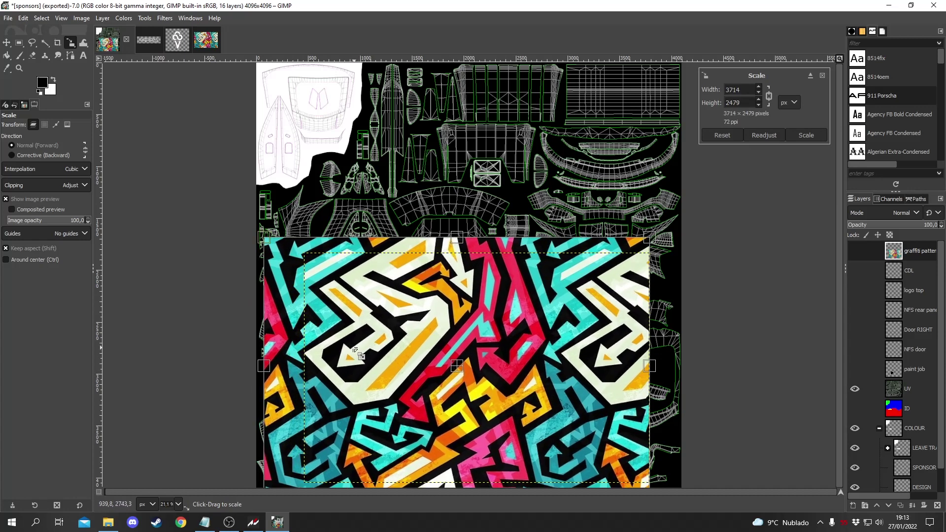
{"action": "left_click_drag", "start_coordinate": [276, 370], "coordinate": [249, 366]}
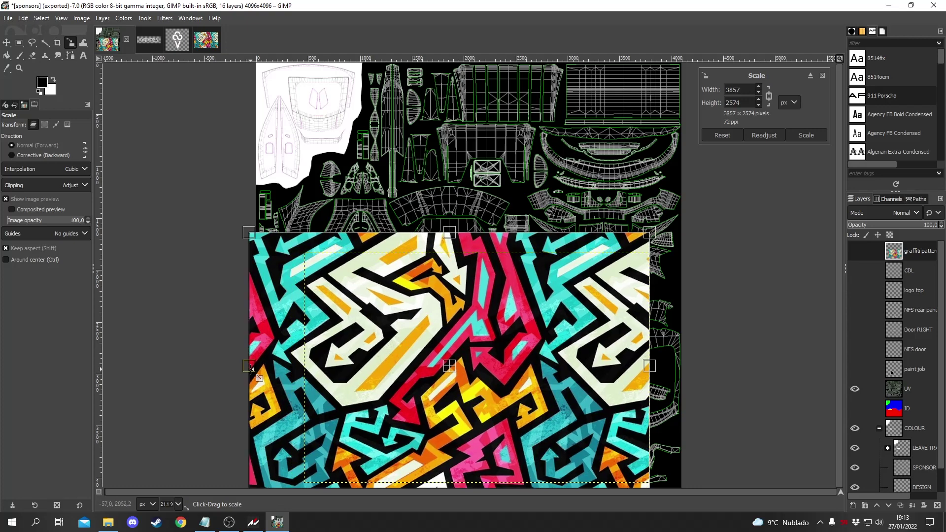
{"action": "left_click", "coordinate": [806, 135]}
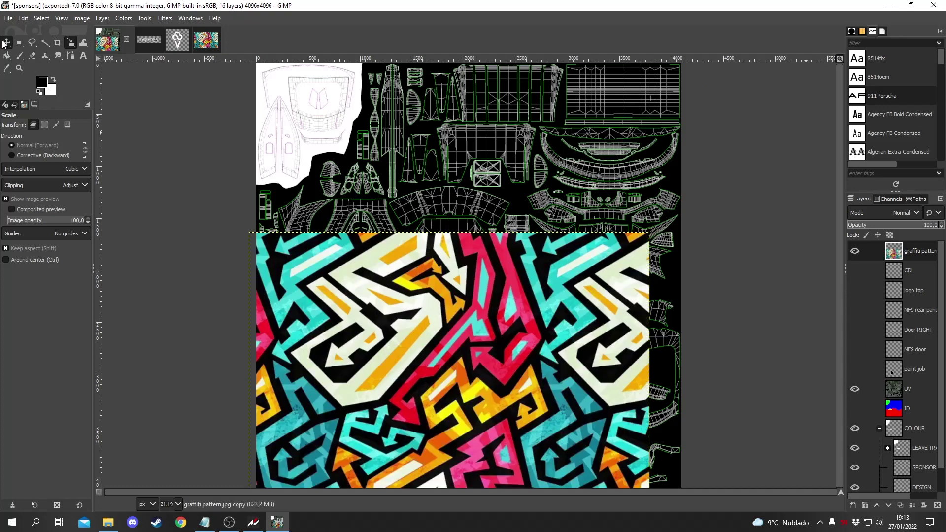
{"action": "key", "text": "m"}
{"action": "left_click_drag", "start_coordinate": [408, 383], "coordinate": [422, 419]}
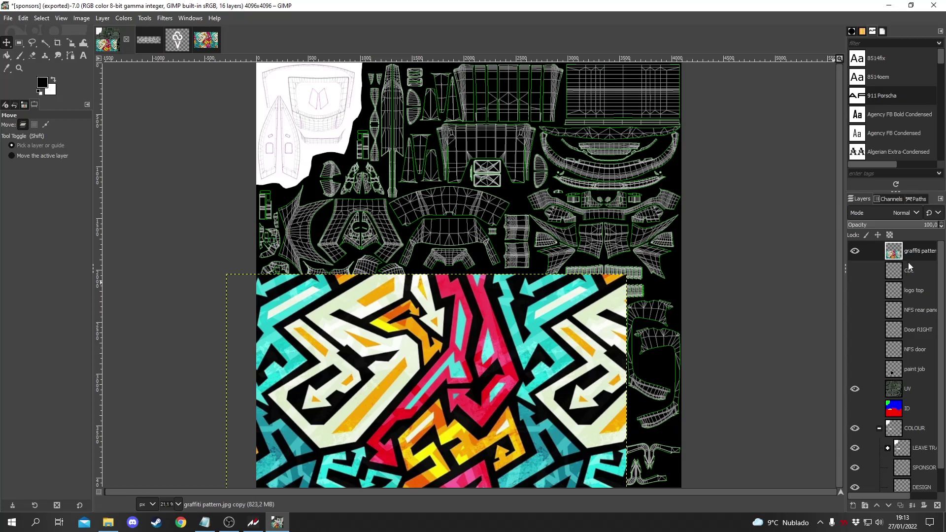
- Check the UV template under the graffiti layer, and erase the graffiti covering the two narrow ribbed strips near its upper right corner
{"action": "left_click", "coordinate": [855, 252]}
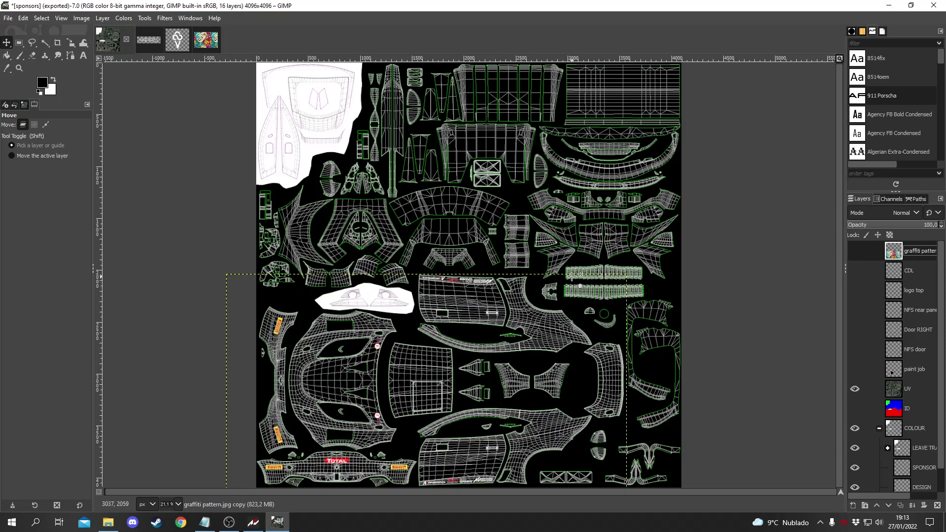
{"action": "key", "text": "ctrl+z"}
{"action": "key", "text": "shift+e"}
{"action": "mouse_move", "coordinate": [572, 296]}
{"action": "left_mouse_down"}
{"action": "mouse_move", "coordinate": [640, 298]}
{"action": "mouse_move", "coordinate": [601, 282]}
{"action": "mouse_move", "coordinate": [647, 289]}
{"action": "mouse_move", "coordinate": [575, 278]}
{"action": "mouse_move", "coordinate": [588, 291]}
{"action": "mouse_move", "coordinate": [558, 272]}
{"action": "mouse_move", "coordinate": [570, 298]}
{"action": "mouse_move", "coordinate": [636, 297]}
{"action": "left_mouse_up"}
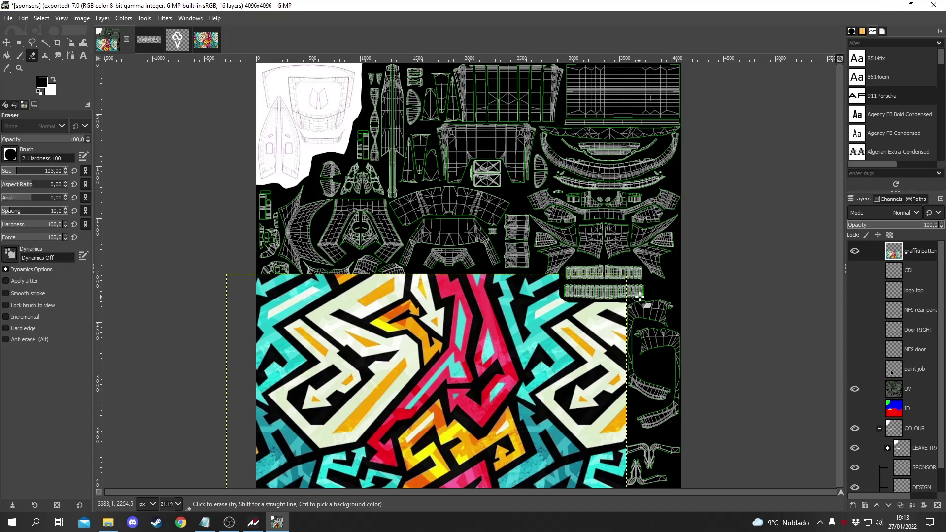
- Hide the UV layer and the COLOUR layer group so only the graffiti pattern shows
{"action": "left_click", "coordinate": [855, 390]}
{"action": "left_click", "coordinate": [855, 429]}
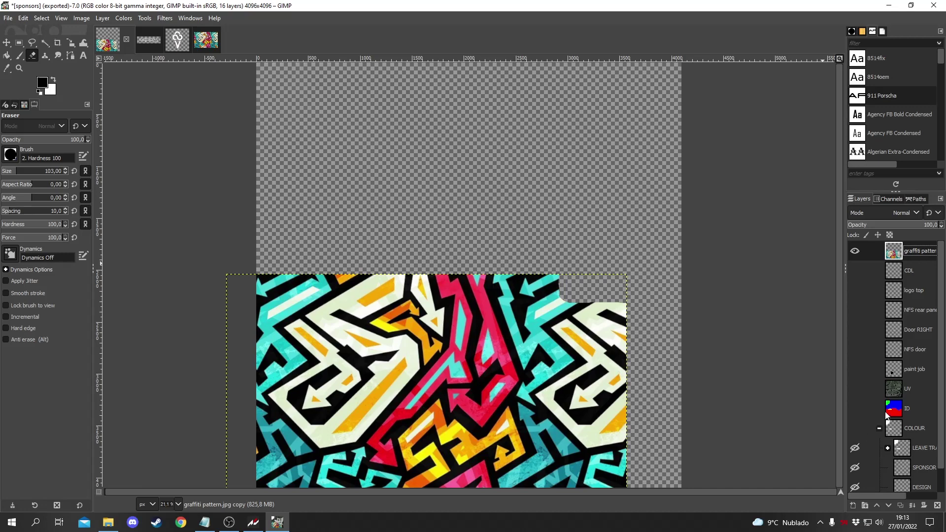
{"action": "left_click", "coordinate": [8, 18]}
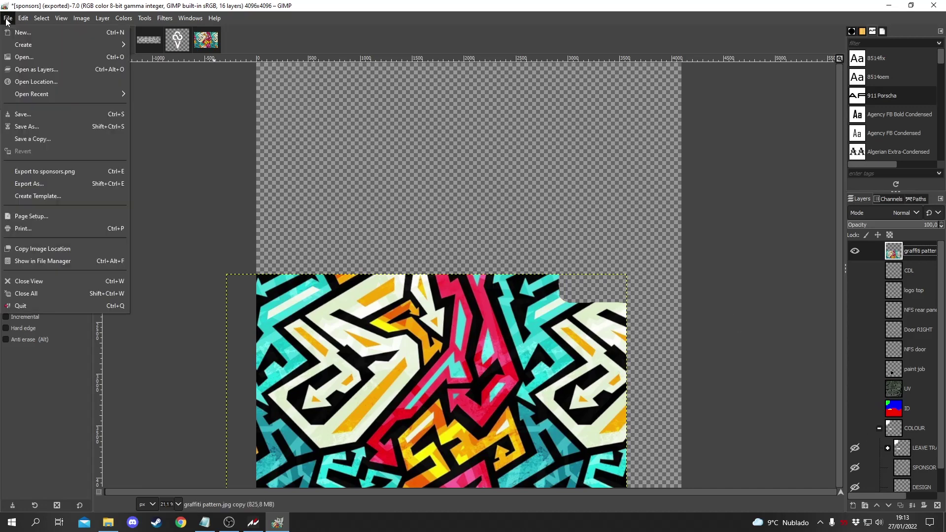
{"action": "left_click", "coordinate": [40, 139]}
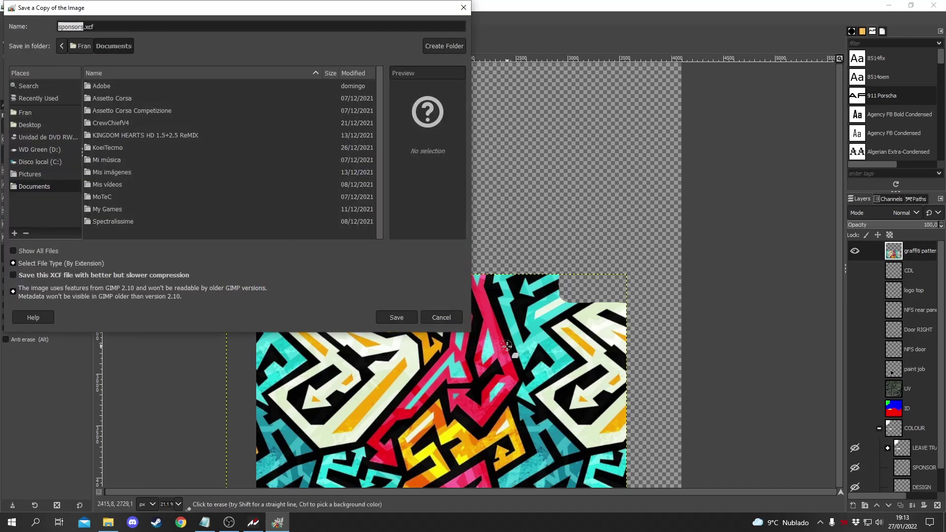
{"action": "left_click", "coordinate": [441, 317]}
{"action": "left_click", "coordinate": [8, 18]}
{"action": "left_click", "coordinate": [41, 184]}
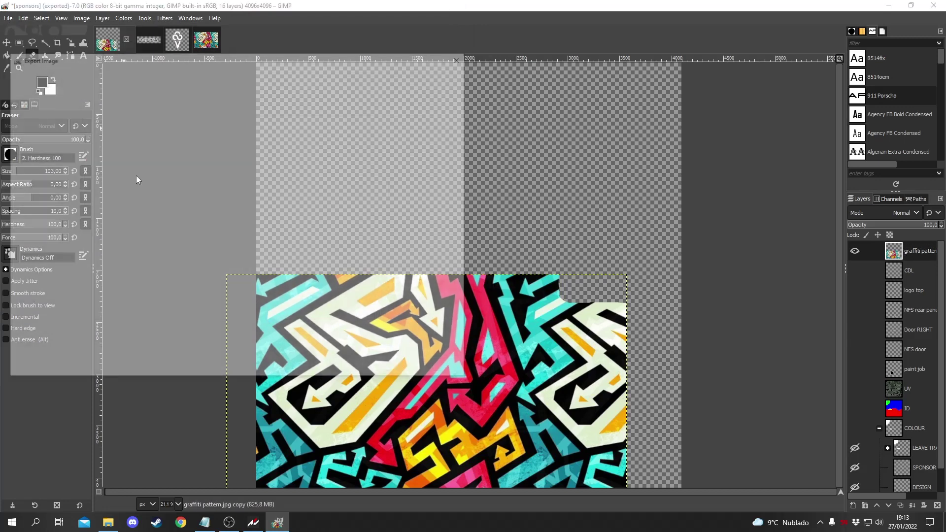
{"action": "left_click", "coordinate": [109, 135]}
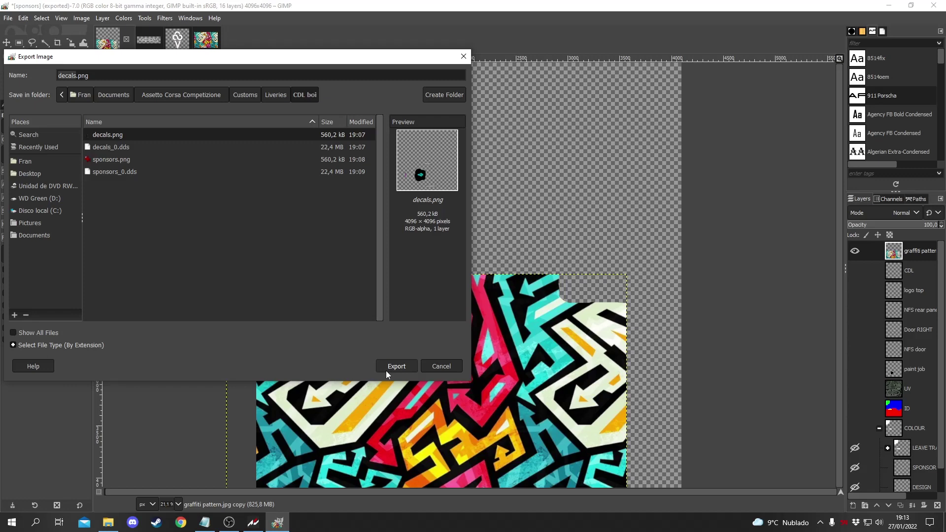
{"action": "left_click", "coordinate": [433, 364]}
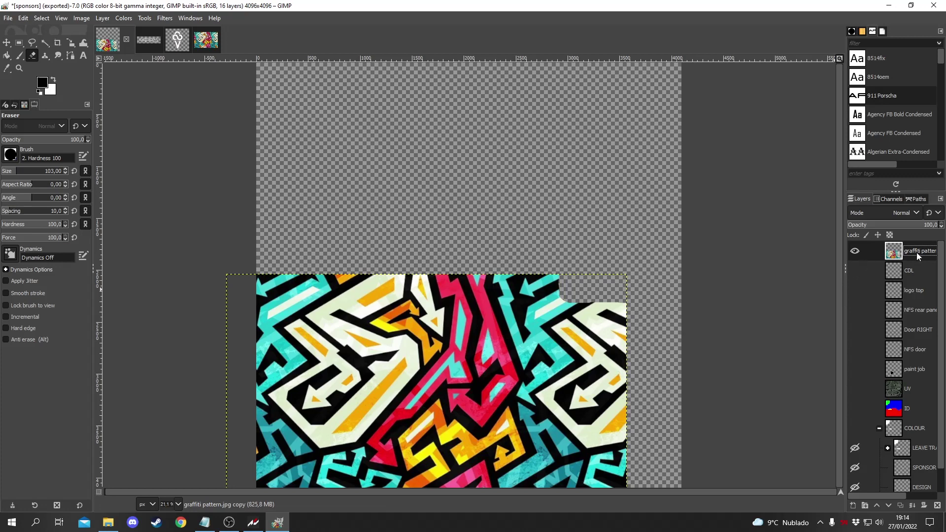
- Move the graffiti pattern layer directly below the paint job layer, and briefly preview the logo, text and roof layers over it
{"action": "left_click_drag", "start_coordinate": [917, 252], "coordinate": [909, 377]}
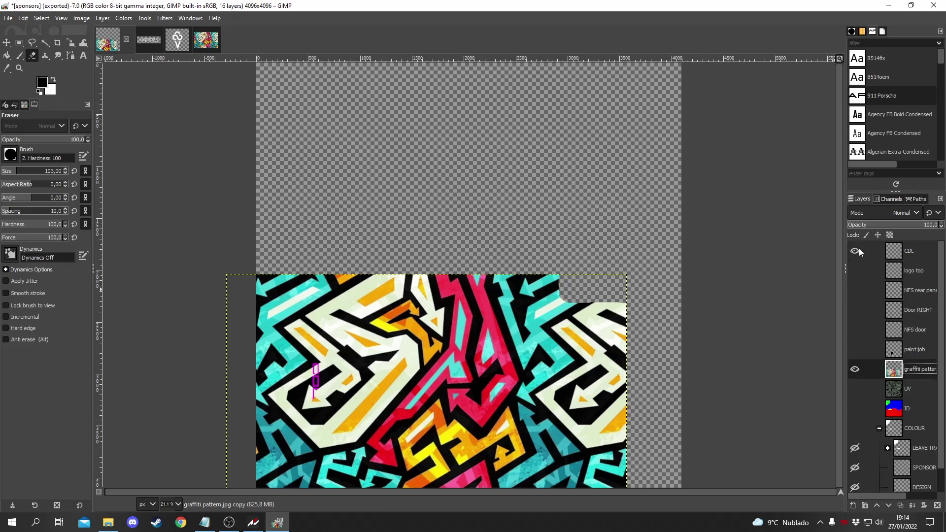
{"action": "left_click_drag", "start_coordinate": [860, 247], "coordinate": [857, 351]}
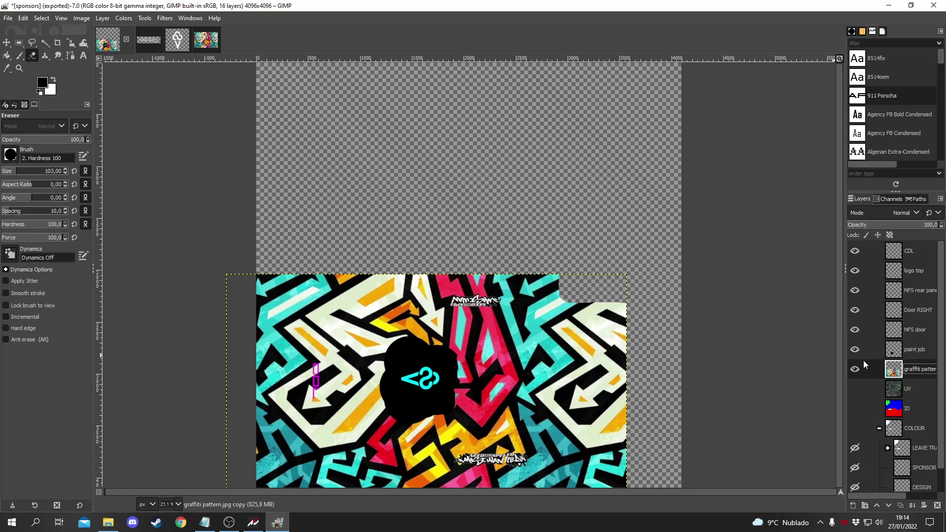
{"action": "mouse_move", "coordinate": [856, 349]}
{"action": "left_mouse_down"}
{"action": "mouse_move", "coordinate": [848, 251]}
{"action": "mouse_move", "coordinate": [857, 253]}
{"action": "left_mouse_up"}
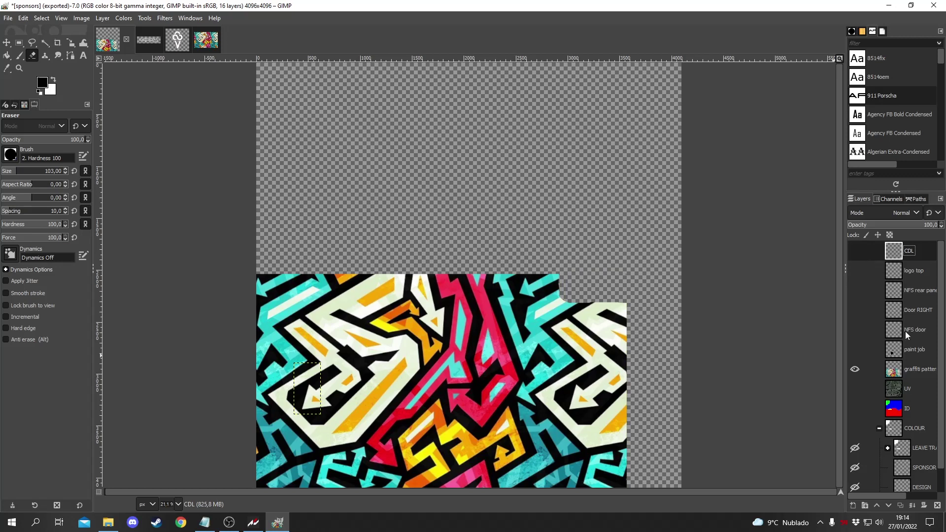
{"action": "scroll", "coordinate": [874, 403], "scroll_direction": "down", "scroll_amount": 1}
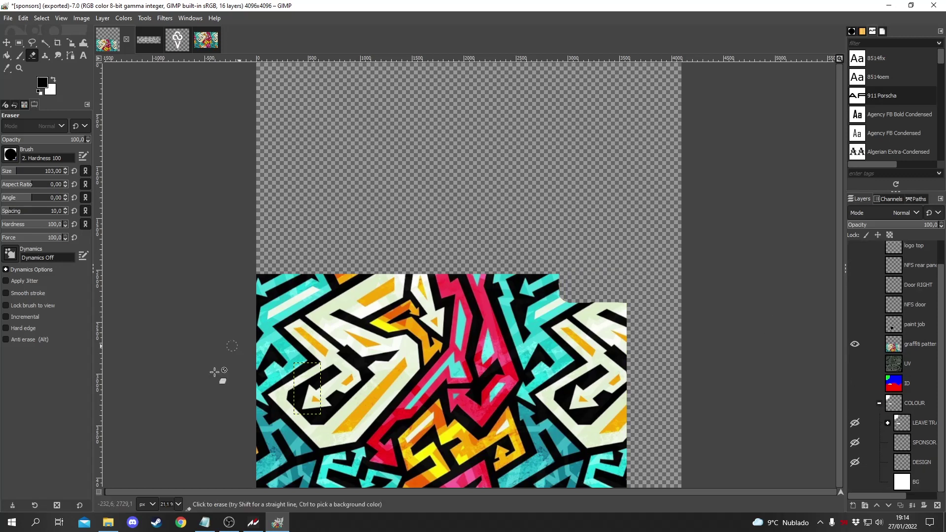
- Export the graffiti pattern as decals.png in the CDL boi livery folder, replacing the existing file
{"action": "left_click", "coordinate": [5, 19]}
{"action": "left_click", "coordinate": [49, 185]}
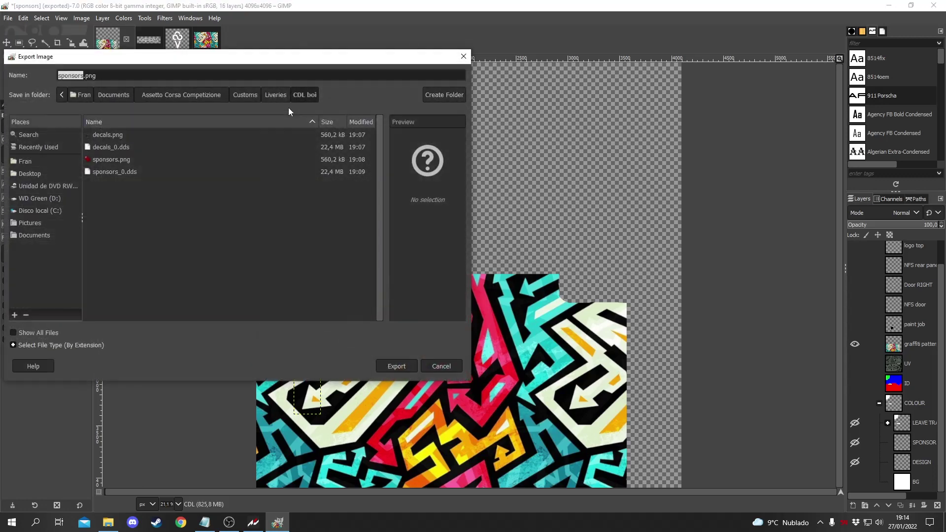
{"action": "left_click", "coordinate": [115, 134]}
{"action": "left_click", "coordinate": [397, 367]}
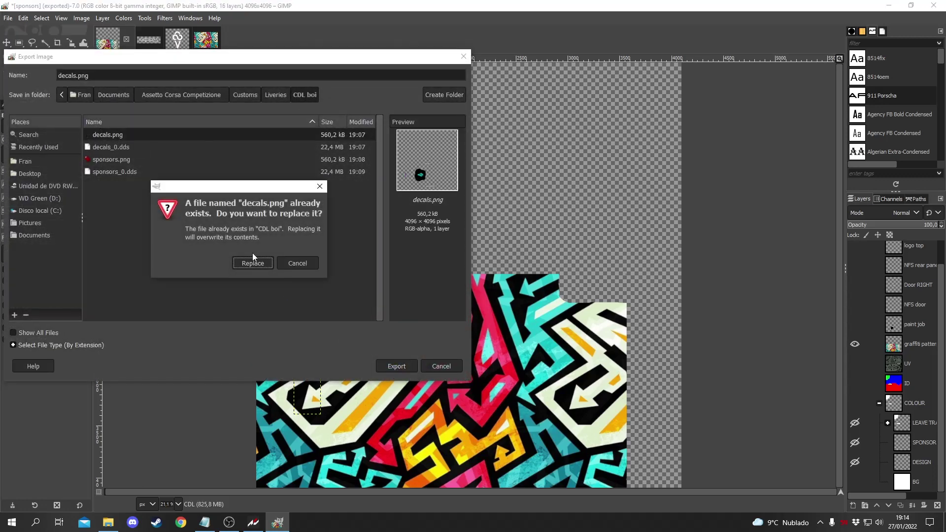
{"action": "left_click", "coordinate": [249, 262]}
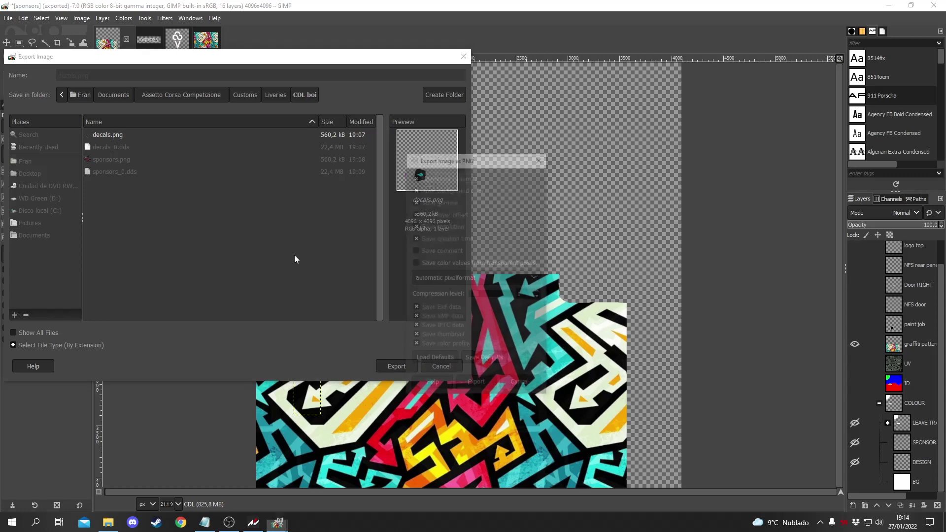
{"action": "left_click", "coordinate": [477, 385]}
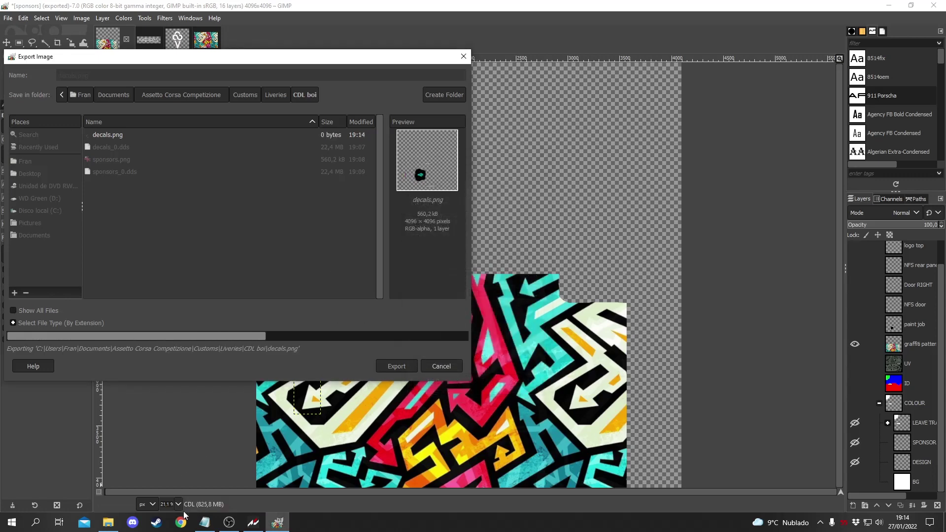
- Delete decals_0.dds from the CDL boi livery folder in File Explorer
{"action": "left_click", "coordinate": [109, 525]}
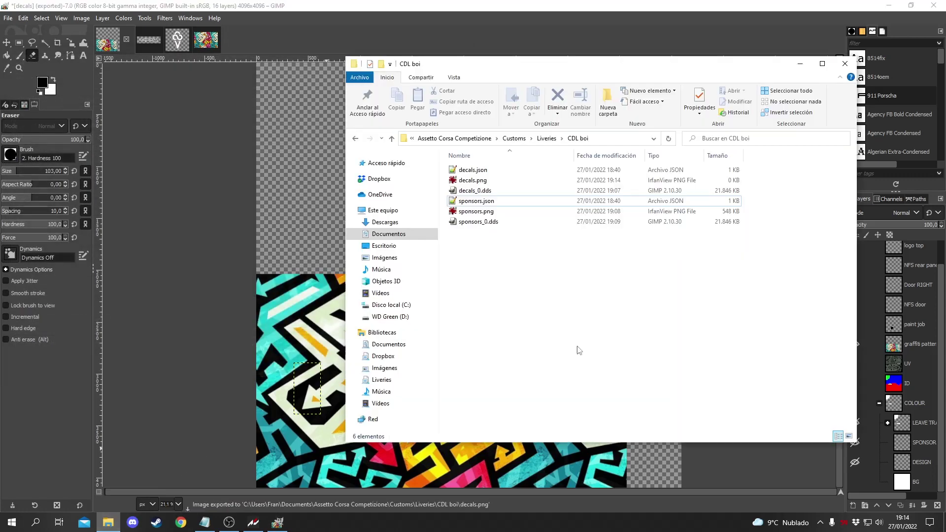
{"action": "right_click", "coordinate": [484, 193]}
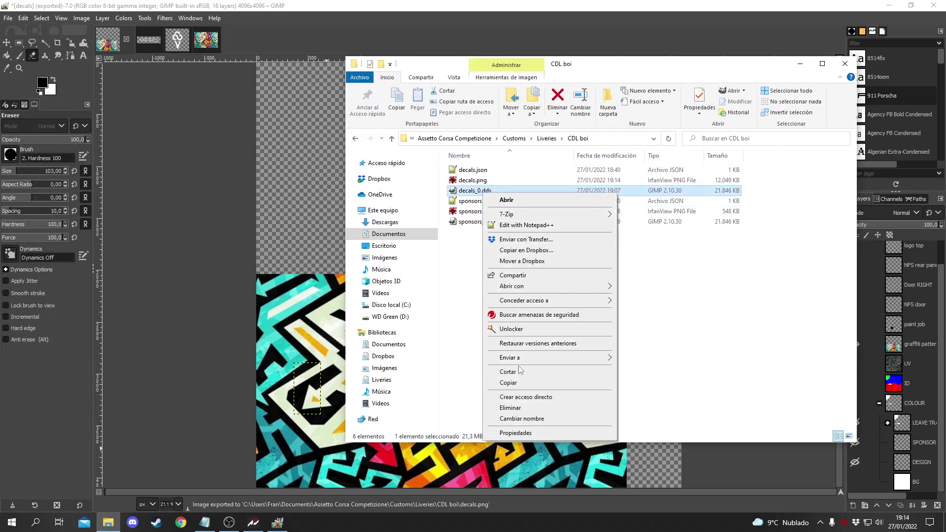
{"action": "left_click", "coordinate": [510, 408]}
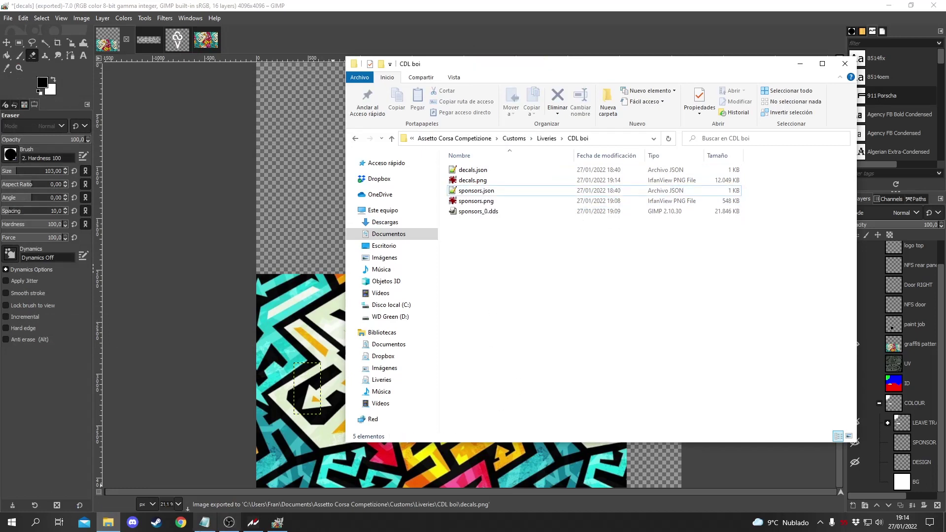
- Switch to Assetto Corsa Competizione and reload the #1 CDL boi livery by selecting #24 Kobe! and then #1 CDL boi again
{"action": "left_click", "coordinate": [253, 523]}
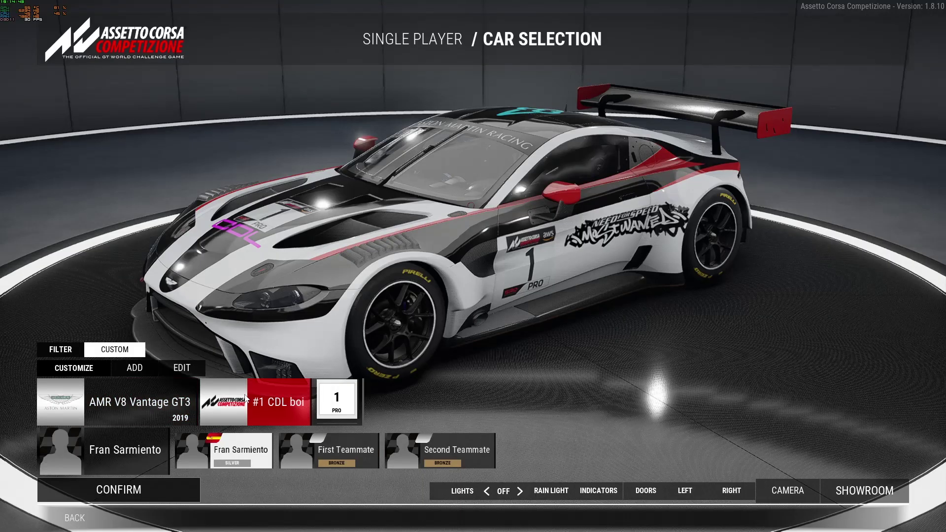
{"action": "left_click", "coordinate": [261, 401]}
{"action": "left_click", "coordinate": [224, 159]}
{"action": "left_click", "coordinate": [259, 402]}
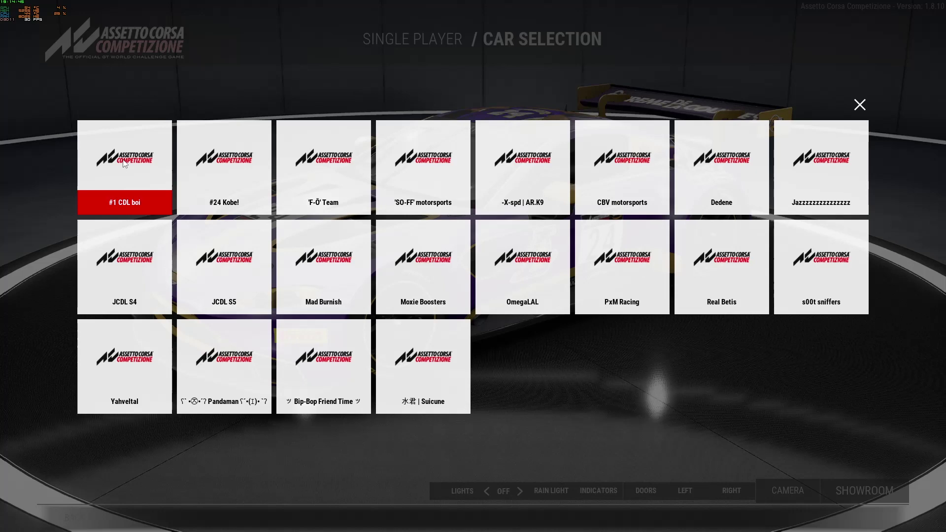
{"action": "left_click", "coordinate": [124, 163]}
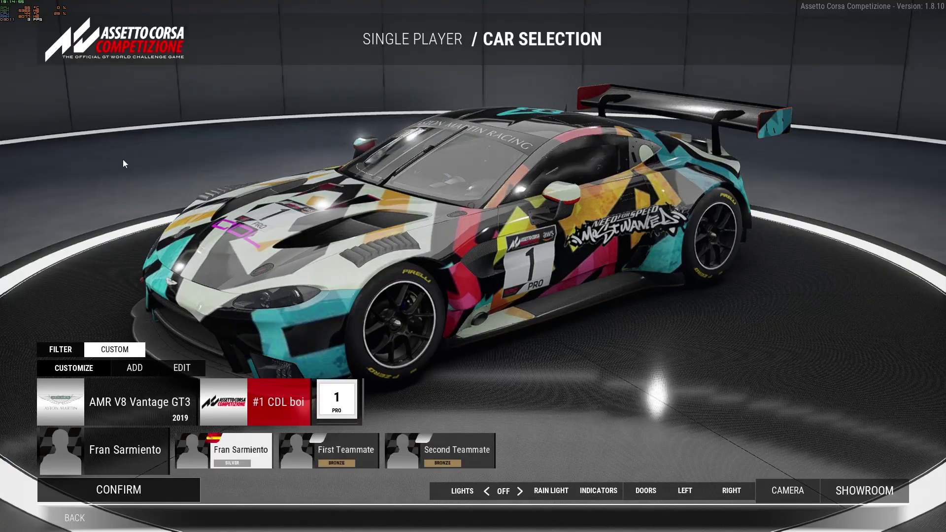
- Examine how the graffiti pattern covers the car's side, bonnet, roof and rear wing
{"action": "left_click_drag", "start_coordinate": [122, 159], "coordinate": [564, 235]}
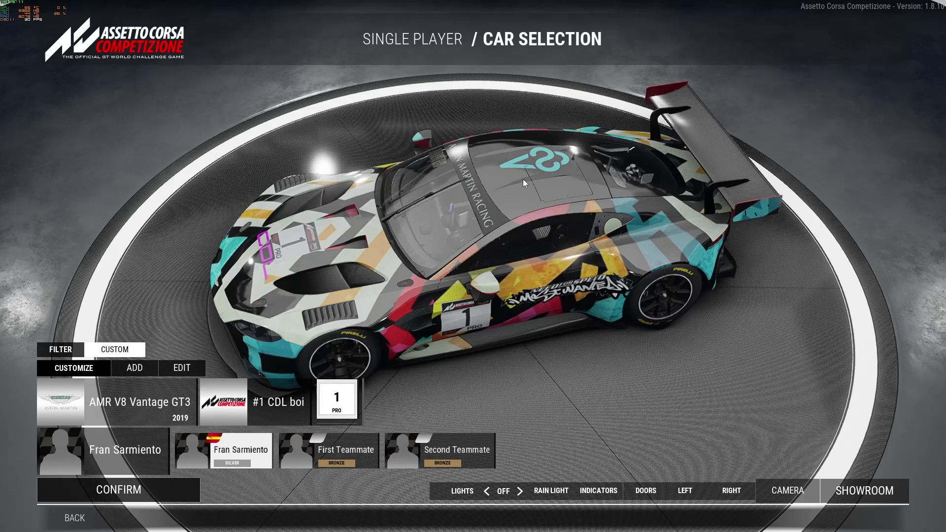
{"action": "left_click_drag", "start_coordinate": [512, 204], "coordinate": [640, 274]}
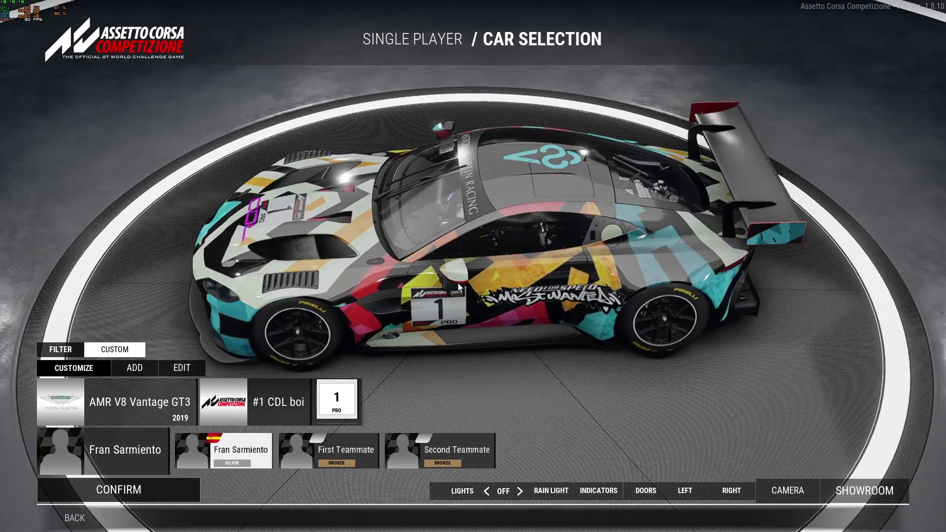
{"action": "left_click_drag", "start_coordinate": [424, 295], "coordinate": [565, 178]}
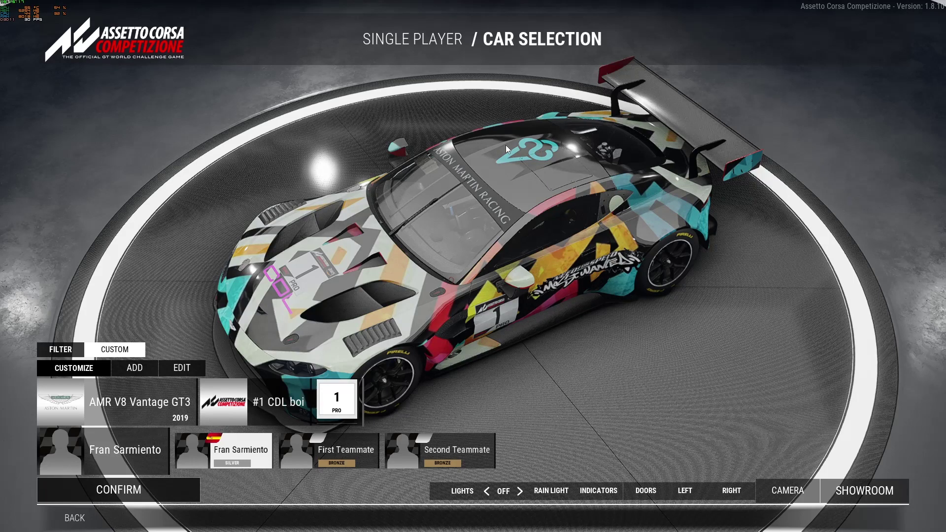
- Switch to the CDL boi folder in File Explorer and delete sponsors.png, sponsors_0.dds and decals_0.dds
{"action": "key", "text": "alt+Tab"}
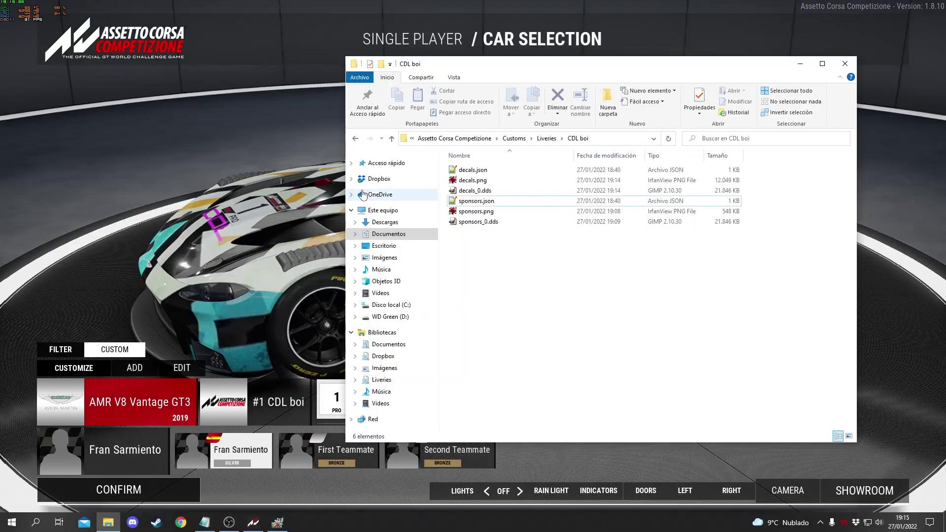
{"action": "left_click_drag", "start_coordinate": [483, 238], "coordinate": [486, 212]}
{"action": "right_click", "coordinate": [487, 213]}
{"action": "left_click", "coordinate": [508, 438]}
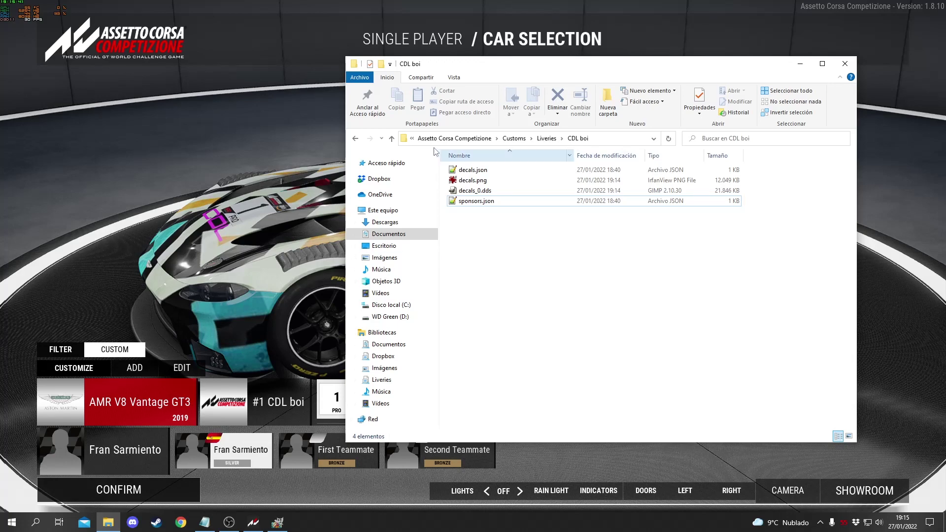
{"action": "right_click", "coordinate": [475, 191]}
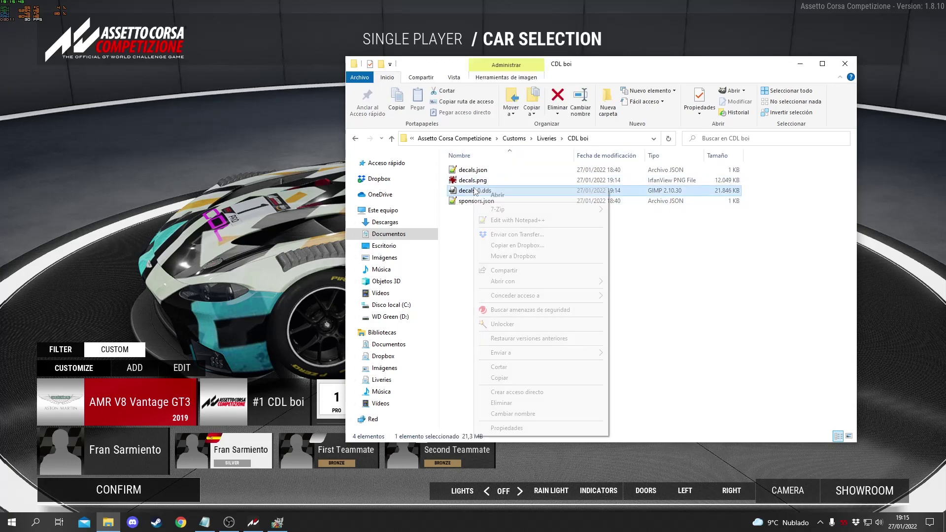
{"action": "left_click", "coordinate": [514, 403]}
{"action": "left_click", "coordinate": [241, 271]}
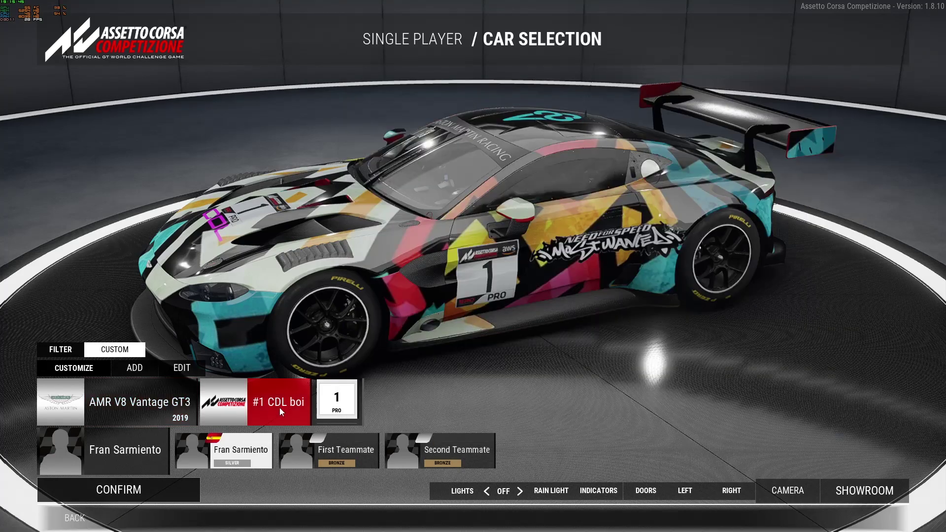
- Switch to GIMP and show the NFS door, Door RIGHT, NFS rear panel, logo top and CDL layers, leaving paint job hidden
{"action": "key", "text": "alt+Tab"}
{"action": "key", "text": "alt+Tab"}
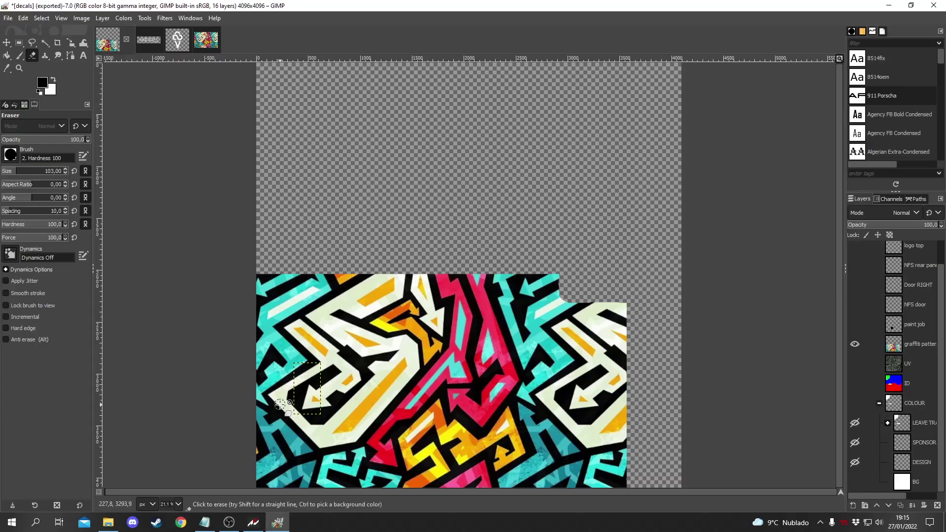
{"action": "scroll", "coordinate": [920, 331], "scroll_direction": "up", "scroll_amount": 1}
{"action": "left_click", "coordinate": [856, 330]}
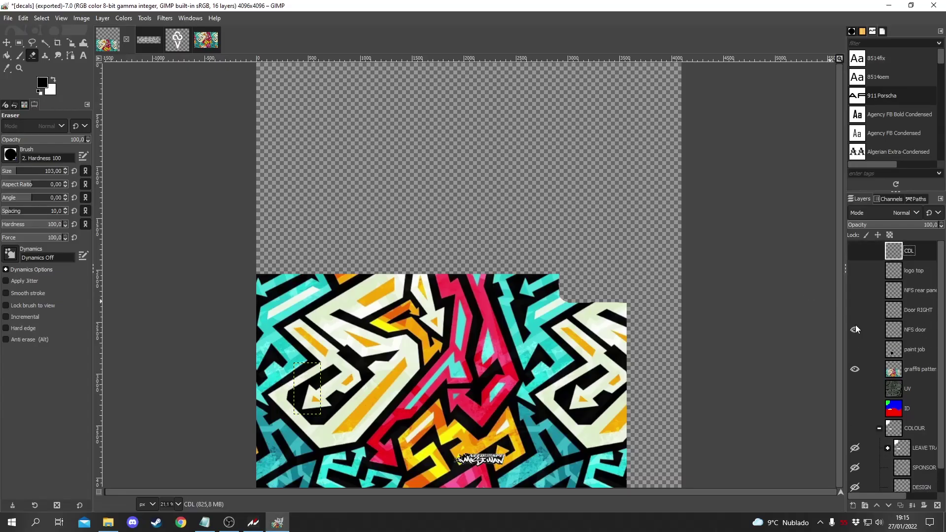
{"action": "left_click", "coordinate": [856, 310]}
{"action": "left_click", "coordinate": [854, 291]}
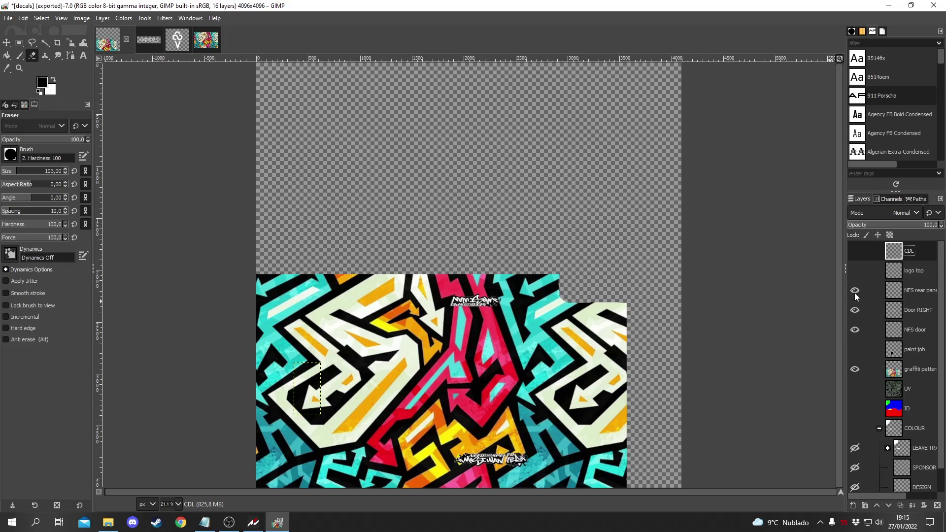
{"action": "left_click", "coordinate": [856, 271]}
{"action": "left_click", "coordinate": [856, 252]}
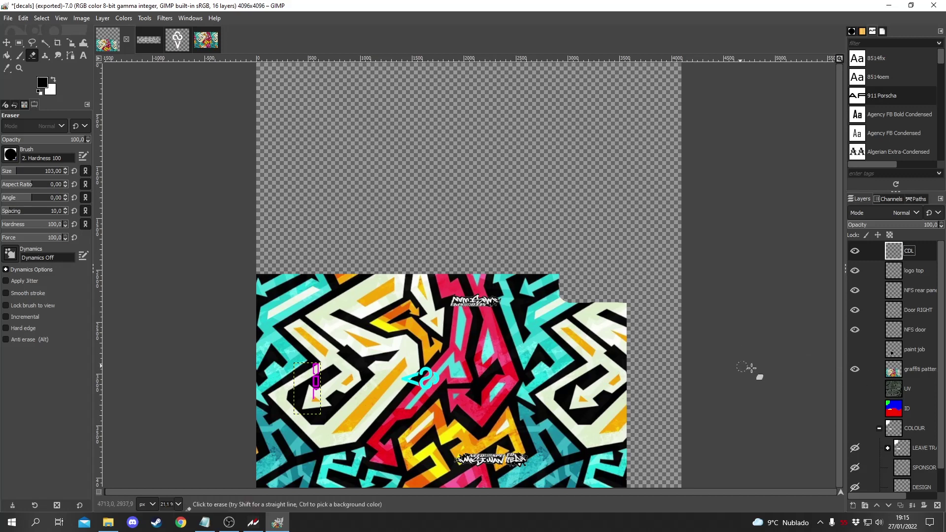
{"action": "left_click", "coordinate": [855, 350]}
{"action": "left_click", "coordinate": [854, 351]}
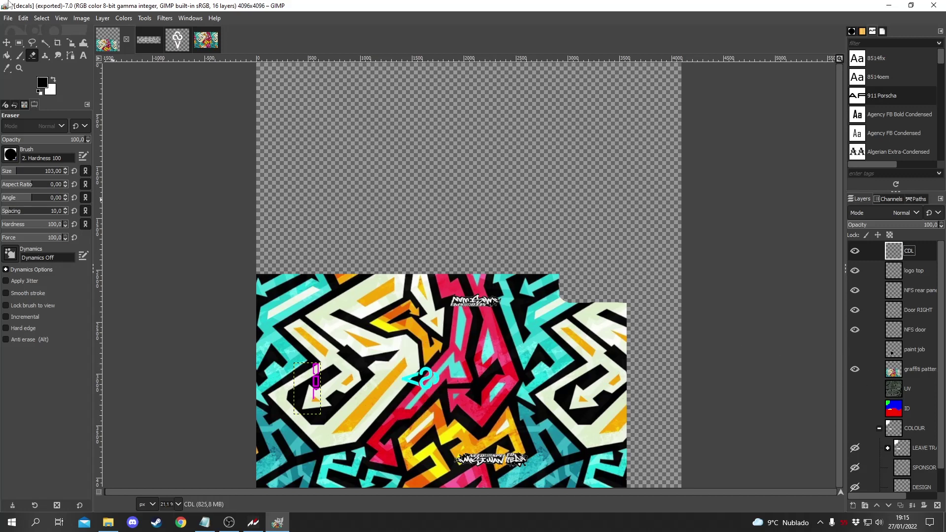
- Export the graffiti together with the logos and text as decals.png in the CDL boi folder, replacing the existing file
{"action": "left_click", "coordinate": [8, 18]}
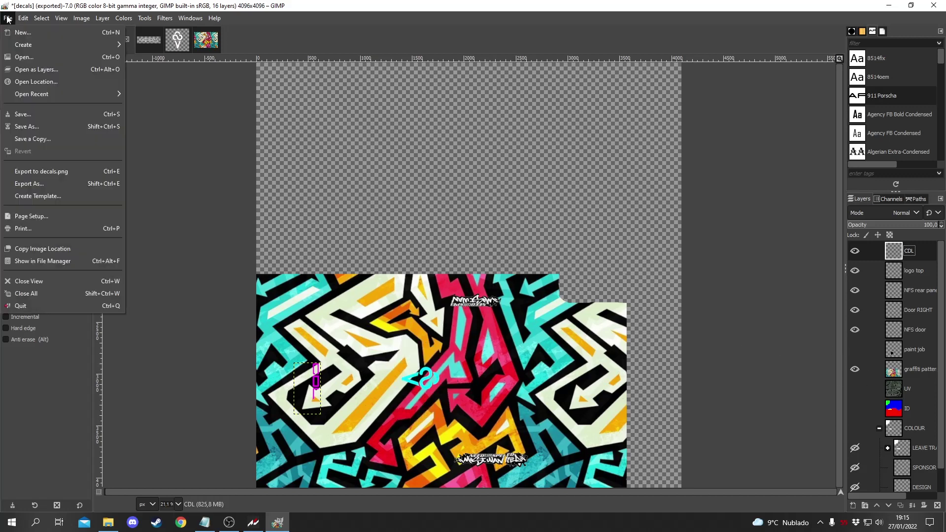
{"action": "left_click", "coordinate": [29, 185]}
{"action": "left_click", "coordinate": [116, 135]}
{"action": "left_click", "coordinate": [397, 366]}
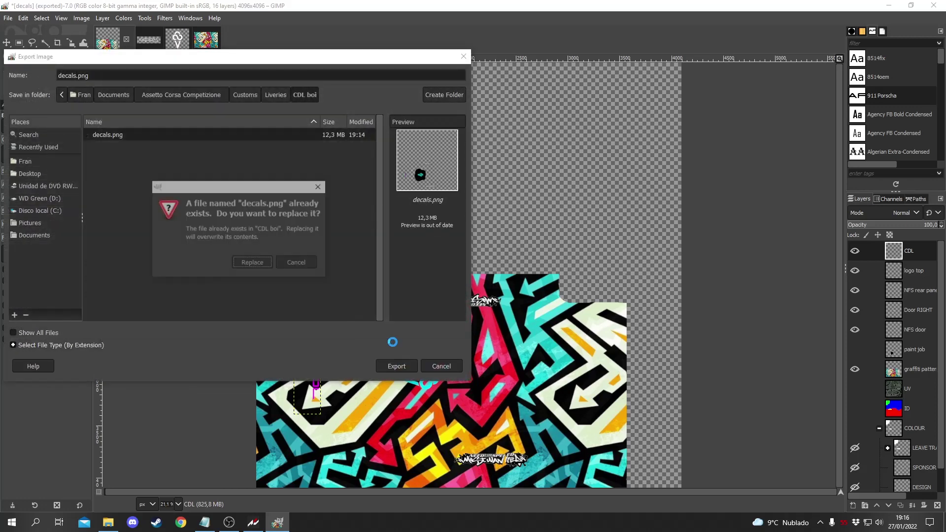
{"action": "left_click", "coordinate": [254, 264]}
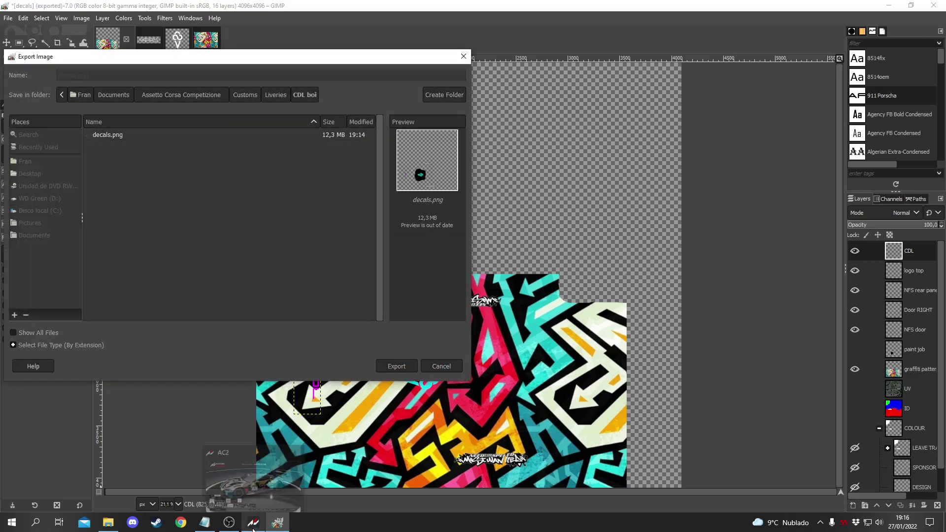
- Switch to Assetto Corsa Competizione and reload the livery by selecting #24 Kobe! and reselecting #1 CDL boi
{"action": "left_click", "coordinate": [472, 387]}
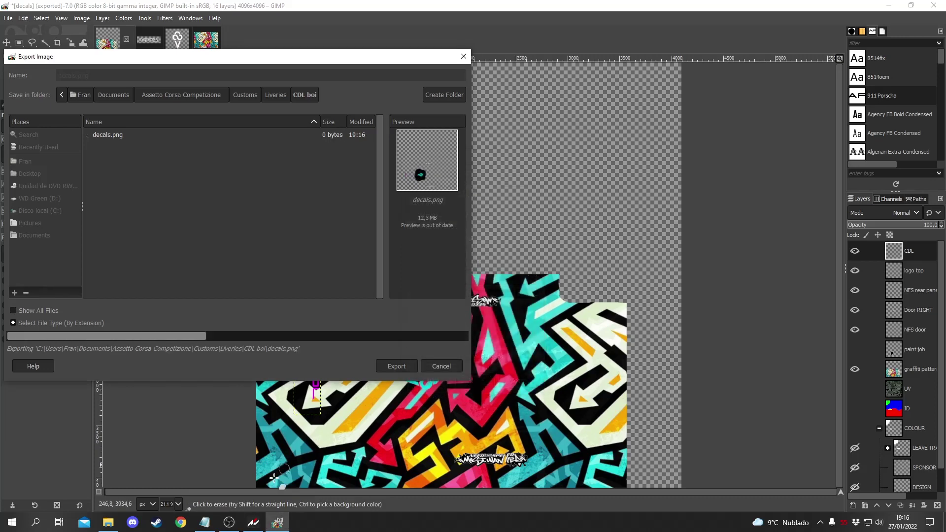
{"action": "left_click", "coordinate": [254, 525]}
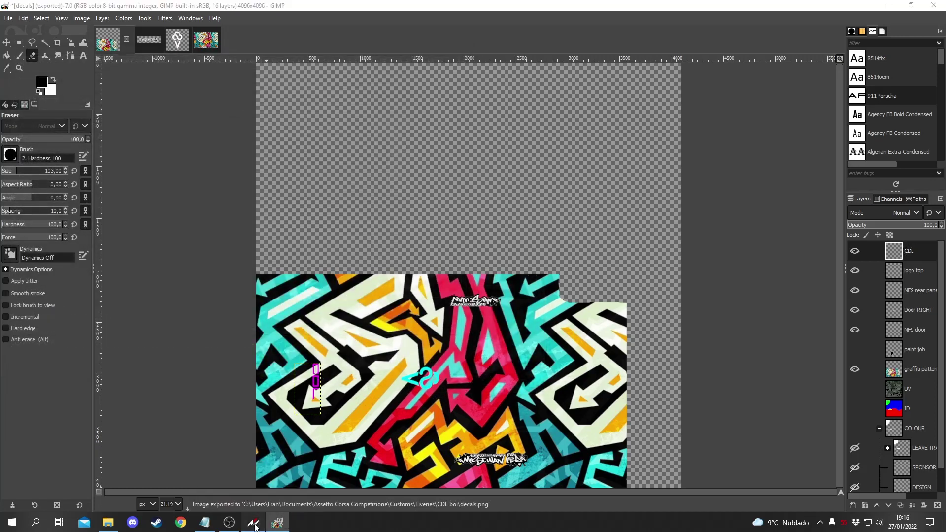
{"action": "left_click", "coordinate": [270, 407]}
{"action": "left_click", "coordinate": [248, 247]}
{"action": "left_click", "coordinate": [247, 387]}
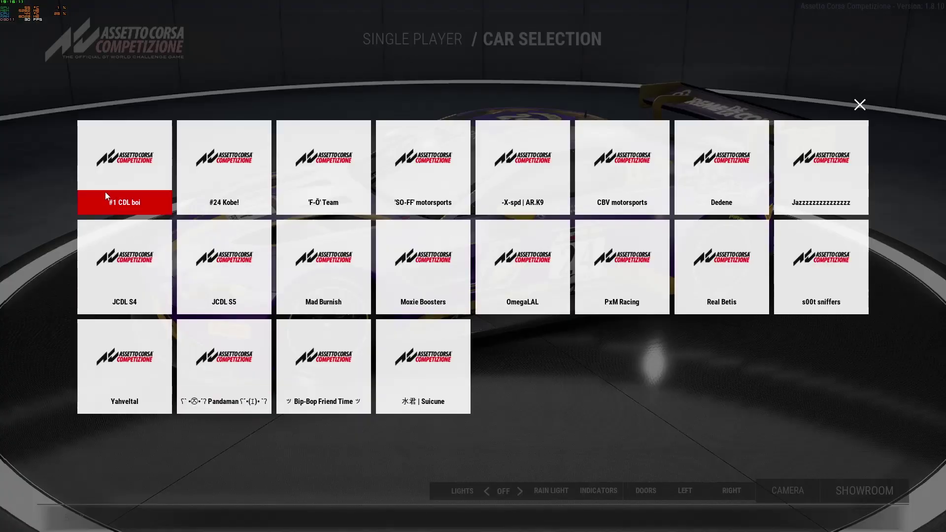
{"action": "left_click", "coordinate": [105, 190]}
- Examine how the graffiti, logos and text sit on the car's bonnet, roof, side, rear panel and wing
{"action": "left_click_drag", "start_coordinate": [359, 192], "coordinate": [401, 218]}
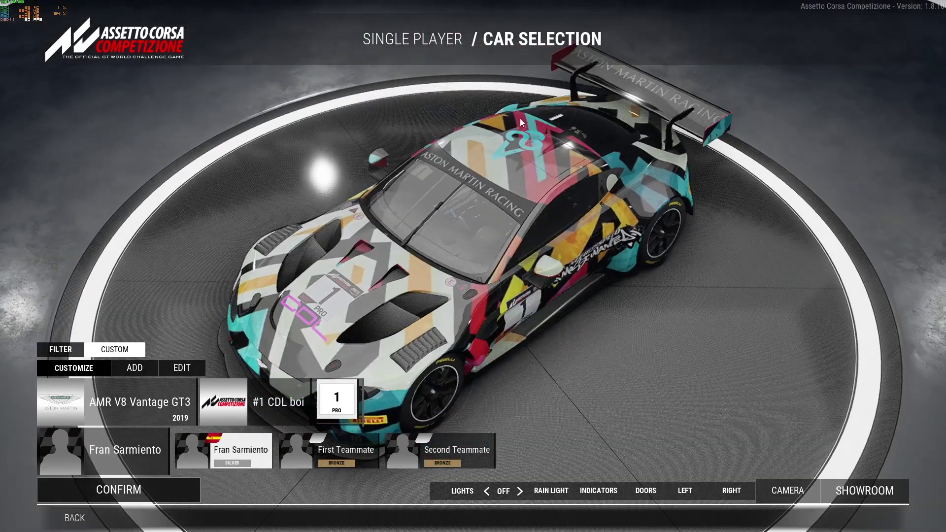
{"action": "left_click_drag", "start_coordinate": [492, 143], "coordinate": [429, 138]}
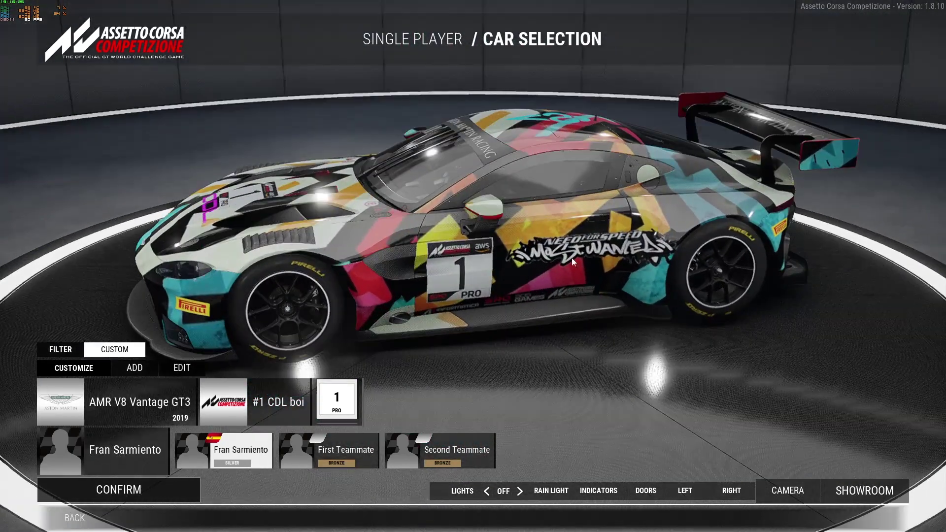
{"action": "left_click_drag", "start_coordinate": [404, 215], "coordinate": [518, 271]}
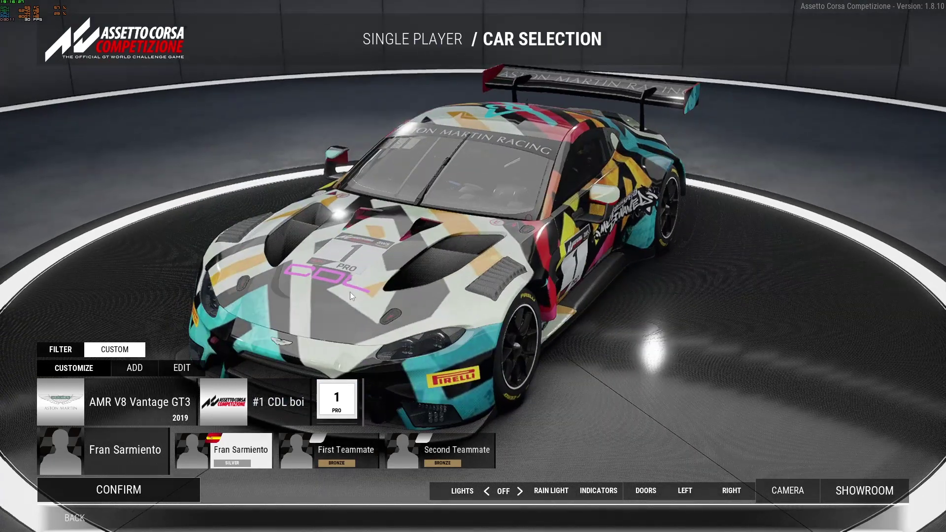
{"action": "left_click_drag", "start_coordinate": [350, 292], "coordinate": [358, 308]}
{"action": "left_click_drag", "start_coordinate": [241, 228], "coordinate": [647, 251]}
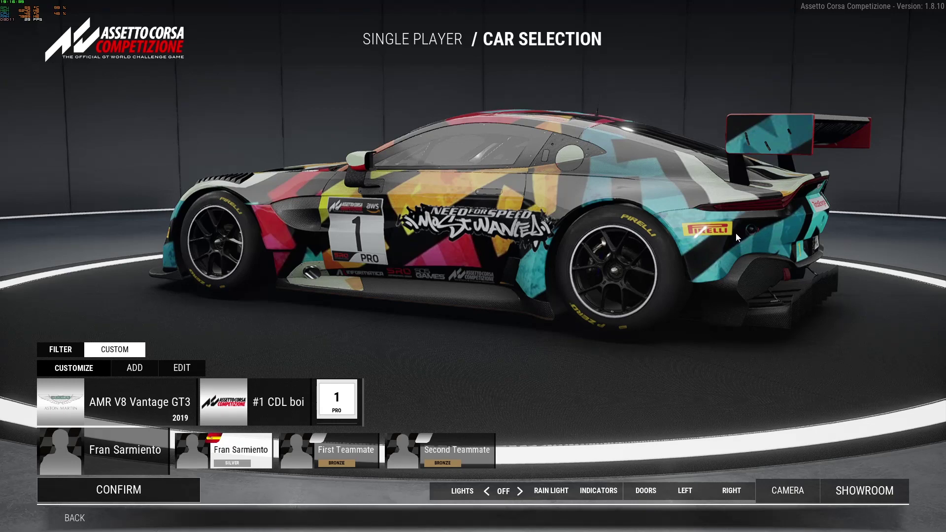
{"action": "left_click_drag", "start_coordinate": [718, 233], "coordinate": [482, 5]}
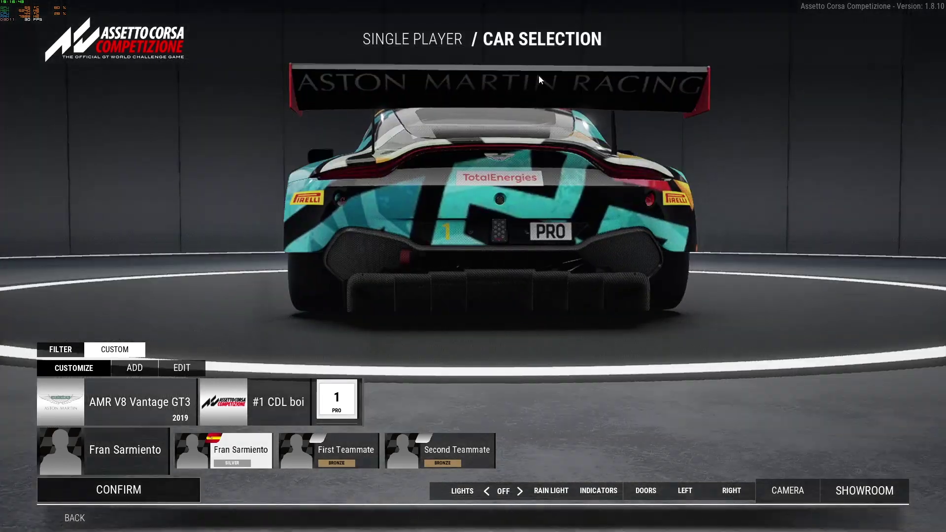
{"action": "left_click_drag", "start_coordinate": [445, 95], "coordinate": [671, 168]}
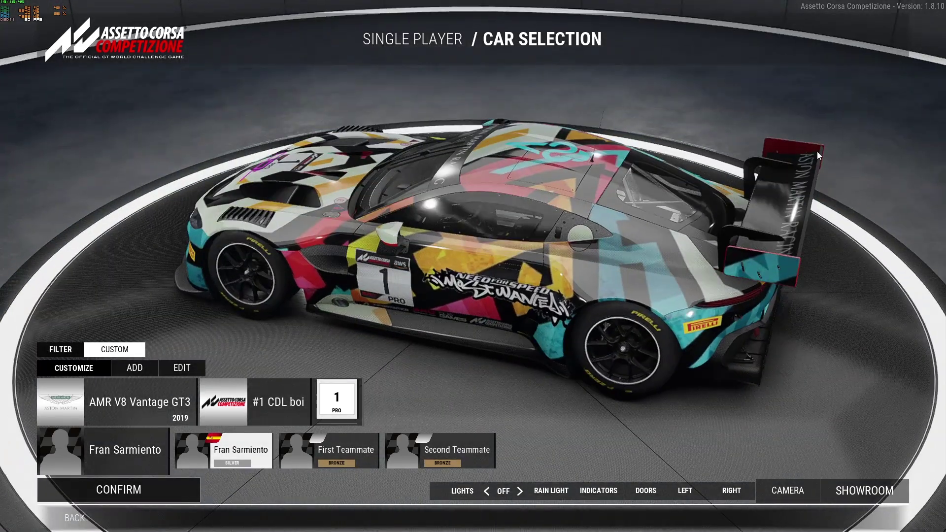
{"action": "left_click_drag", "start_coordinate": [791, 136], "coordinate": [379, 145]}
{"action": "left_click_drag", "start_coordinate": [566, 277], "coordinate": [614, 278]}
- Switch to GIMP, show the paint job layer and export the image as decals.png in the CDL boi folder, replacing the existing file
{"action": "key", "text": "alt+Tab"}
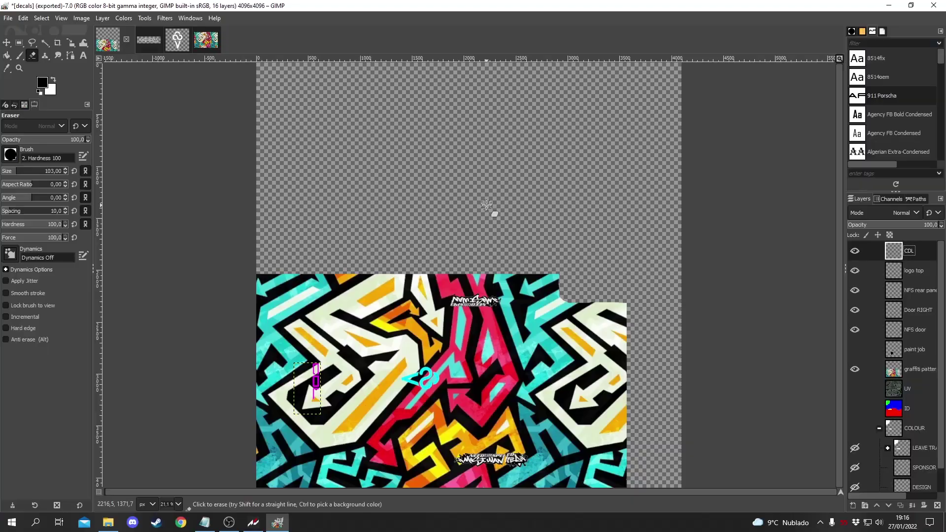
{"action": "left_click", "coordinate": [857, 349]}
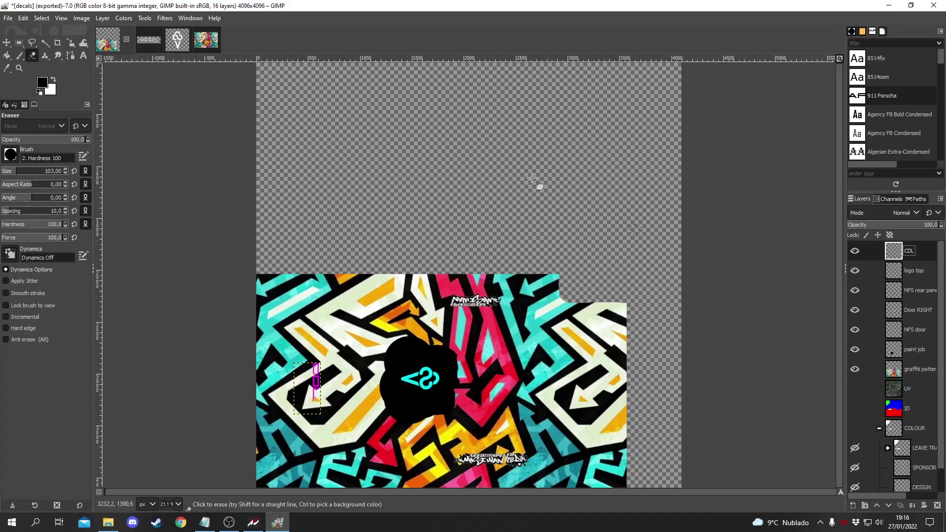
{"action": "left_click", "coordinate": [11, 22]}
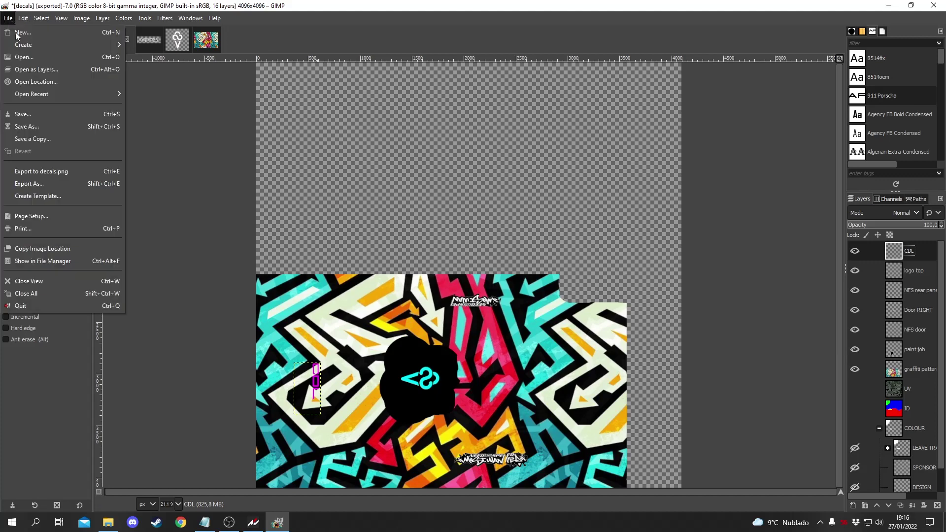
{"action": "left_click", "coordinate": [36, 186]}
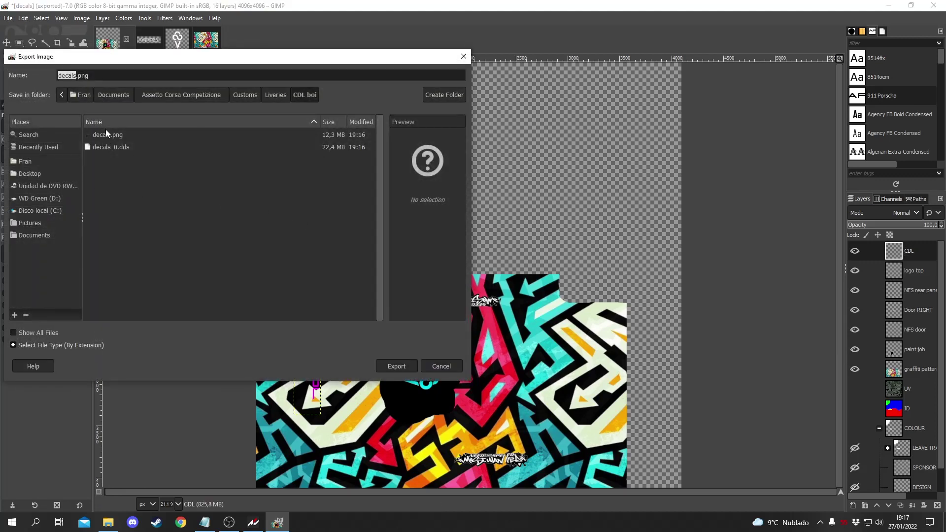
{"action": "left_click", "coordinate": [106, 133]}
{"action": "left_click", "coordinate": [390, 366]}
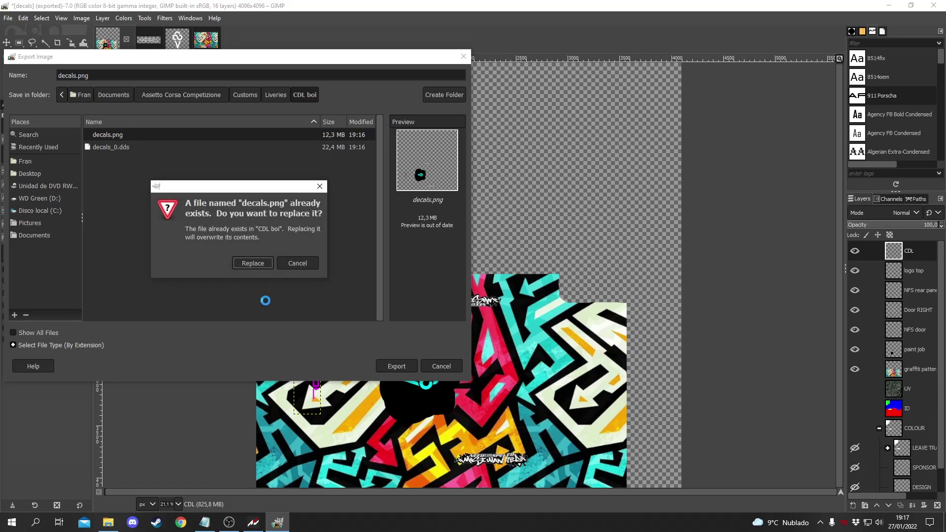
{"action": "left_click", "coordinate": [248, 264]}
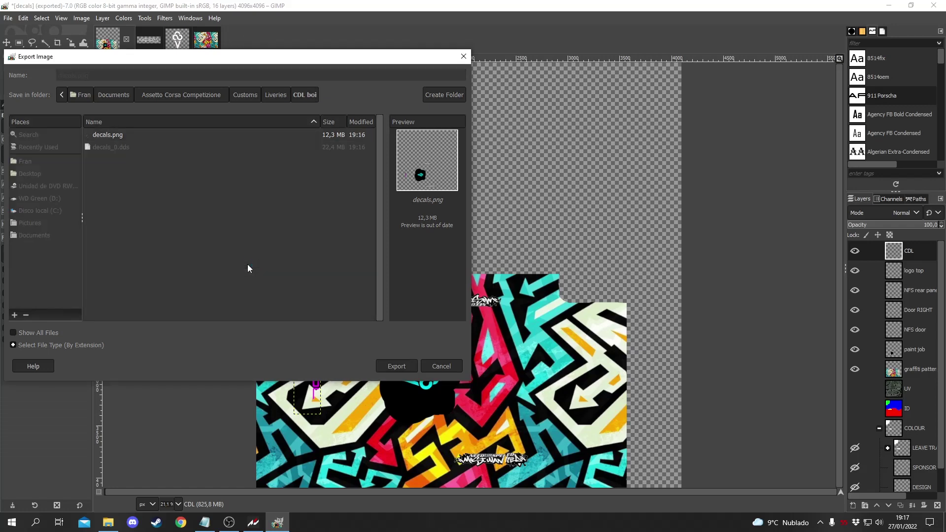
{"action": "left_click", "coordinate": [490, 360]}
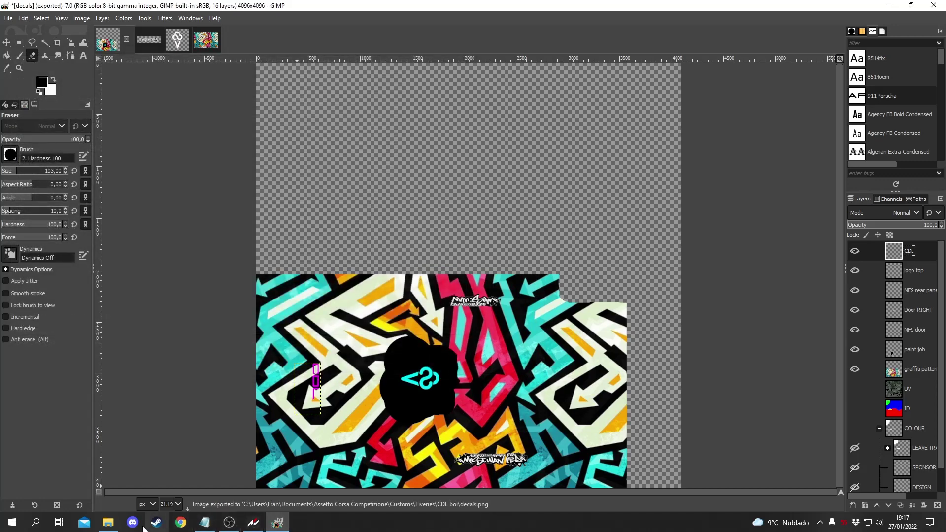
- Switch to the CDL boi folder in File Explorer and delete decals_0.dds
{"action": "left_click", "coordinate": [118, 529]}
{"action": "left_click", "coordinate": [471, 191]}
{"action": "right_click", "coordinate": [469, 193]}
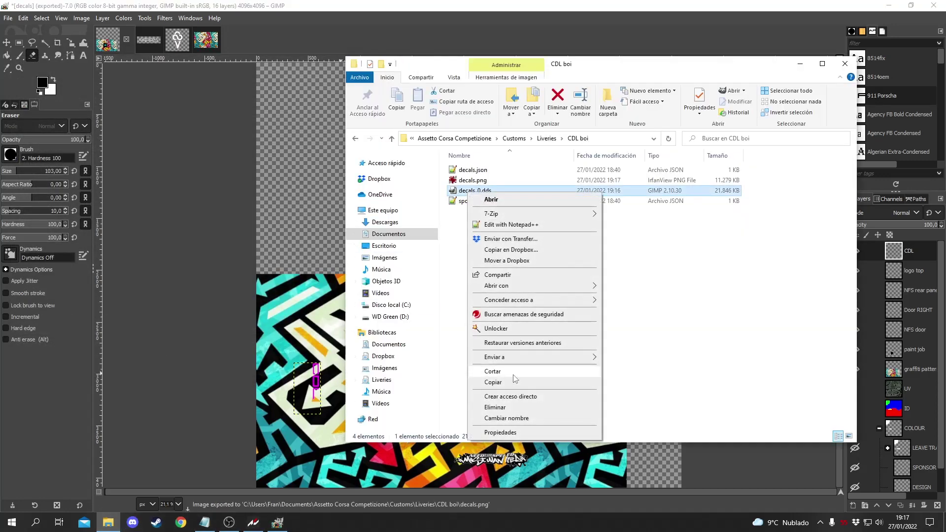
{"action": "left_click", "coordinate": [505, 408]}
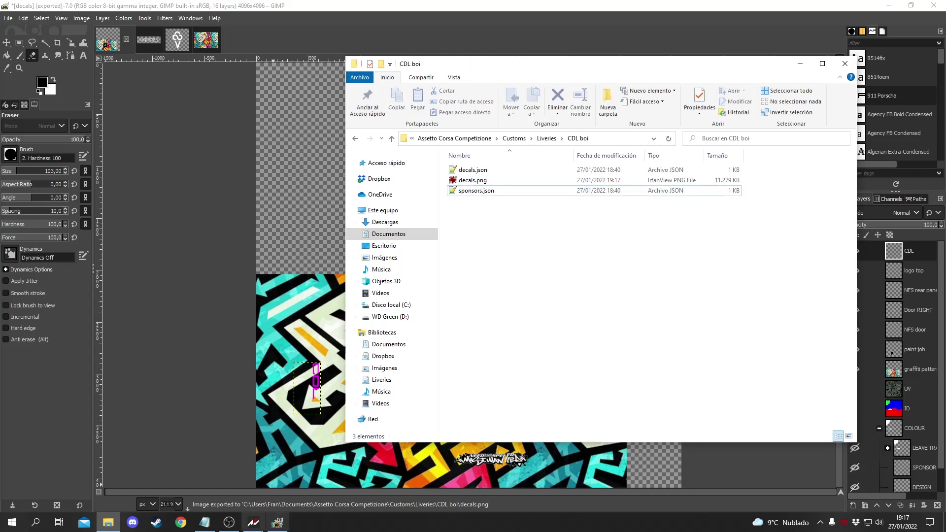
- Switch to Assetto Corsa Competizione and refresh the car by selecting #24 Kobe! and going back to #1 CDL boi
{"action": "left_click", "coordinate": [253, 522]}
{"action": "left_click", "coordinate": [323, 395]}
{"action": "left_click", "coordinate": [224, 187]}
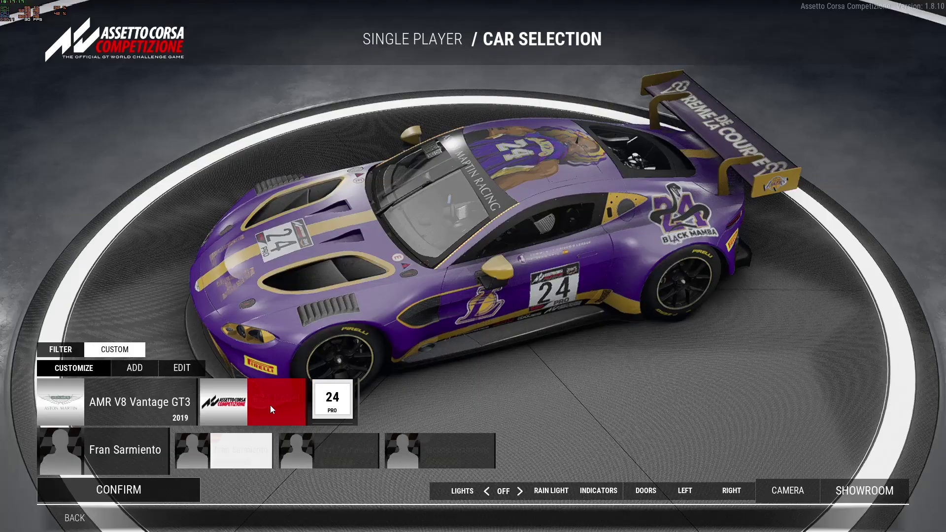
{"action": "left_click", "coordinate": [267, 397]}
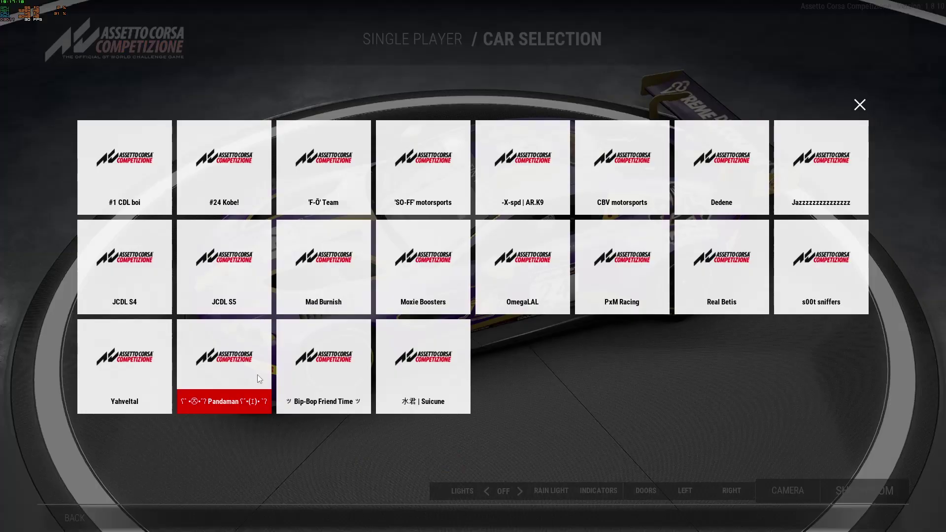
{"action": "left_click", "coordinate": [143, 163]}
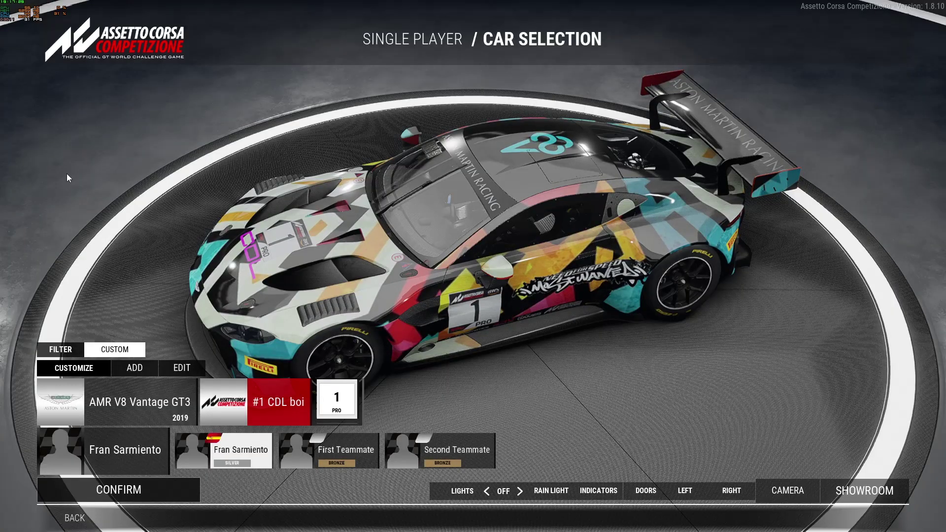
- Examine the black roof area behind the logo and how it blends with the graffiti on the side and bonnet
{"action": "left_click_drag", "start_coordinate": [466, 173], "coordinate": [647, 234]}
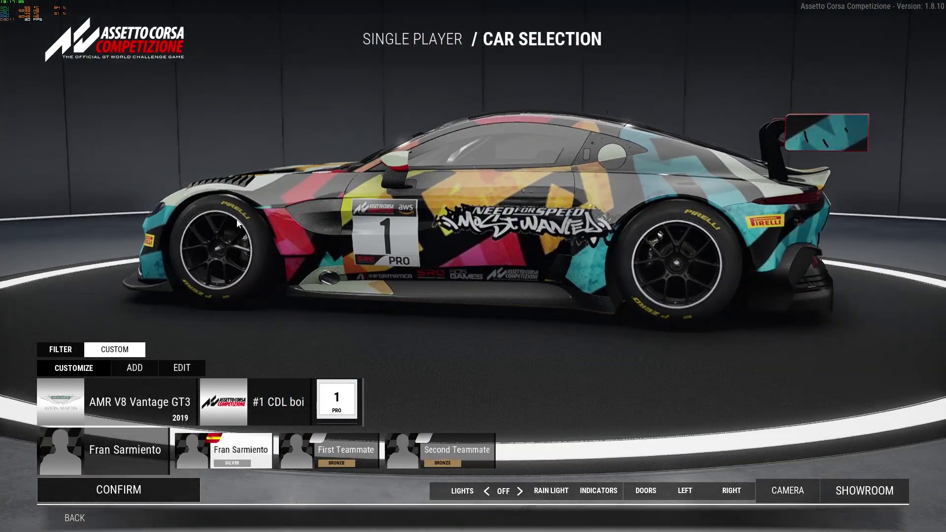
{"action": "left_click_drag", "start_coordinate": [238, 224], "coordinate": [480, 200]}
{"action": "left_click_drag", "start_coordinate": [346, 196], "coordinate": [576, 319]}
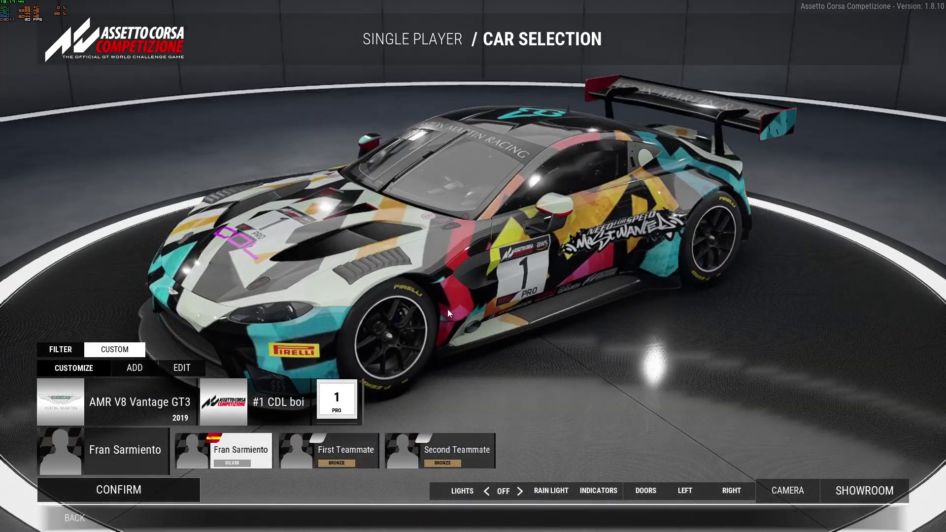
{"action": "left_click_drag", "start_coordinate": [448, 309], "coordinate": [267, 267]}
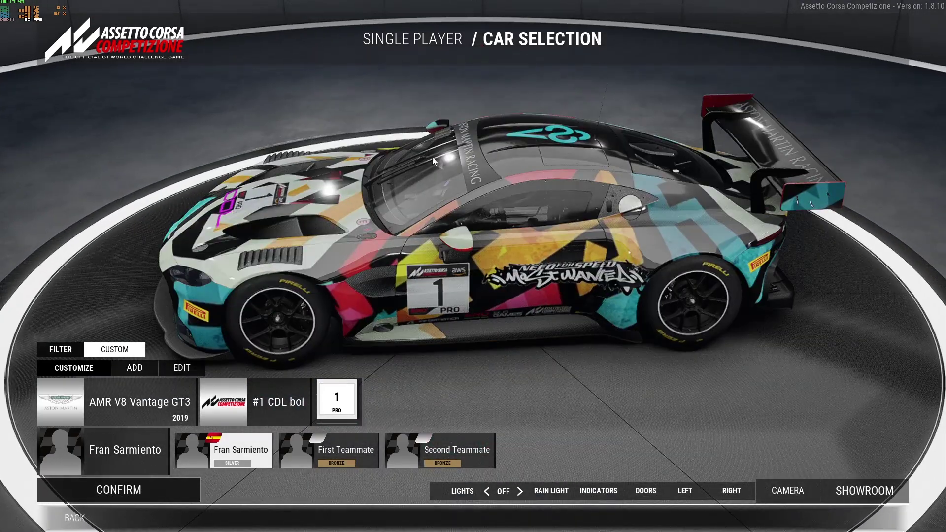
- Check the CDL boi folder for decals_0.dds, and confirm the car and start a practice session at Silverstone
{"action": "key", "text": "alt+Tab"}
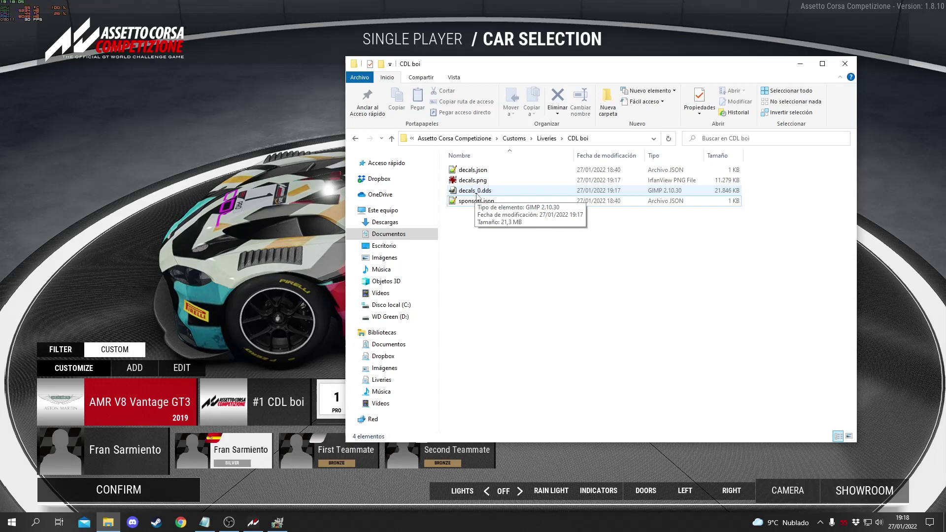
{"action": "left_click", "coordinate": [132, 215]}
{"action": "left_click", "coordinate": [111, 498]}
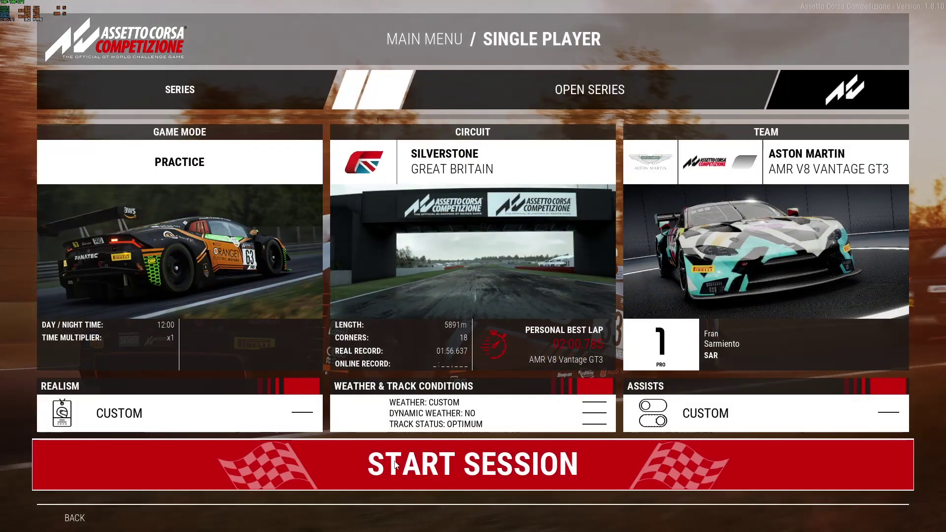
{"action": "left_click", "coordinate": [391, 461]}
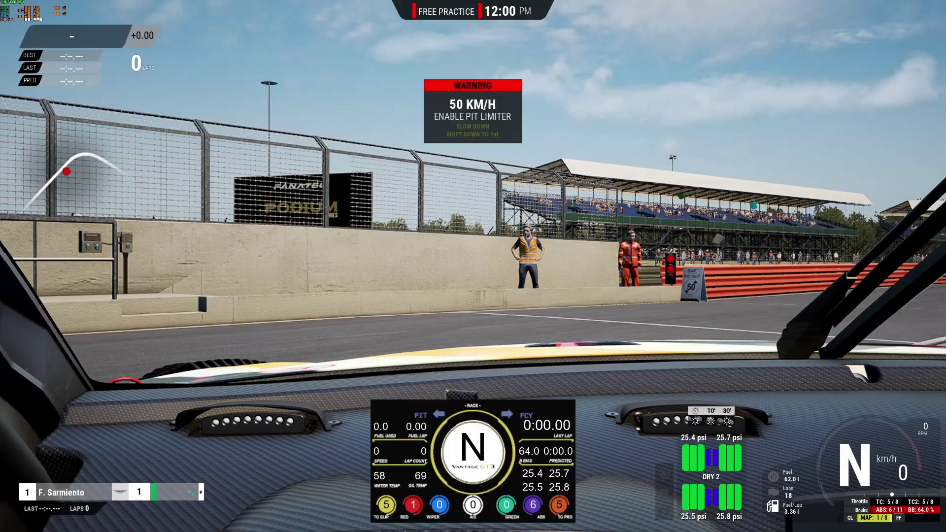
- Pause the session and check the CDL boi folder for the DDS files generated from decals.png
{"action": "key", "text": "alt+Tab"}
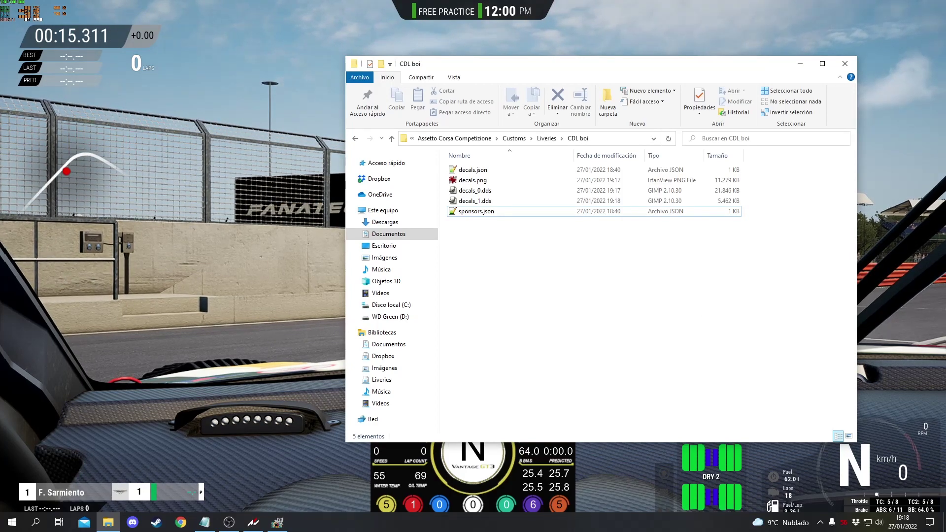
{"action": "key", "text": "alt+Tab"}
{"action": "key", "text": "Escape"}
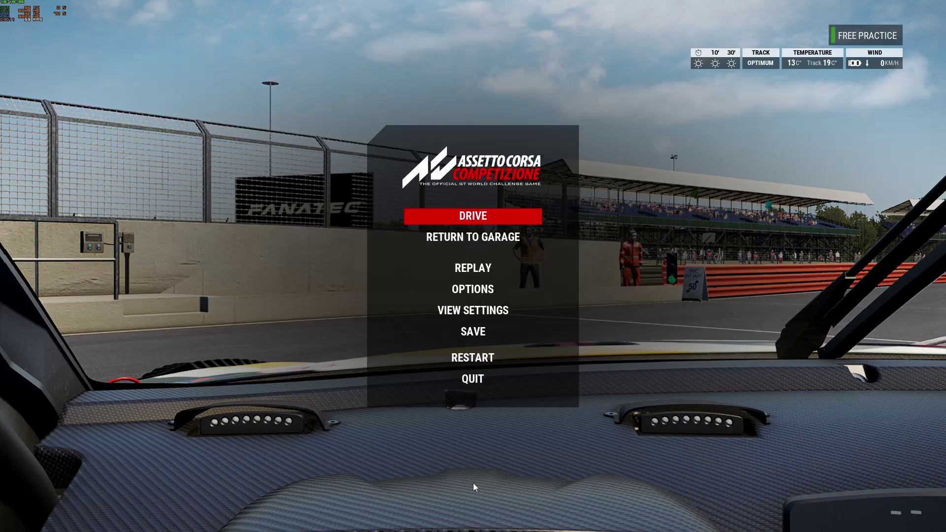
{"action": "key", "text": "alt+Tab"}
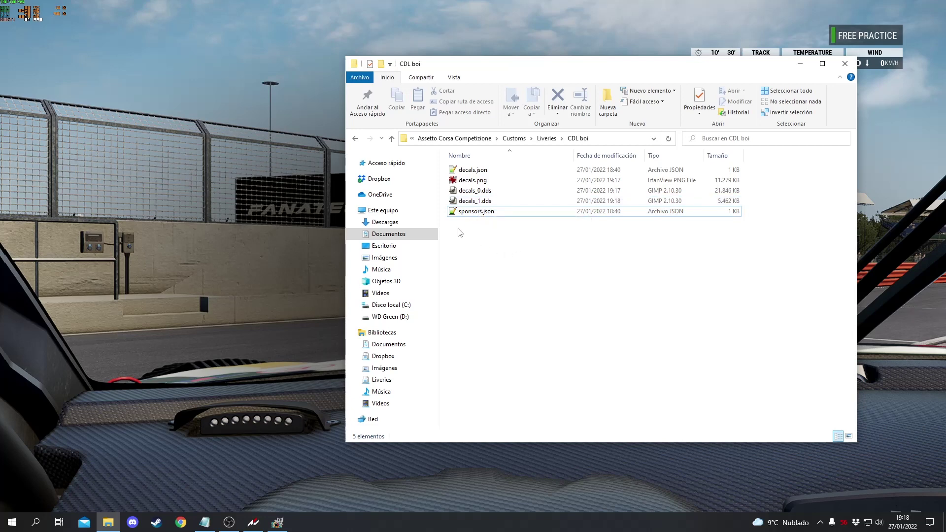
{"action": "left_click", "coordinate": [469, 181]}
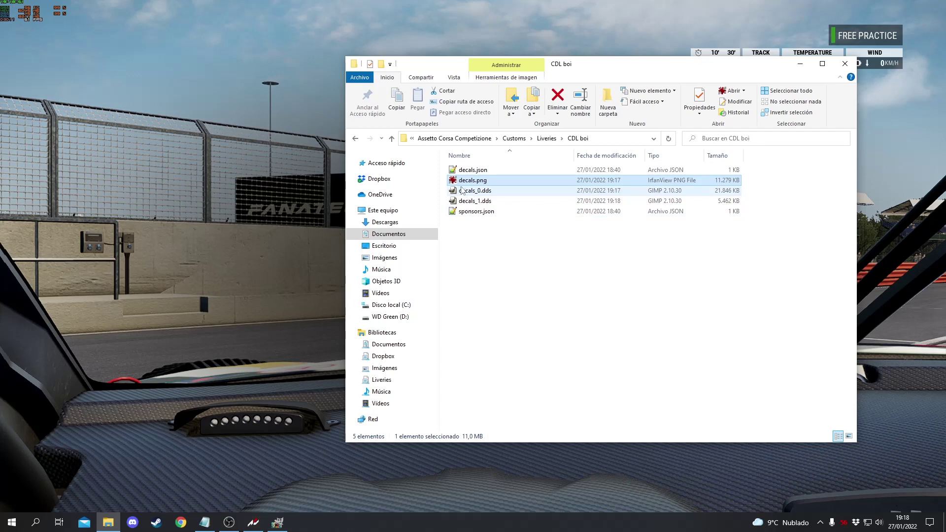
{"action": "left_click", "coordinate": [478, 241]}
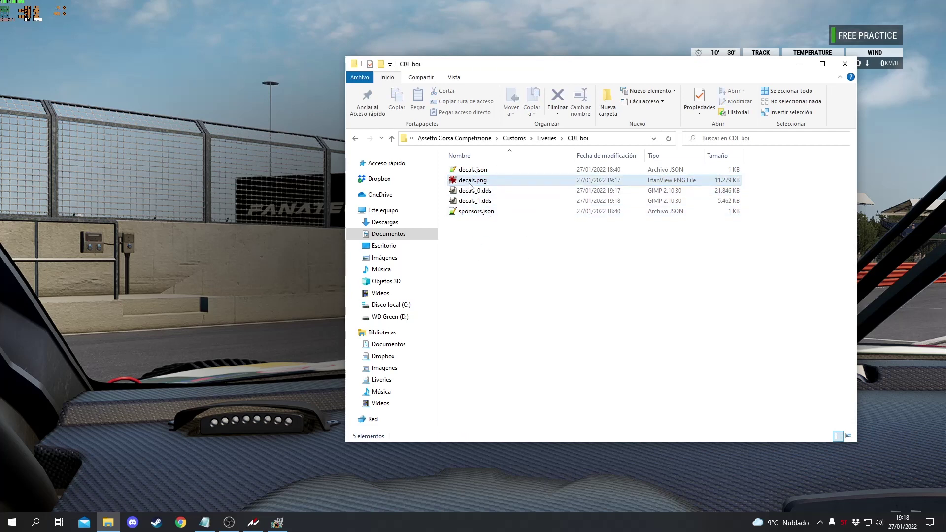
- View decals.png in IrfanView, and close both the image and the CDL boi folder
{"action": "left_click", "coordinate": [472, 183]}
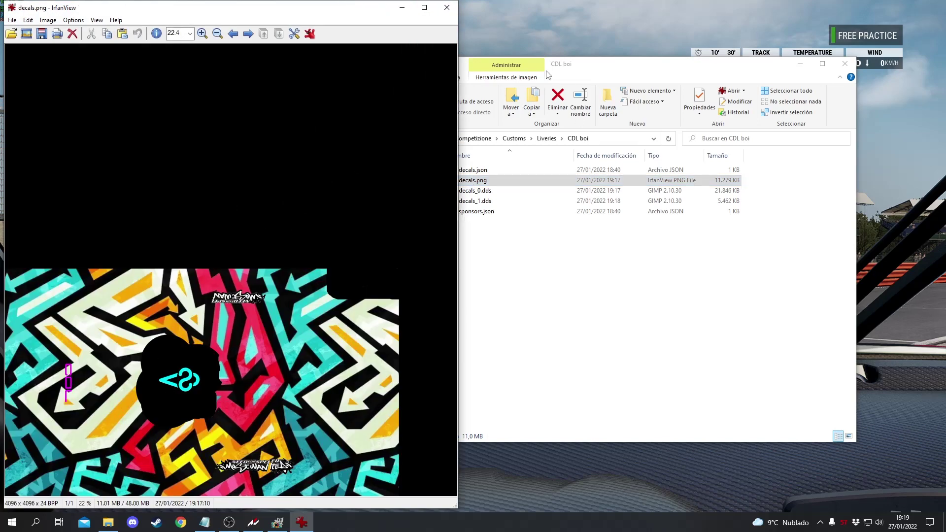
{"action": "left_click", "coordinate": [447, 8]}
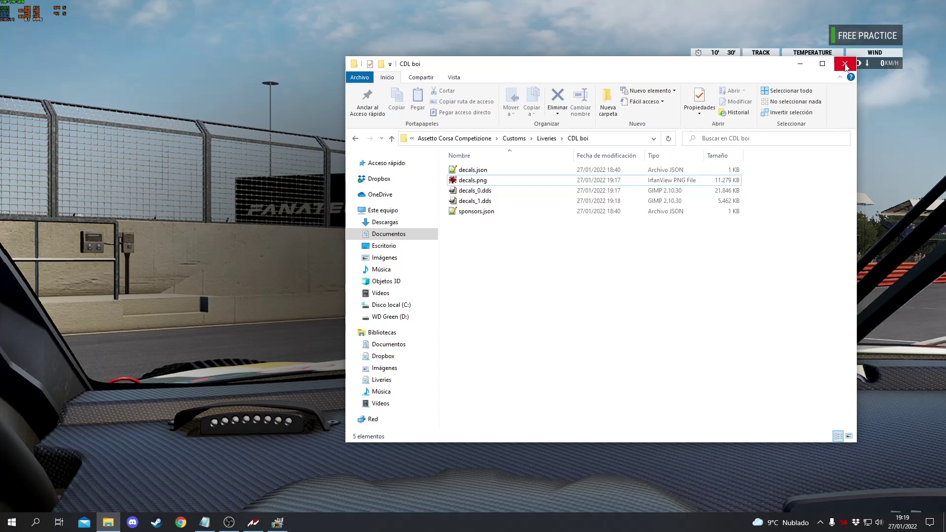
{"action": "left_click", "coordinate": [846, 64]}
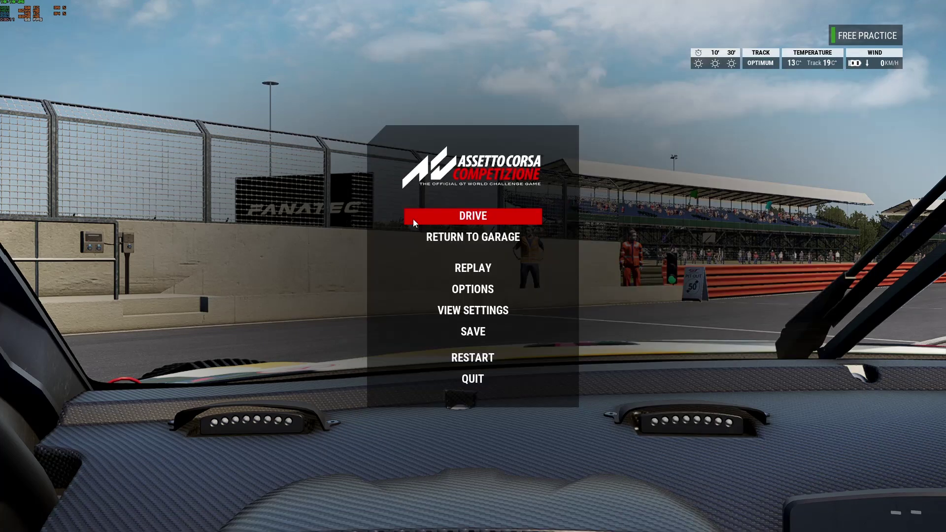
- Quit the practice session and view the #1 CDL boi AMR V8 Vantage GT3 in the showroom
{"action": "left_click", "coordinate": [472, 379]}
{"action": "left_click", "coordinate": [359, 301]}
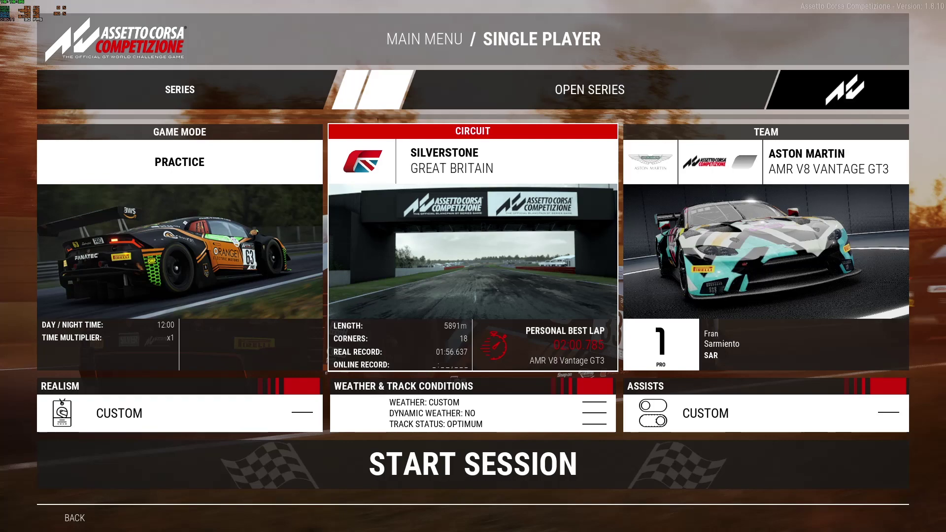
{"action": "key", "text": "alt+Tab"}
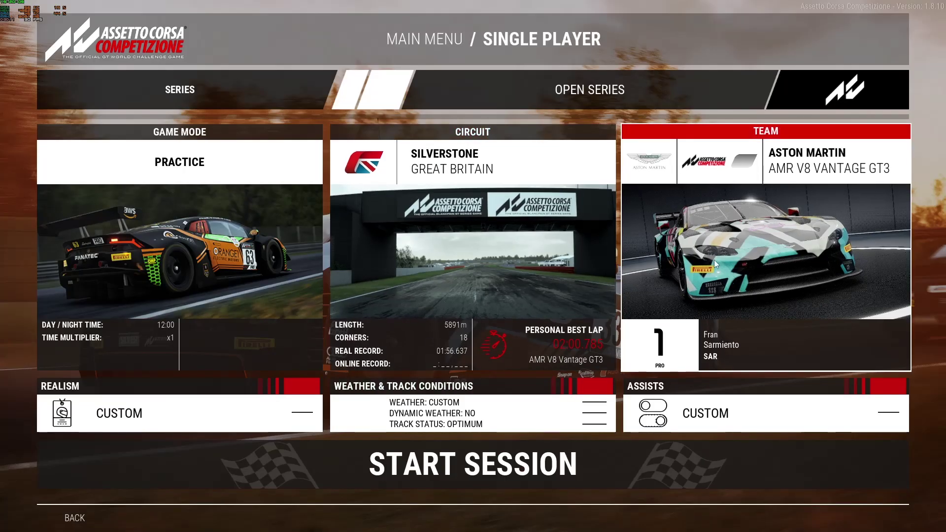
{"action": "left_click", "coordinate": [715, 259]}
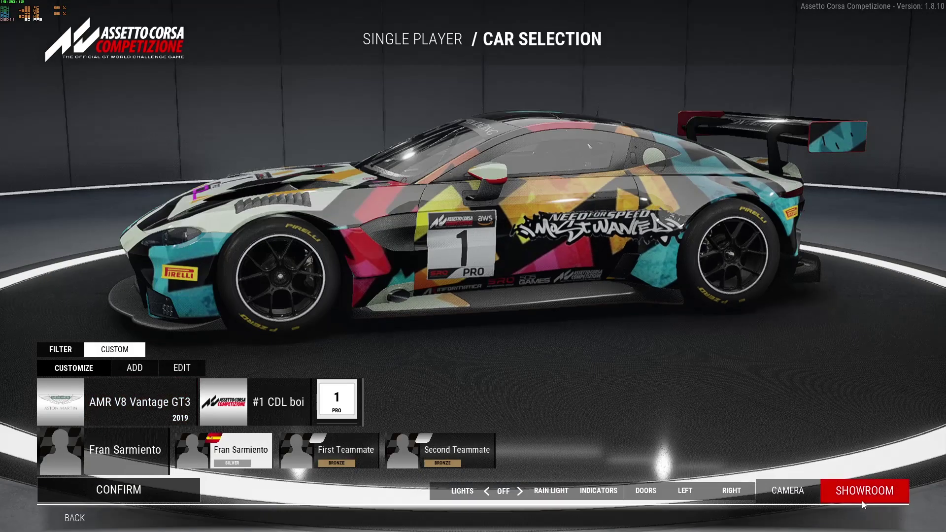
{"action": "left_click", "coordinate": [862, 500]}
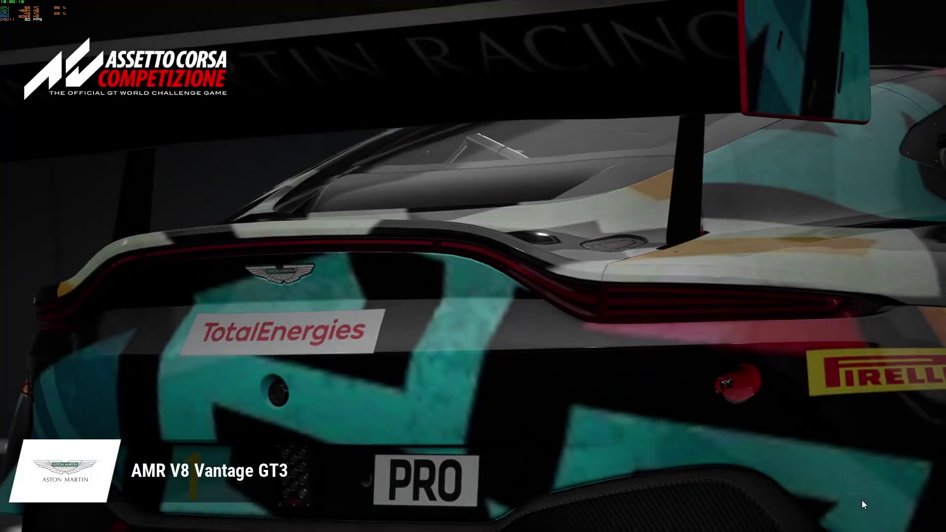